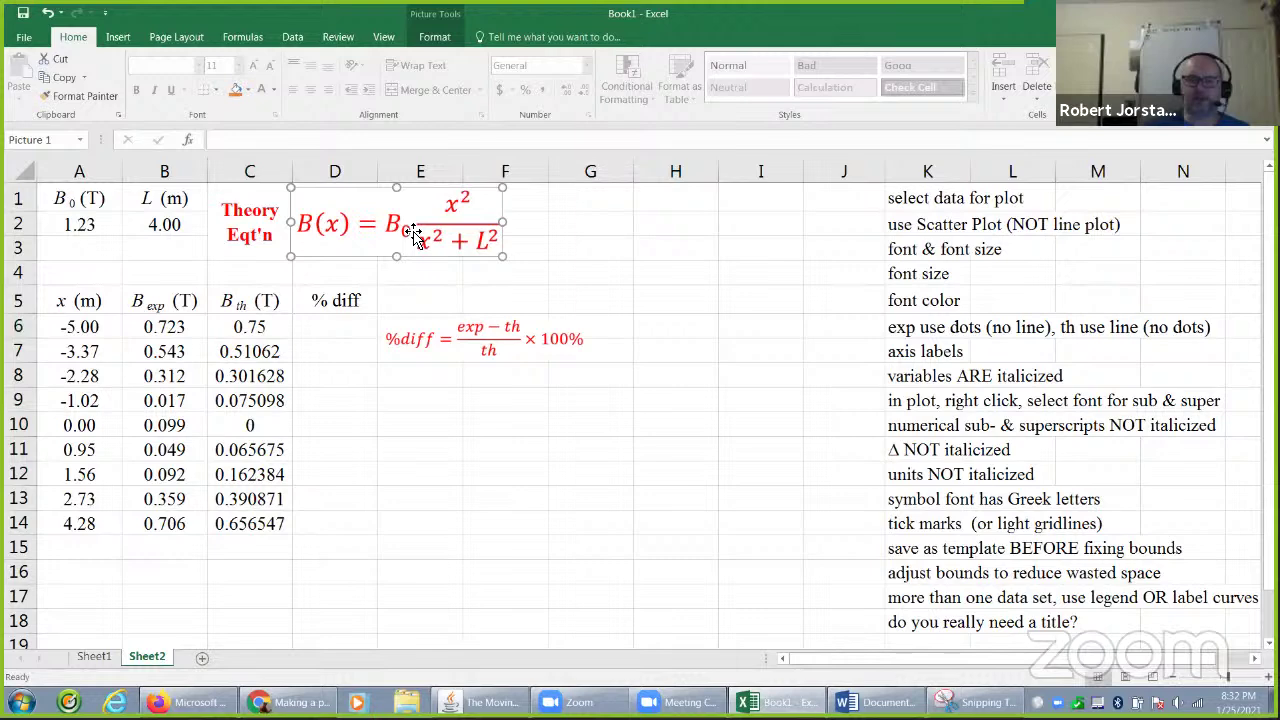
Step: Examine the B0 and L constants and the theory formula stored in C6
left_click(92, 228)
left_click(145, 230)
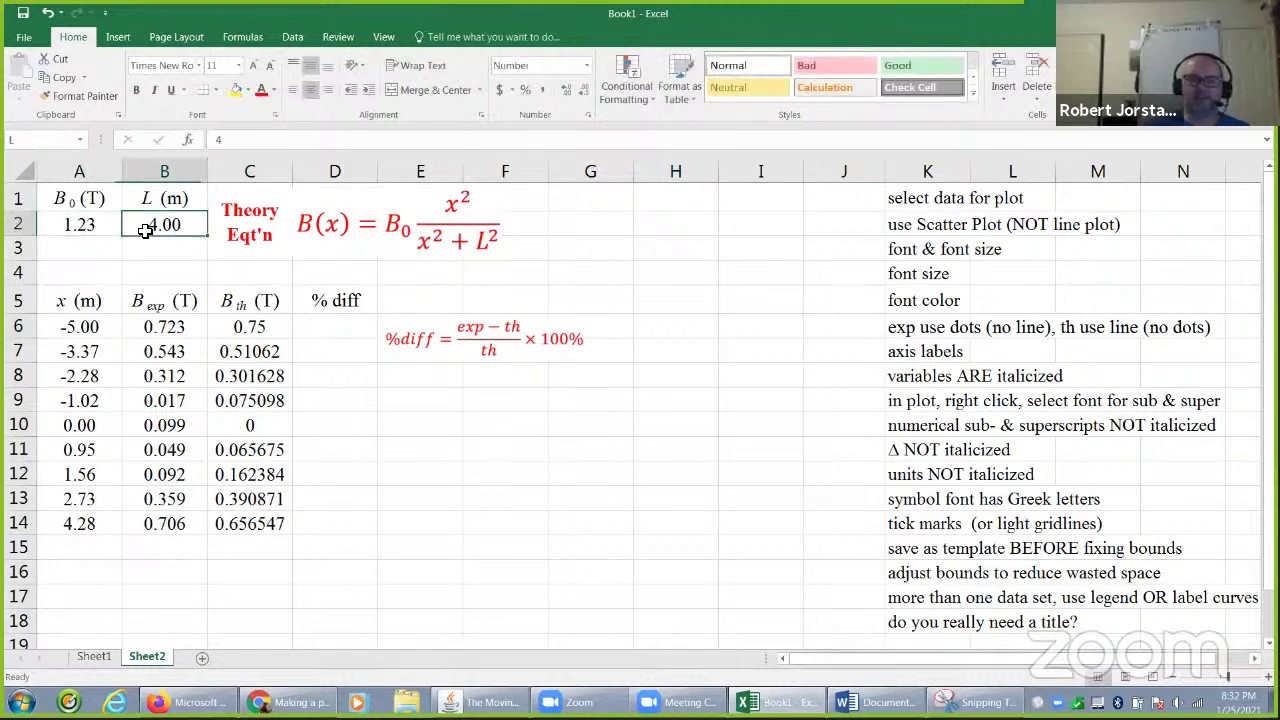
left_click(251, 331)
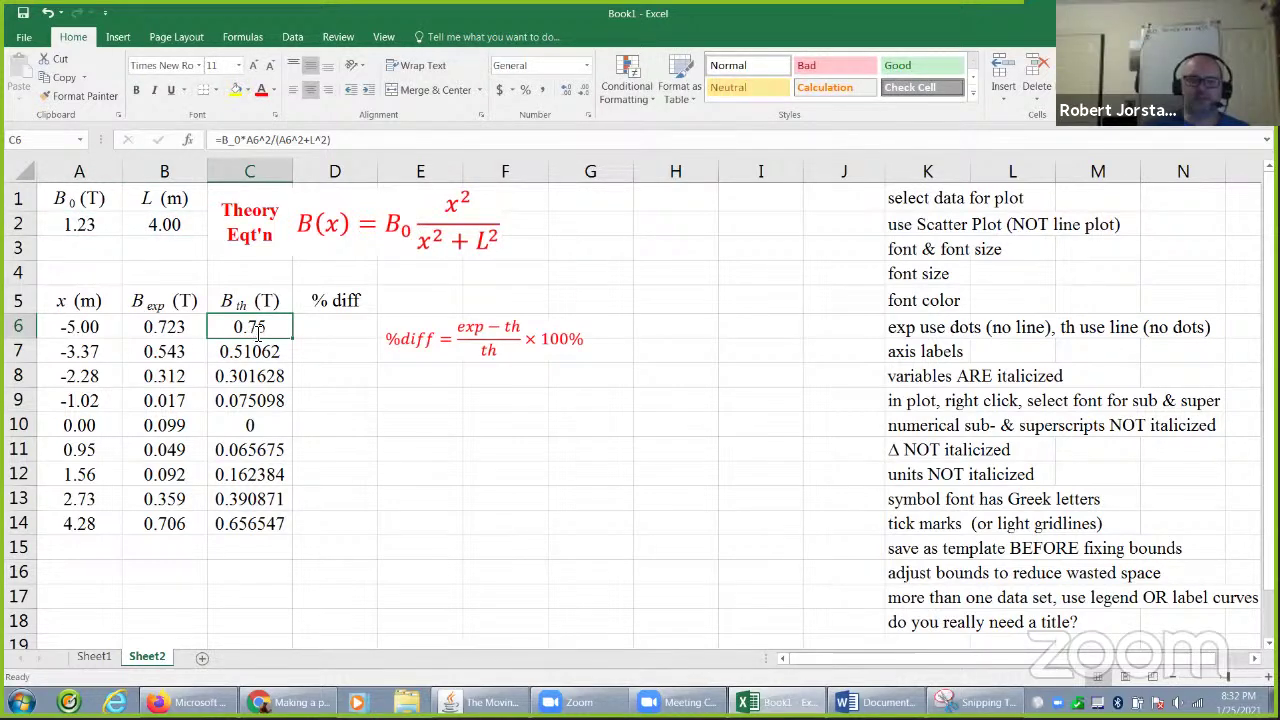
double_click(255, 330)
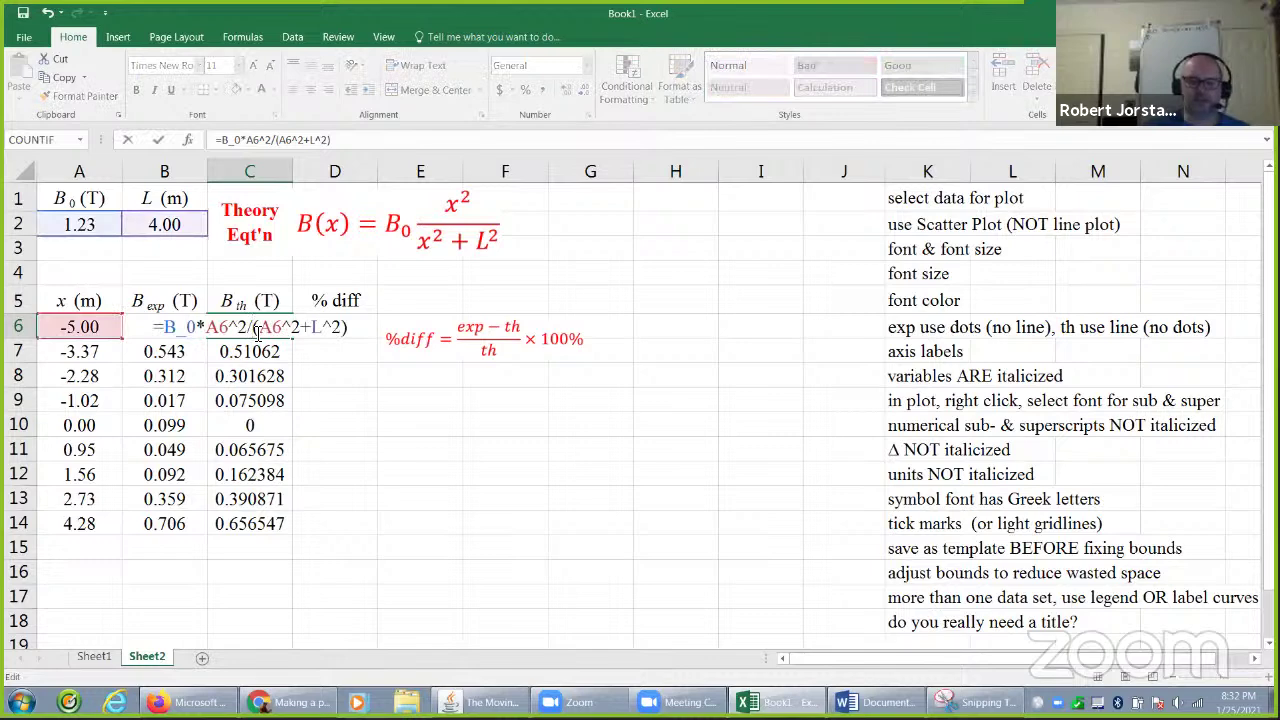
key("Escape")
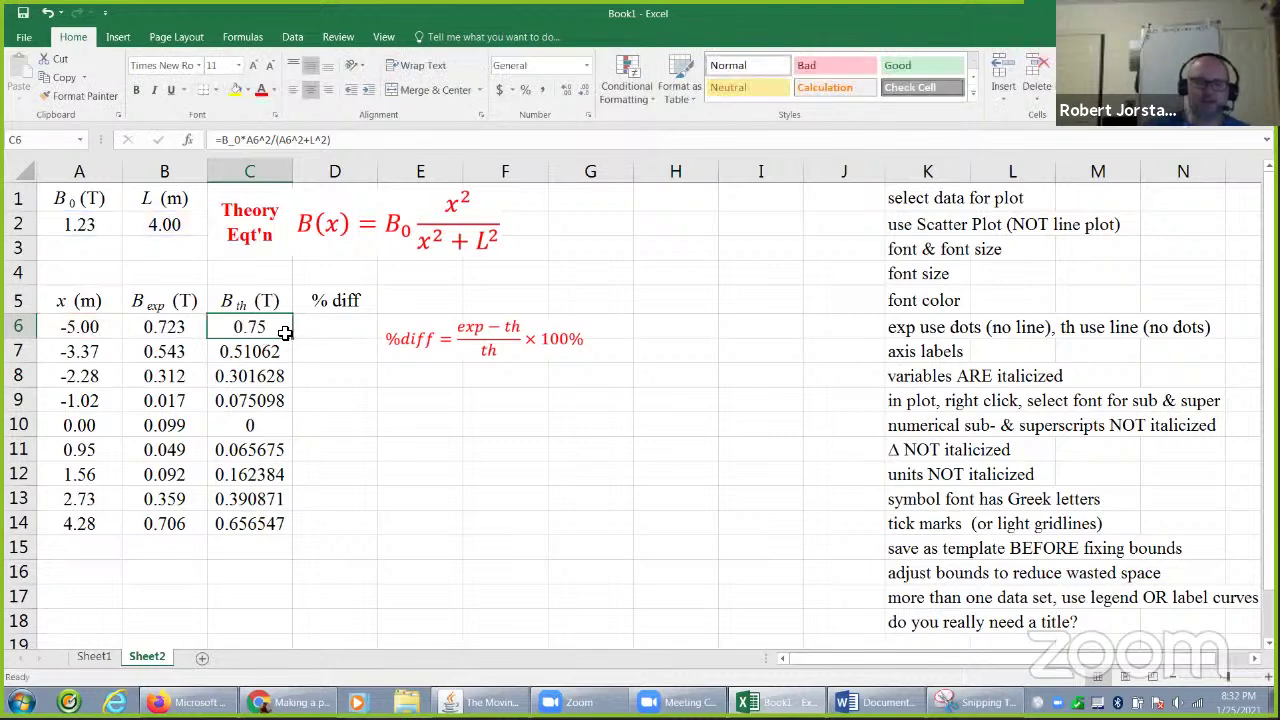
Step: Format the theoretical B values in C6:C14 to show three decimal places
left_click_drag(267, 333, 280, 528)
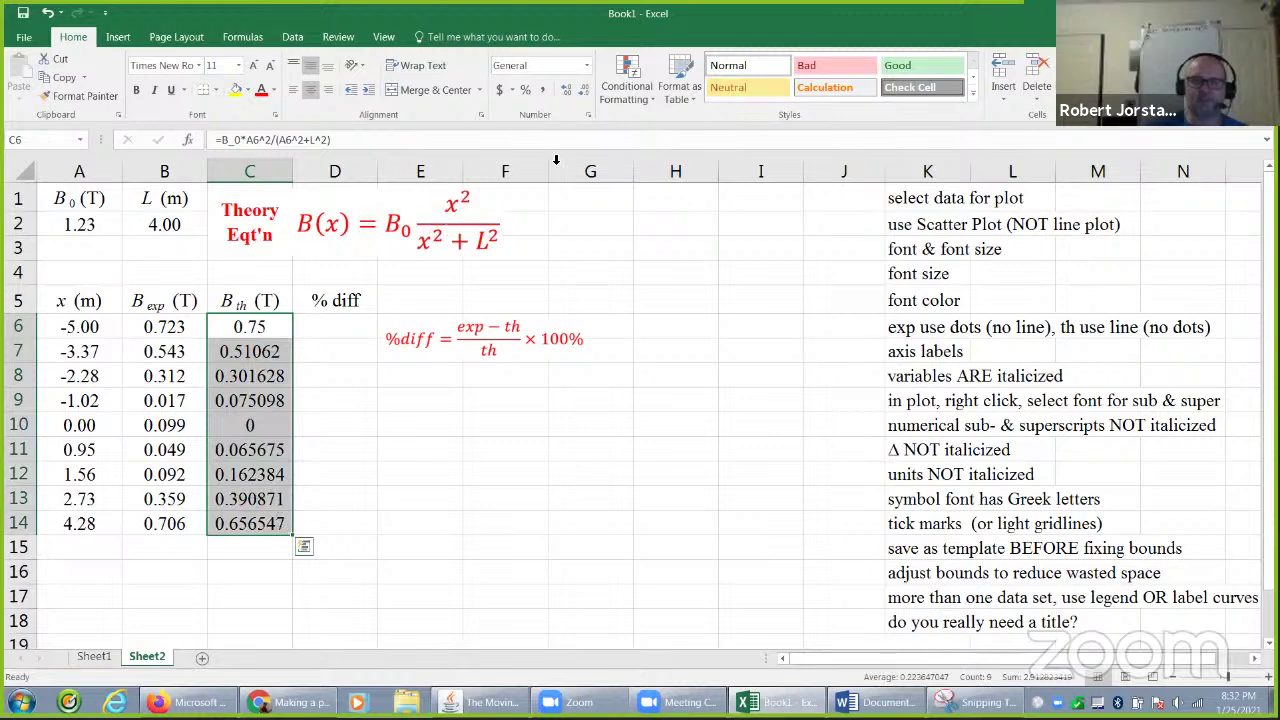
left_click(567, 90)
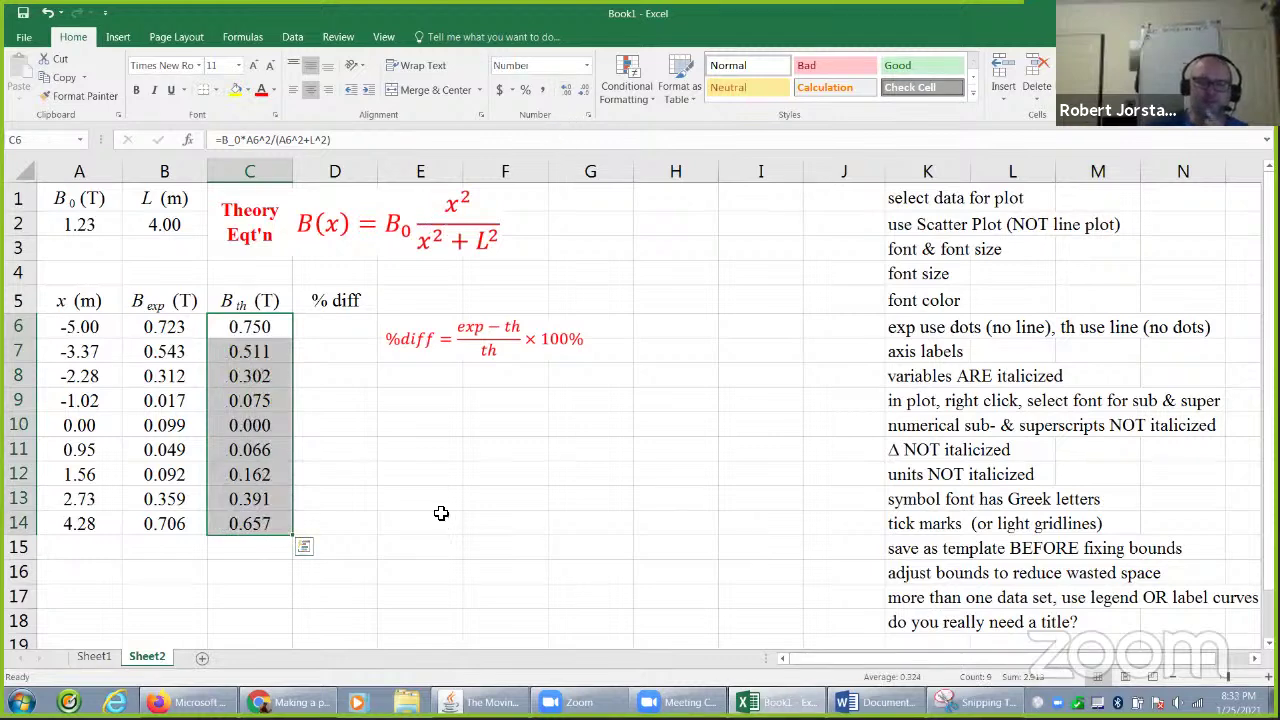
left_click(427, 507)
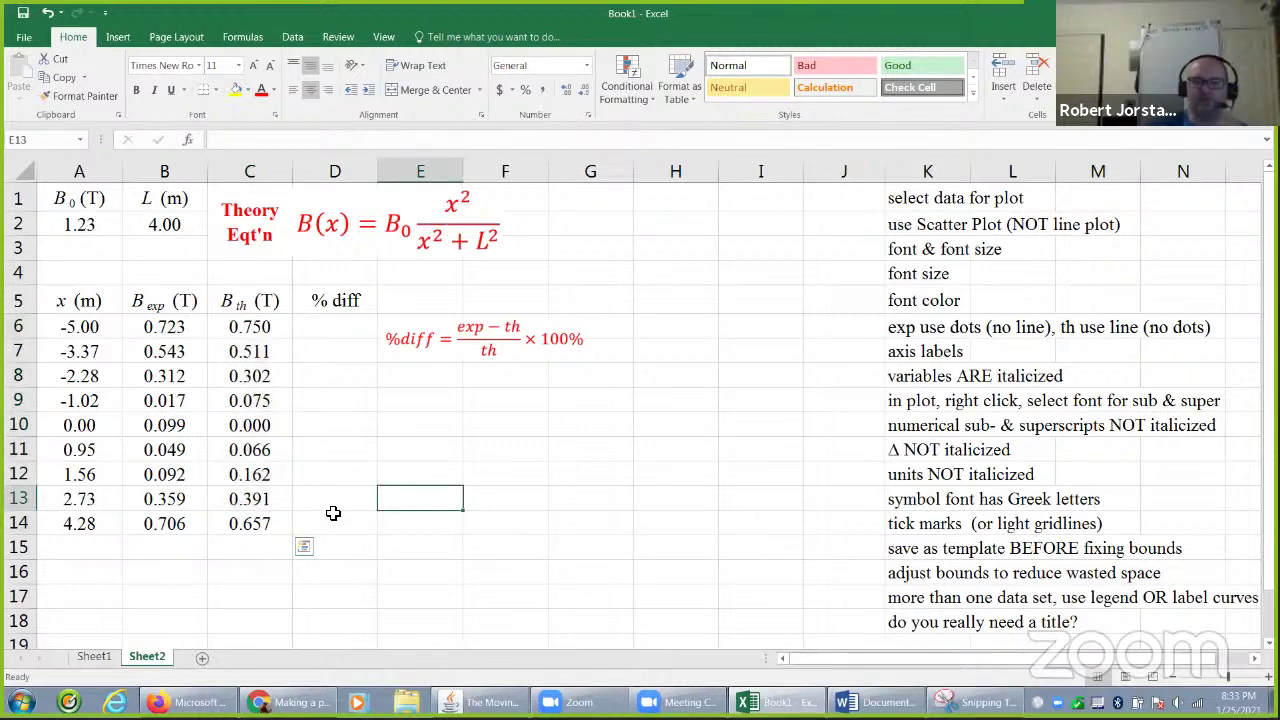
Step: Move the %diff equation picture up beside row 6 and enter =(B6-C6)/C6 in cell D6
left_click_drag(443, 340, 445, 324)
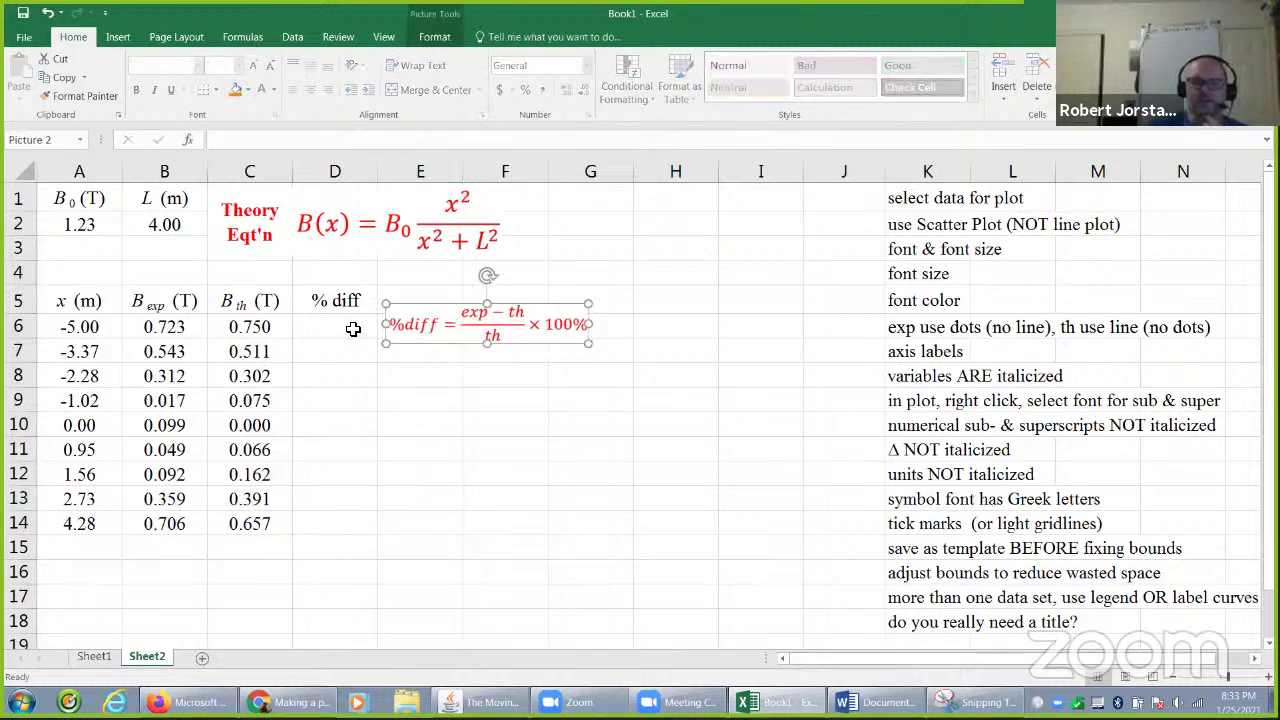
left_click(353, 329)
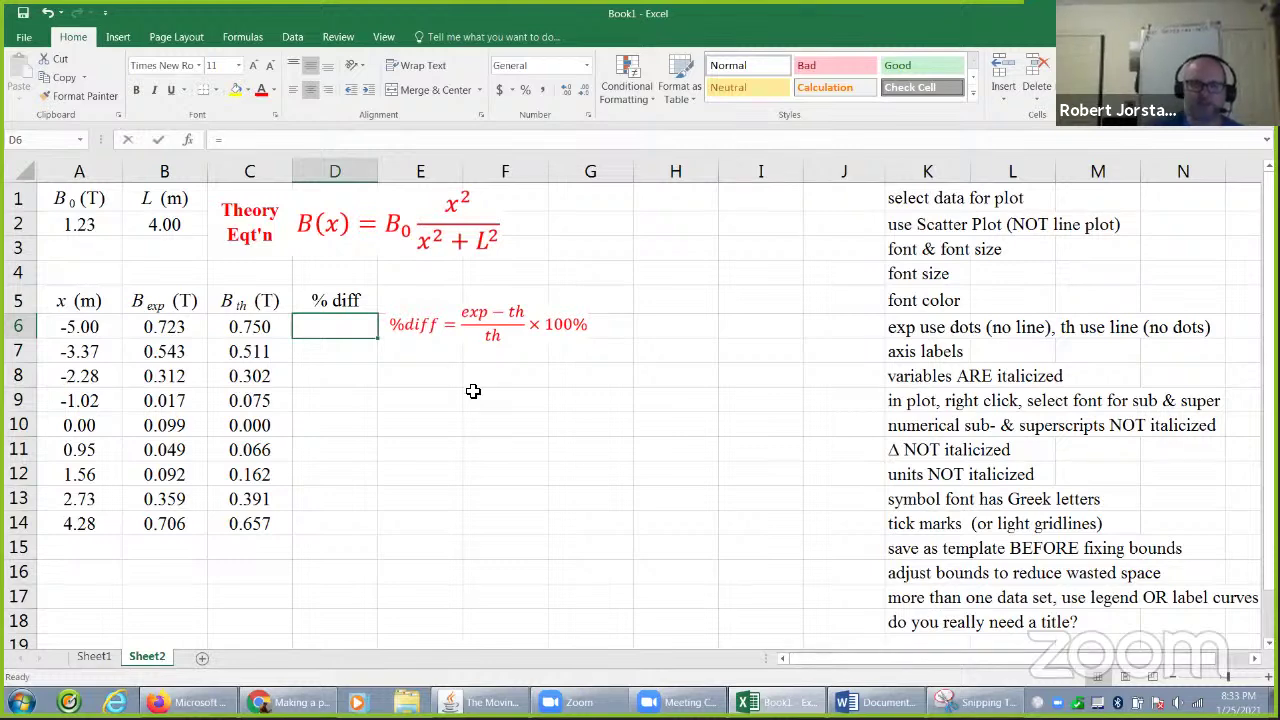
type("=(")
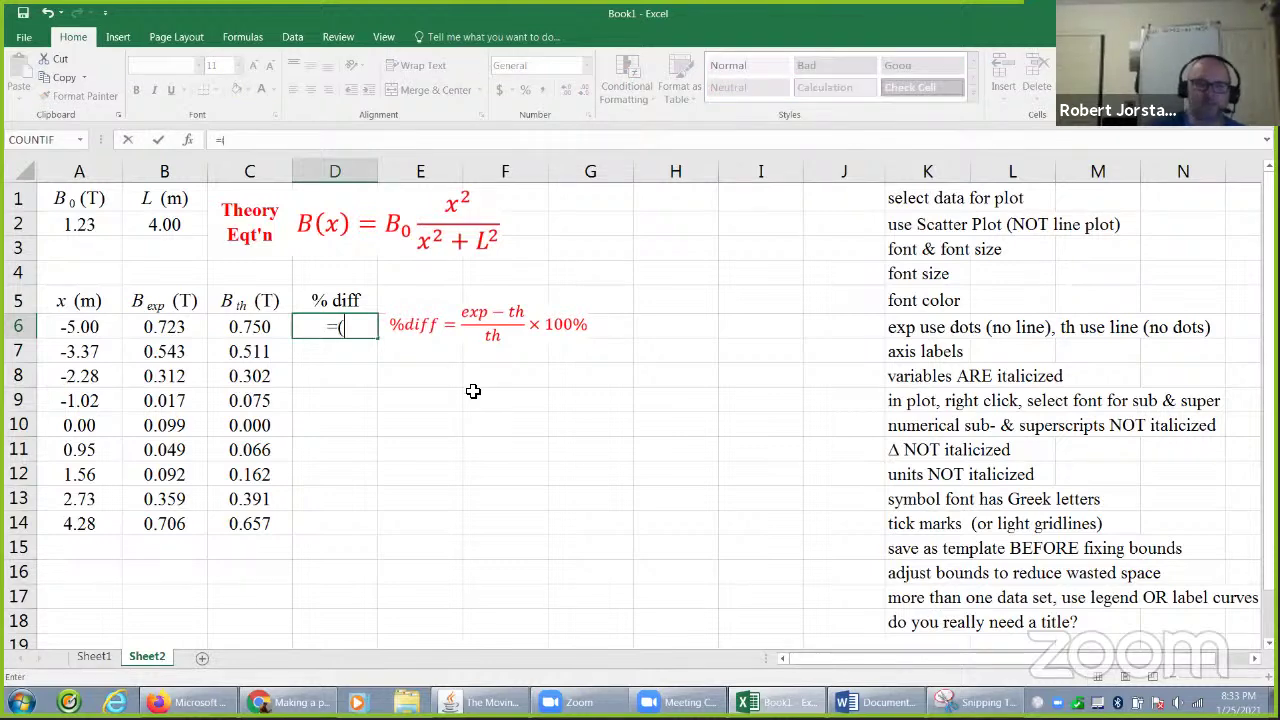
left_click(196, 327)
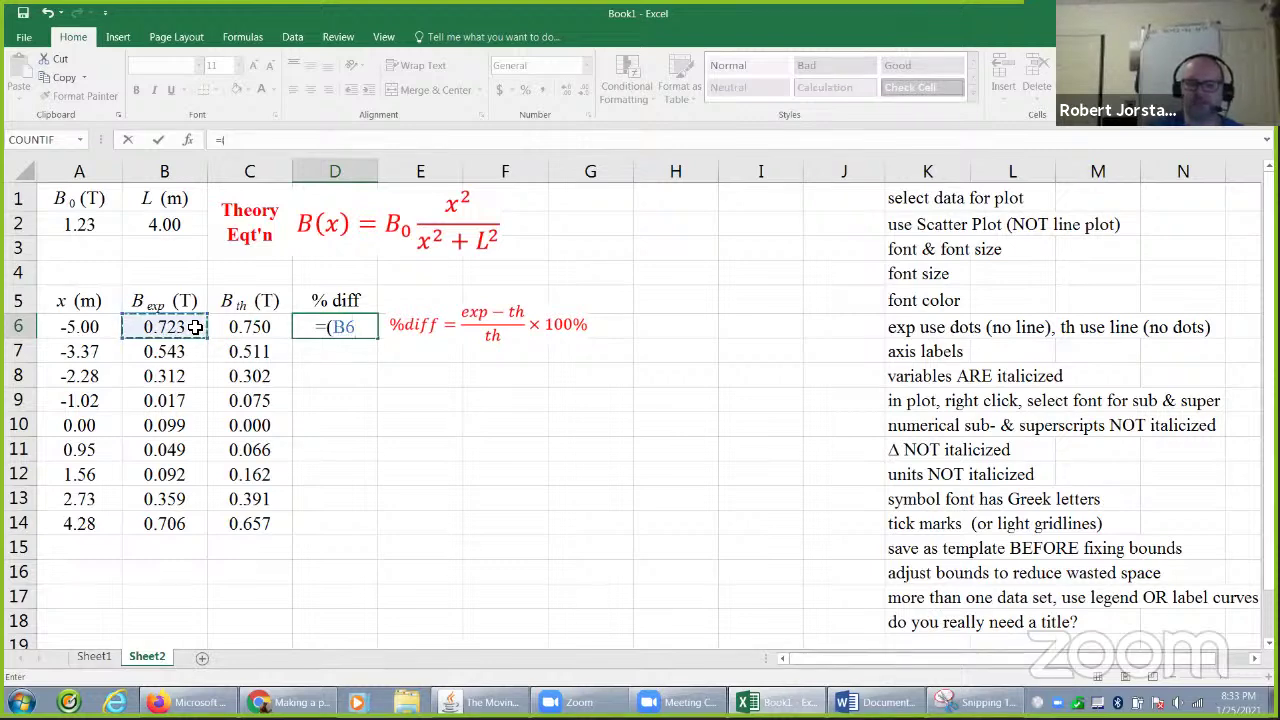
type("-")
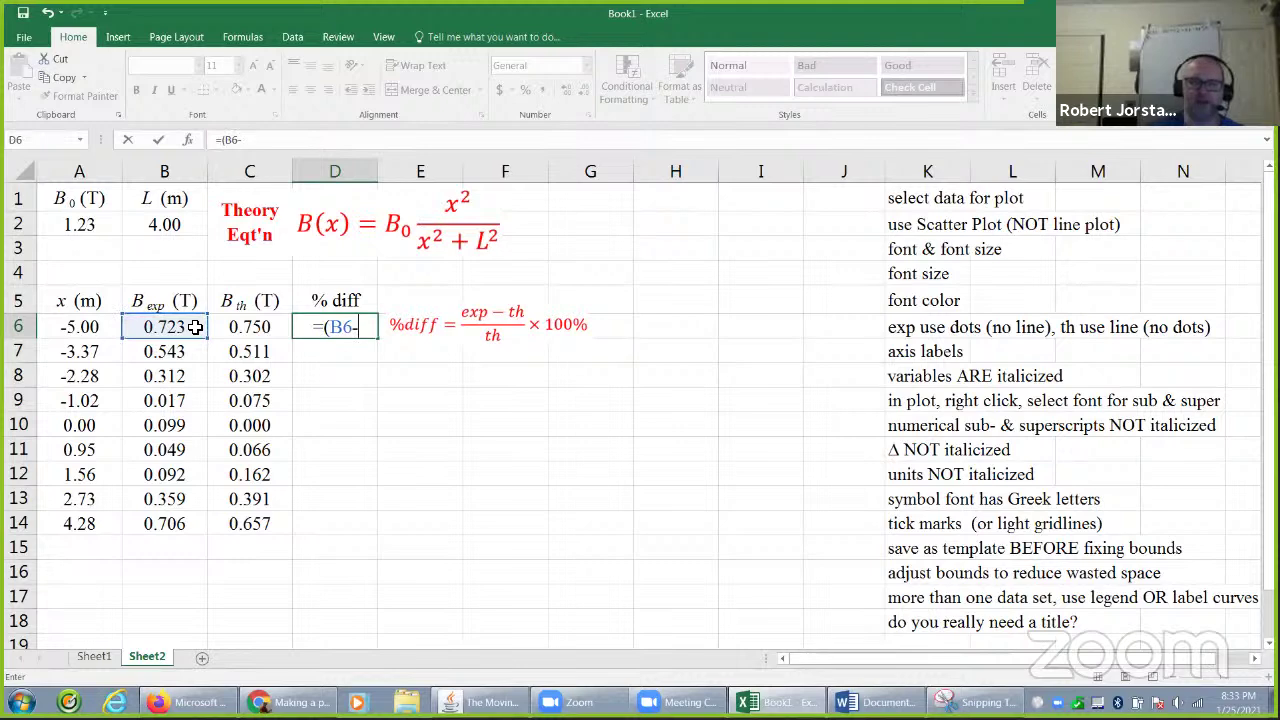
left_click(238, 336)
type(")/")
left_click(242, 336)
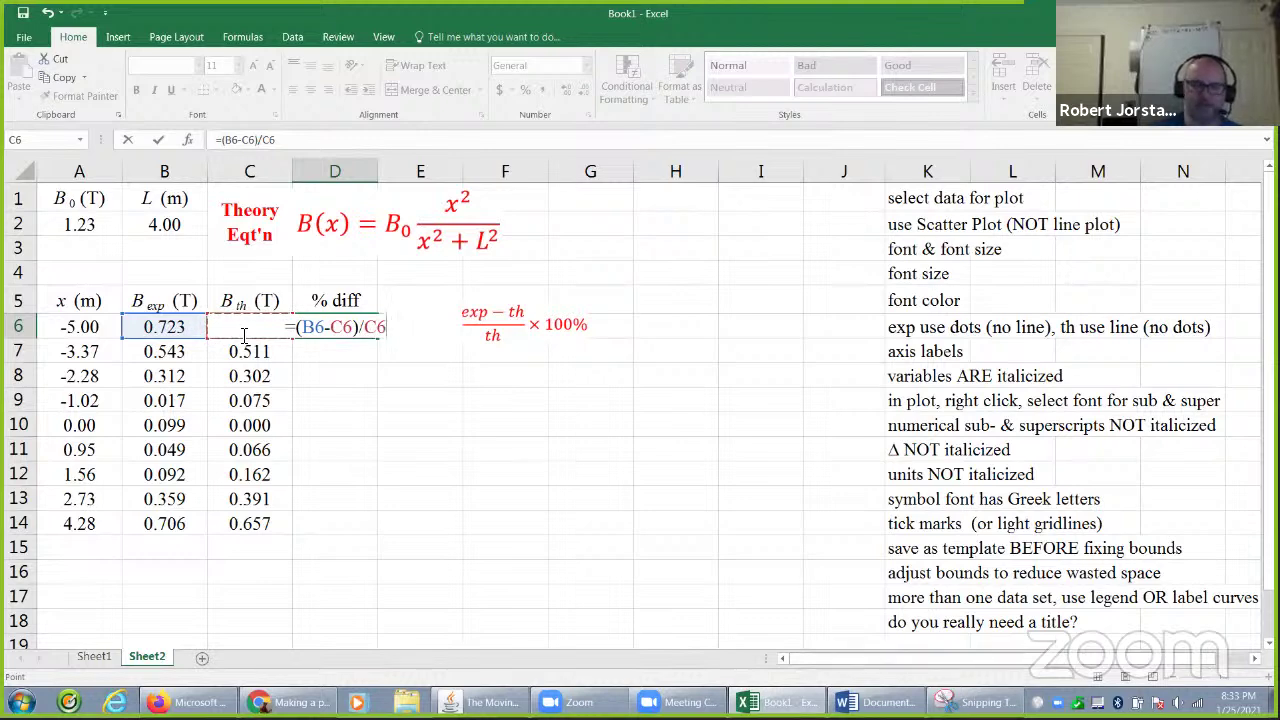
key("Return")
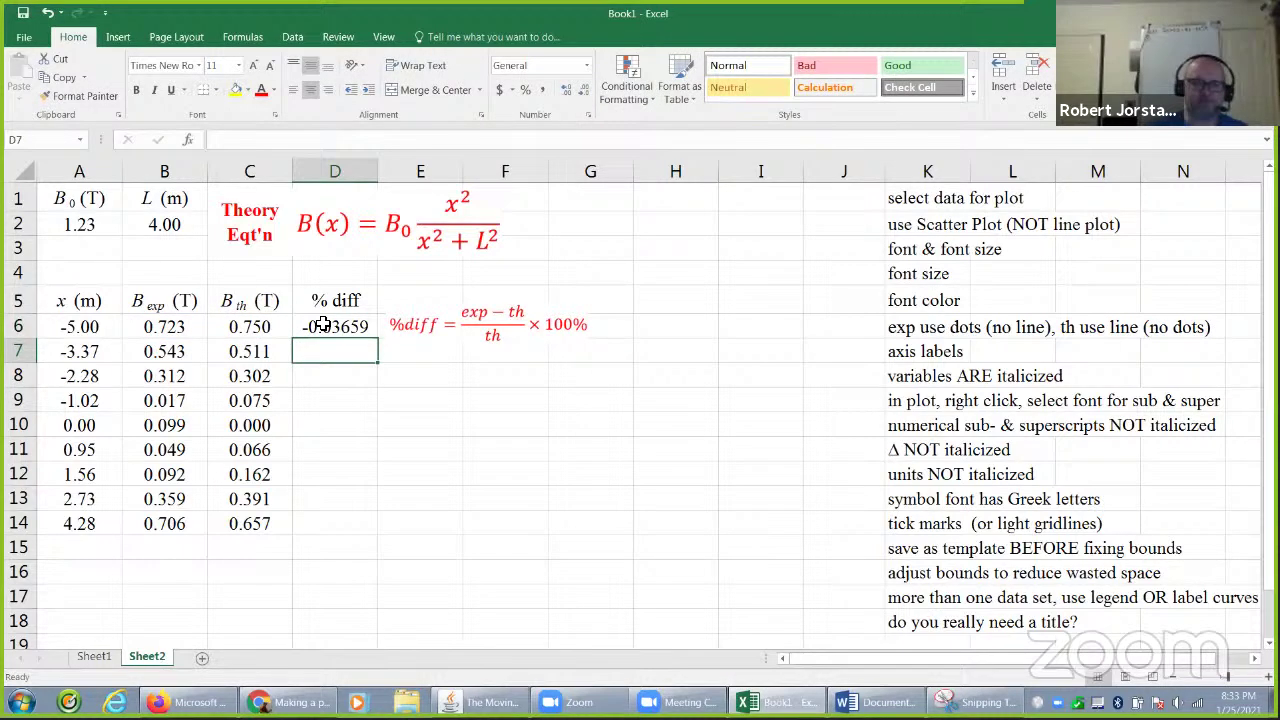
Step: Fill the D6 formula down through D14 and clear the contents of D10
left_click(322, 324)
left_click_drag(380, 348, 374, 529)
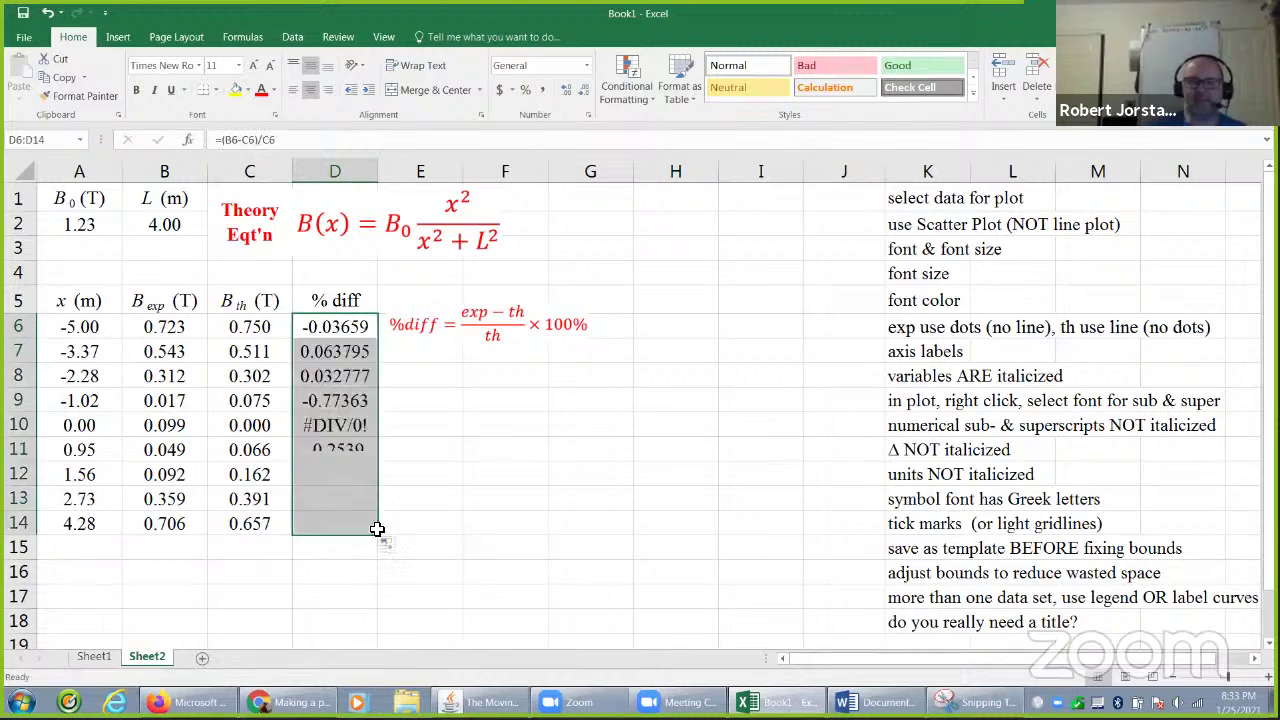
double_click(358, 326)
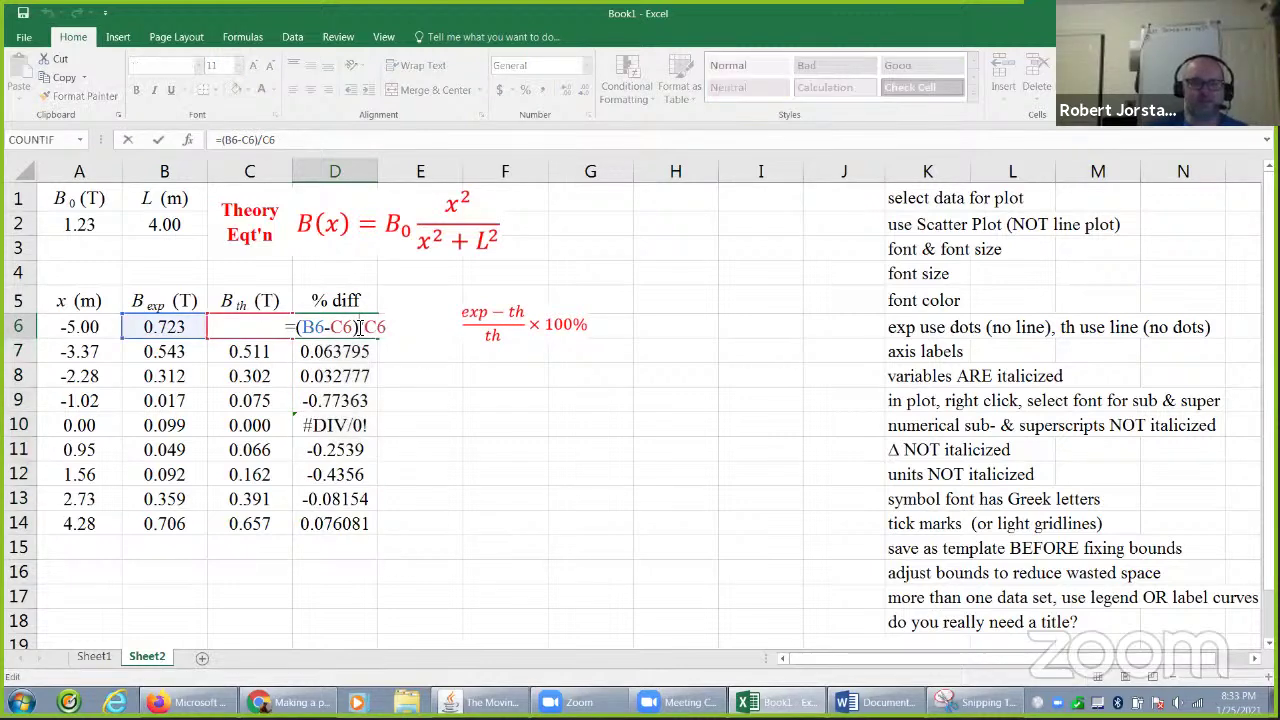
left_click(364, 424)
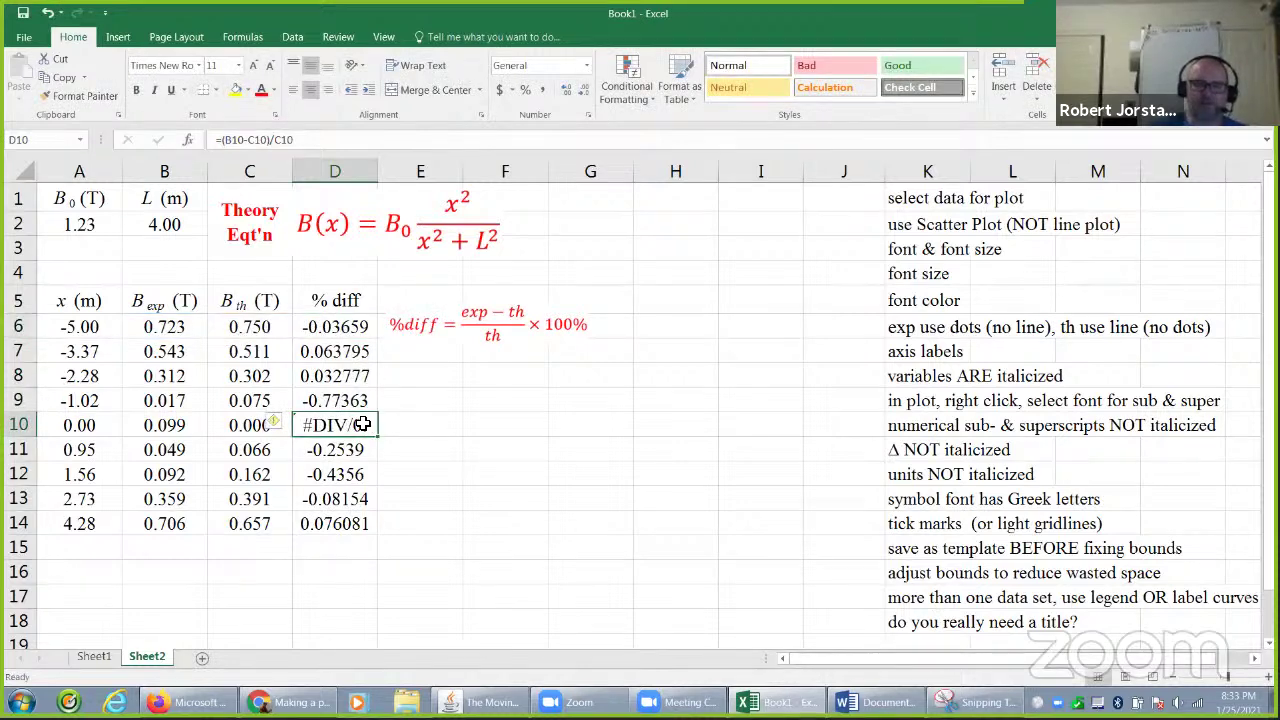
key("Delete")
Step: Format D6:D14 as percentages with no decimal places
left_click_drag(357, 334, 348, 528)
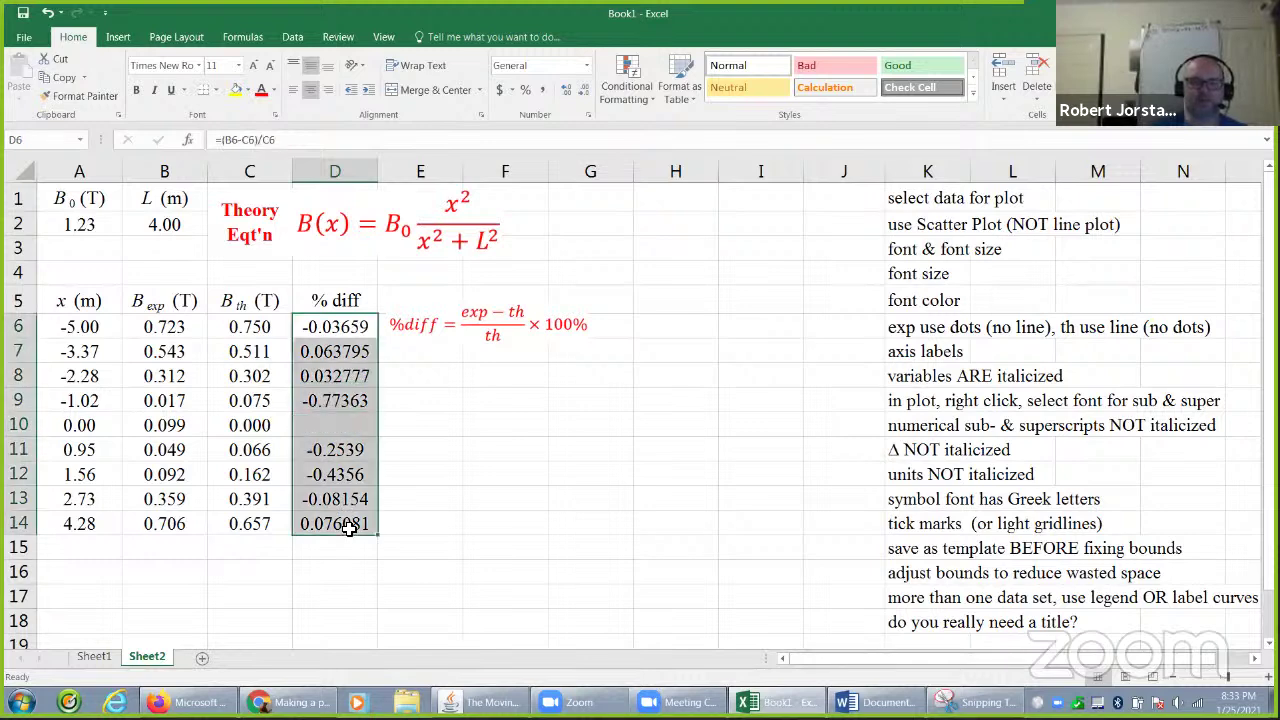
left_click(585, 93)
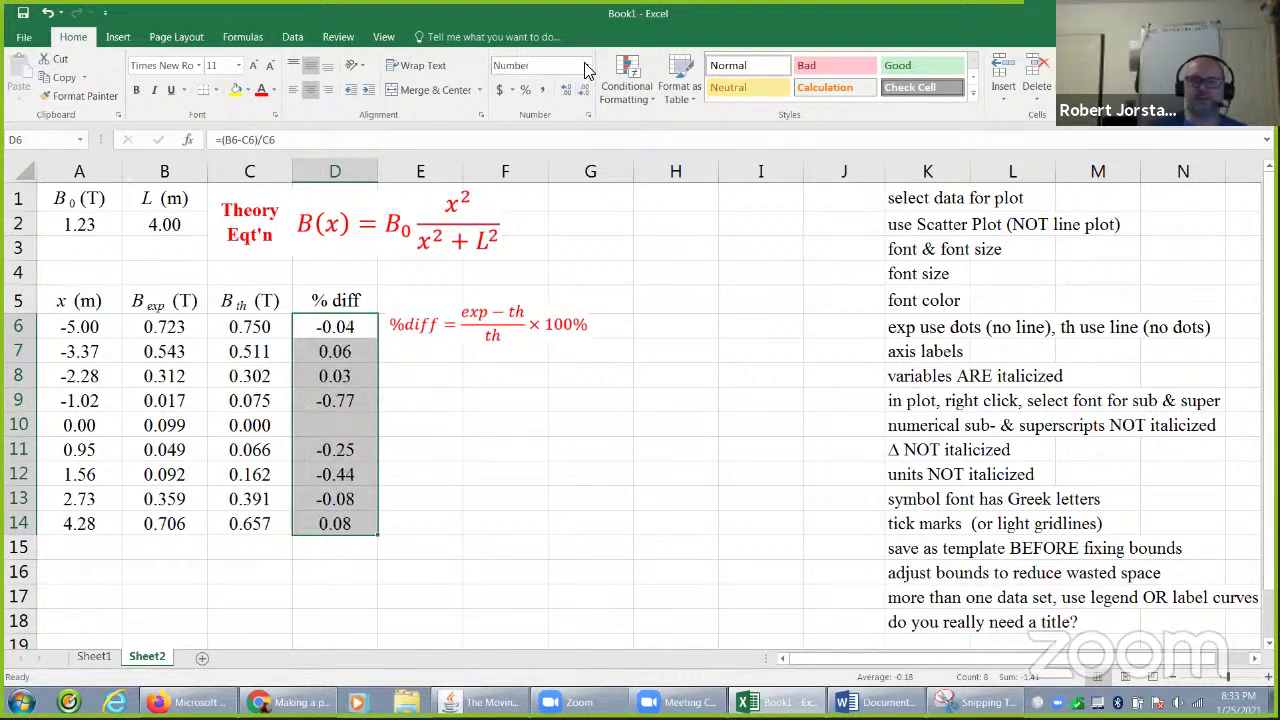
left_click(587, 65)
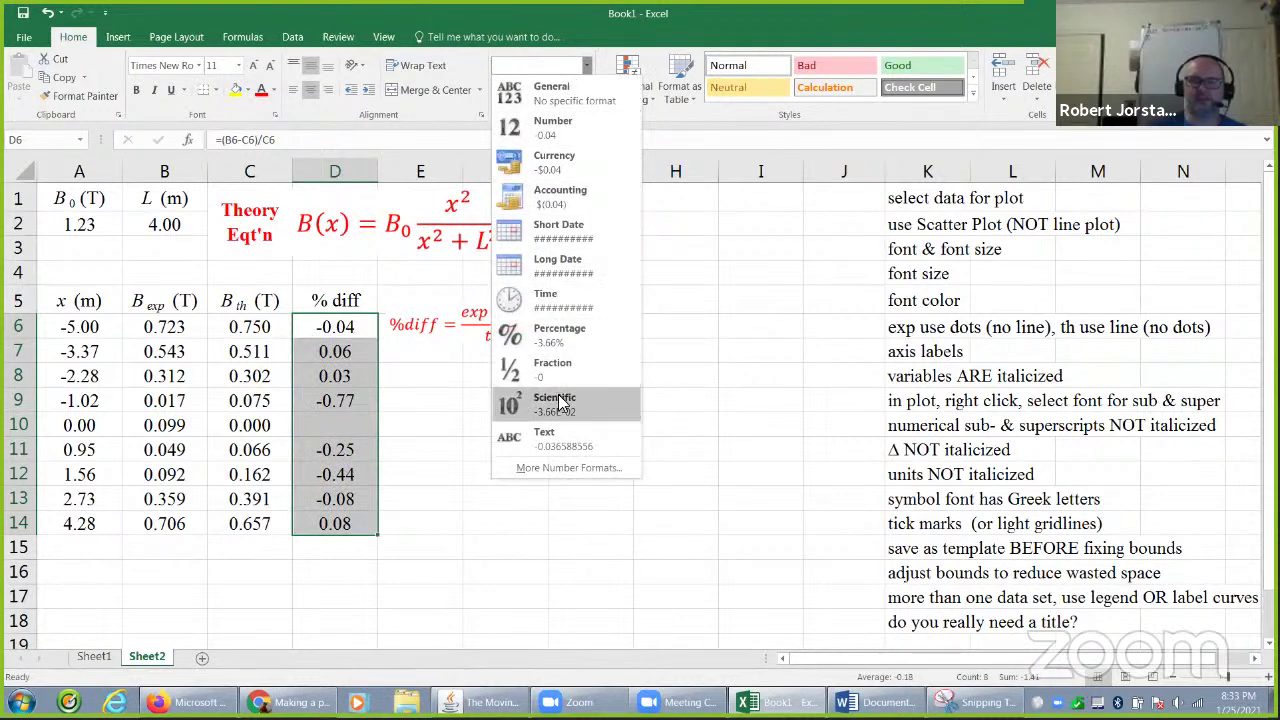
left_click(562, 342)
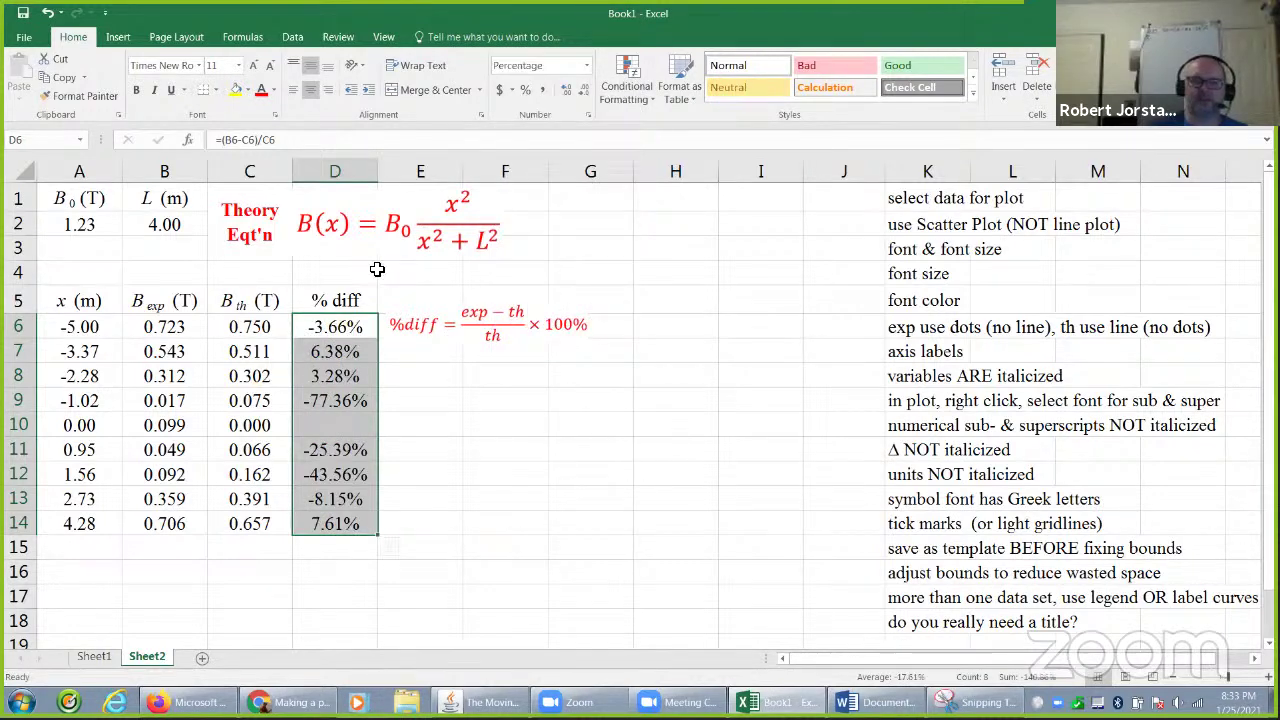
left_click(587, 93)
left_click(587, 93)
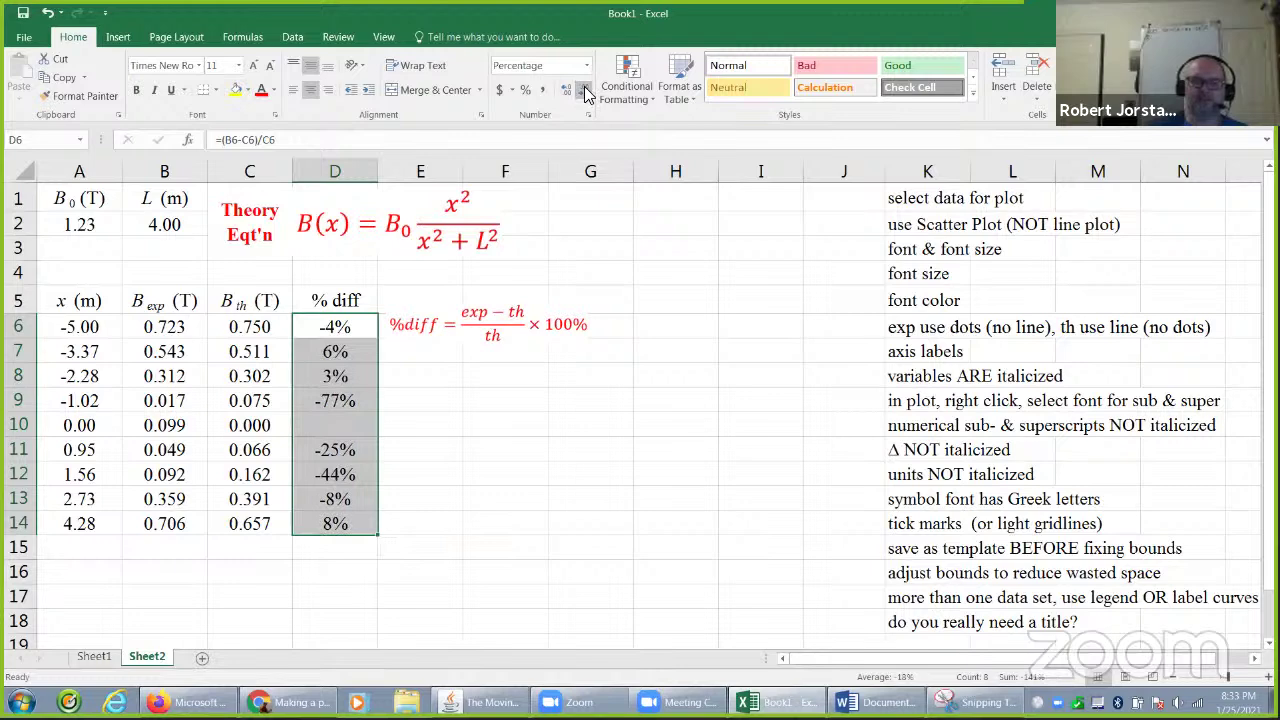
Step: Review the percent differences in D6, D9 and D11
left_click(340, 430)
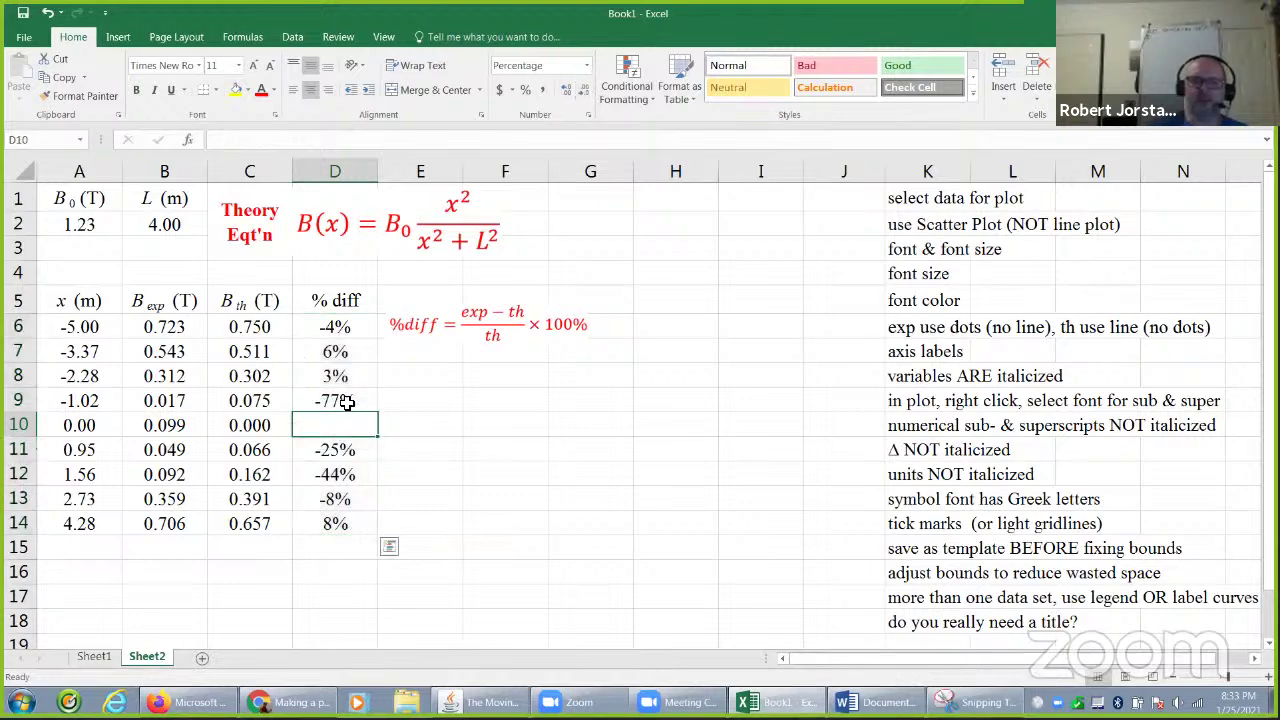
left_click(357, 333)
left_click(352, 402)
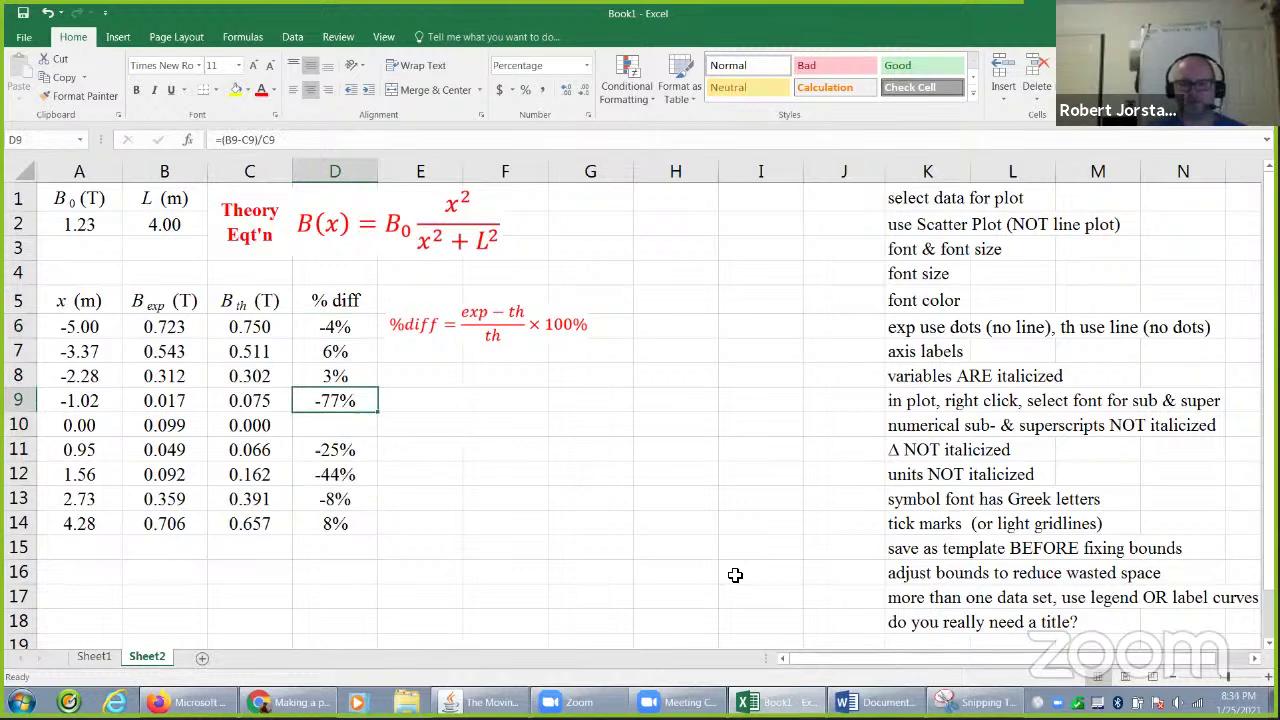
left_click(370, 448)
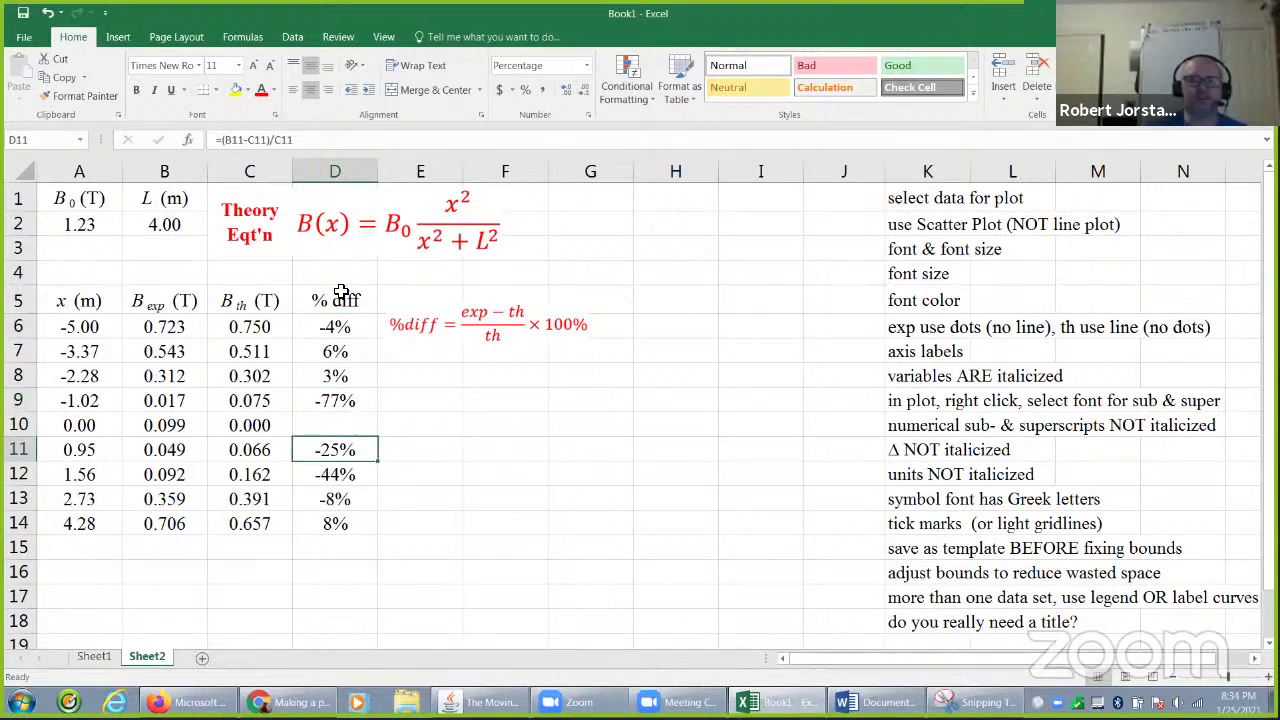
Step: Delete the % diff column D and insert a blank column at I to shift the notes back to column K
left_click(349, 176)
right_click(349, 178)
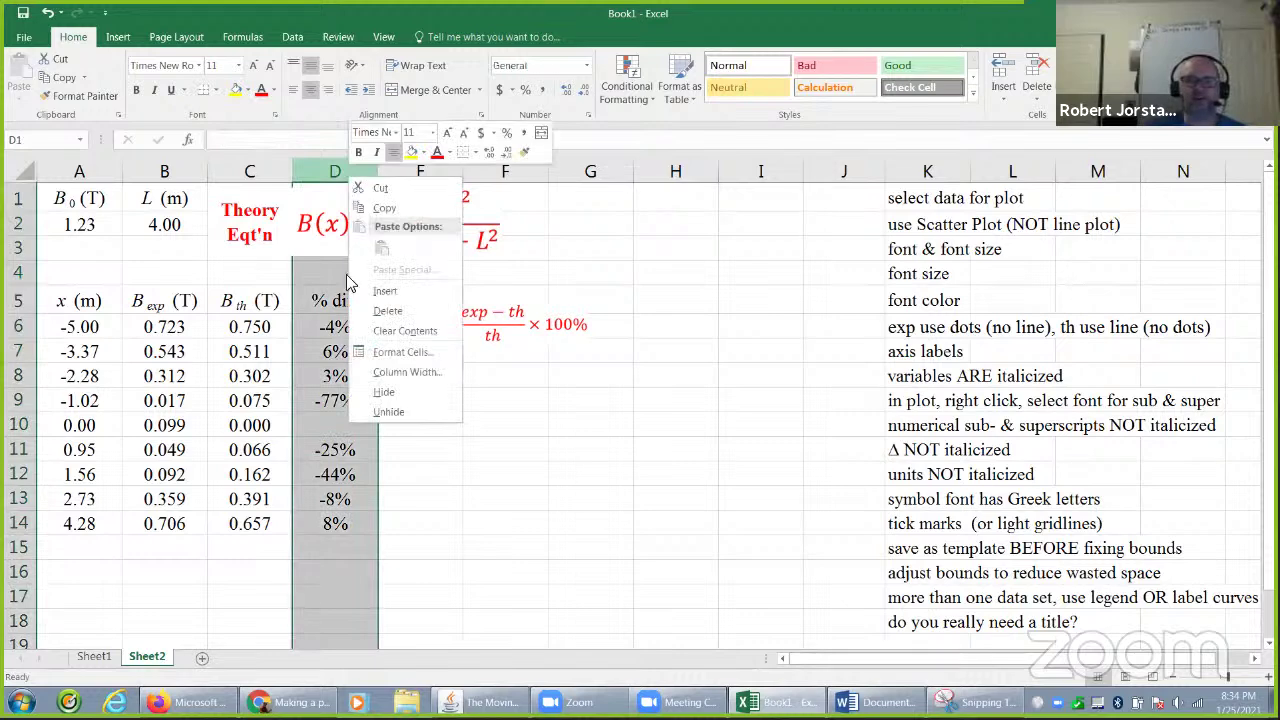
left_click(385, 312)
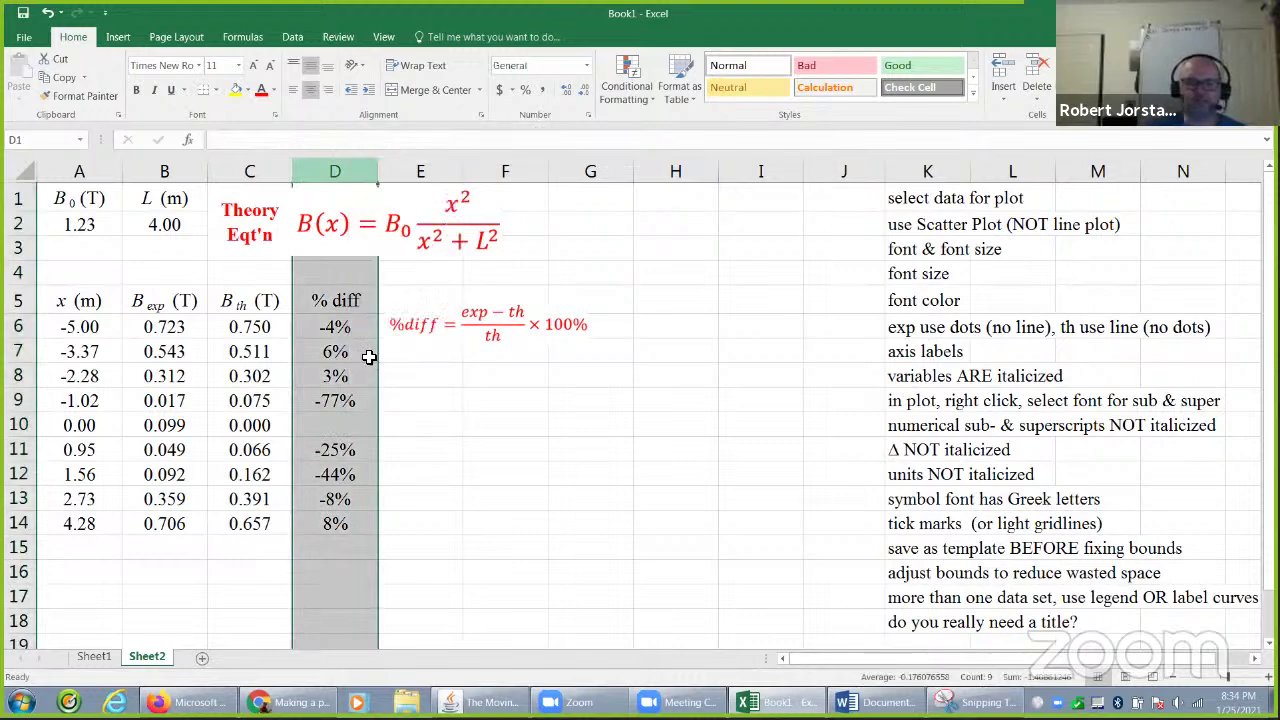
left_click(726, 176)
right_click(727, 179)
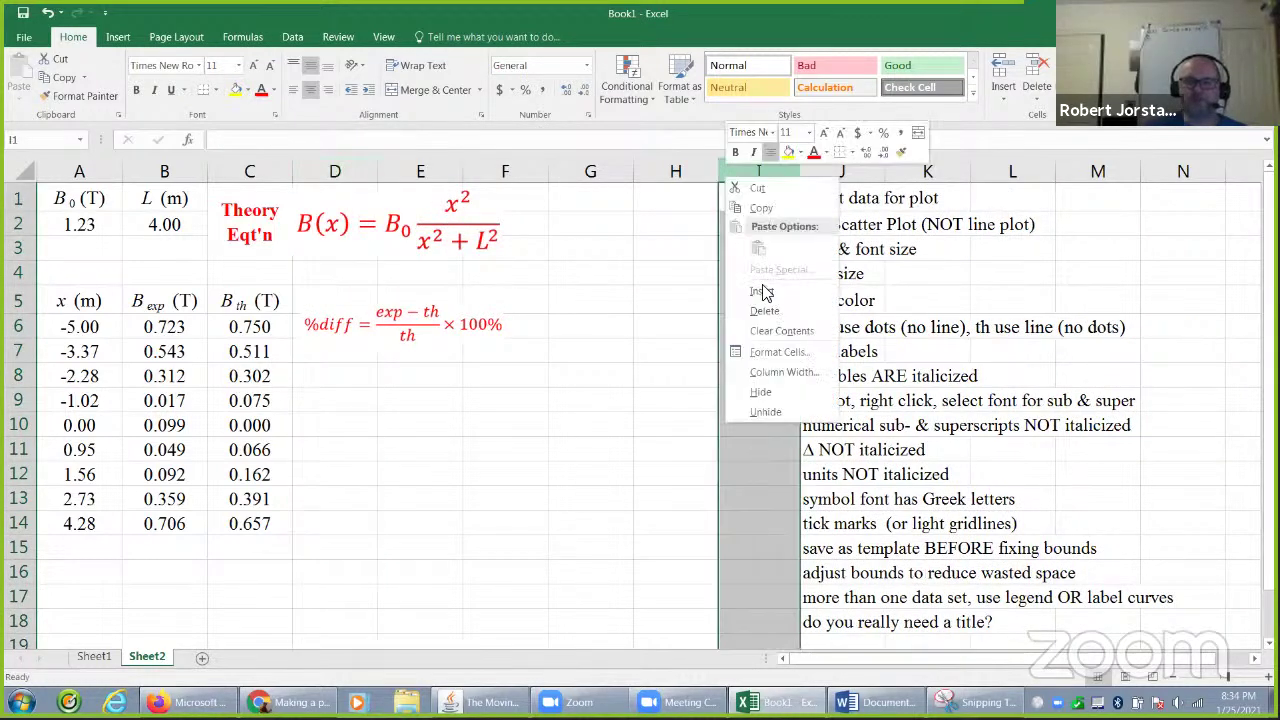
left_click(770, 293)
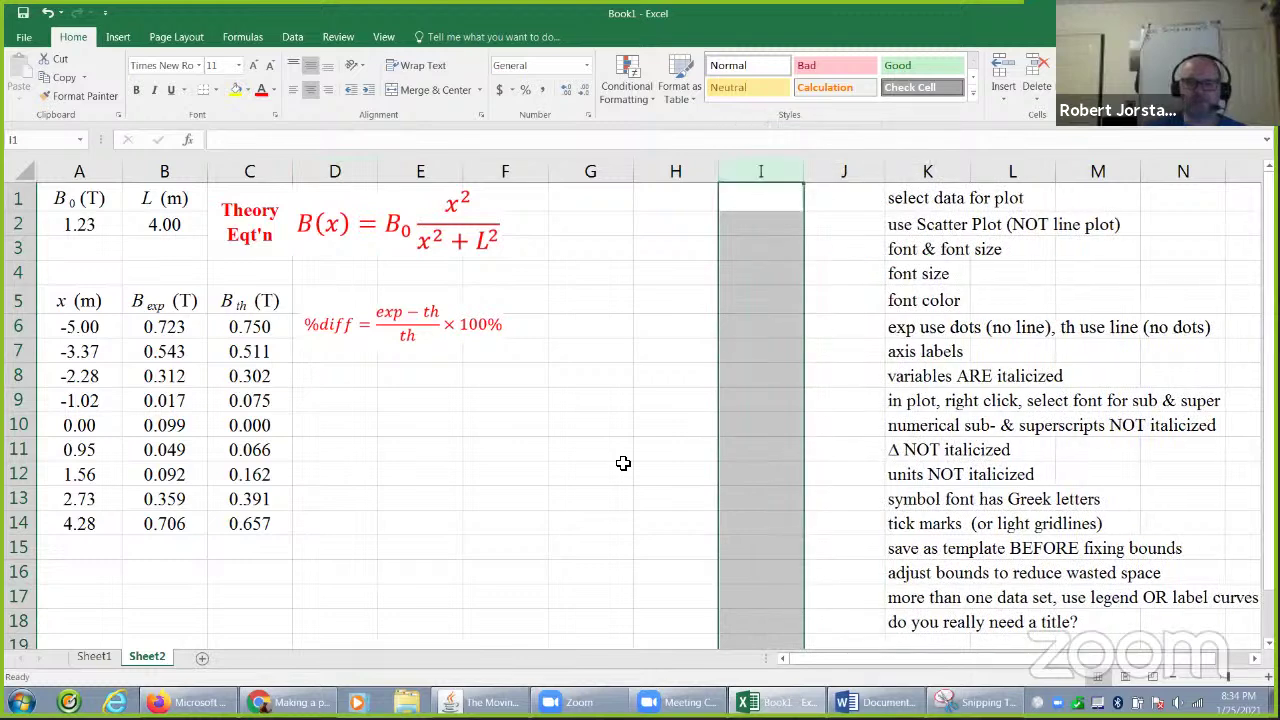
left_click(559, 453)
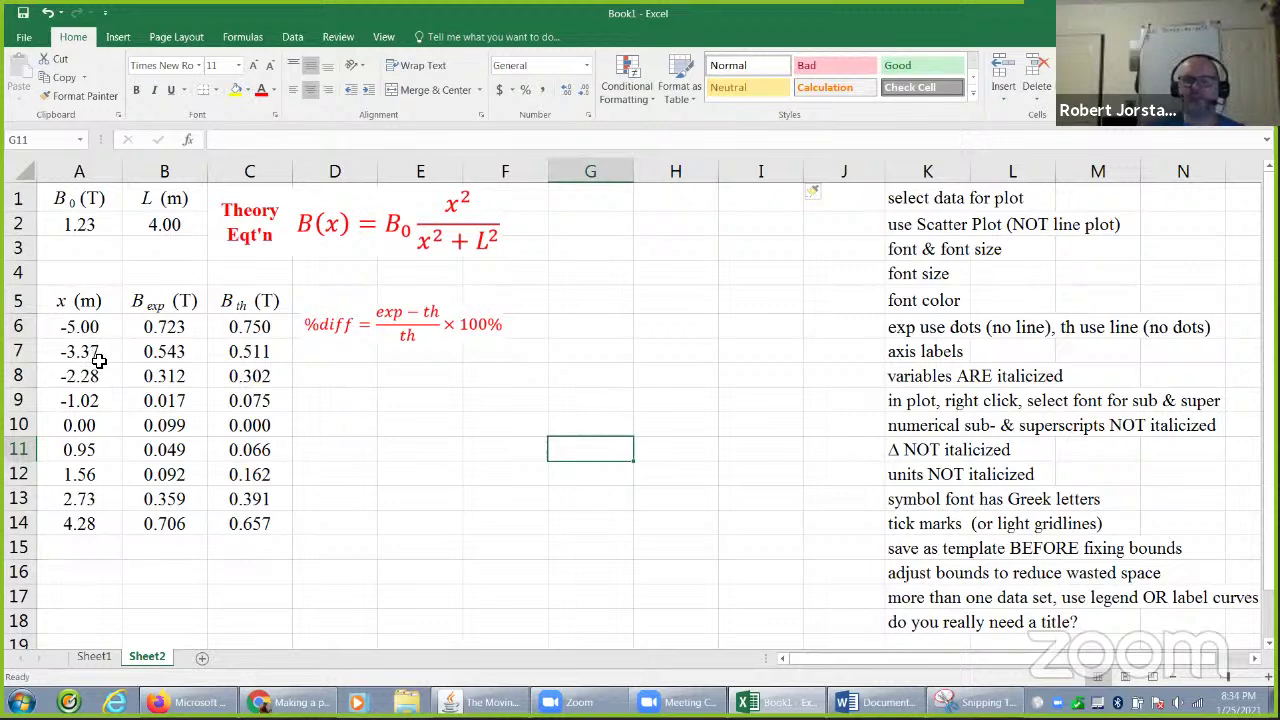
left_click(472, 241)
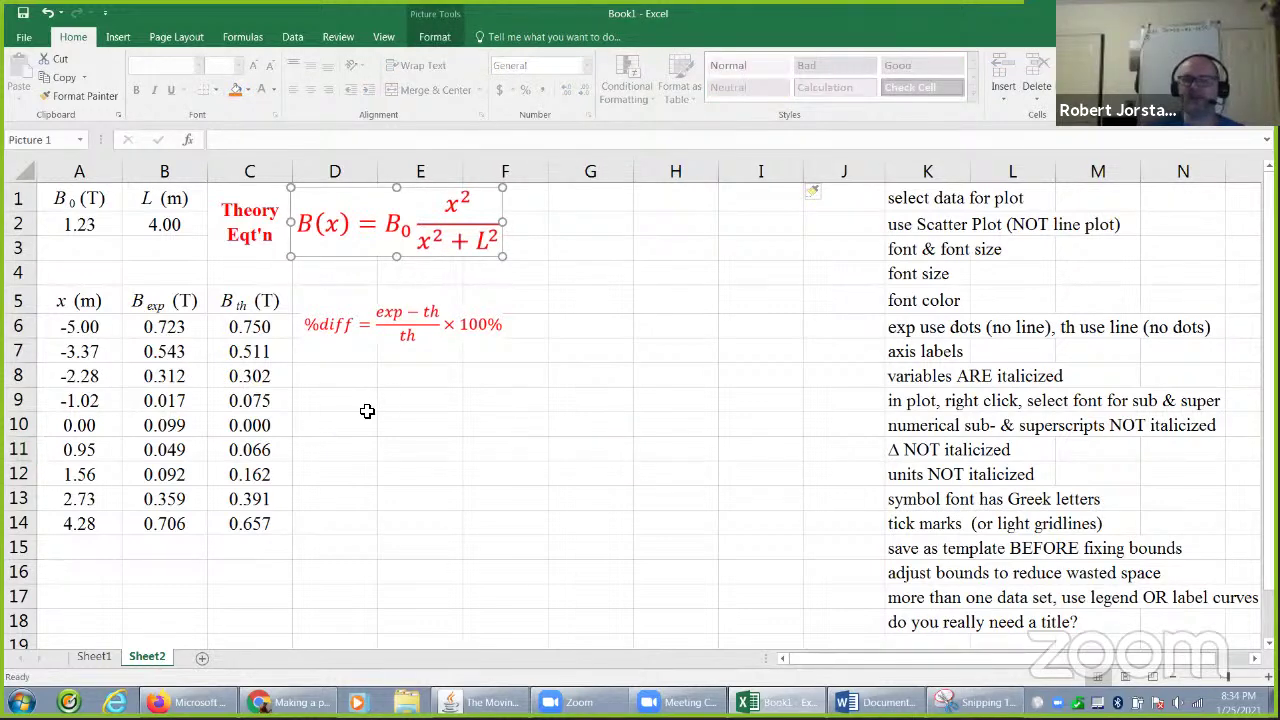
left_click(431, 431)
left_click(453, 247)
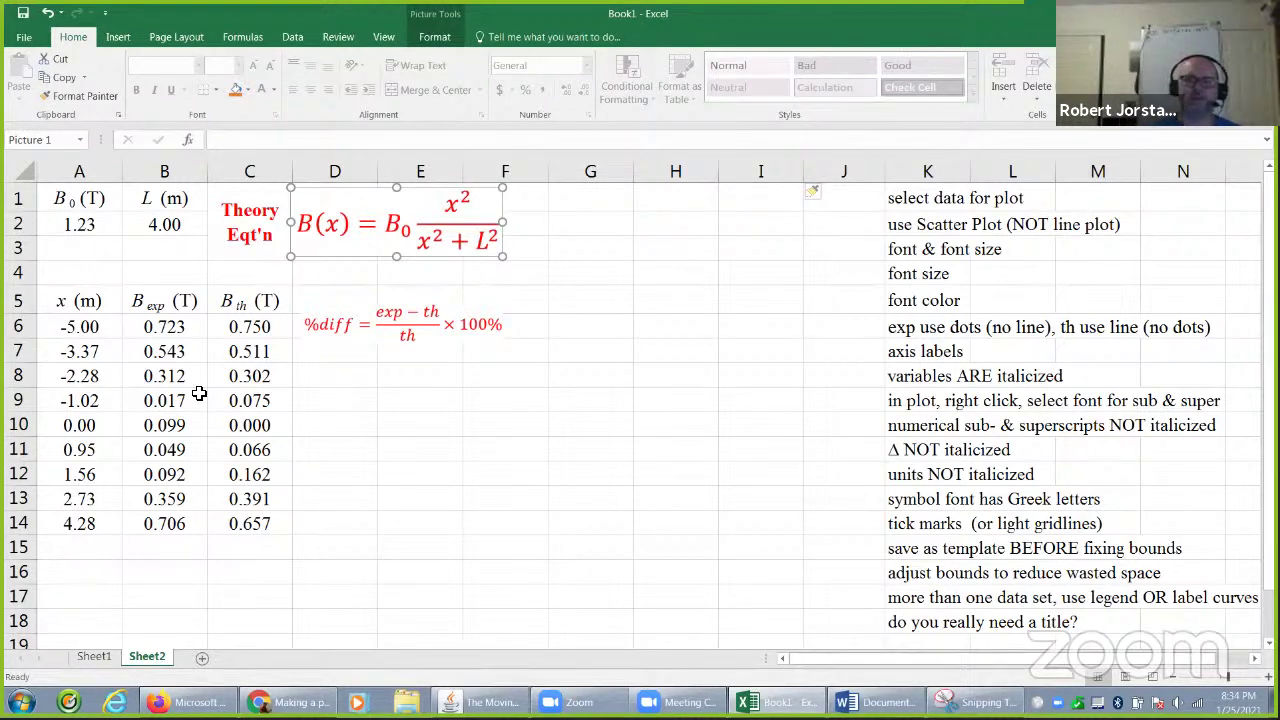
left_click(295, 399)
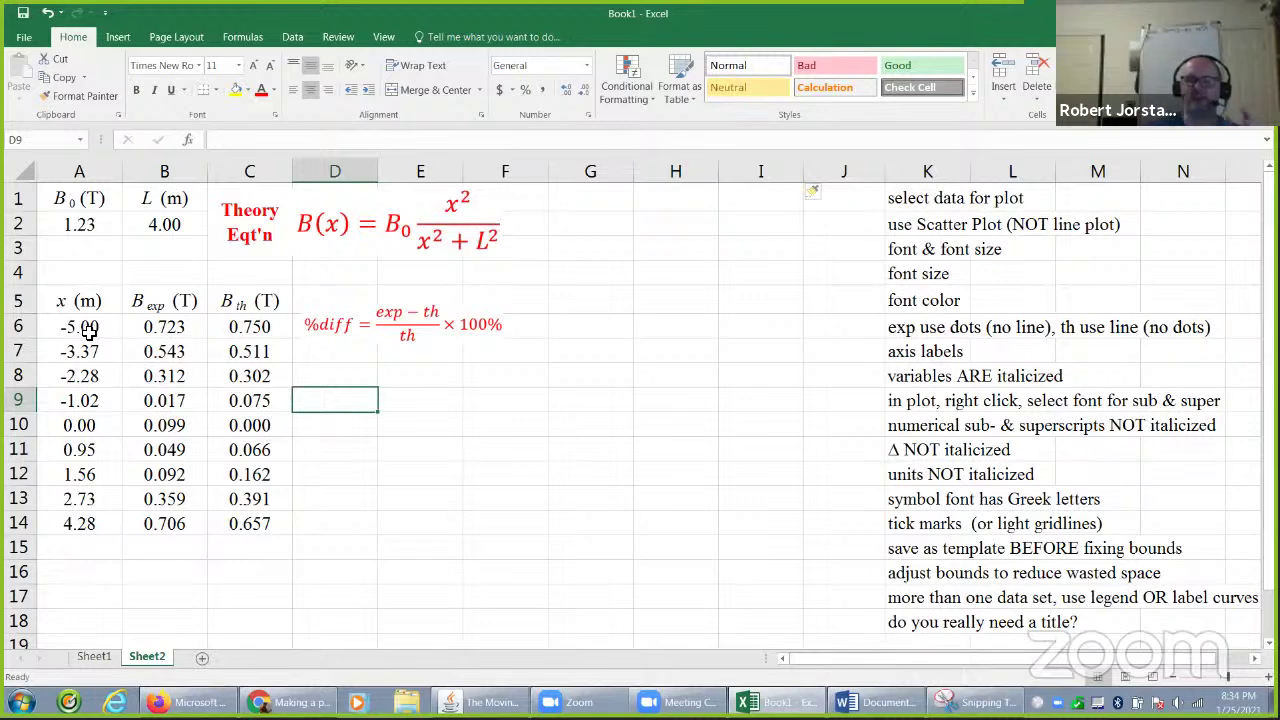
left_click(427, 225)
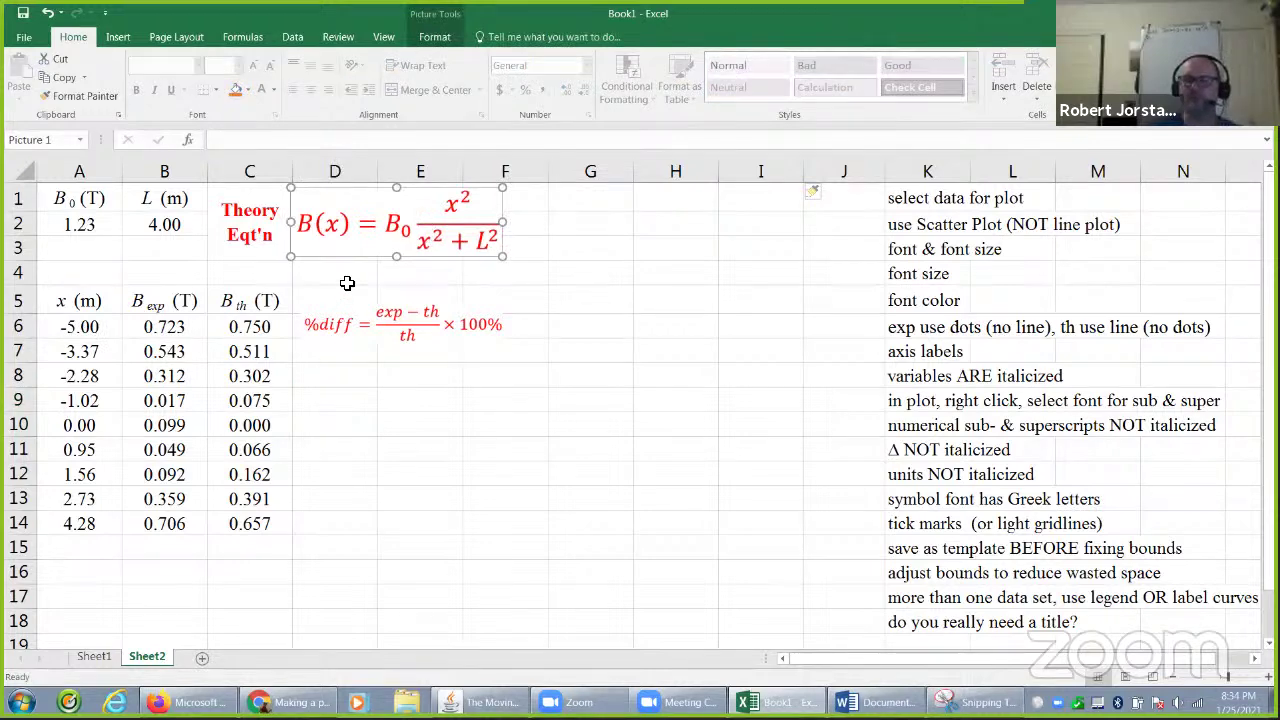
left_click(173, 333)
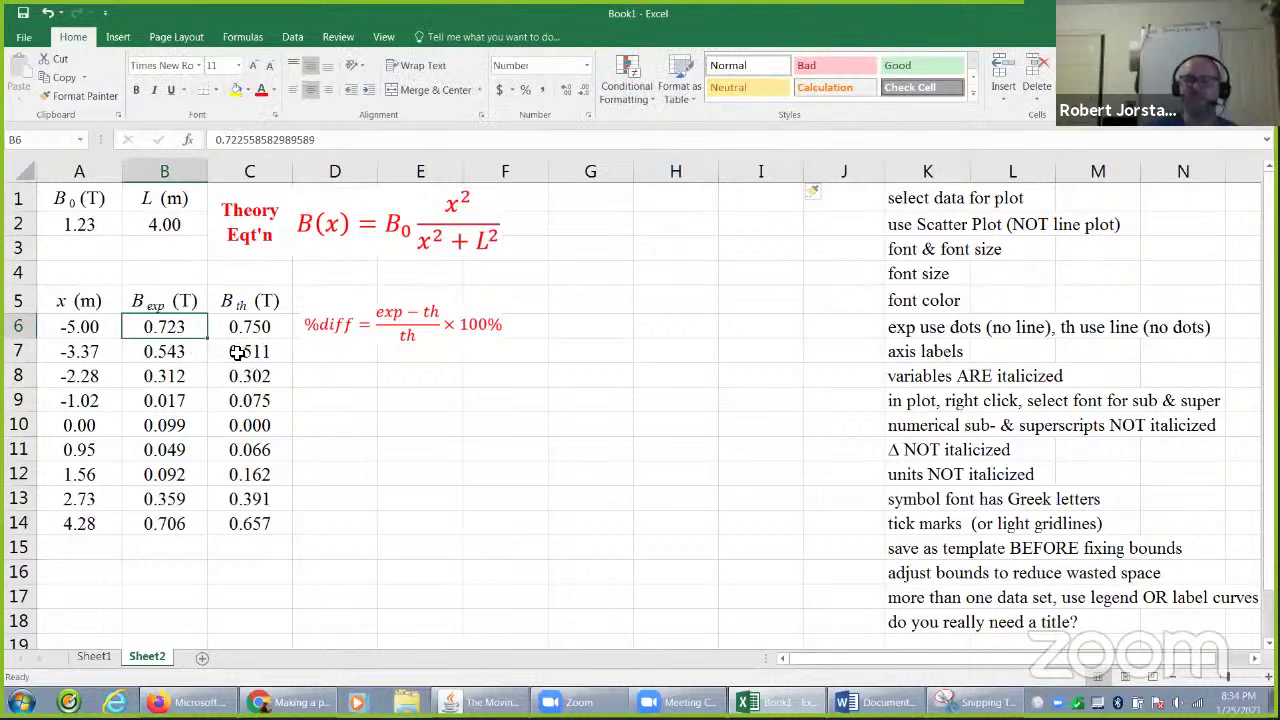
Step: Insert a markers-only scatter chart from the data in A6:C14
left_click_drag(86, 327, 249, 527)
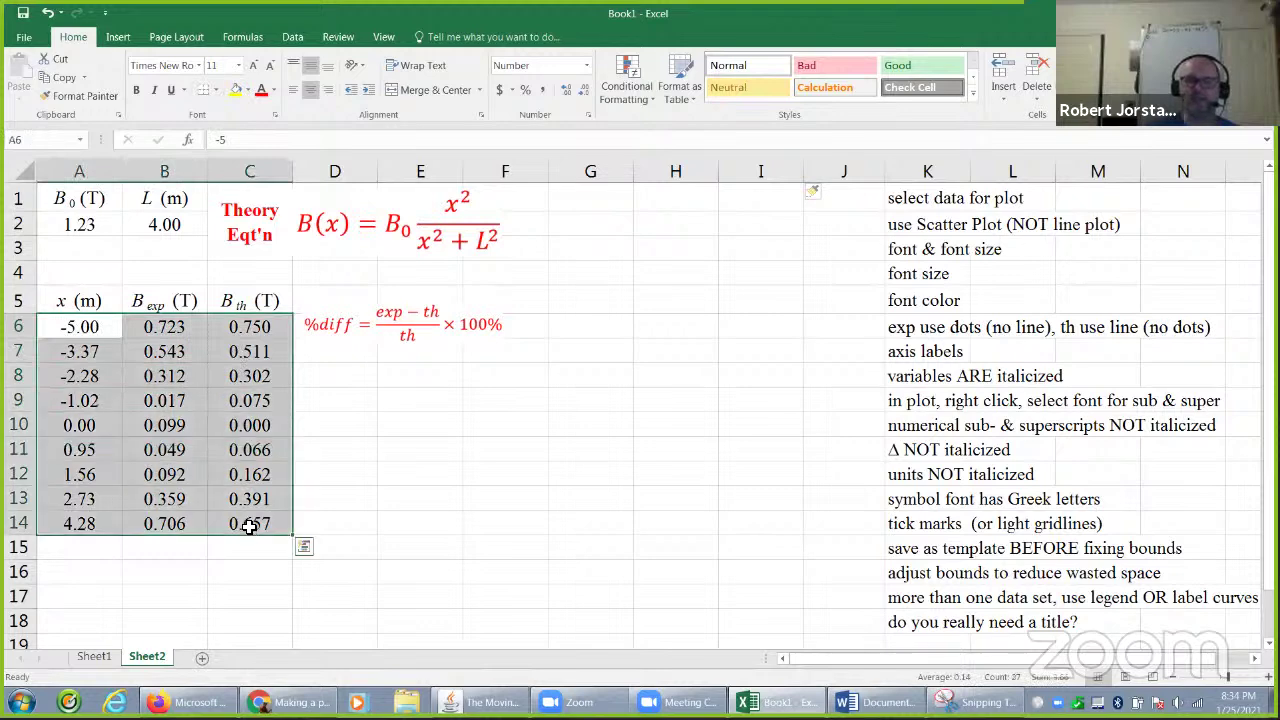
left_click(489, 450)
left_click_drag(80, 327, 251, 523)
left_click(117, 37)
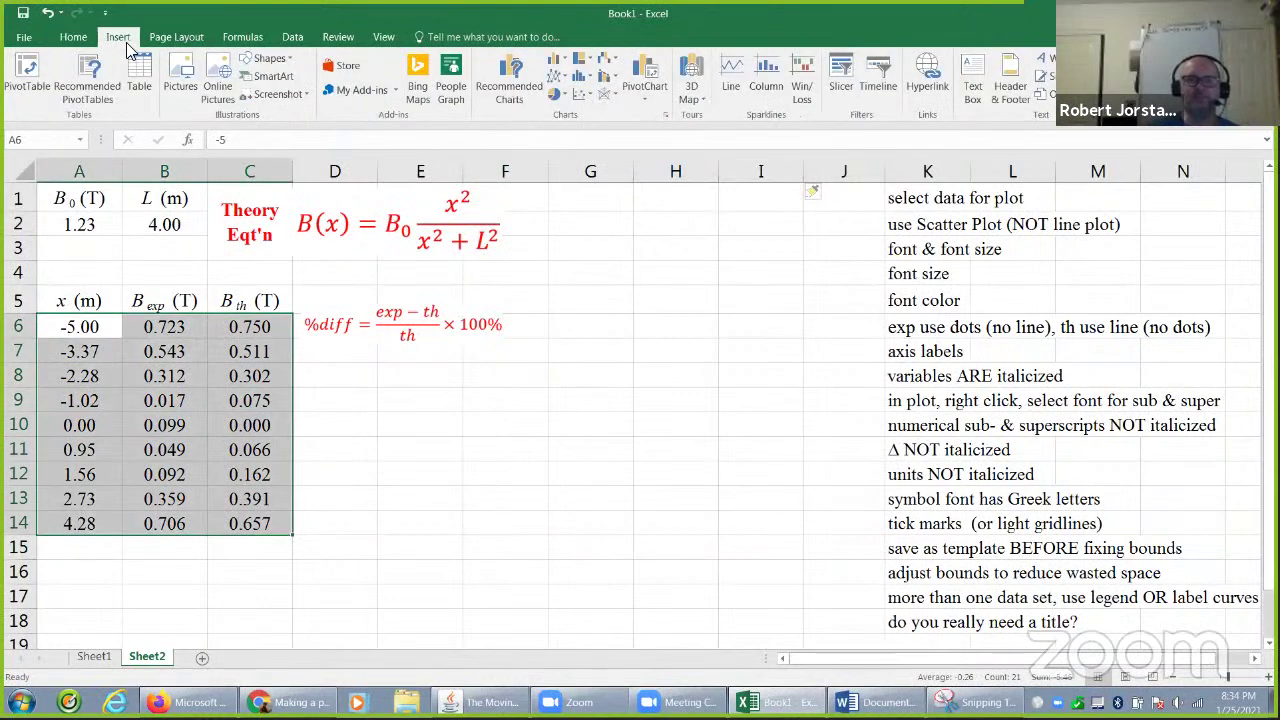
left_click(584, 97)
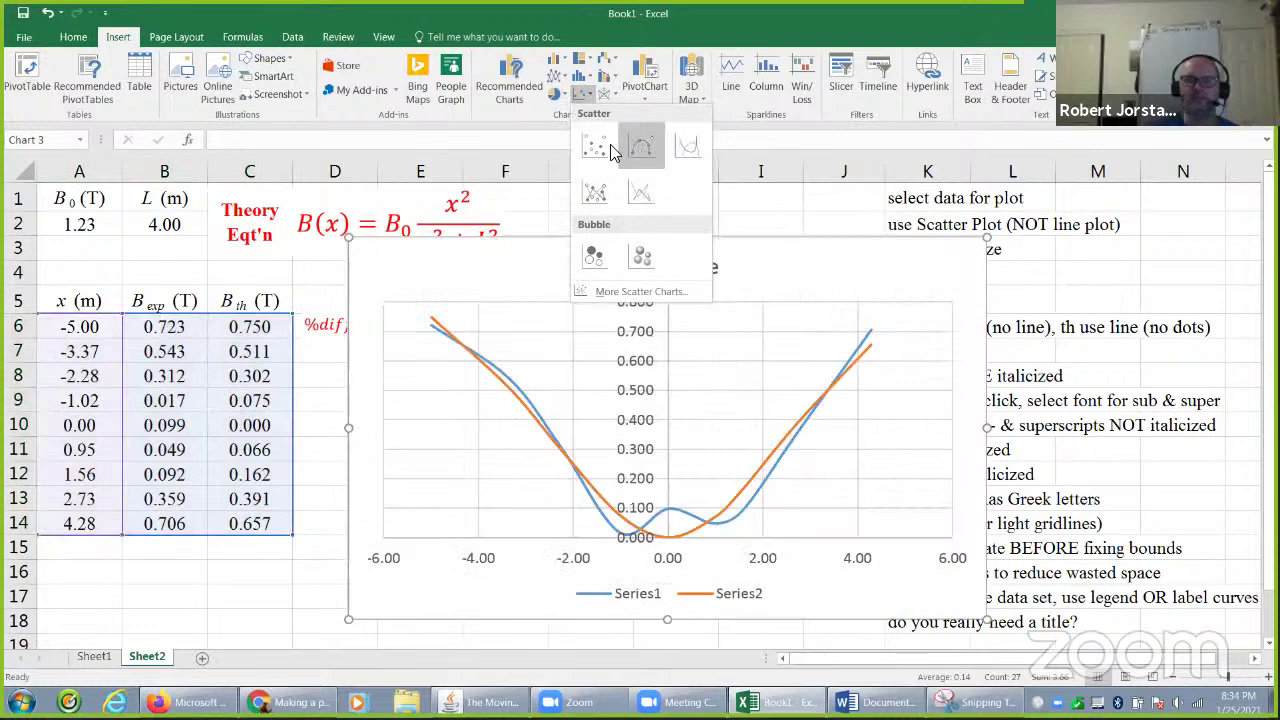
left_click(601, 150)
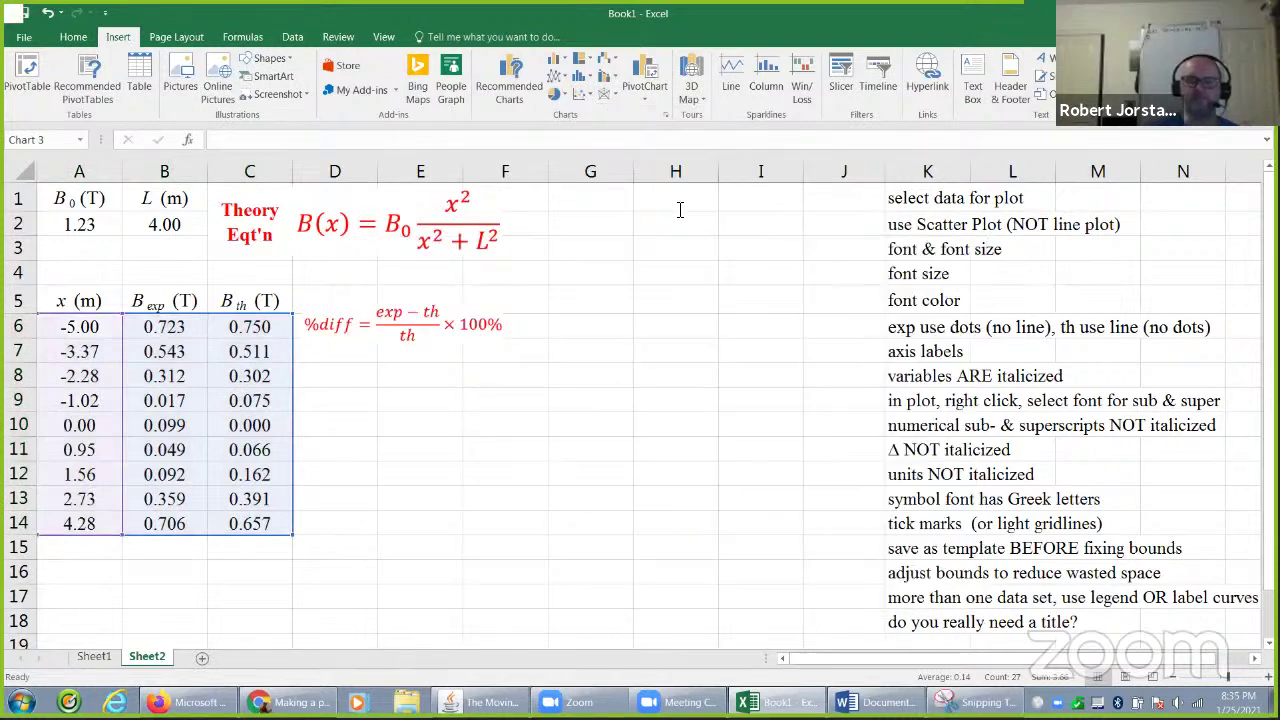
Step: Move and resize the scatter chart to fill the space between the data table and the column K notes, below the theory equation
left_click_drag(773, 271, 777, 230)
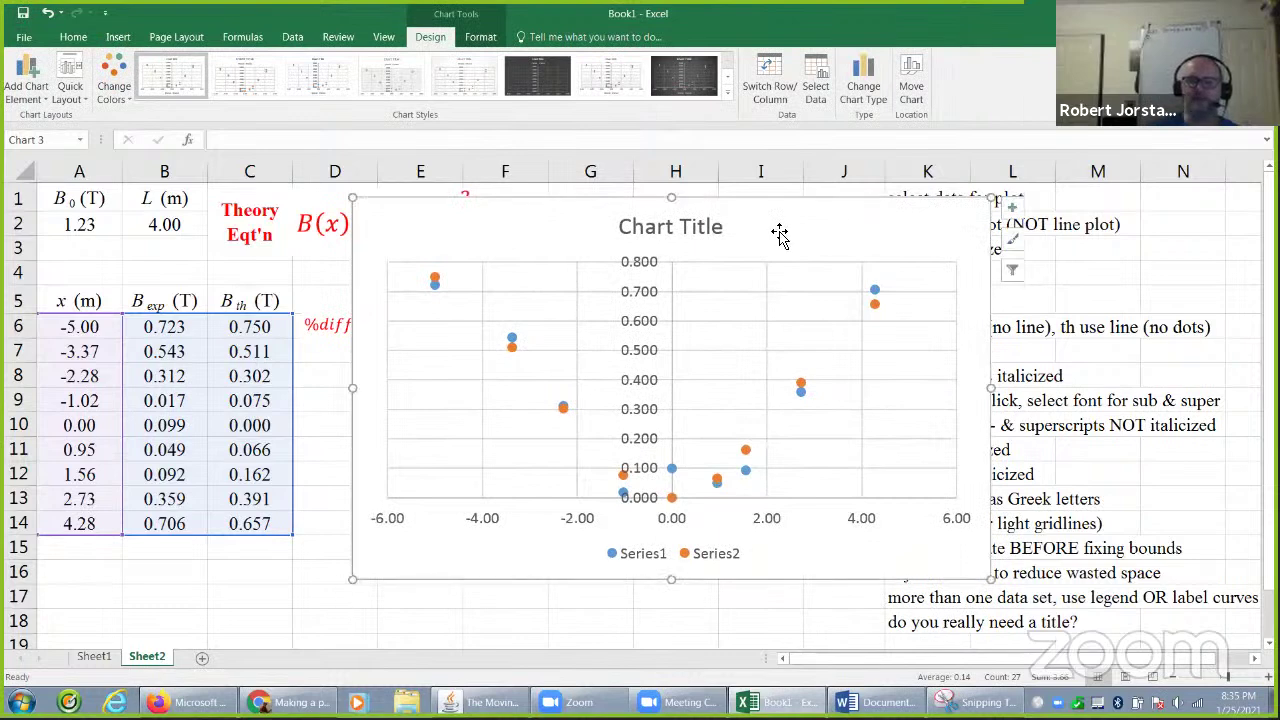
left_click_drag(779, 233, 621, 236)
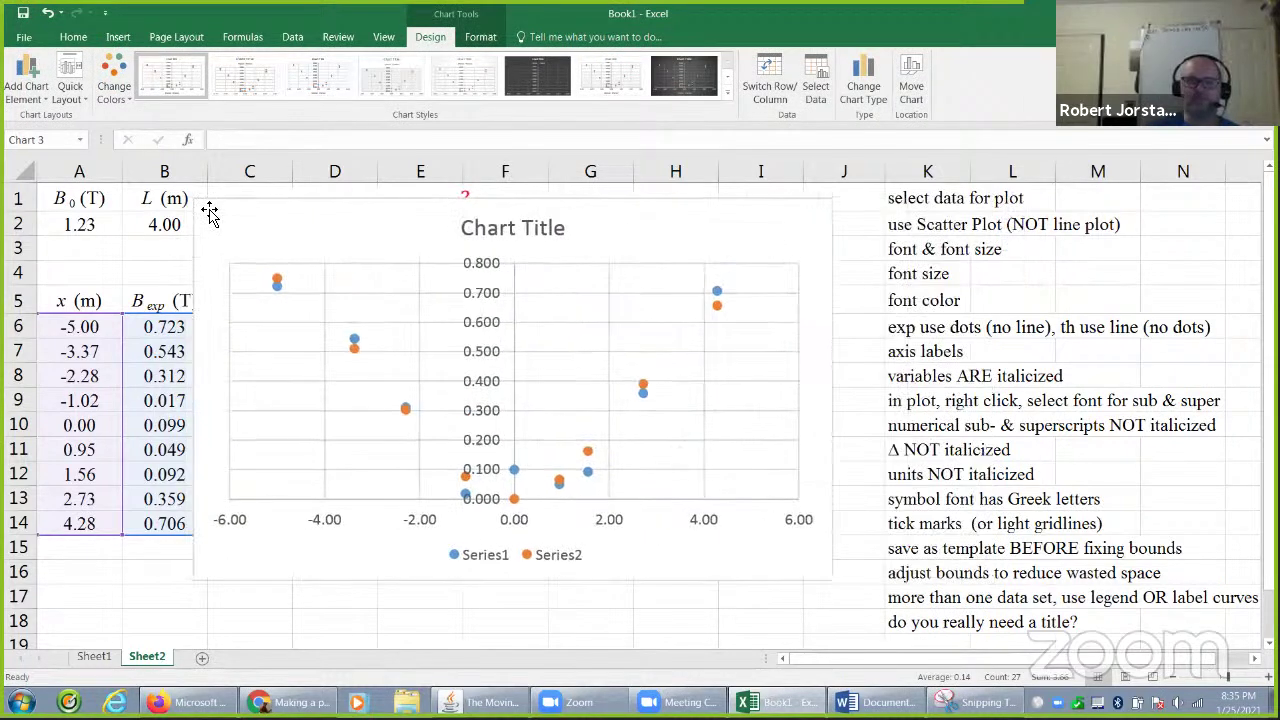
left_click_drag(199, 205, 373, 275)
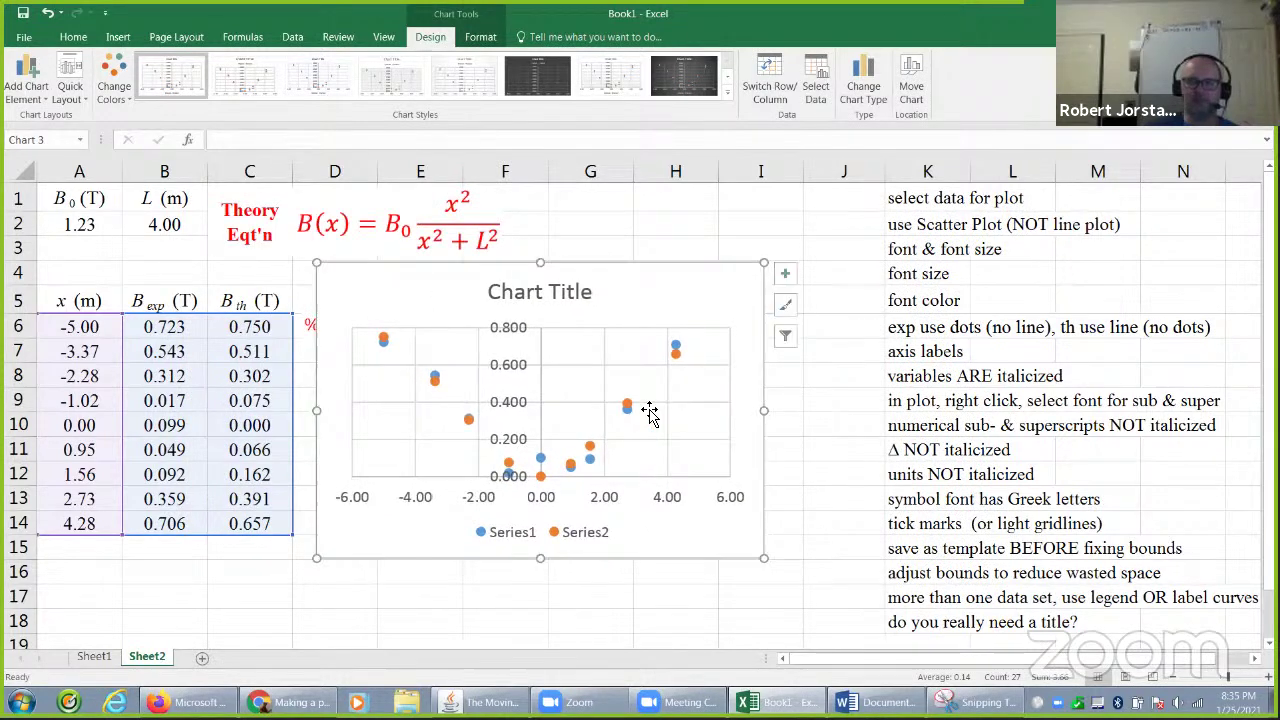
left_click_drag(765, 410, 877, 410)
left_click_drag(598, 566, 598, 627)
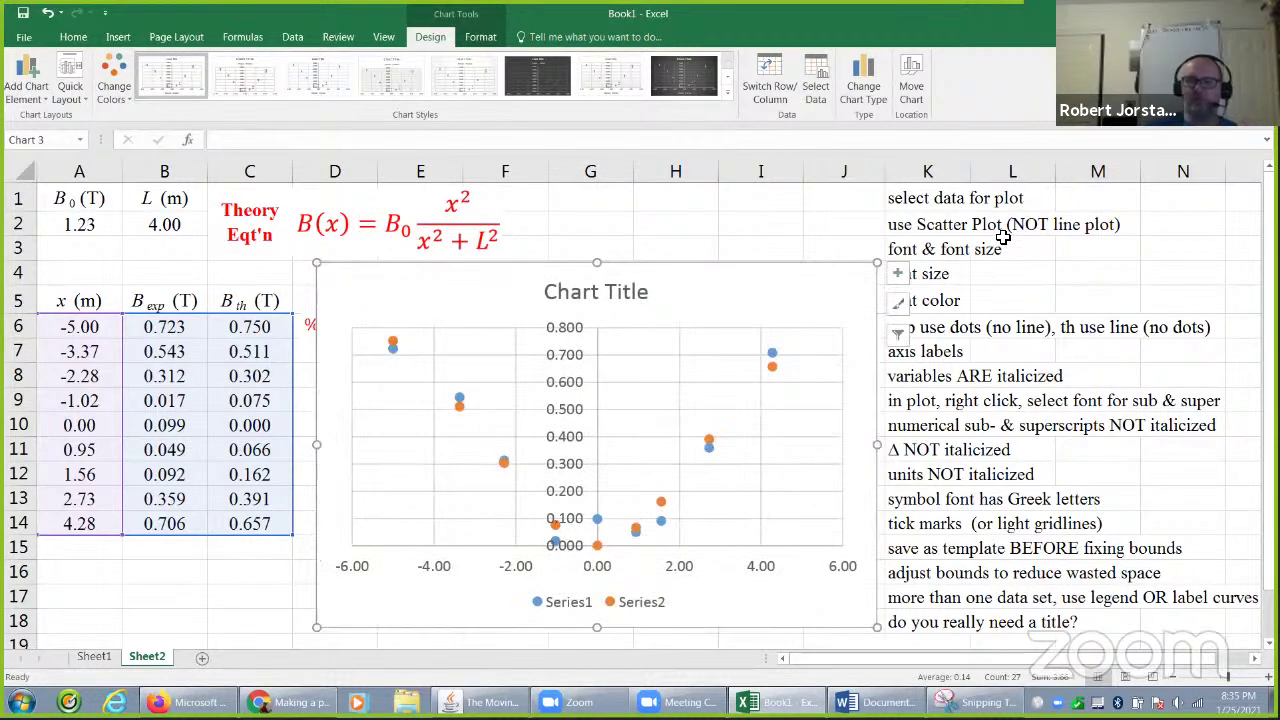
Step: Review the notes in K1 and K2, and try changing the scatter chart to a basic 2-D line chart
left_click(962, 199)
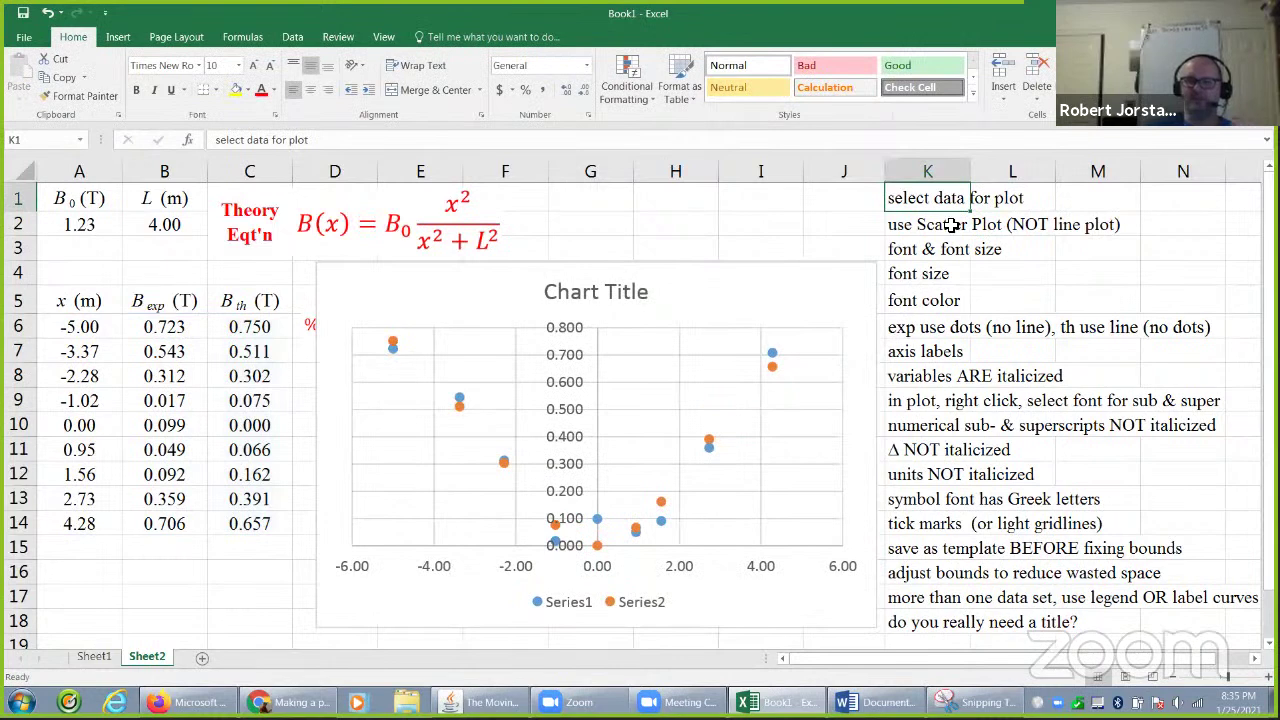
left_click(952, 226)
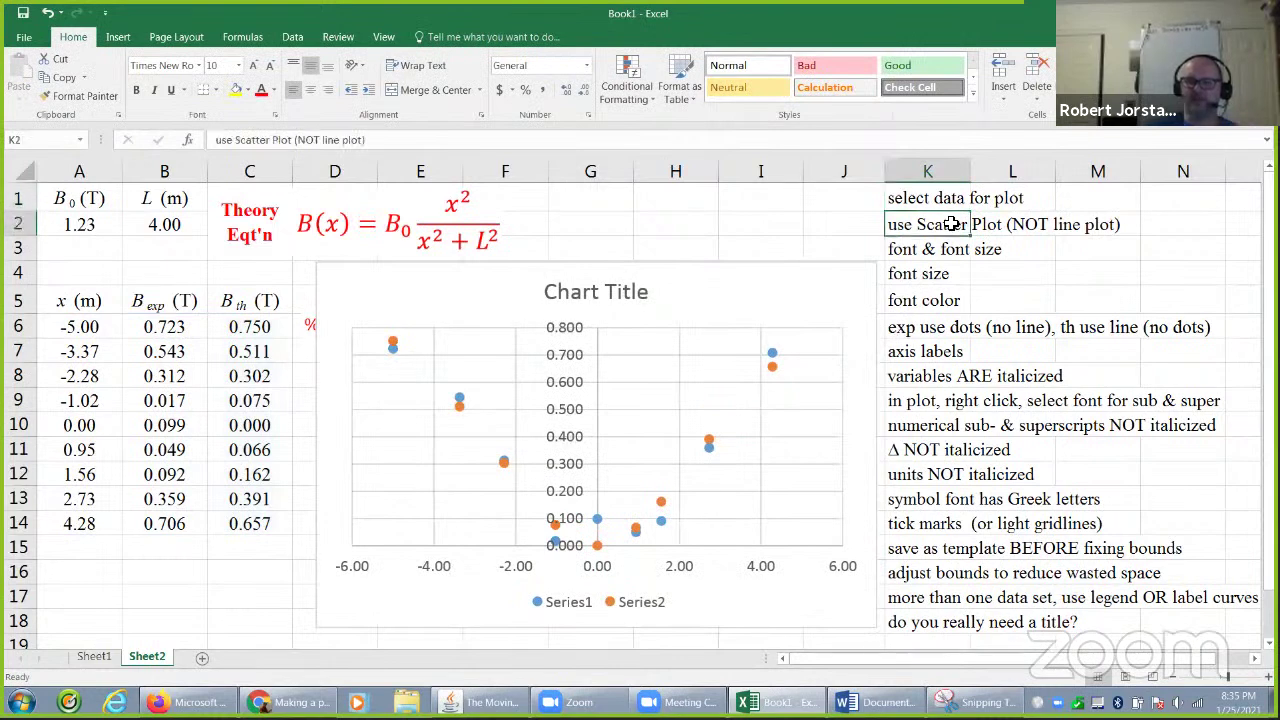
left_click(680, 295)
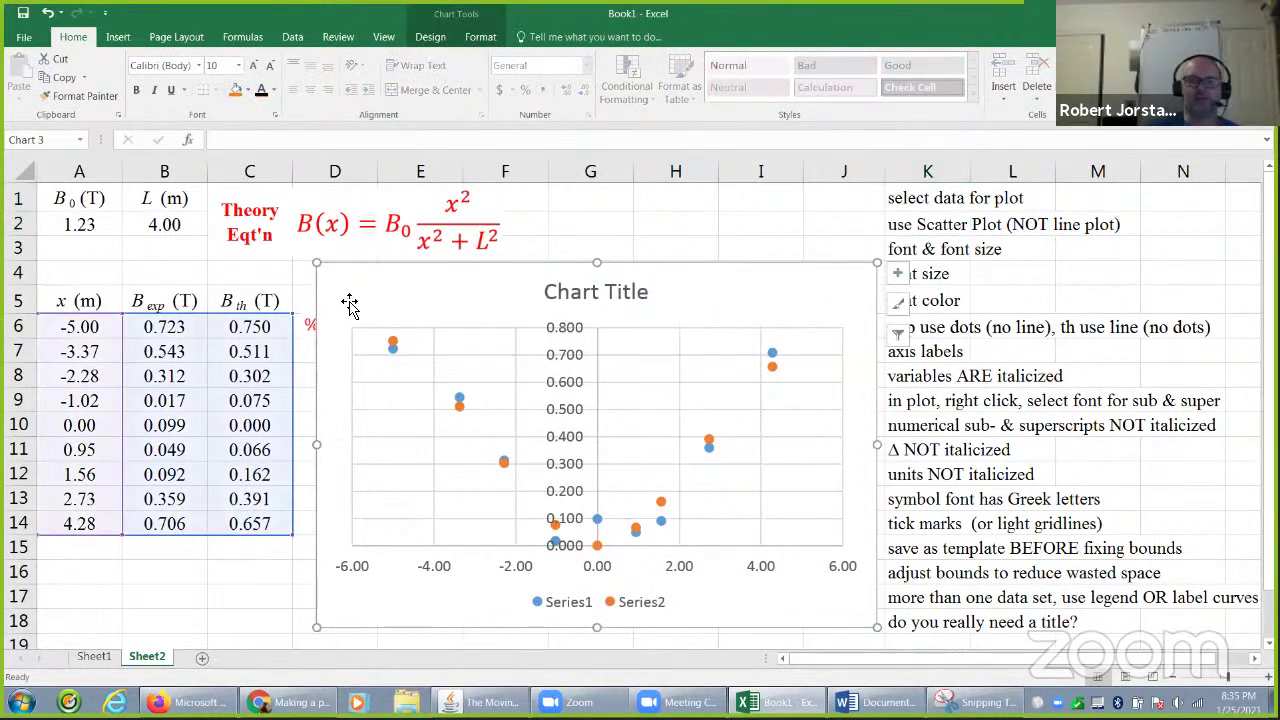
left_click(118, 37)
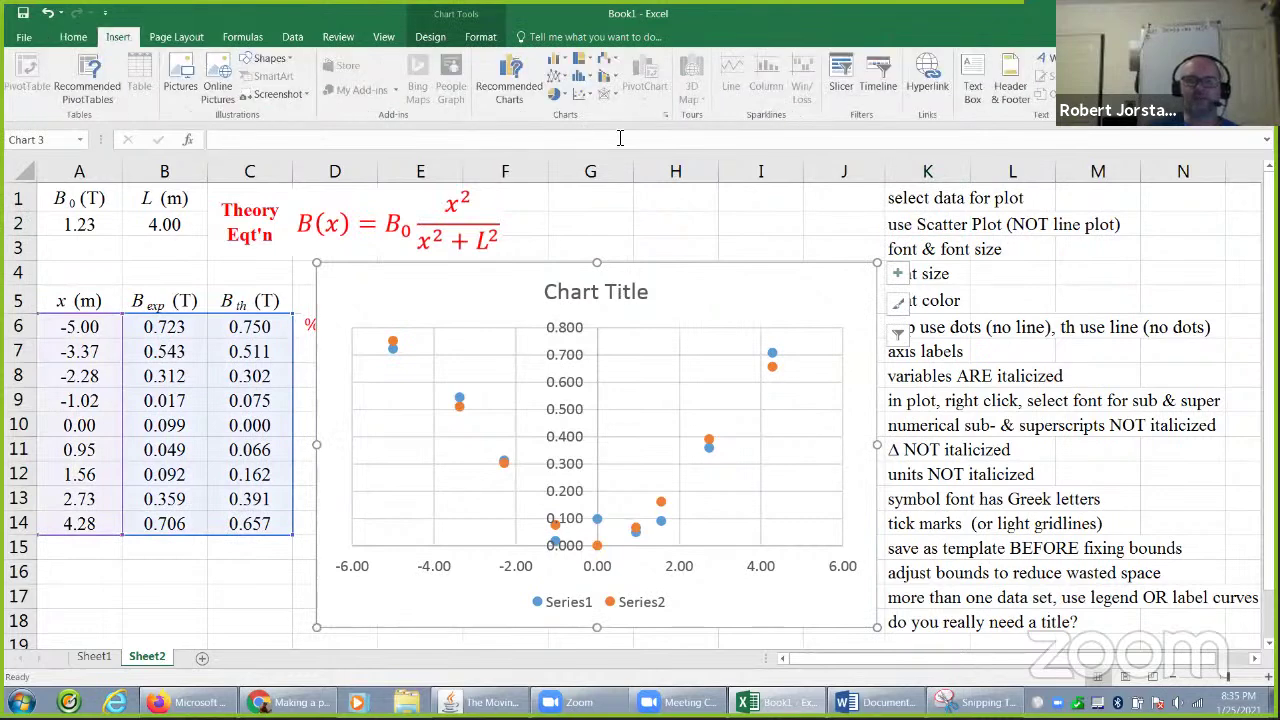
left_click(556, 77)
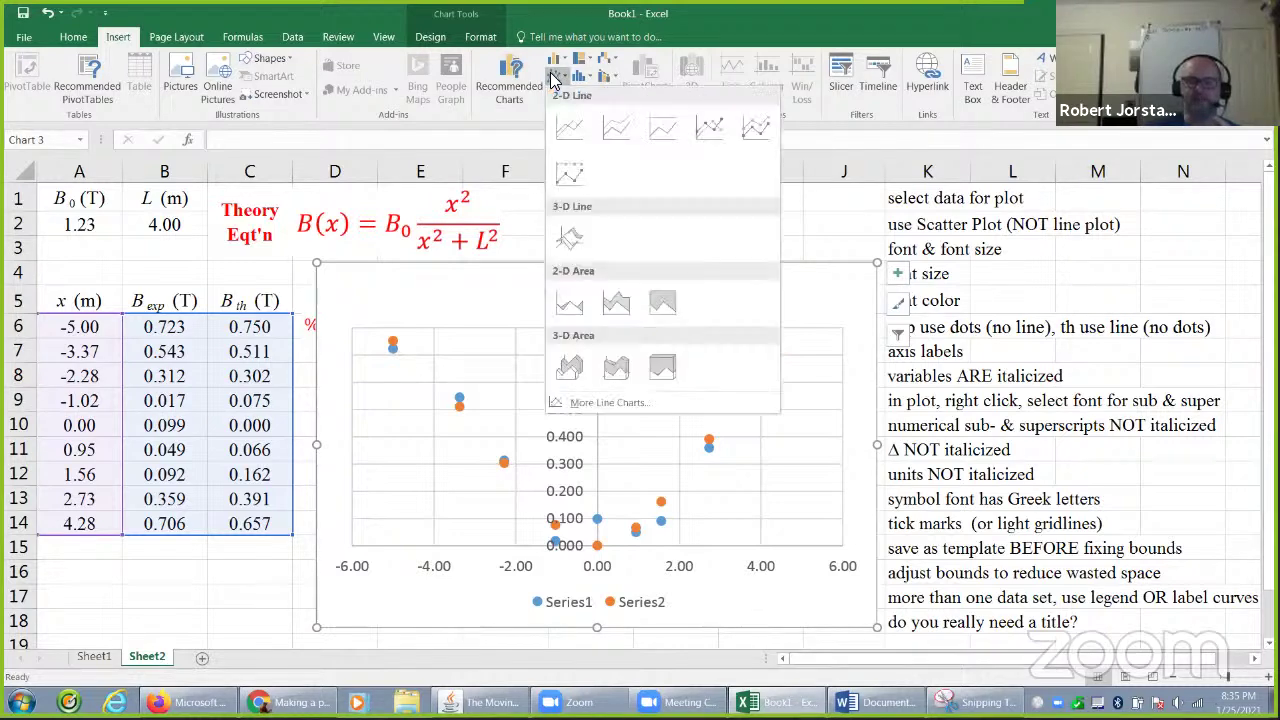
left_click(569, 126)
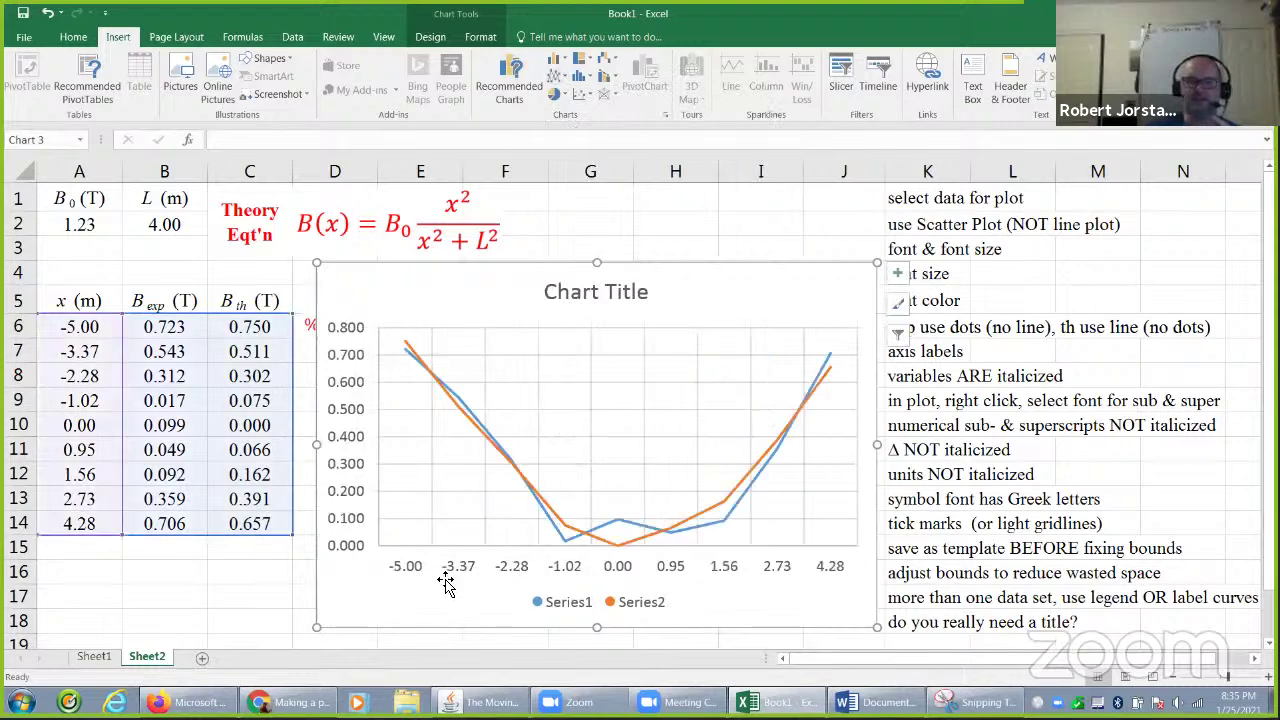
Step: Compare the x values in A6:A14 with the line chart's horizontal axis and undo the chart type change
left_click(101, 326)
left_click_drag(101, 326, 103, 527)
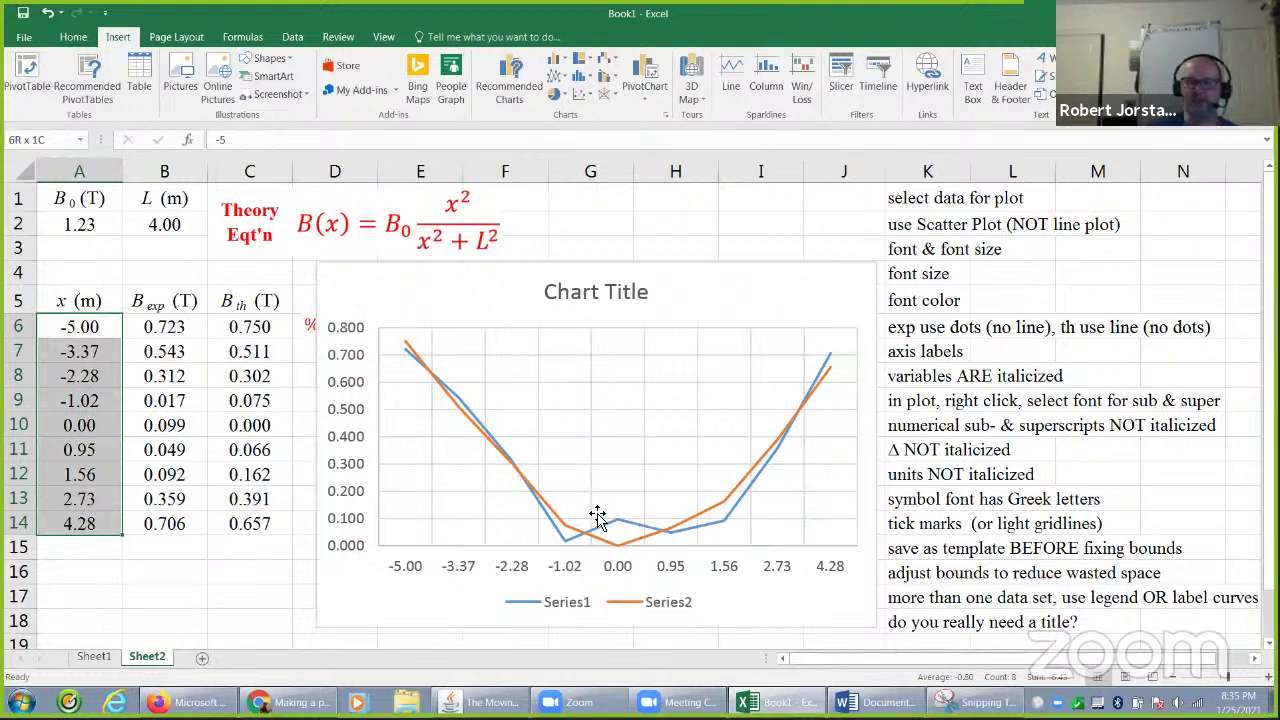
left_click(49, 14)
left_click(49, 14)
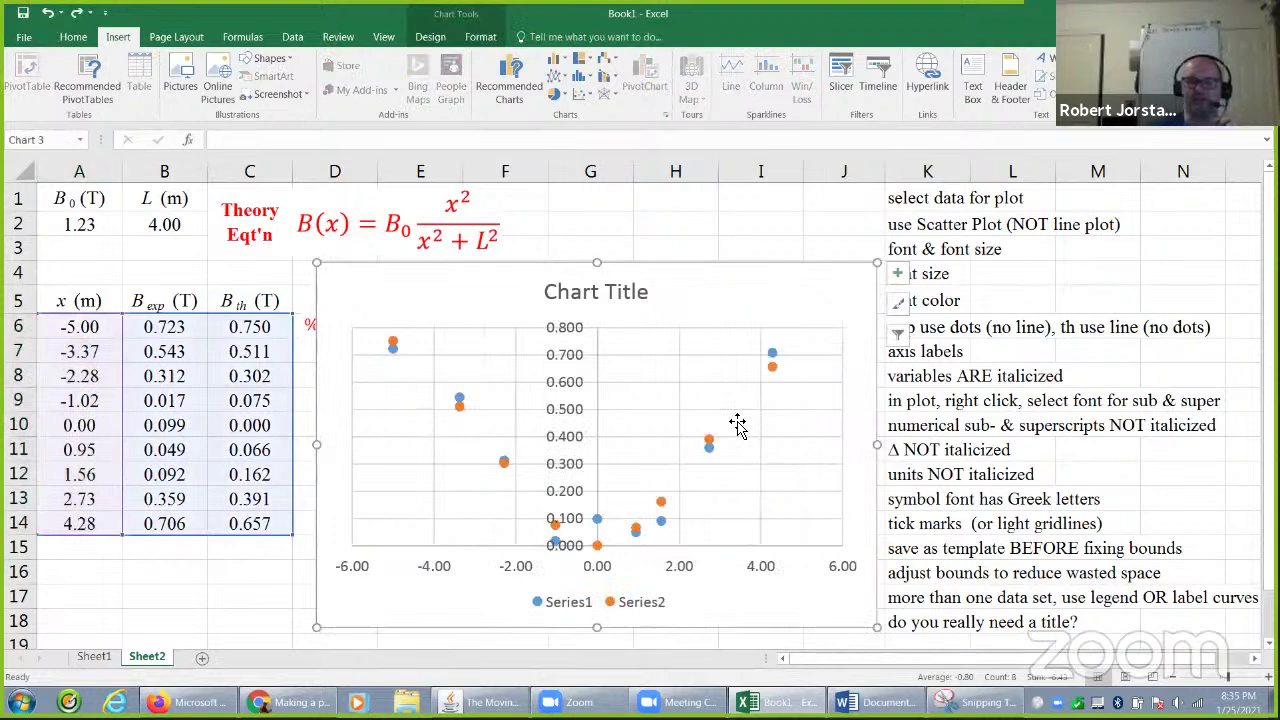
Step: Shift the chart slightly and set its font to Times New Roman
left_click_drag(767, 291, 758, 286)
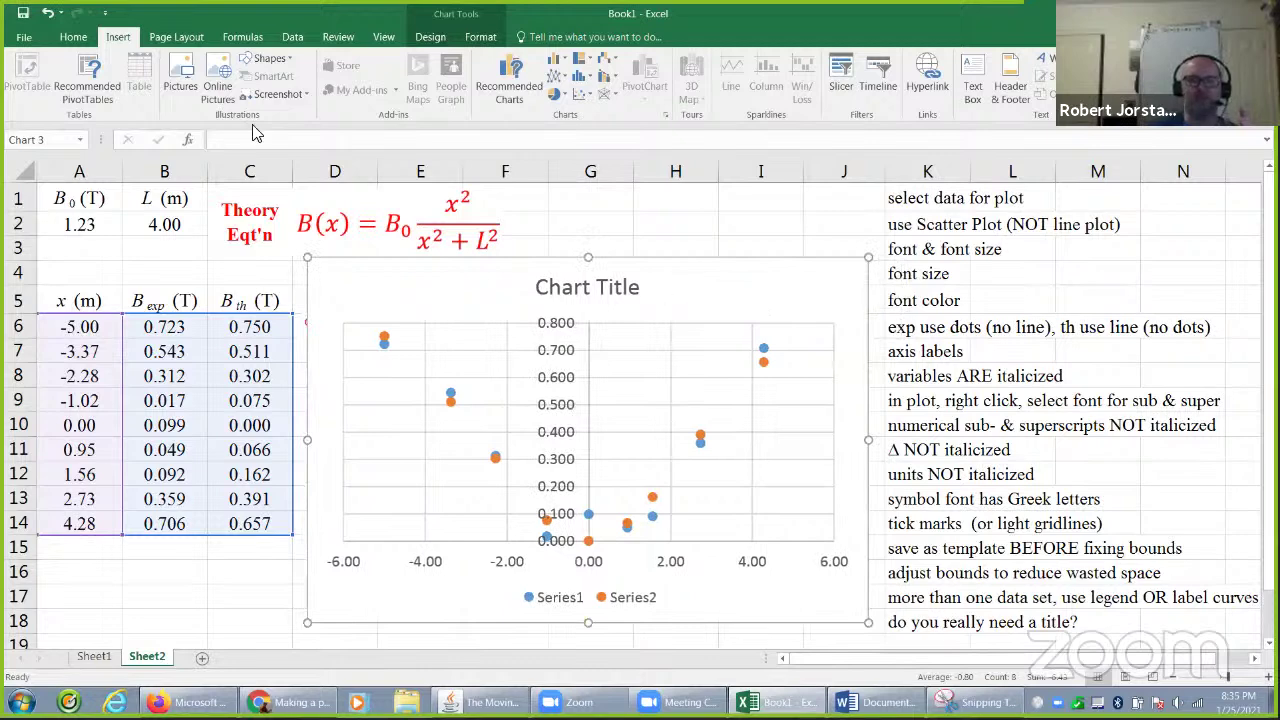
left_click(75, 36)
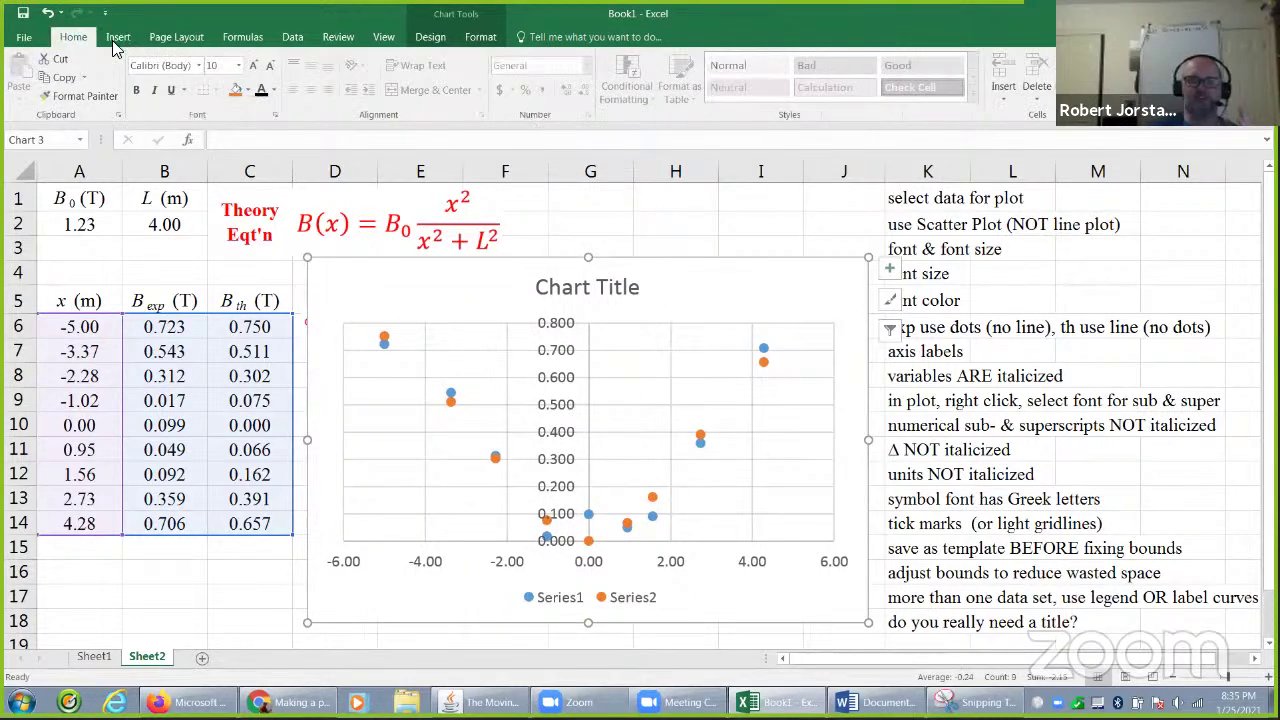
left_click(239, 67)
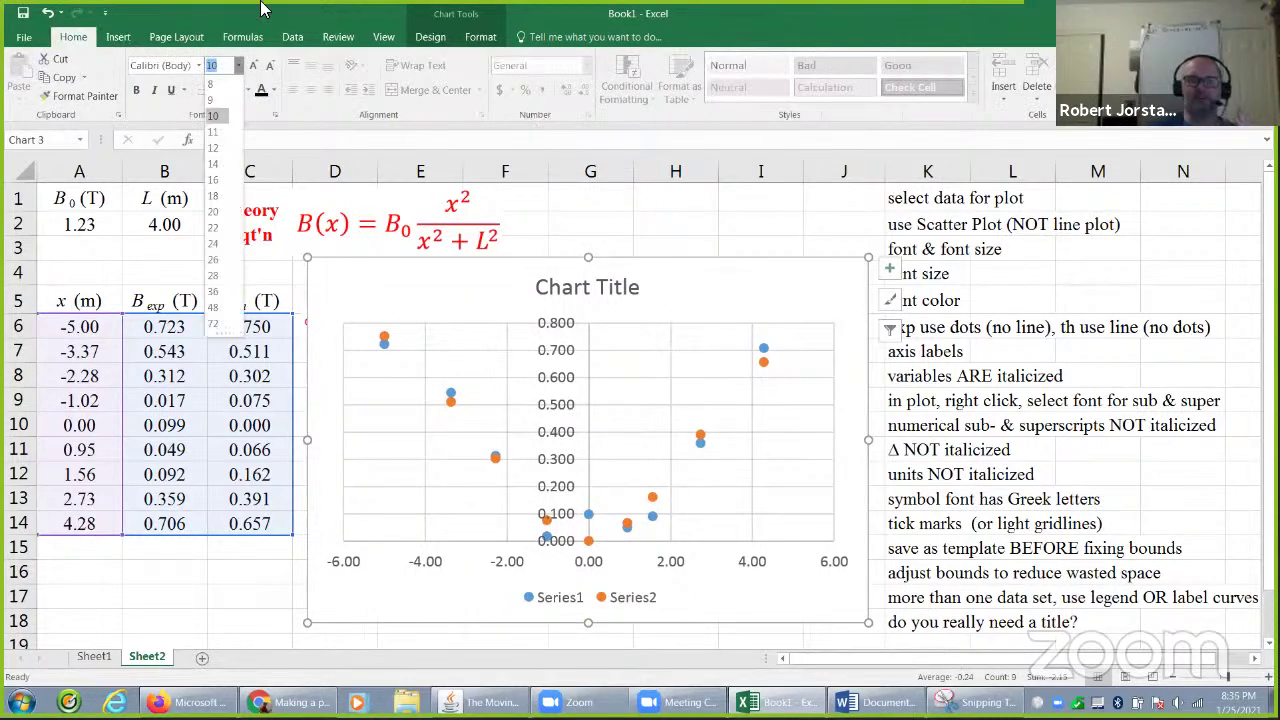
left_click(201, 67)
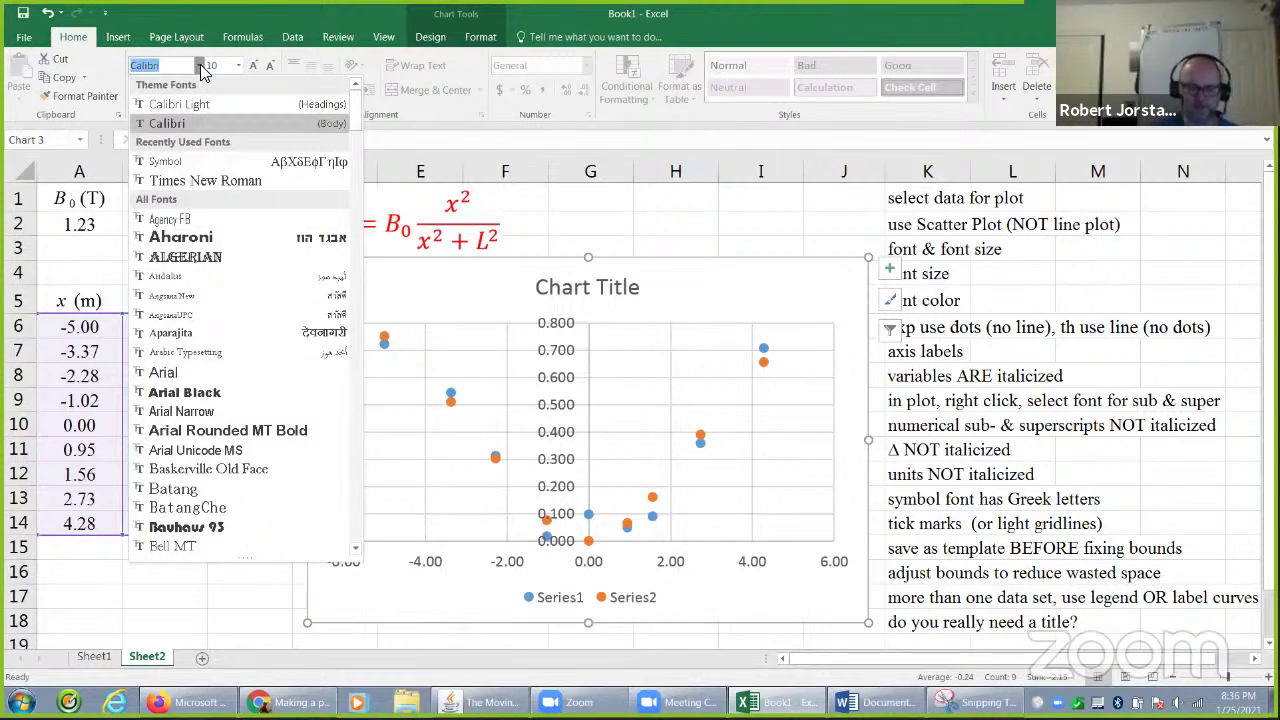
type("Times New Ro")
key("Return")
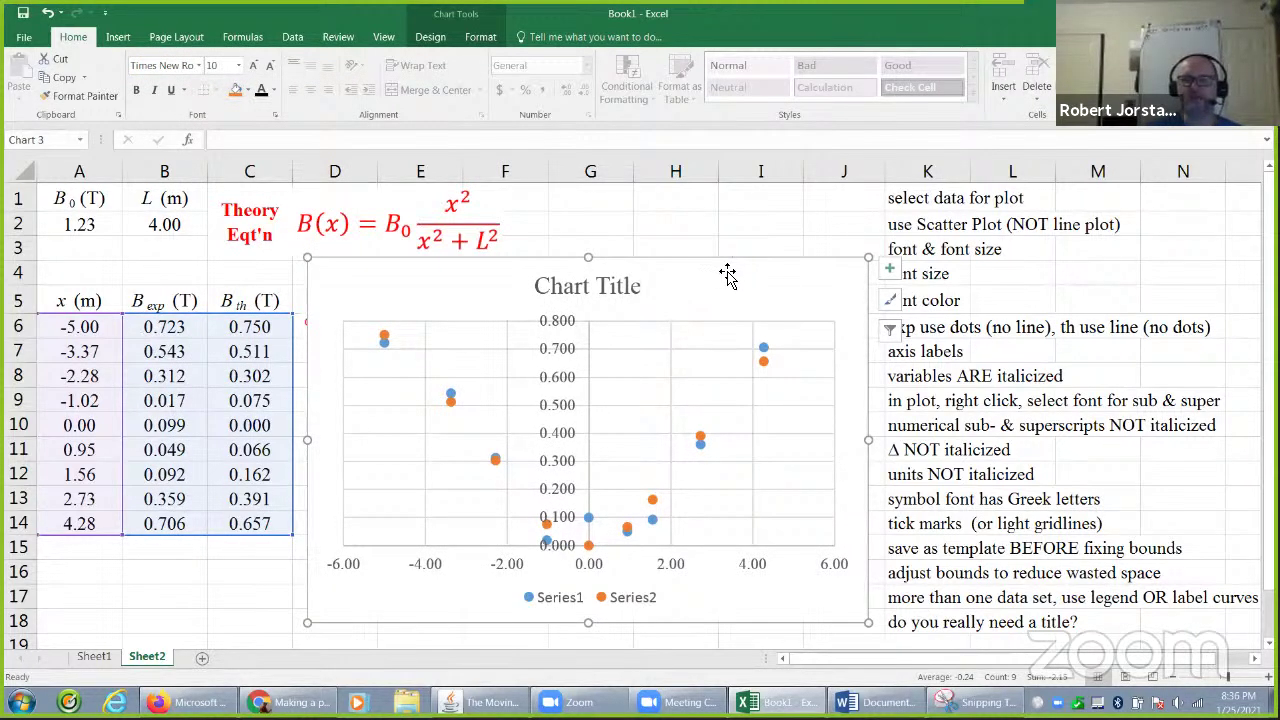
Step: Set the text color of the whole chart to black and delete the horizontal gridlines
left_click(940, 250)
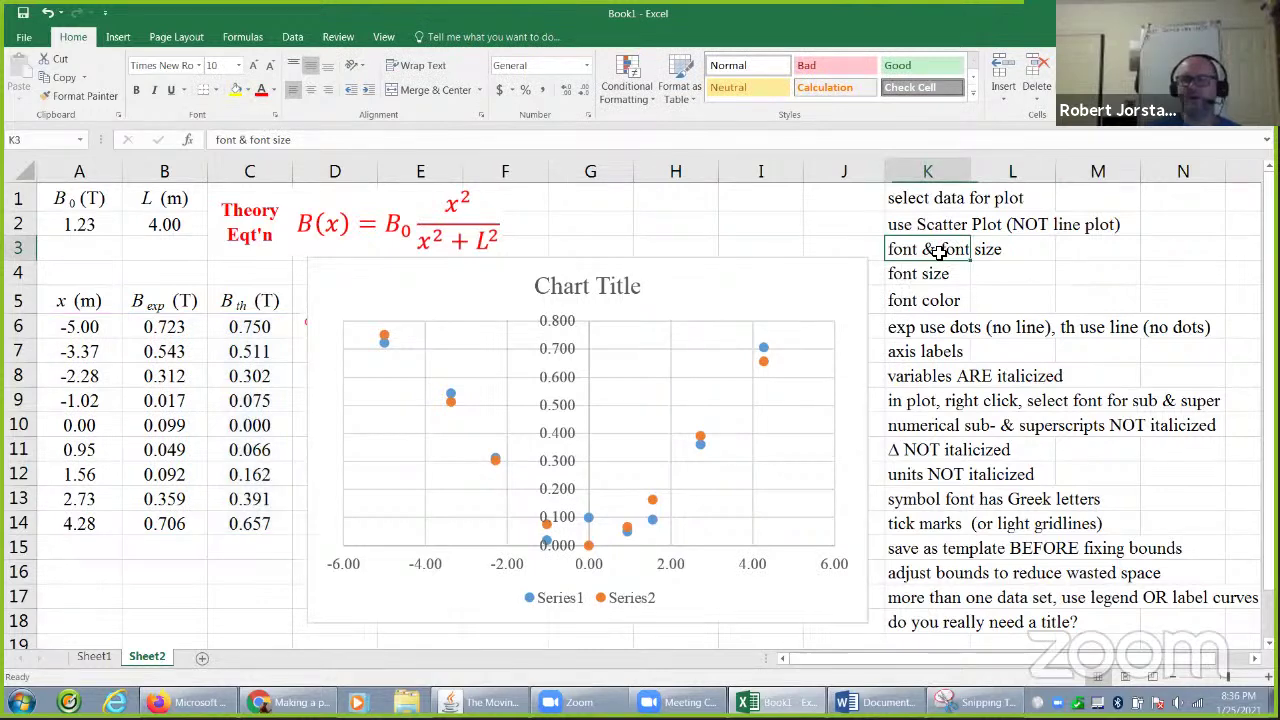
left_click(780, 275)
left_click(274, 90)
left_click(792, 288)
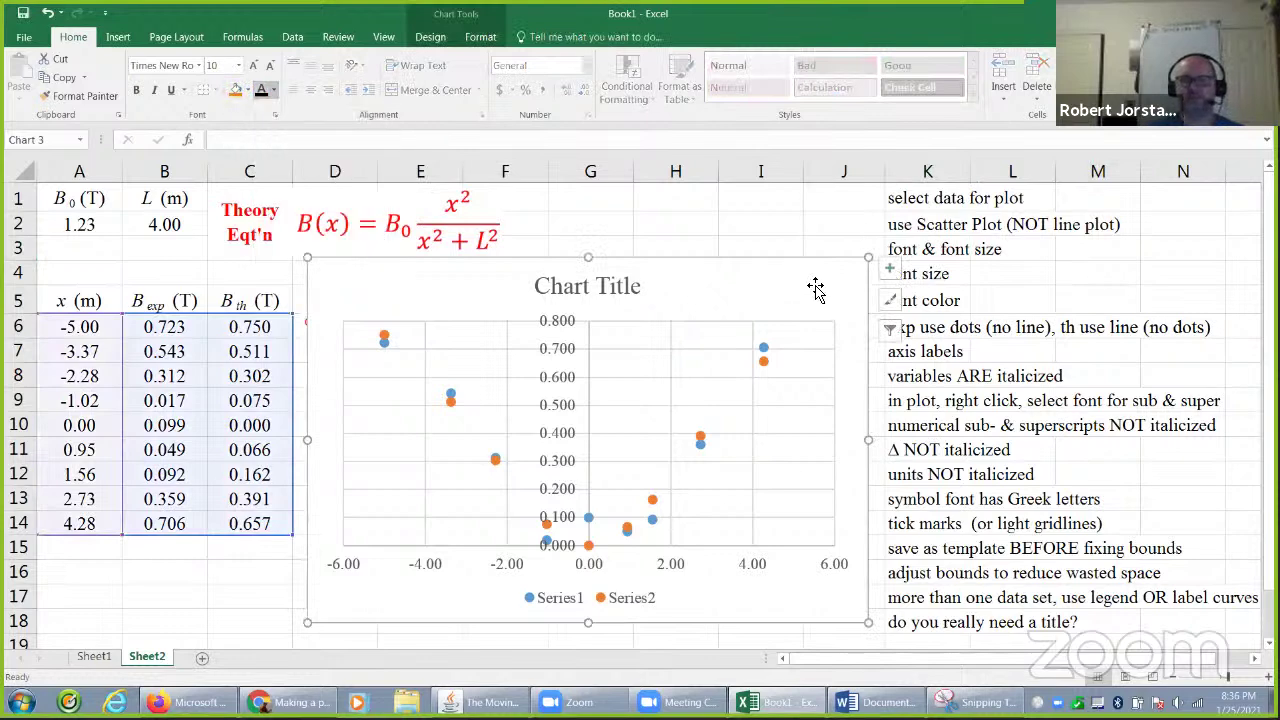
left_click(264, 97)
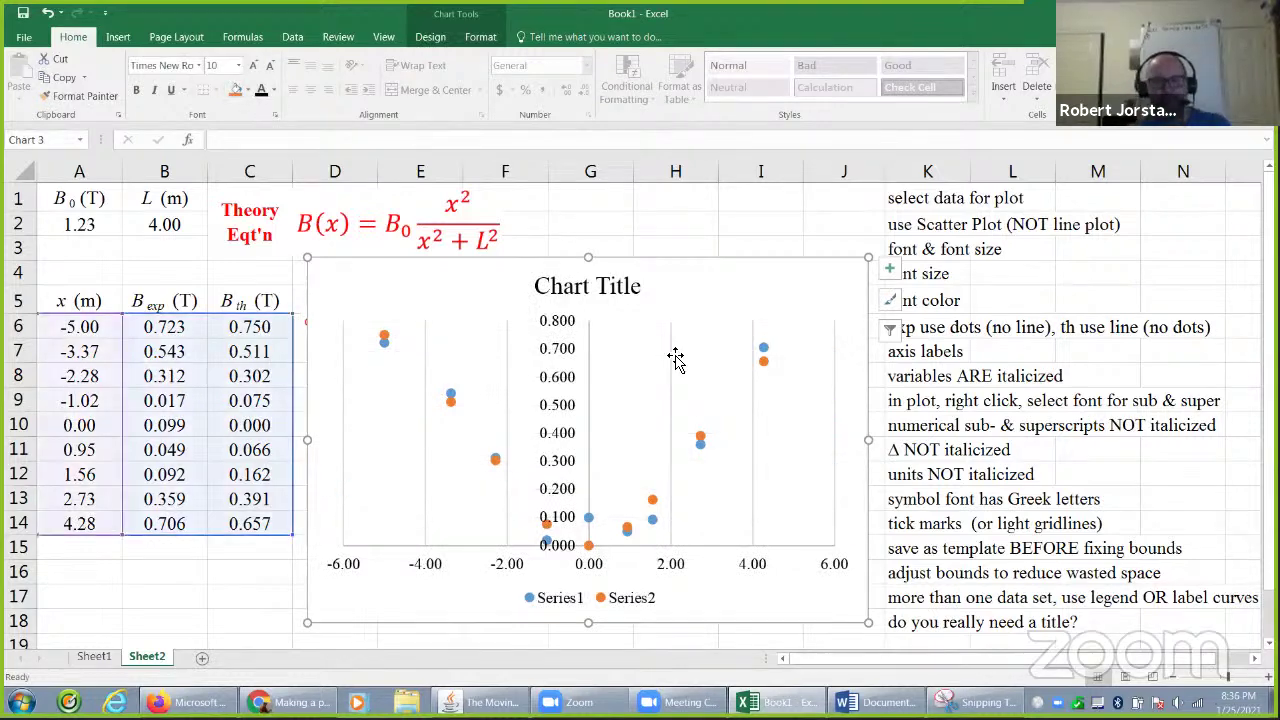
Step: Delete the chart's vertical gridlines and set the vertical axis line color to black
right_click(590, 390)
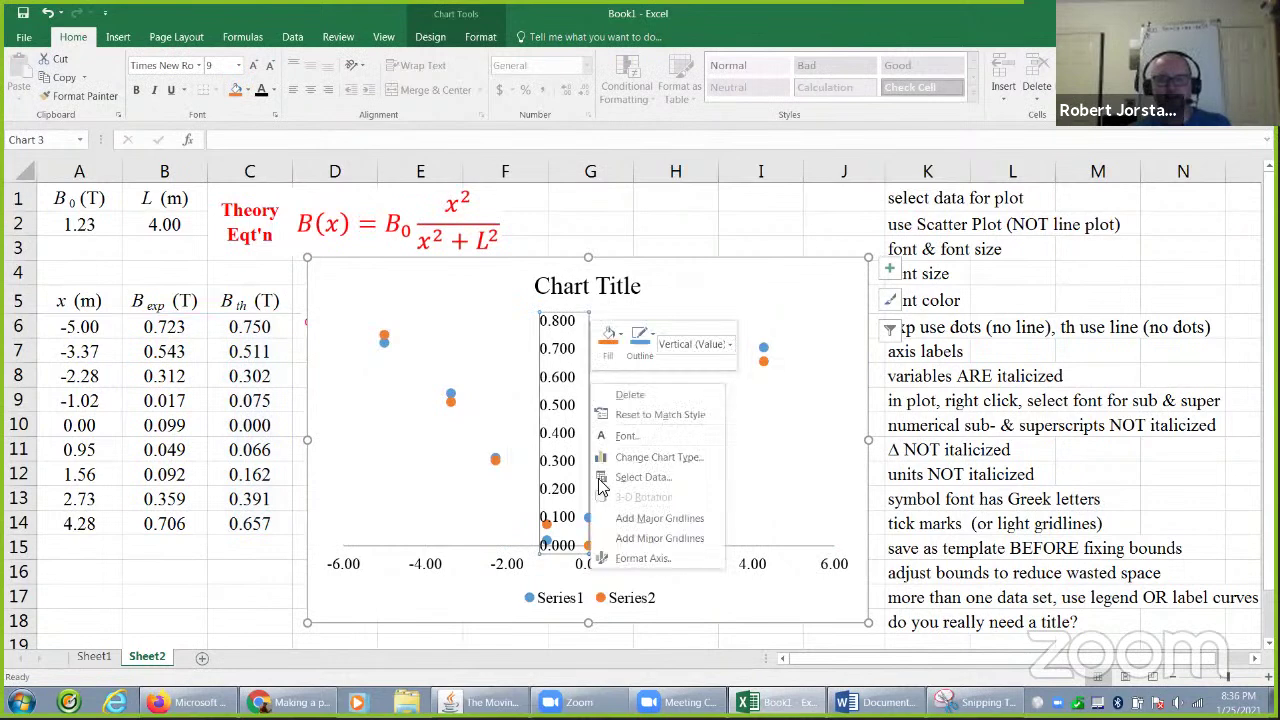
left_click(645, 558)
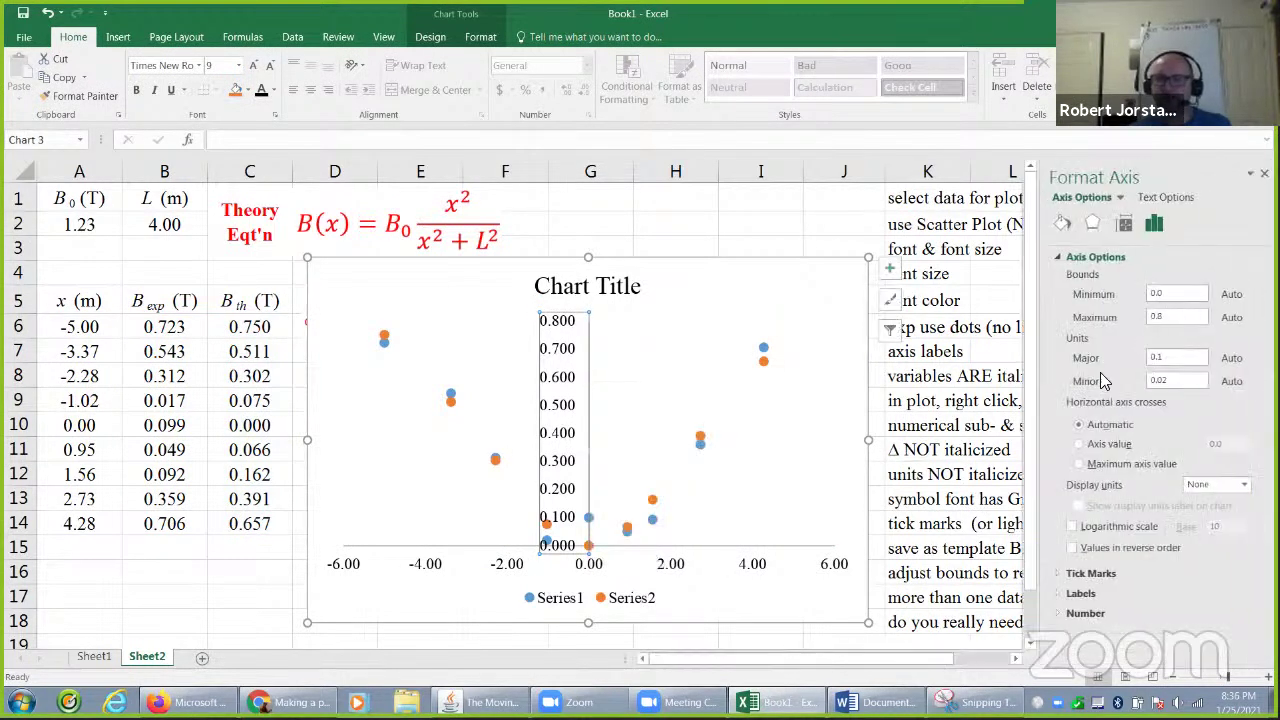
left_click(1064, 228)
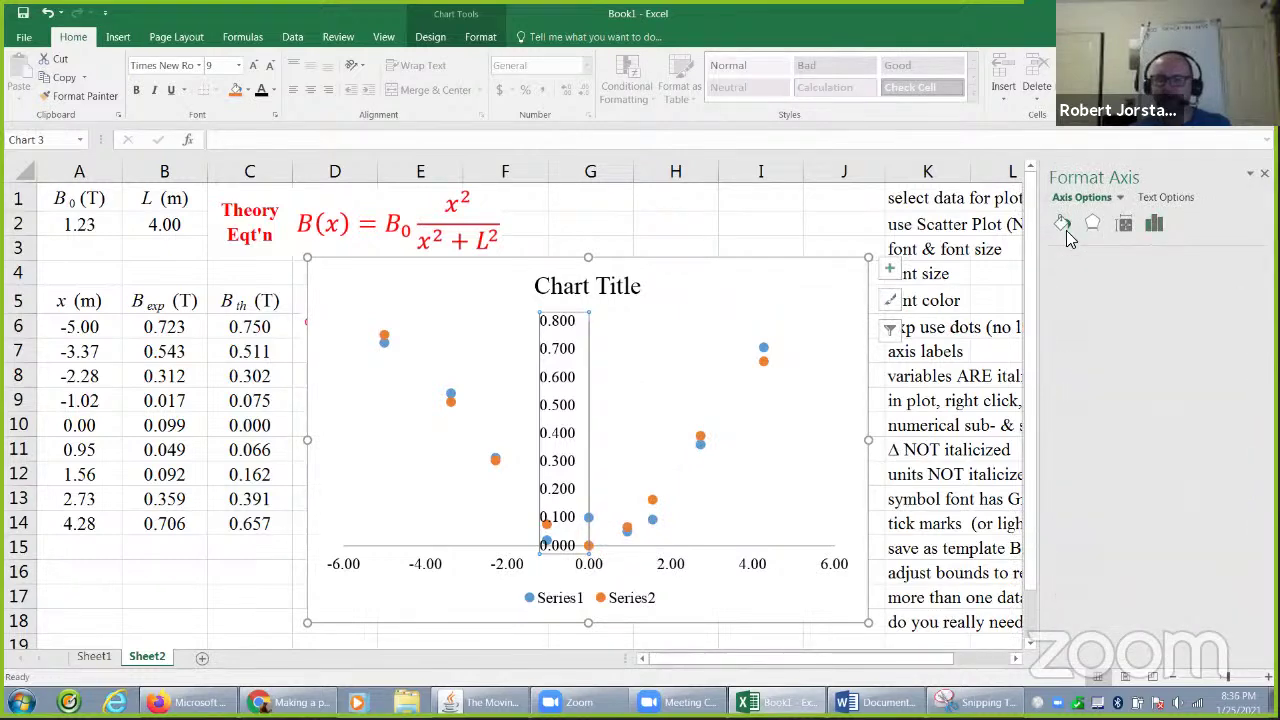
left_click(1075, 276)
left_click(1238, 385)
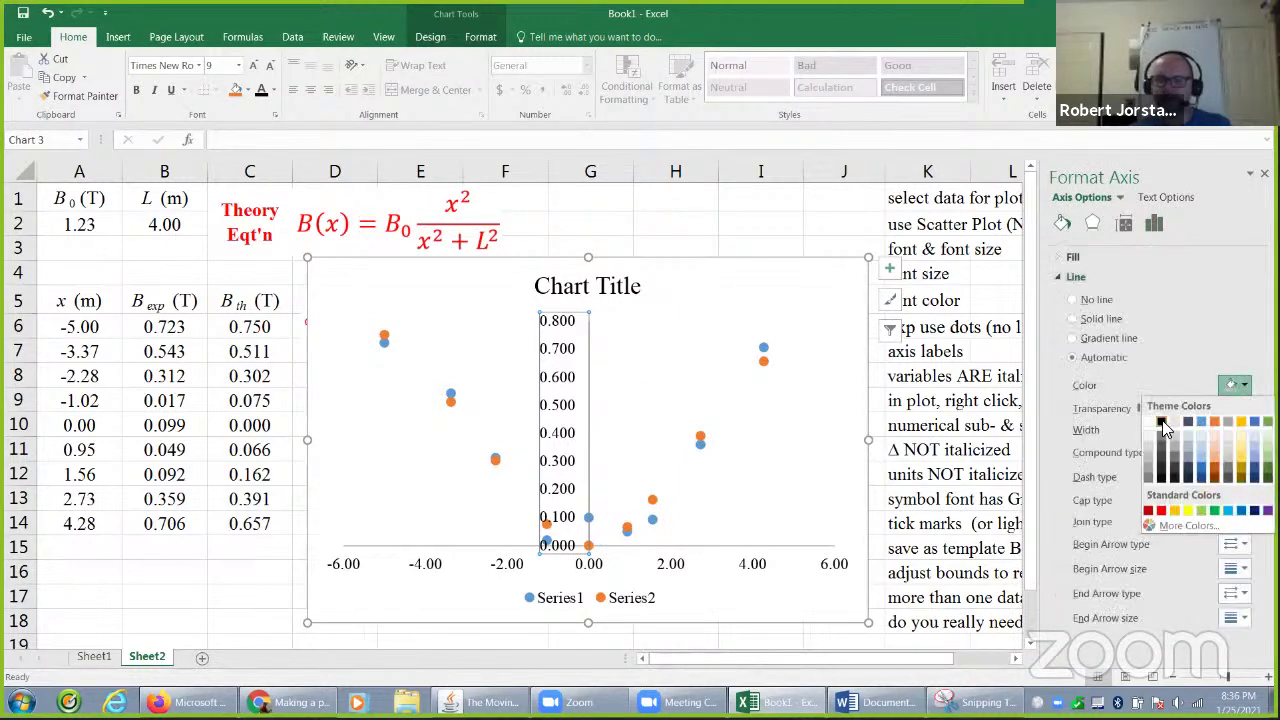
left_click(1162, 421)
Step: Set the horizontal axis line color to black and close the formatting options
left_click(760, 555)
left_click(742, 548)
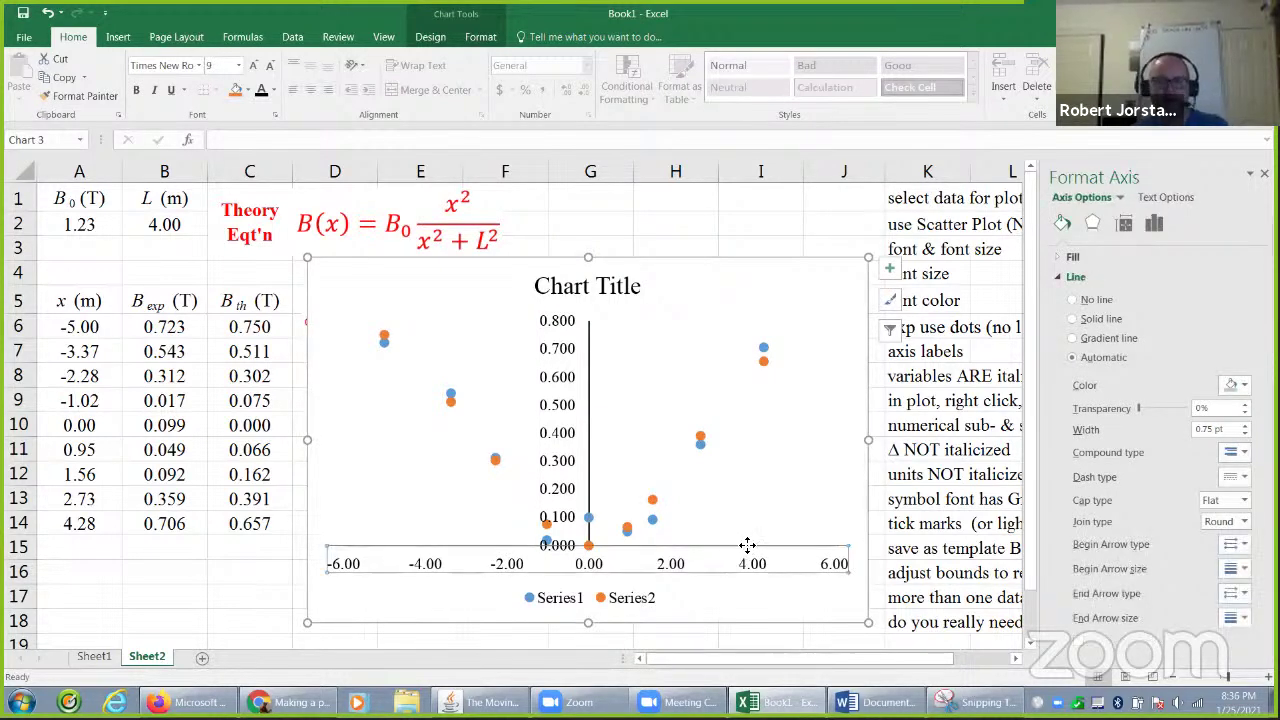
left_click(760, 487)
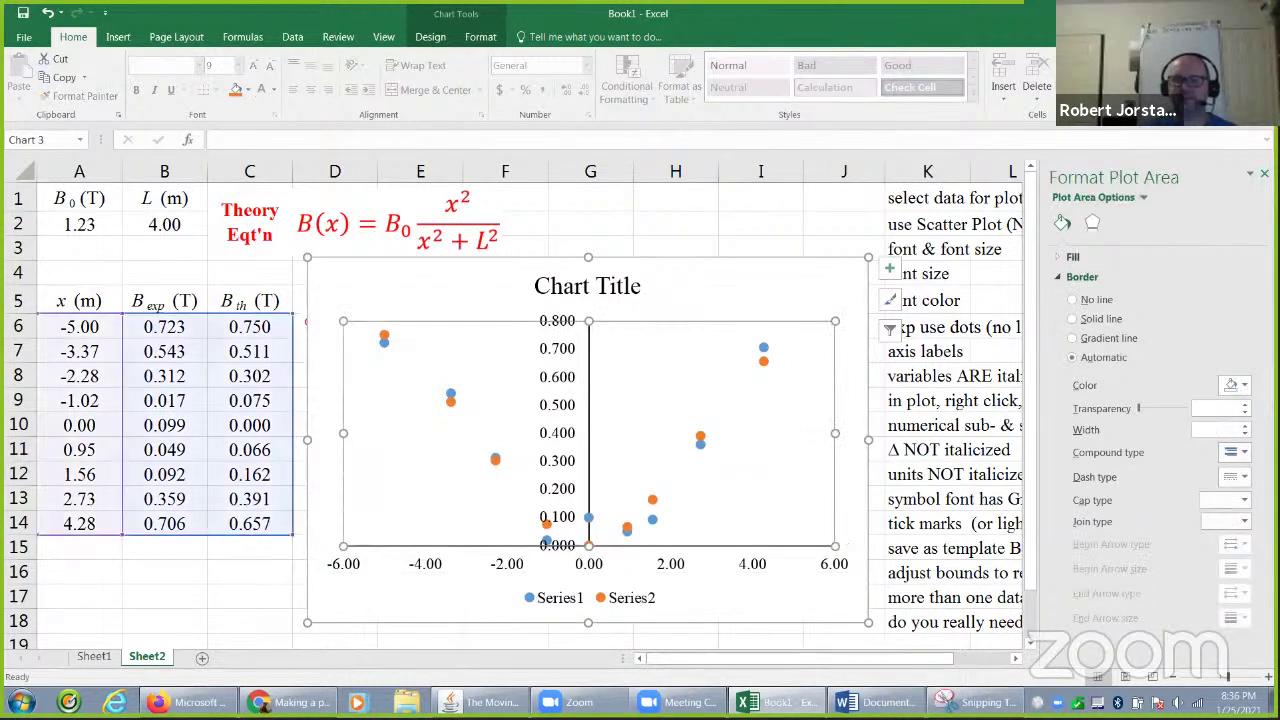
left_click(1264, 174)
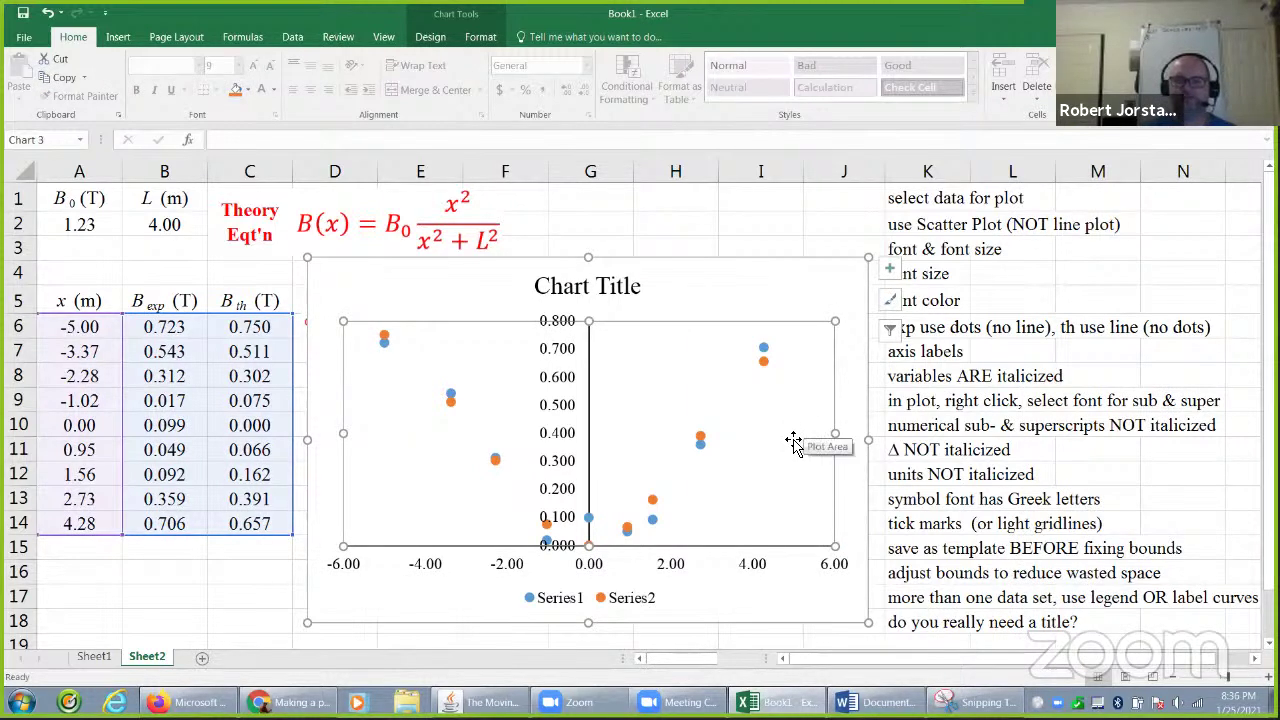
Step: Give the theoretical data series (Series2) a solid black line 1.5 pt wide
left_click(765, 362)
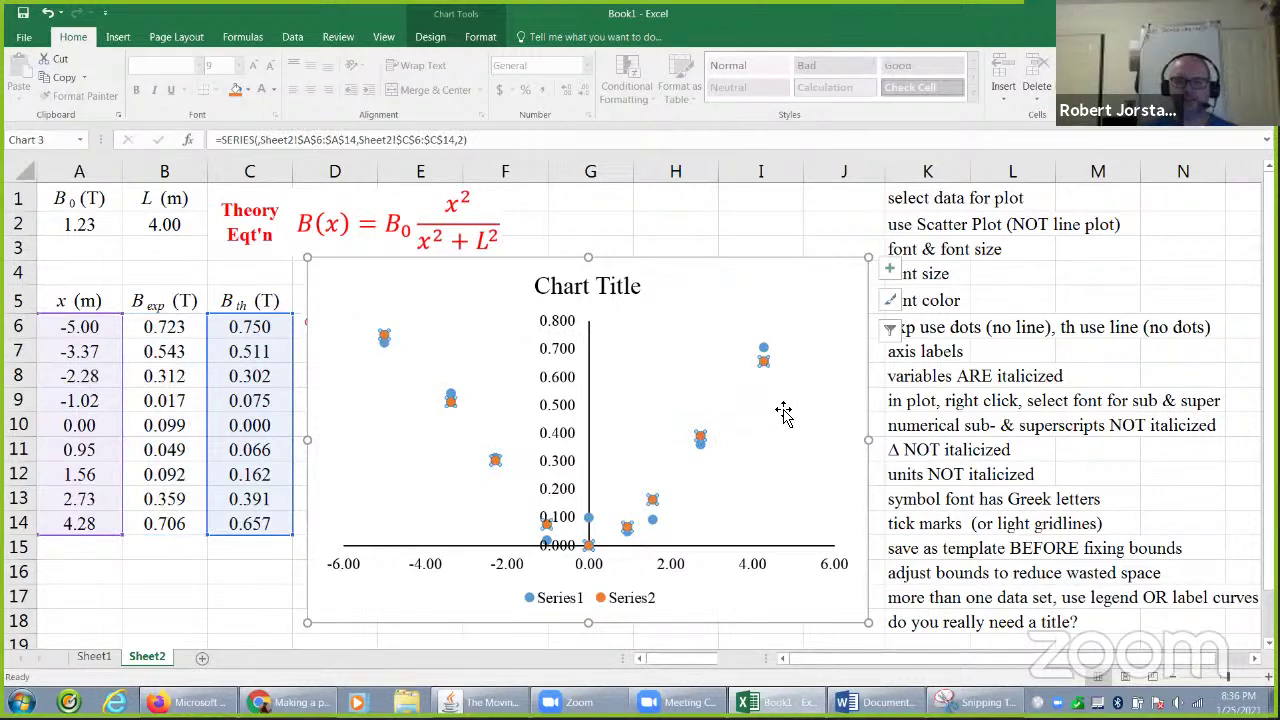
left_click(774, 400)
left_click(764, 360)
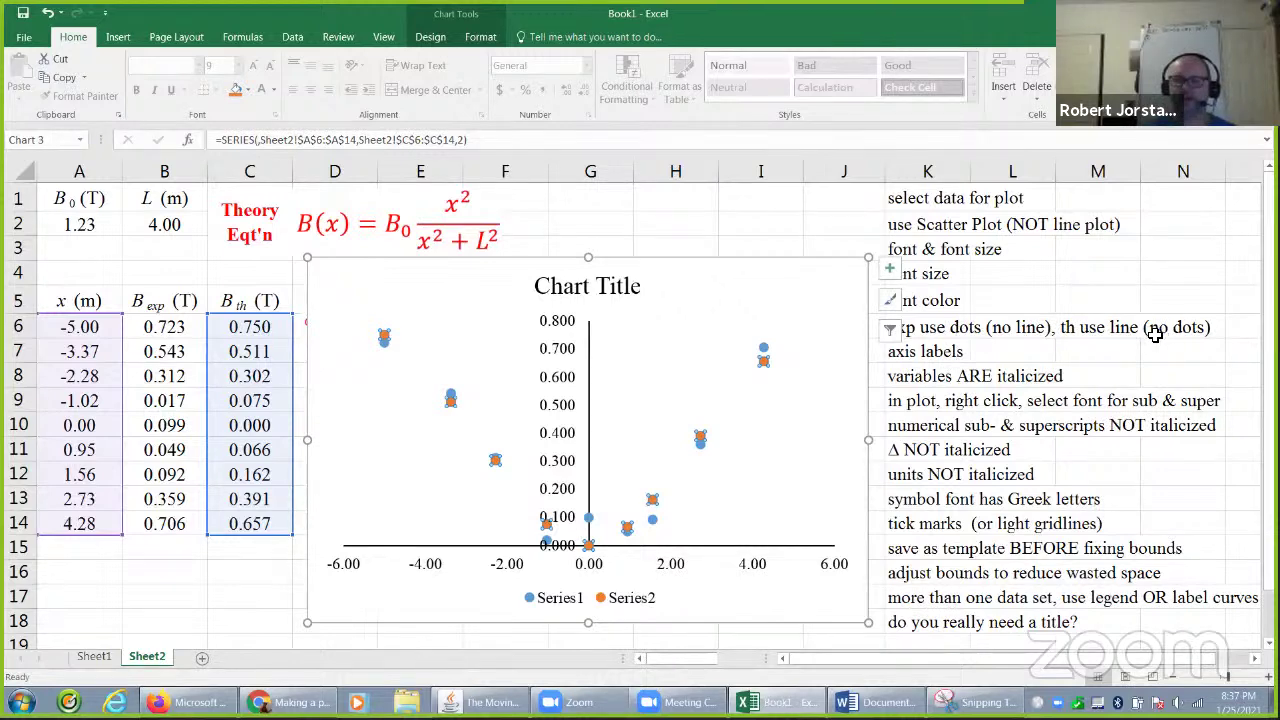
right_click(765, 362)
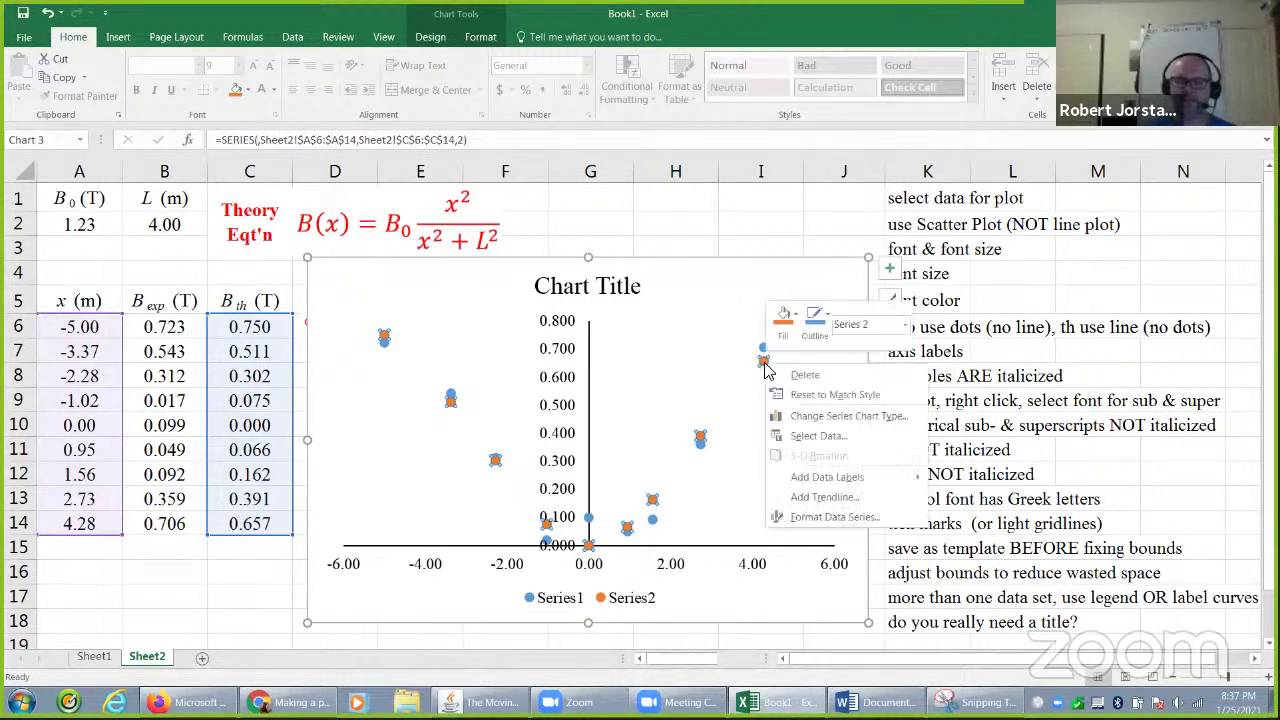
left_click(830, 517)
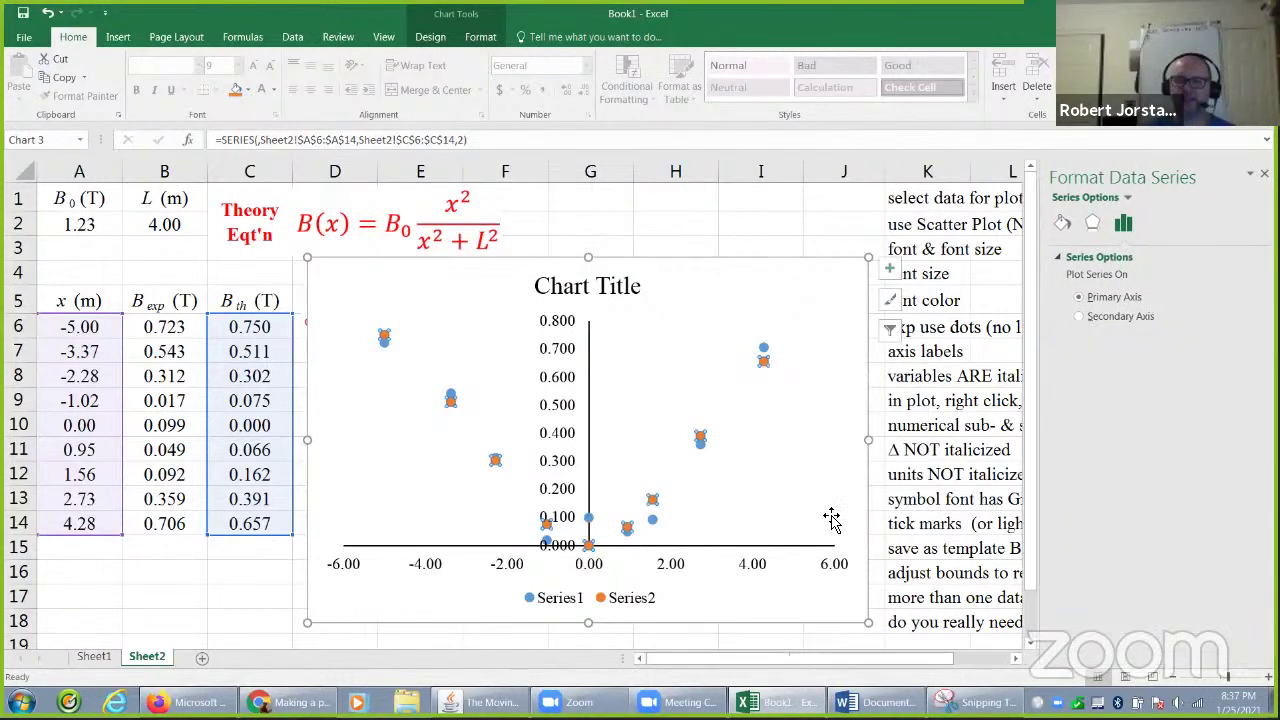
left_click(1063, 224)
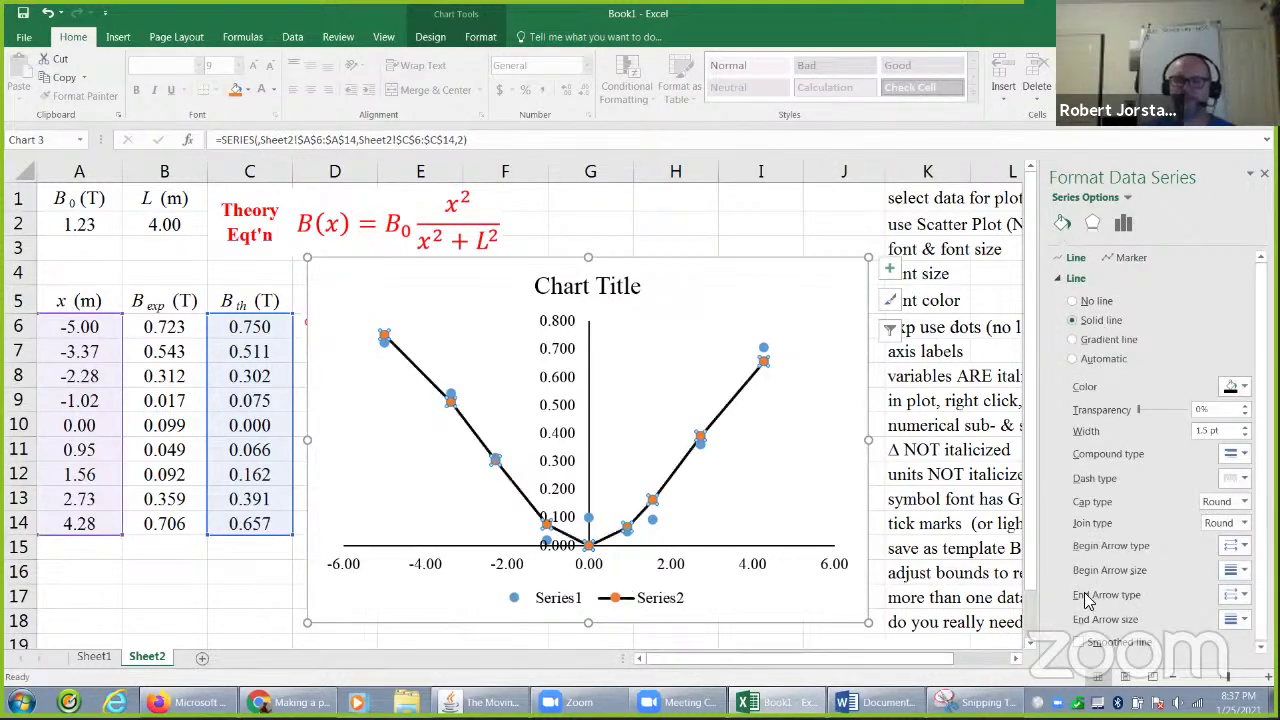
left_click(1099, 646)
Step: Remove the markers from the theoretical series so it is drawn as a line only
left_click(1130, 259)
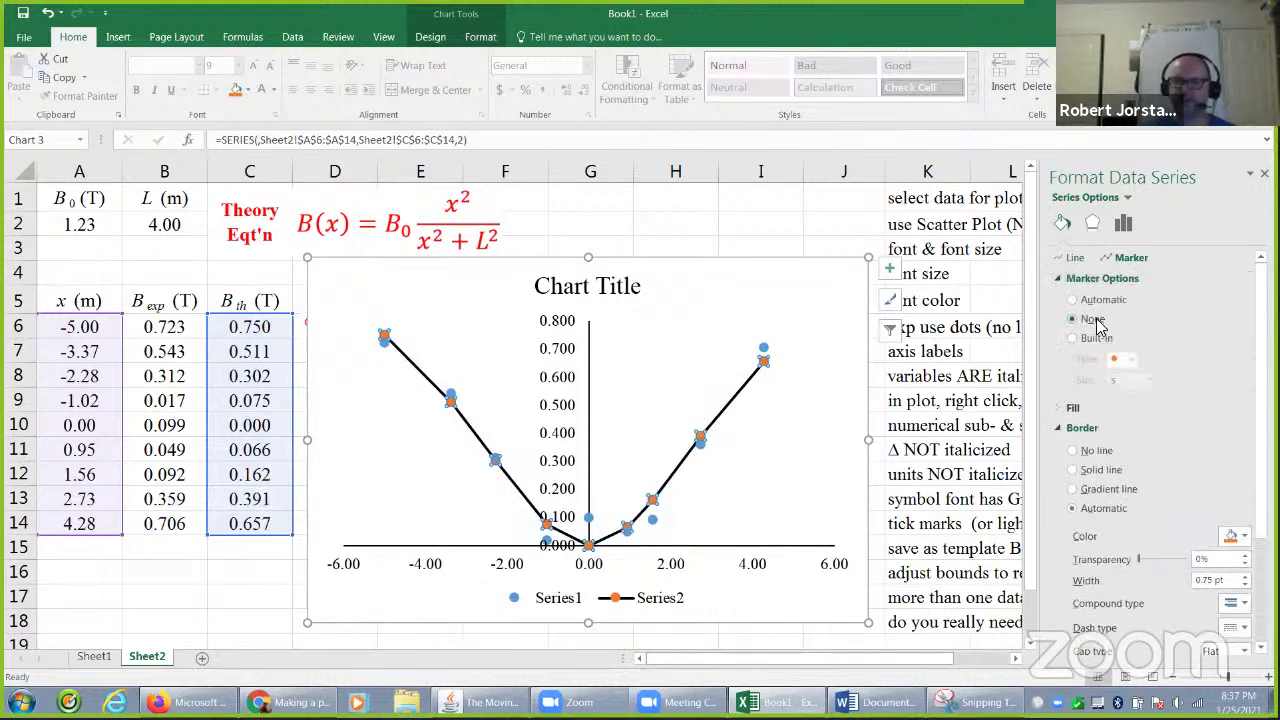
left_click(787, 476)
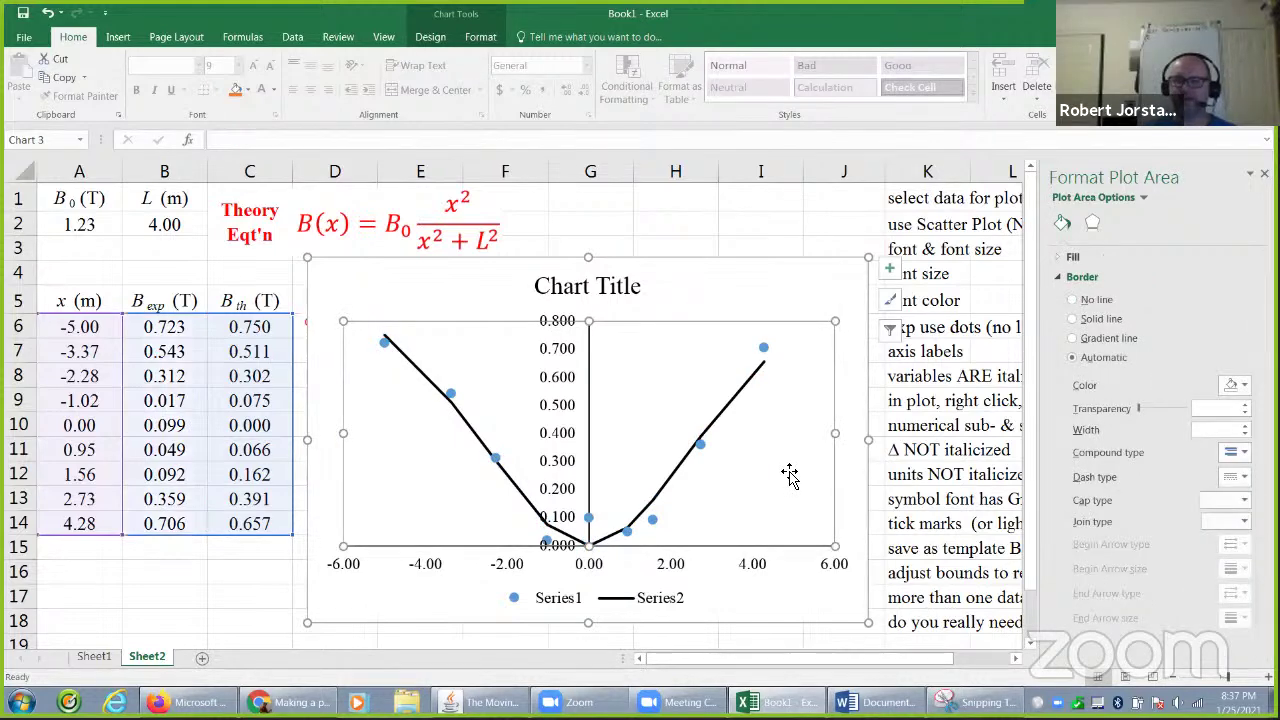
left_click(817, 290)
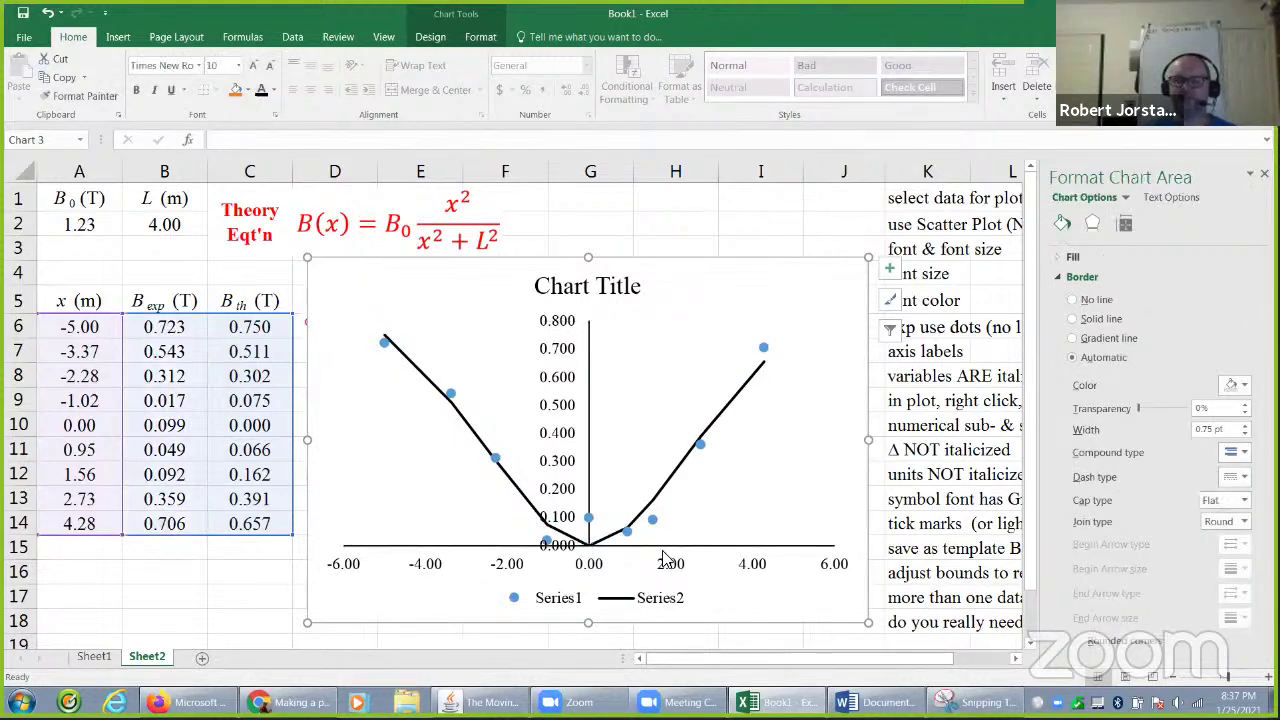
Step: Replace the placeholder chart title with "B vs x"
mouse_move(668, 489)
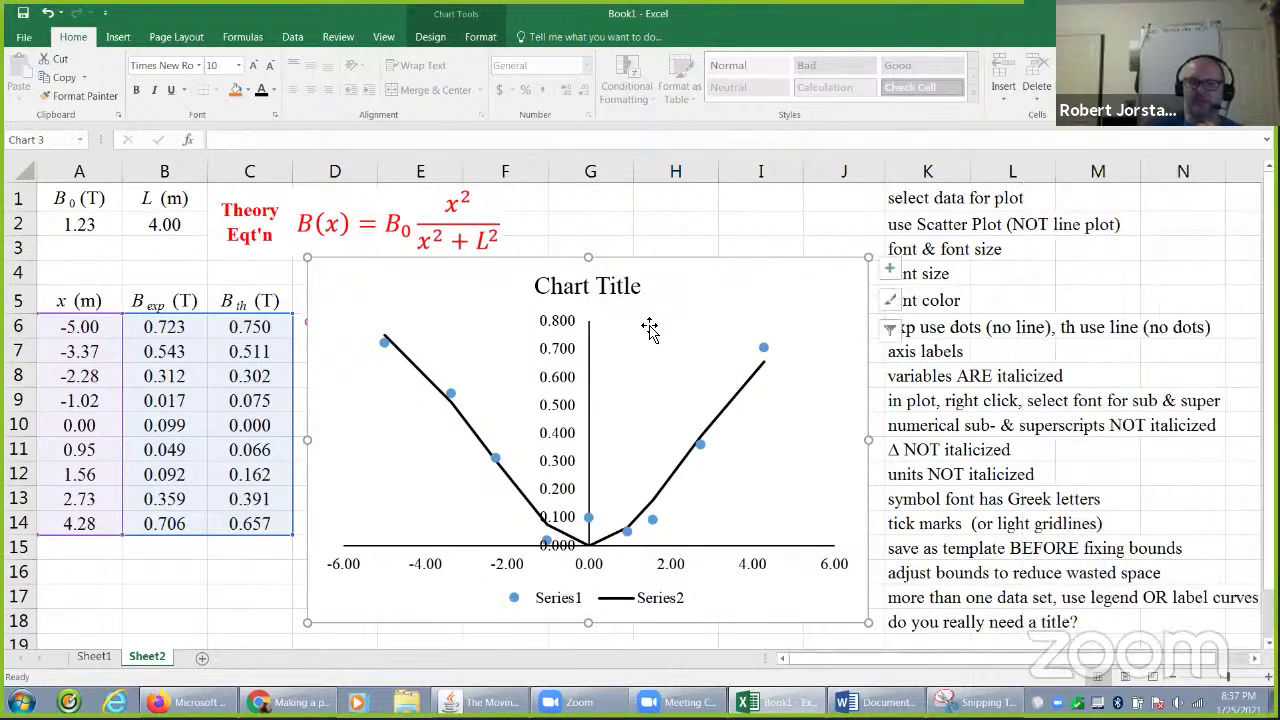
left_click(635, 289)
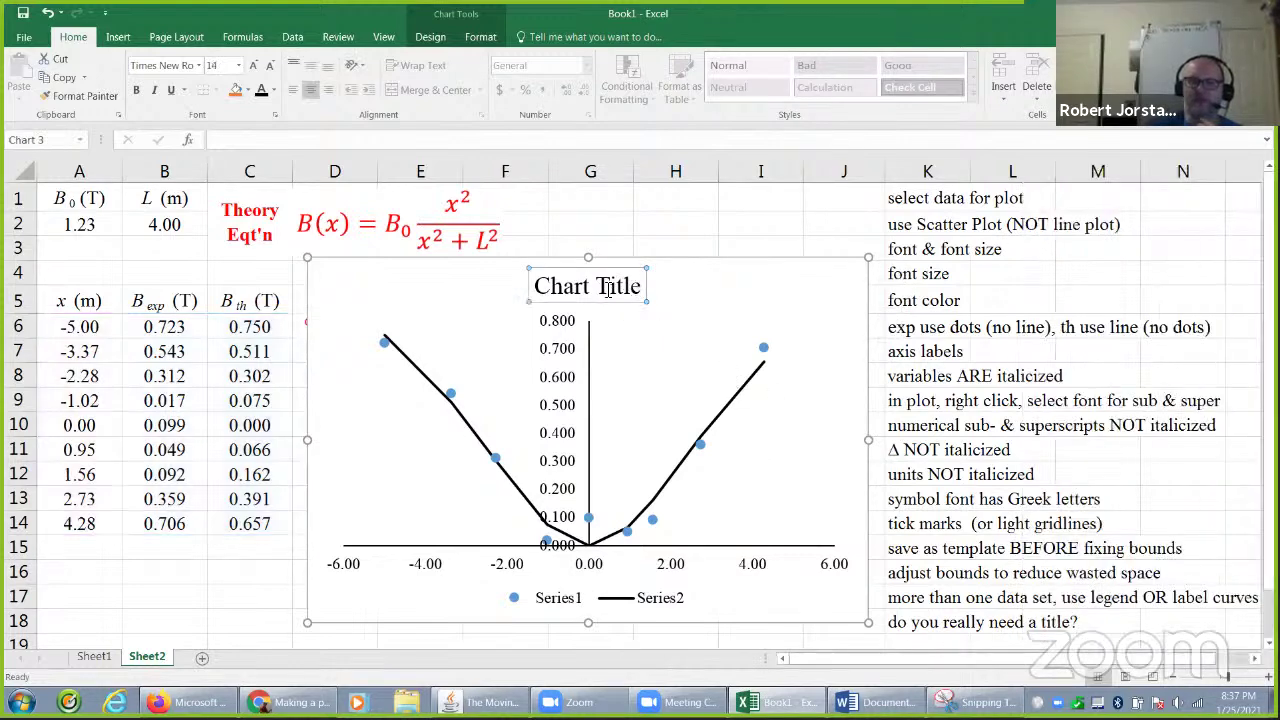
left_click_drag(638, 288, 541, 297)
type("B")
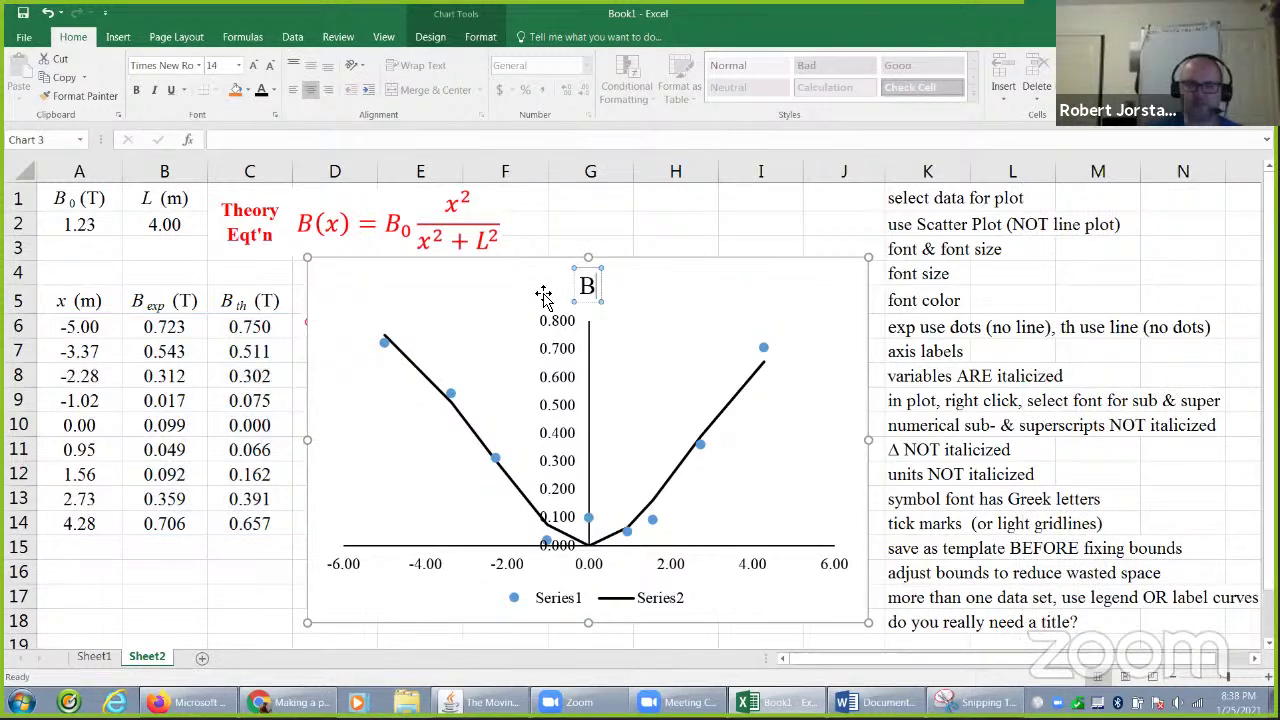
type(" v")
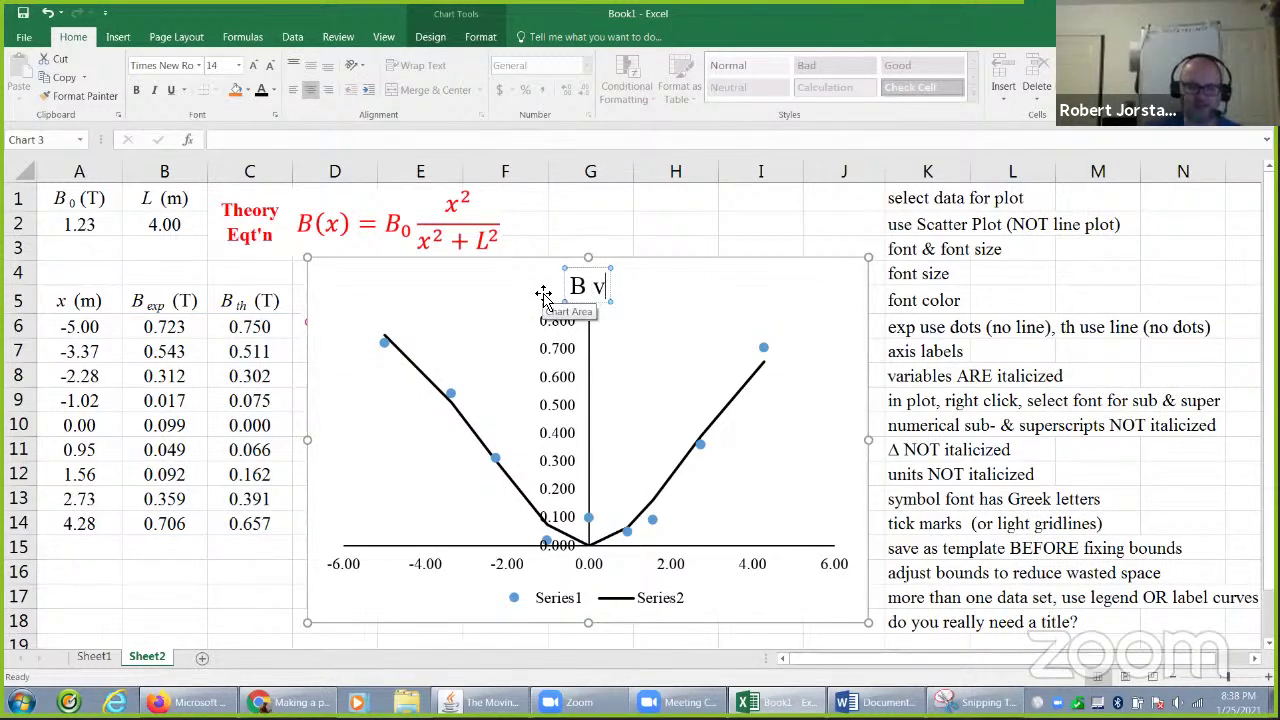
type("s x")
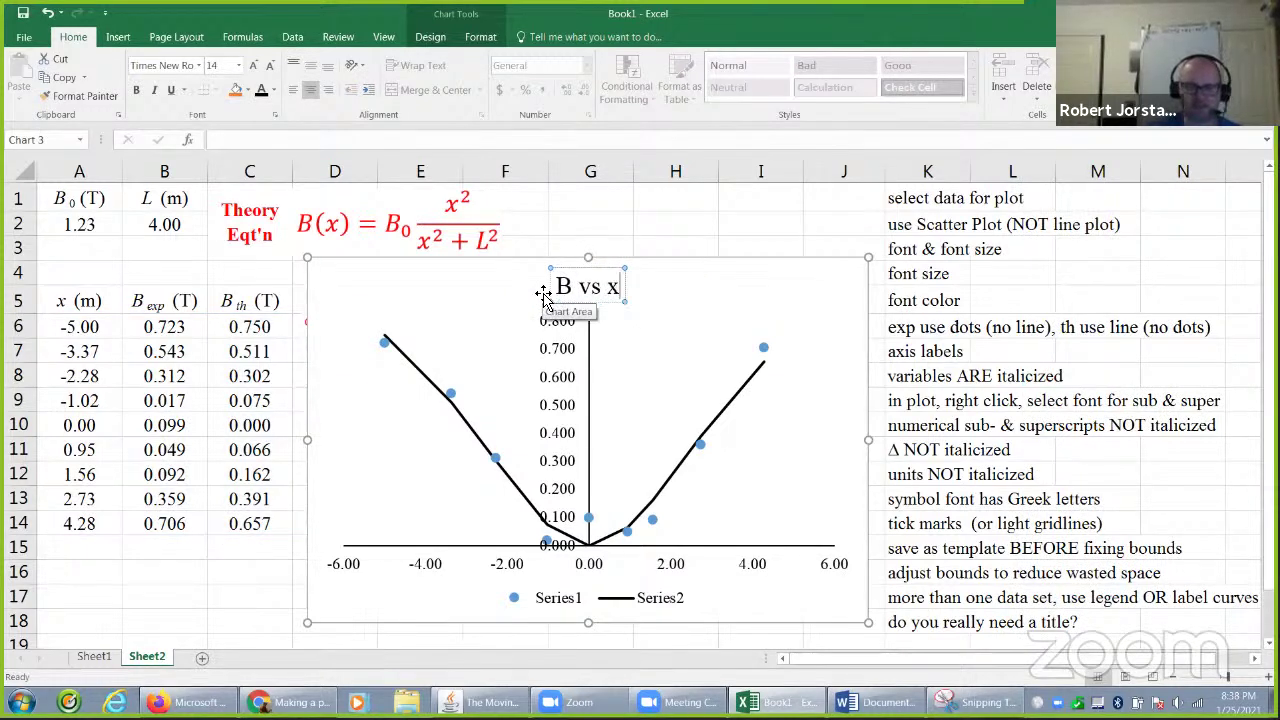
Step: Italicize the variables x and B in the chart title
key("shift+Left")
key("ctrl+i")
left_click_drag(572, 287, 557, 287)
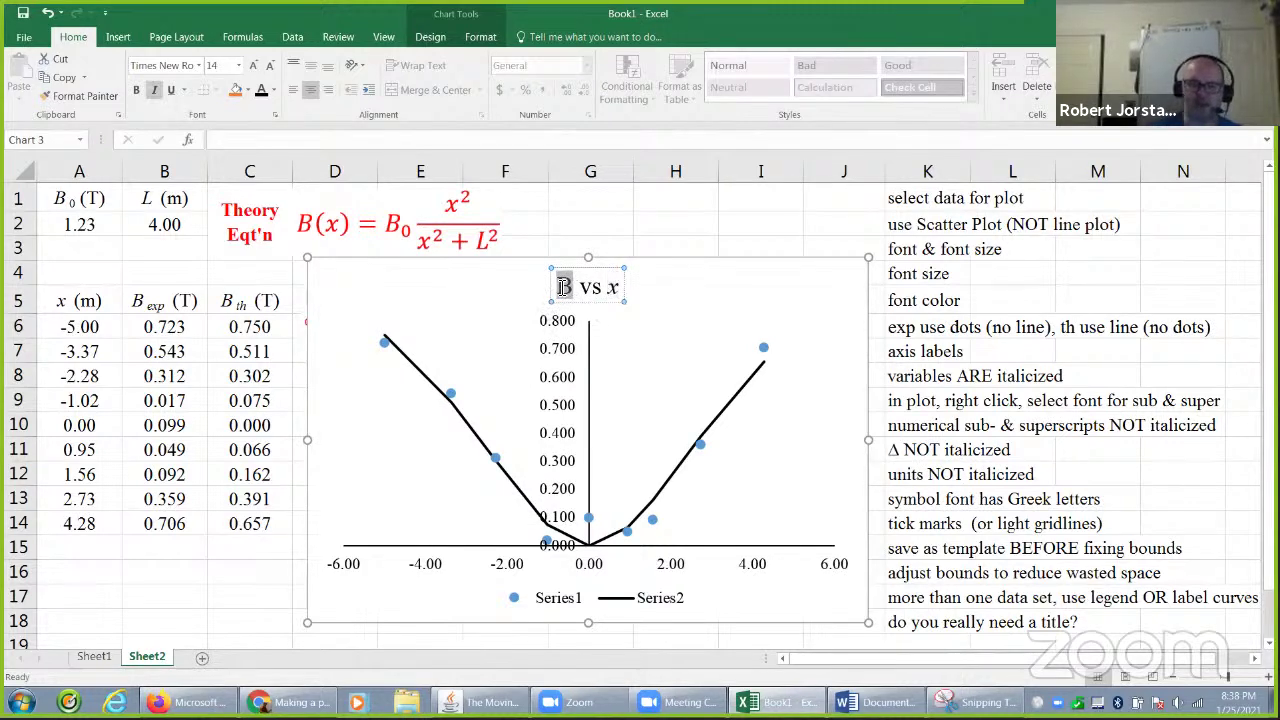
key("ctrl+i")
left_click(840, 330)
Step: Add axis titles to the chart and move the horizontal one to the right side, above the axis
left_click(891, 270)
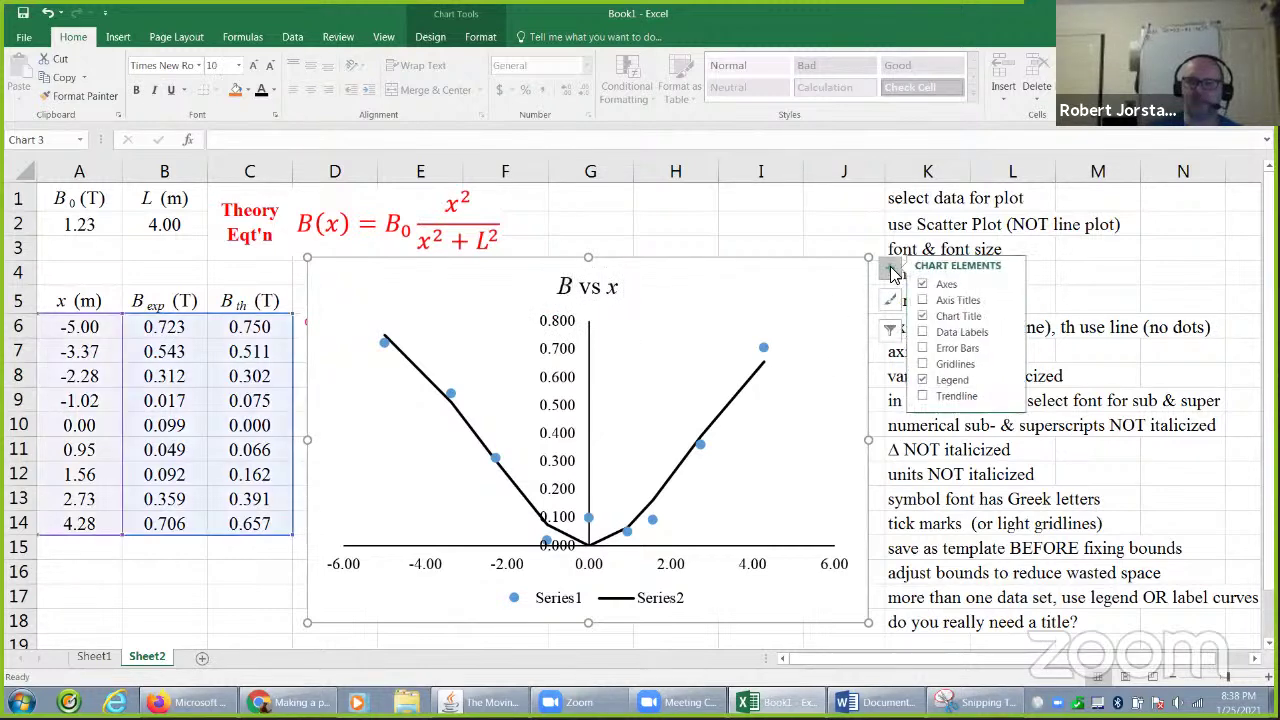
left_click(949, 306)
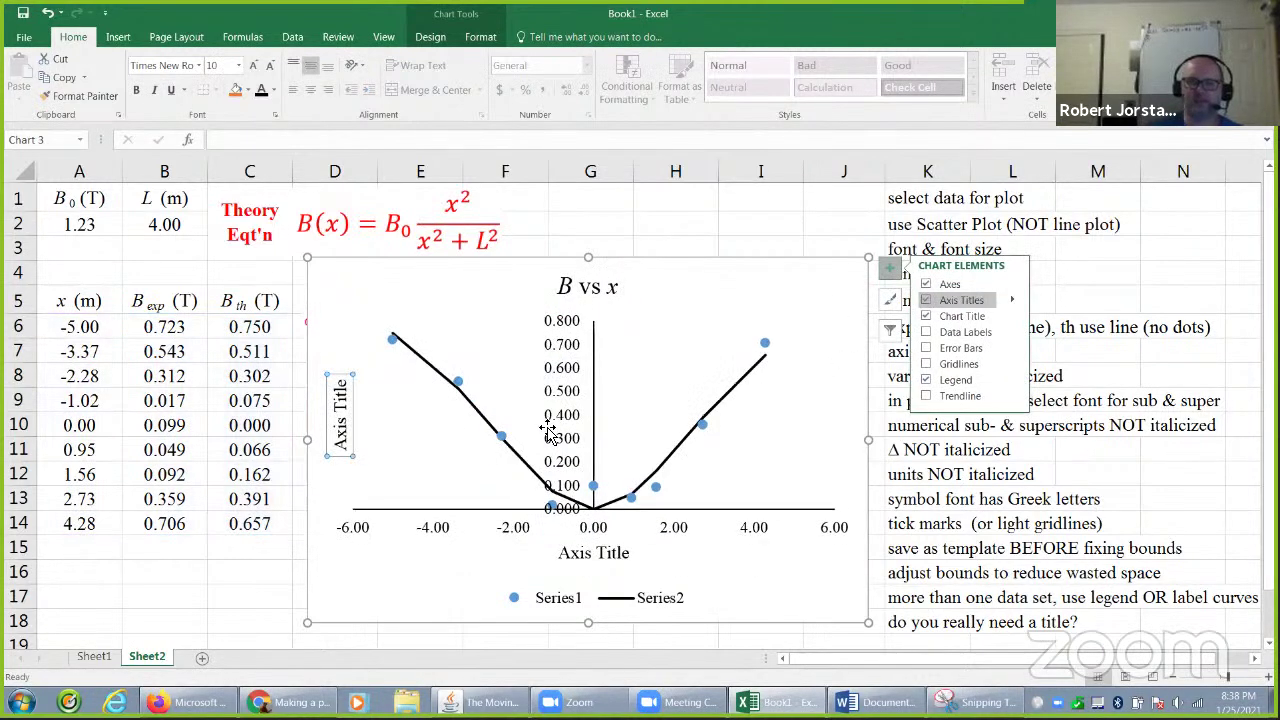
left_click(354, 413)
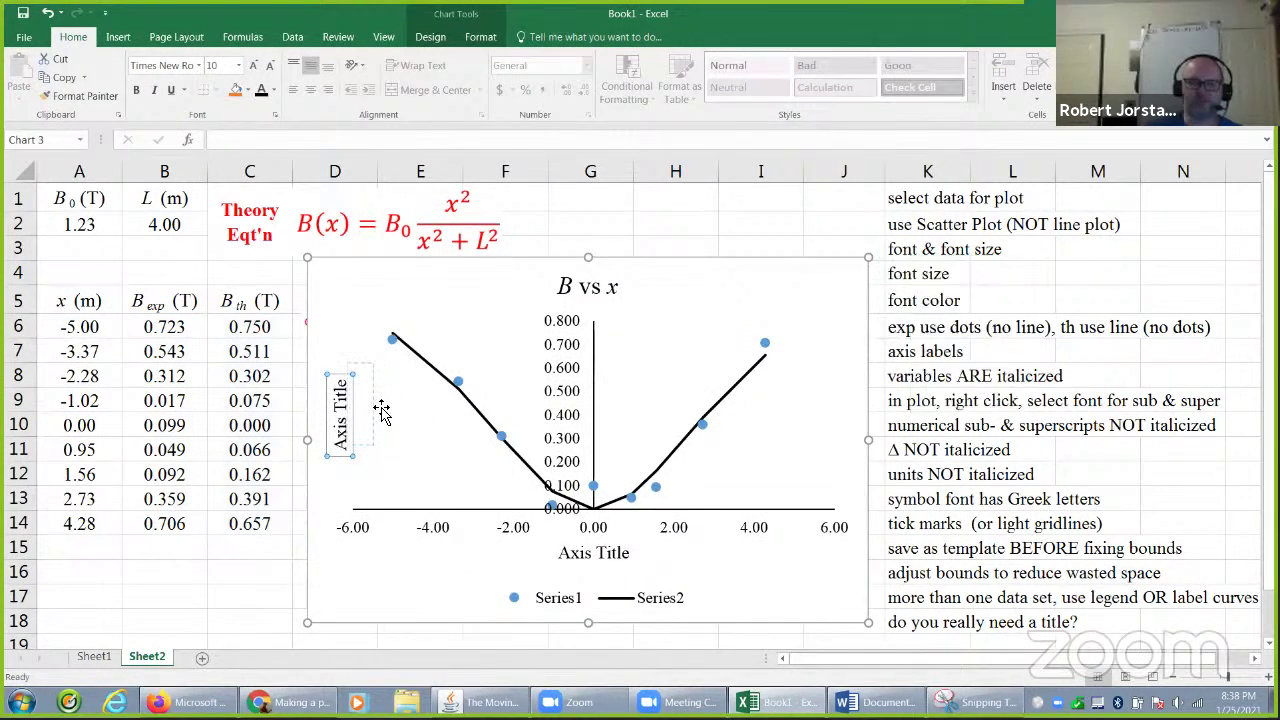
left_click(620, 558)
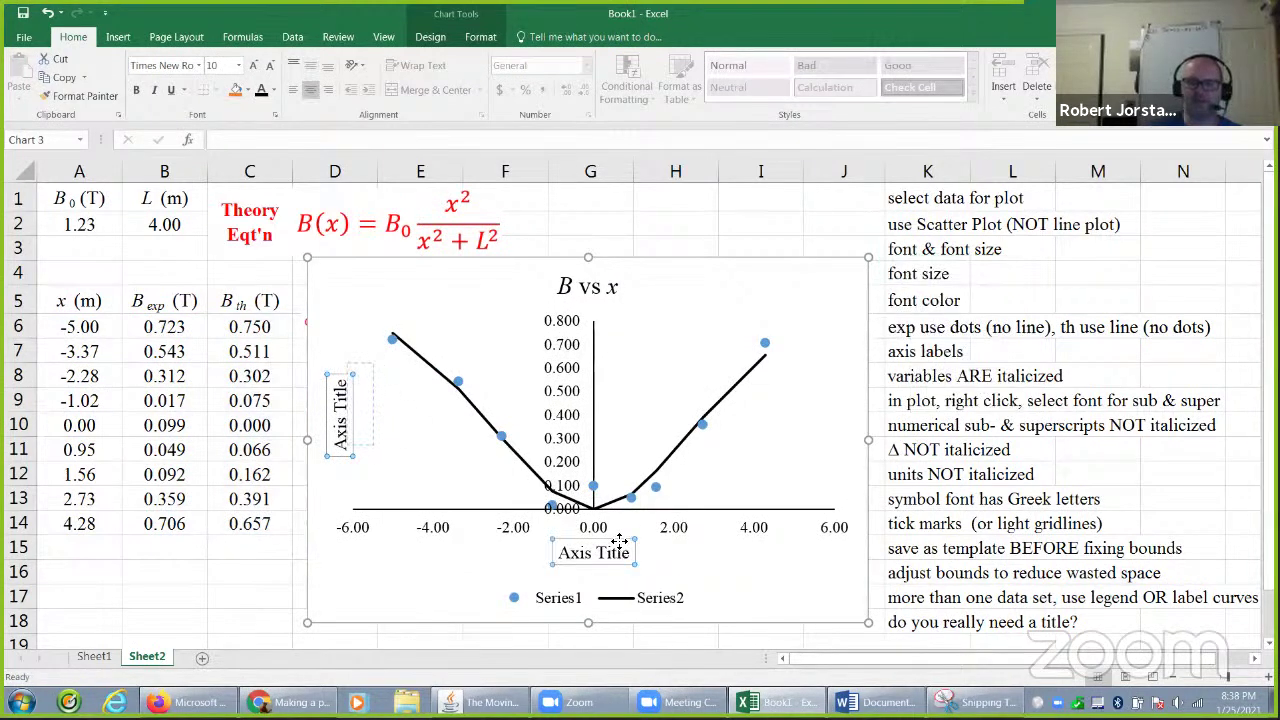
Step: Rearrange the chart elements, with the legend at the upper right, the plot area lower and the vertical axis title at the upper left
left_click_drag(586, 600, 749, 311)
left_click_drag(665, 397, 628, 490)
left_click_drag(362, 398, 377, 313)
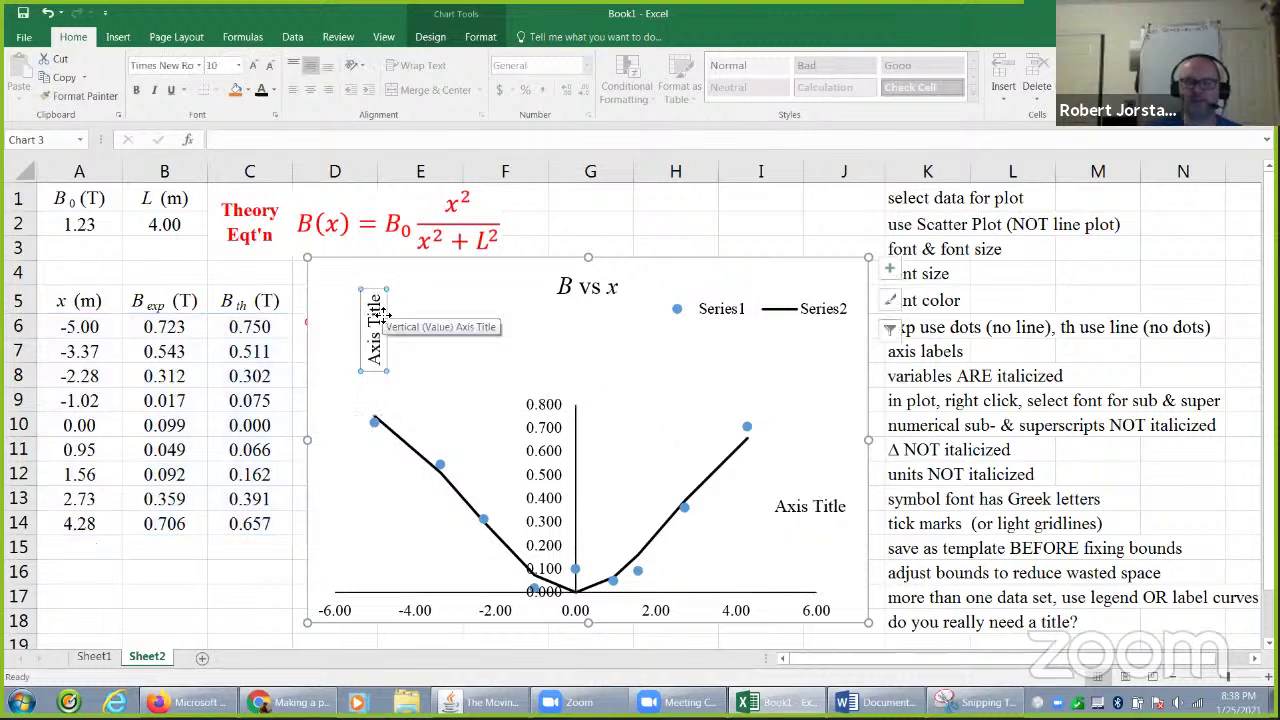
Step: Set the text direction of the vertical axis title to Horizontal
right_click(377, 335)
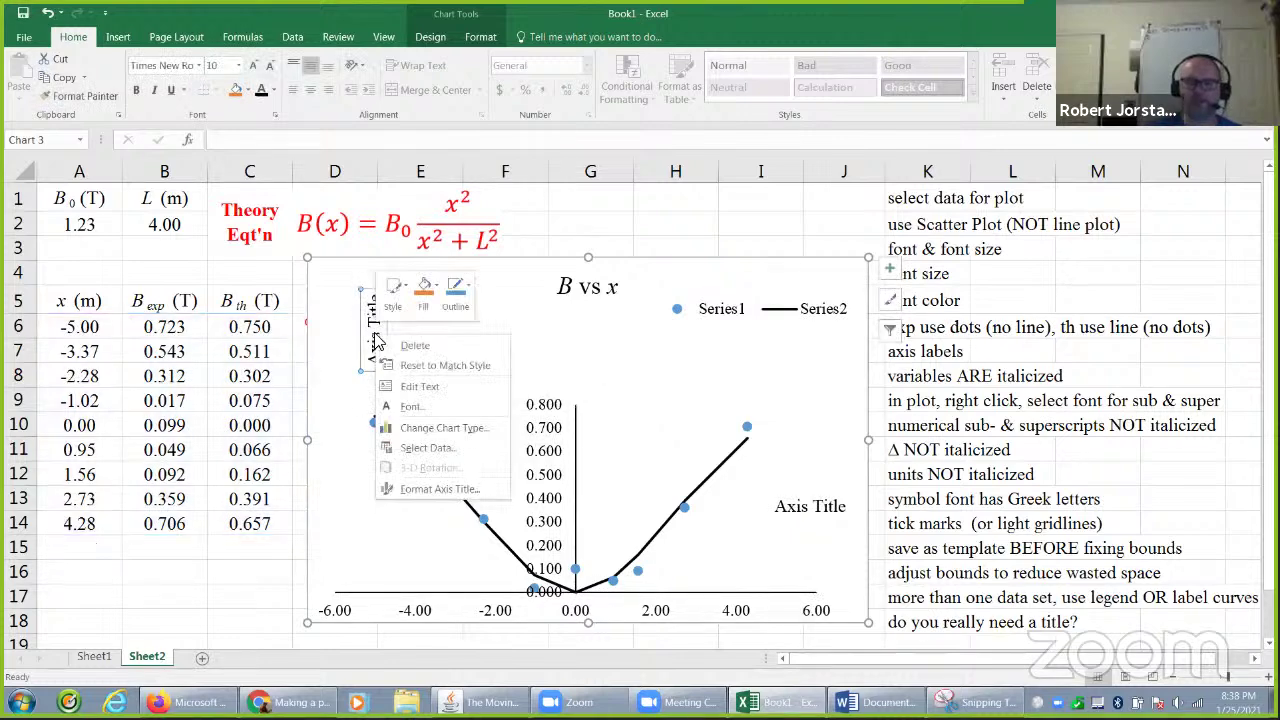
left_click(440, 490)
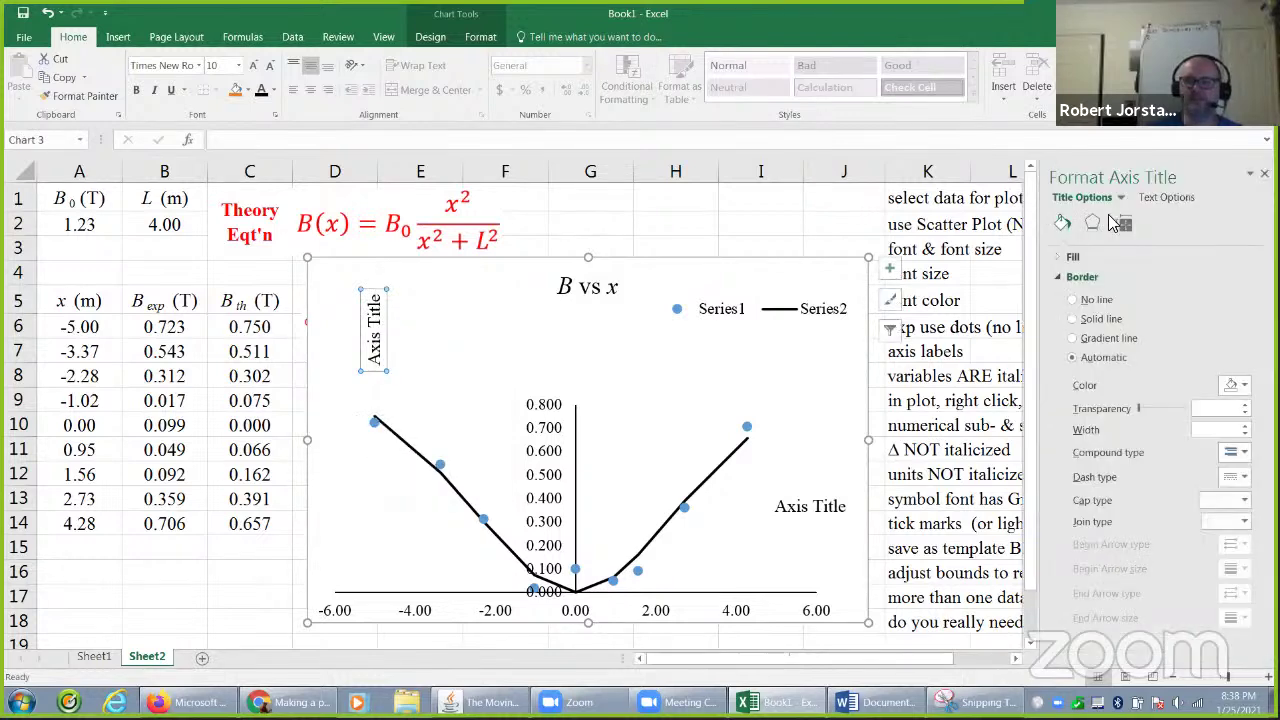
left_click(1092, 223)
left_click(1123, 226)
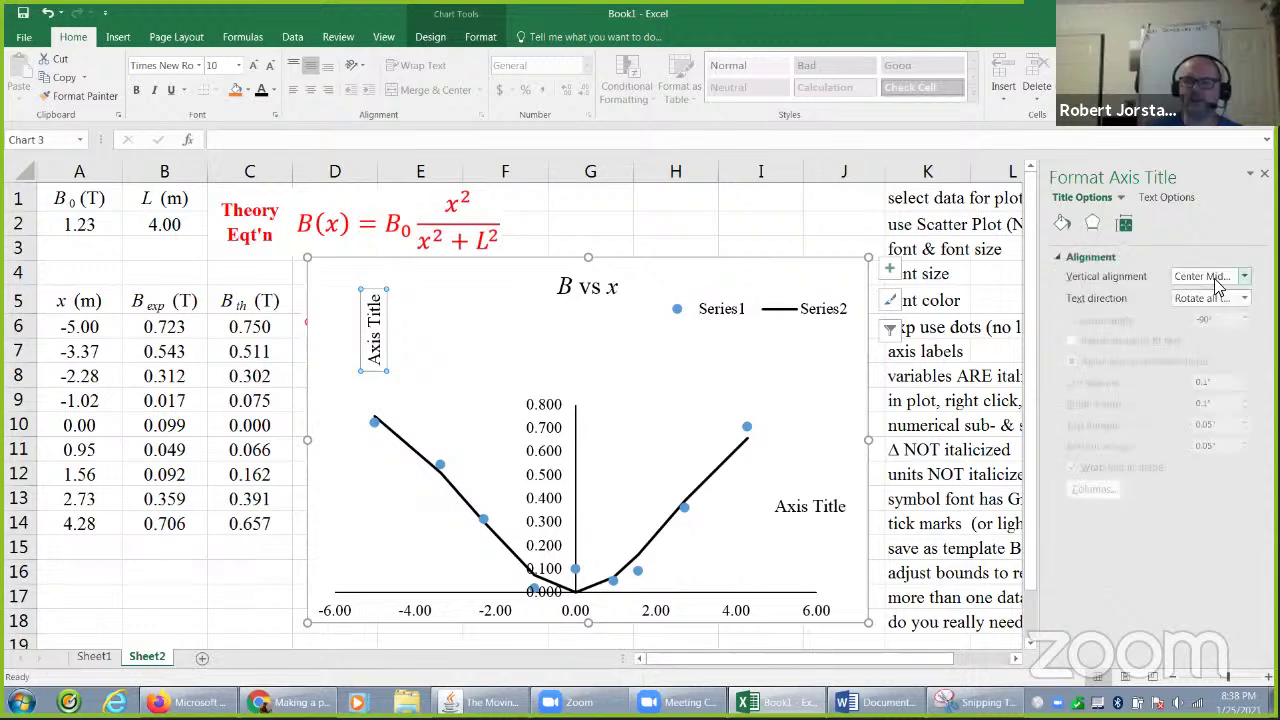
left_click(1243, 298)
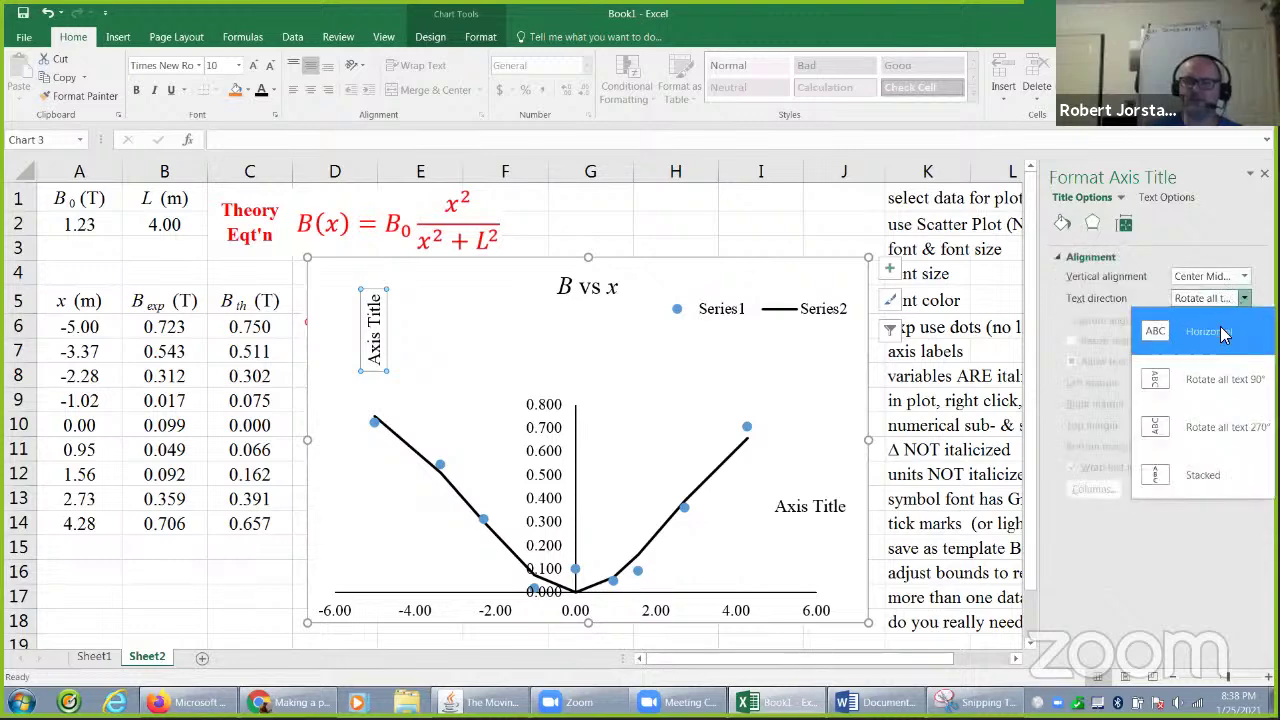
left_click(1220, 334)
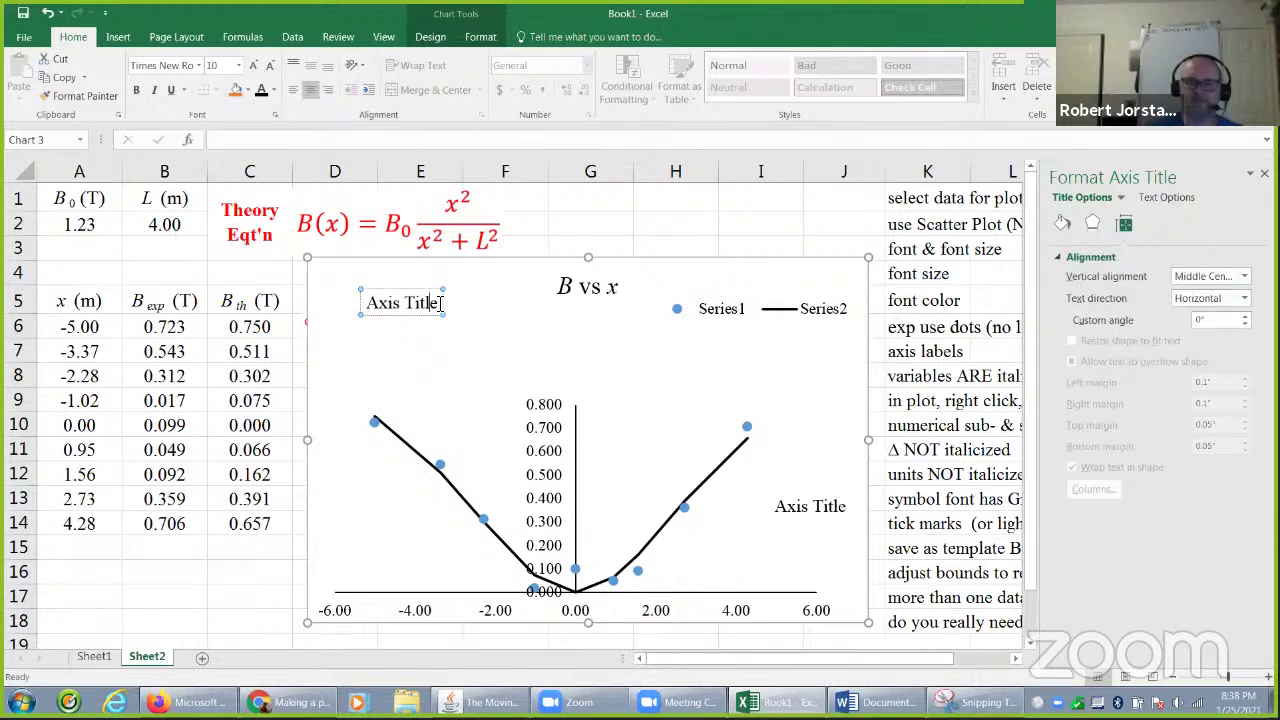
Step: Label the vertical axis "B (T)" with an italic B and place the label above that axis
left_click_drag(432, 310, 372, 310)
type("B")
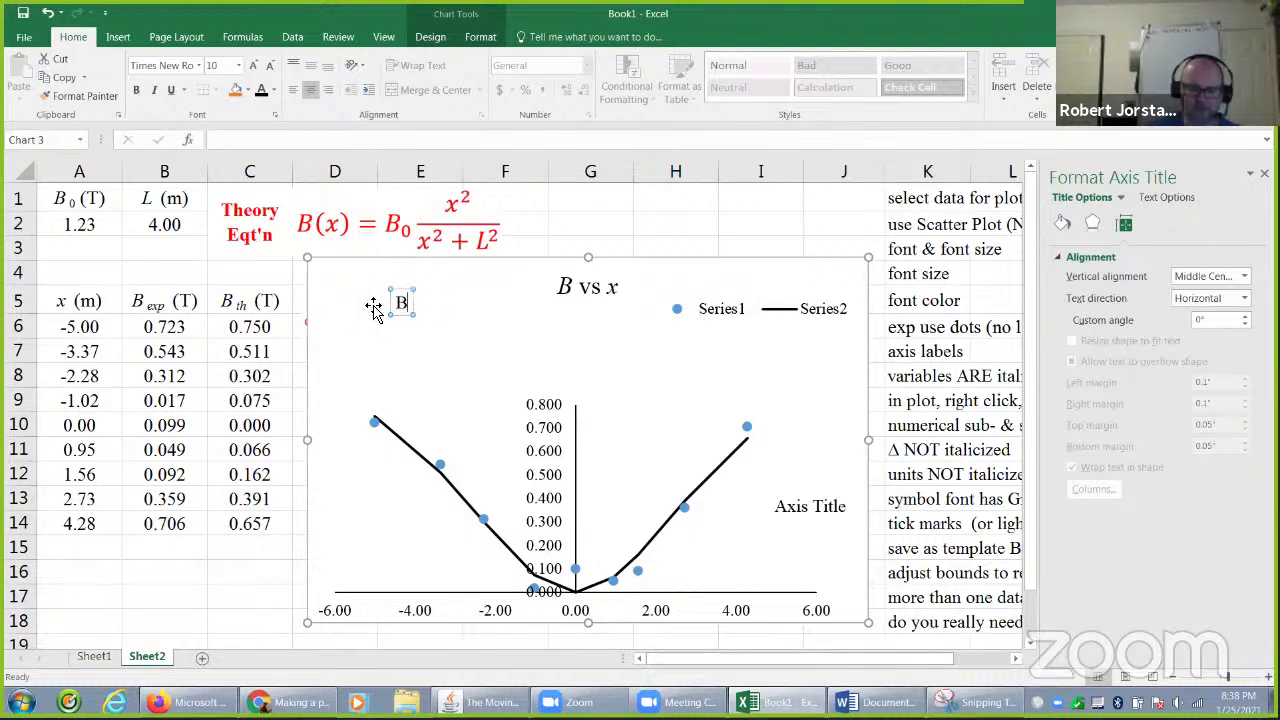
type(" (T)")
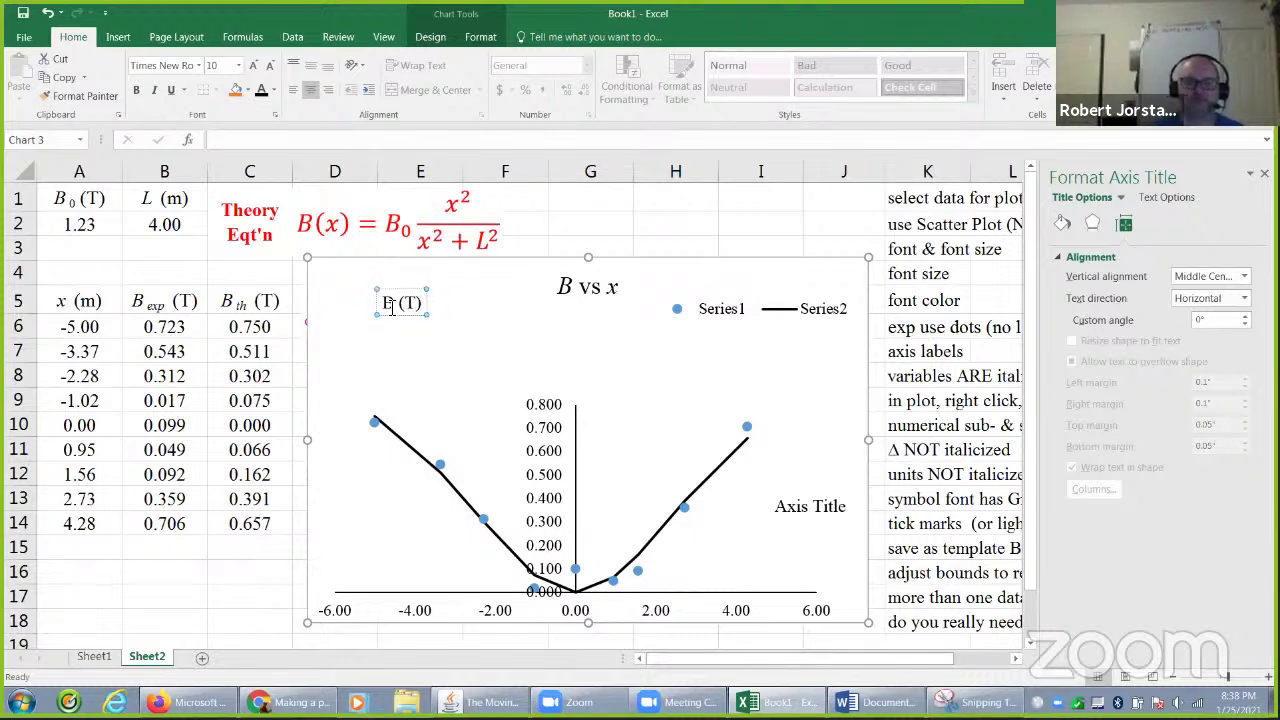
mouse_move(395, 307)
left_mouse_down()
mouse_move(384, 305)
mouse_move(562, 304)
mouse_move(591, 290)
mouse_move(386, 291)
left_mouse_up()
key("ctrl+i")
Step: Label the horizontal axis "x (m)" with only the x in italics
left_click(806, 508)
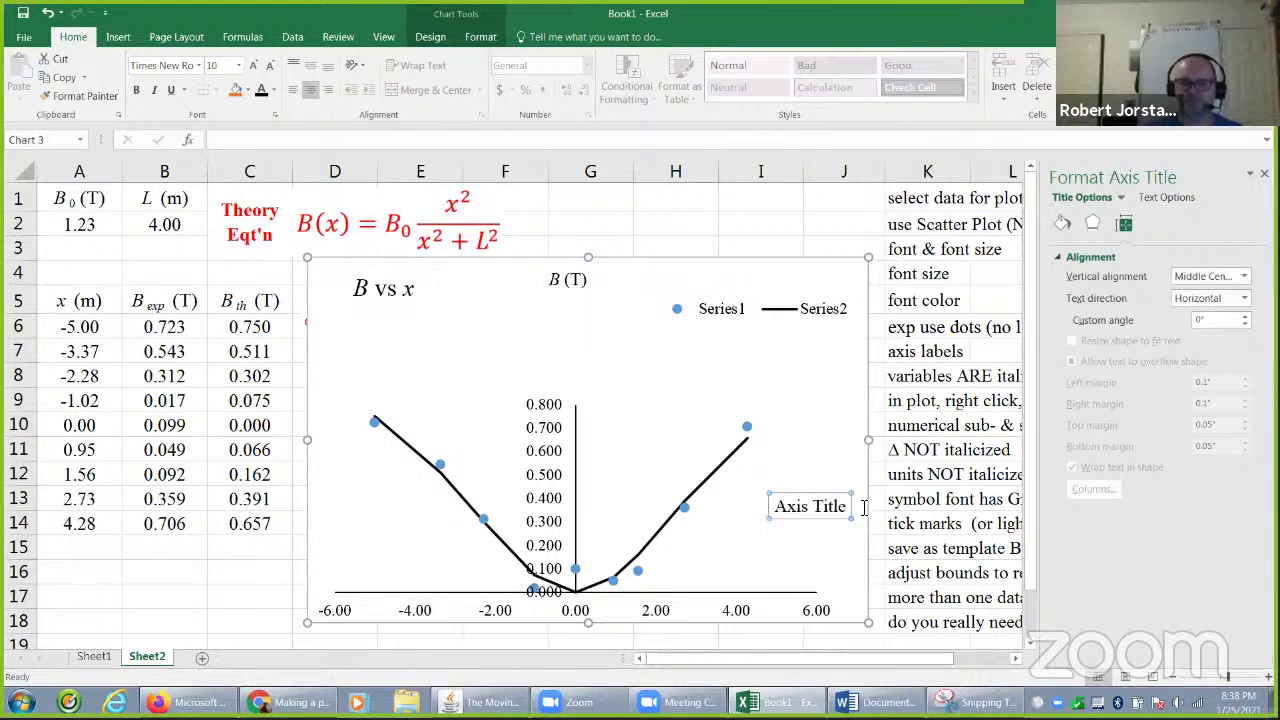
left_click_drag(778, 507, 852, 508)
type("x (m)")
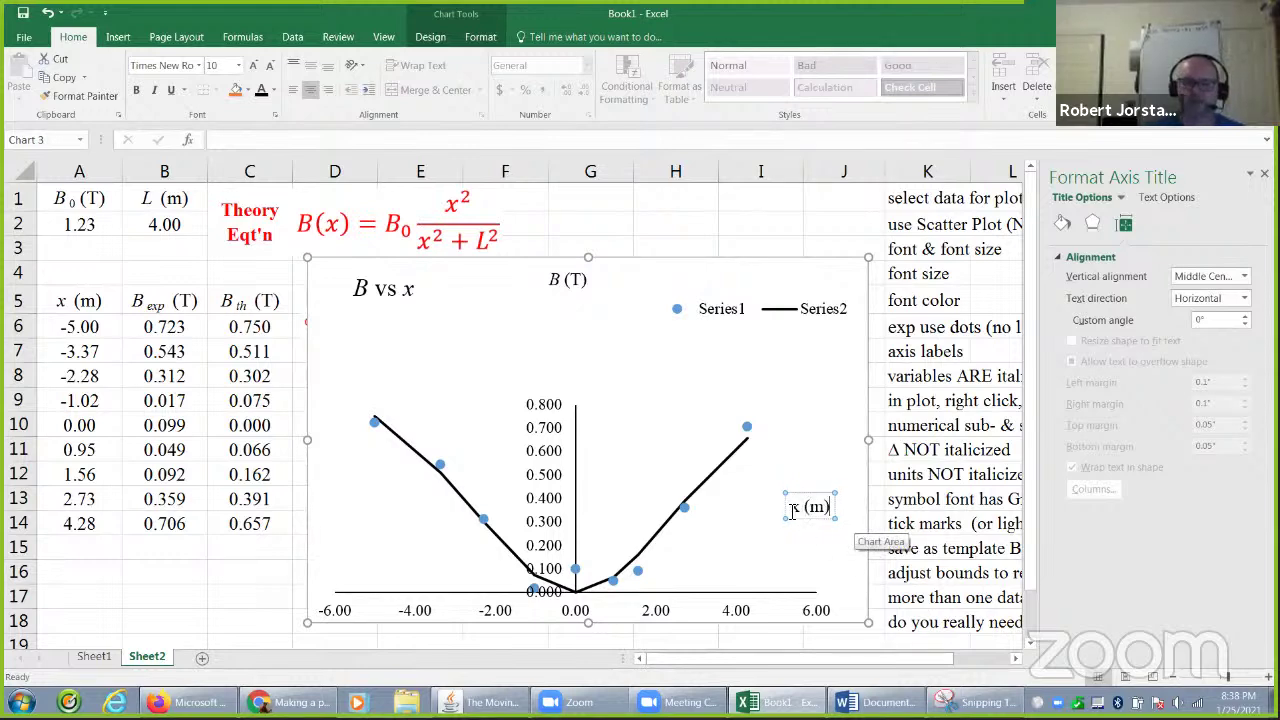
left_click_drag(791, 511, 801, 509)
key("ctrl+i")
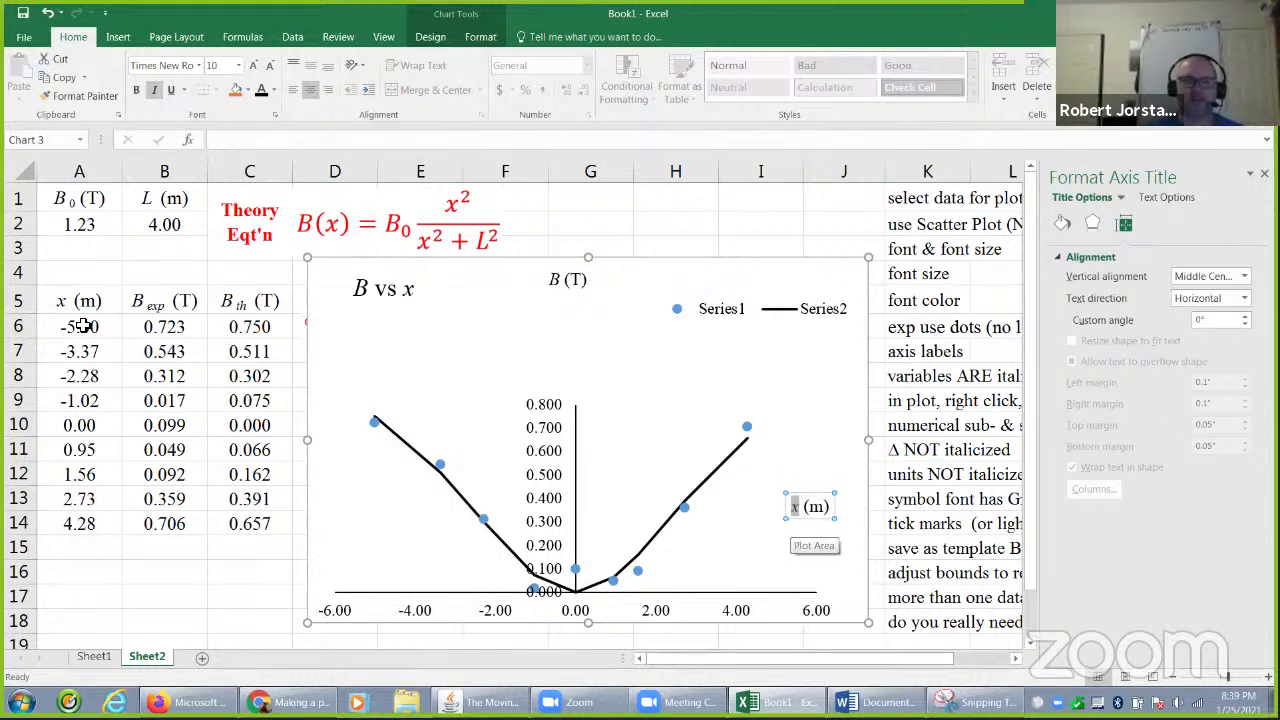
left_click_drag(83, 326, 77, 512)
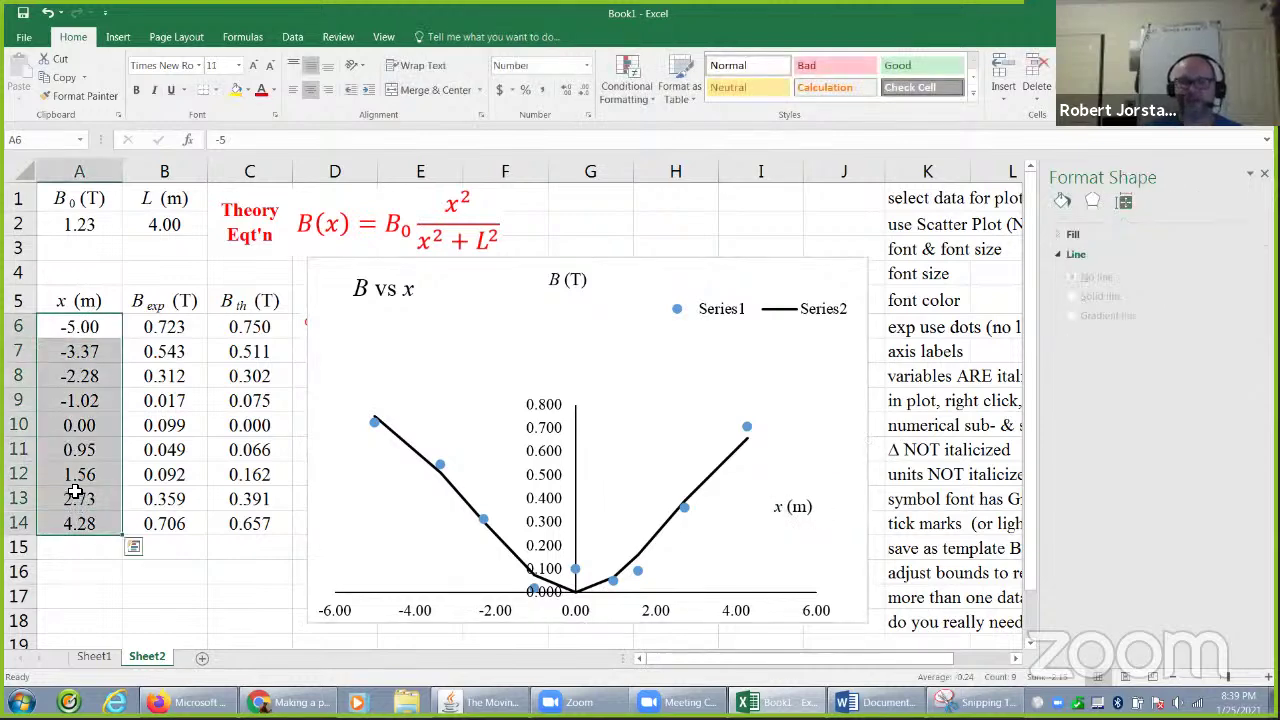
left_click_drag(177, 326, 186, 449)
left_click_drag(251, 326, 250, 474)
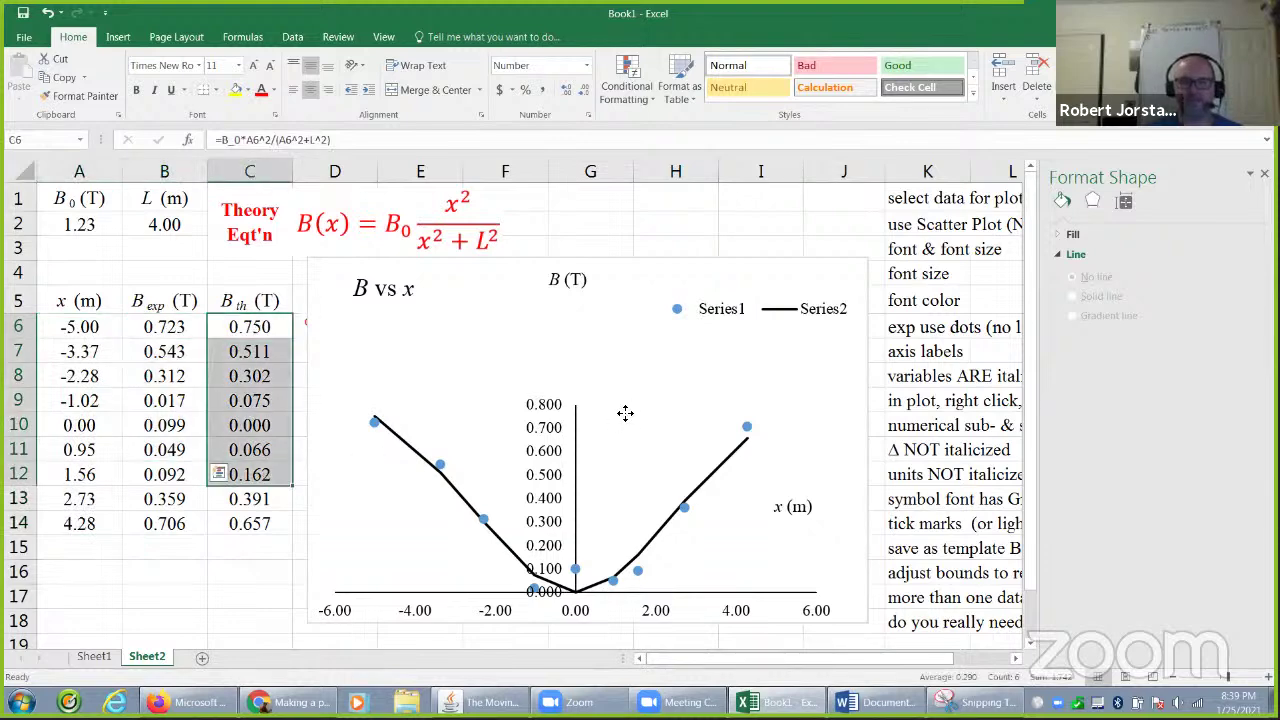
Step: Stretch the plot area up to just below the "B (T)" label and move "x (m)" to the horizontal axis's right end
left_click(629, 409)
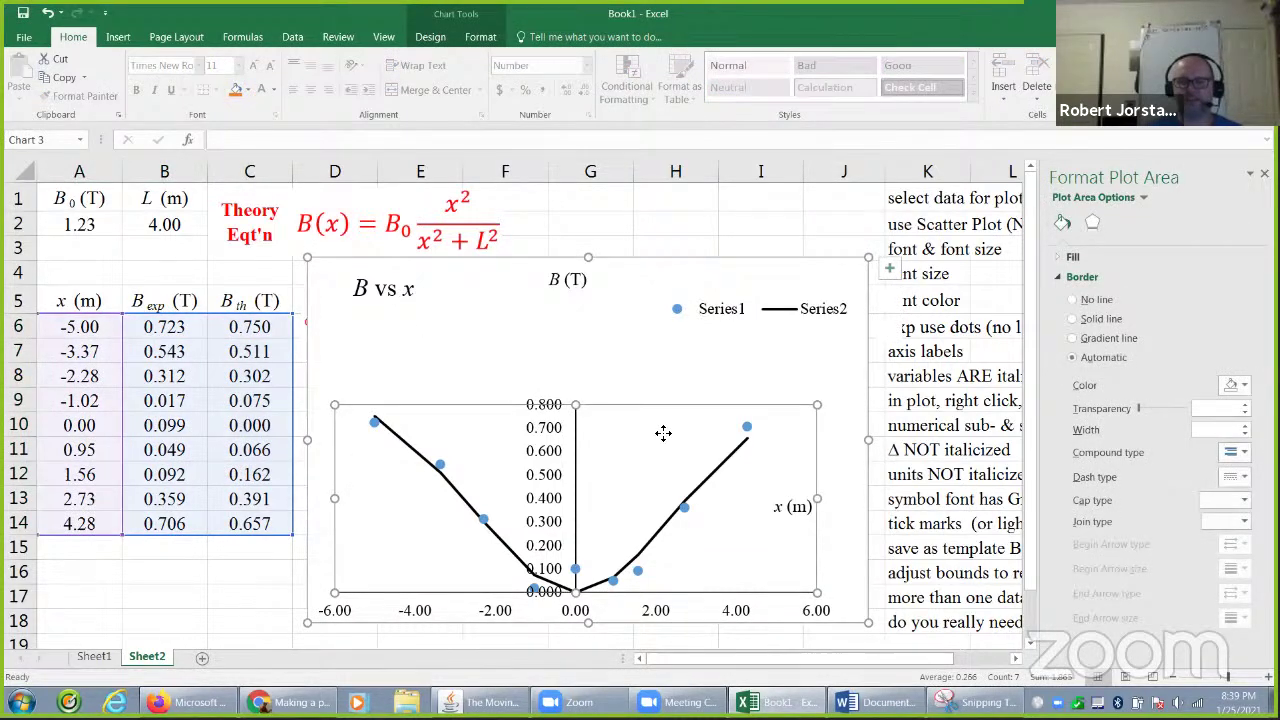
left_click_drag(578, 407, 576, 299)
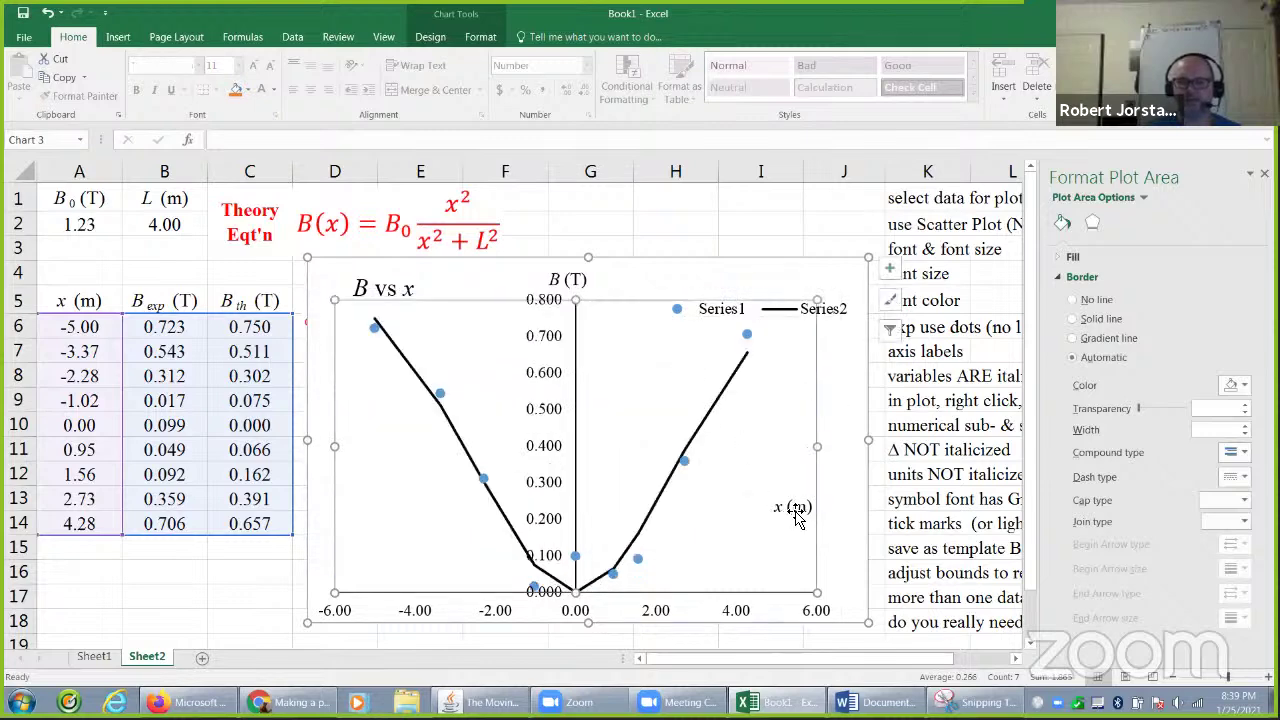
left_click_drag(818, 523, 867, 606)
Step: Delete the chart title
left_click(424, 298)
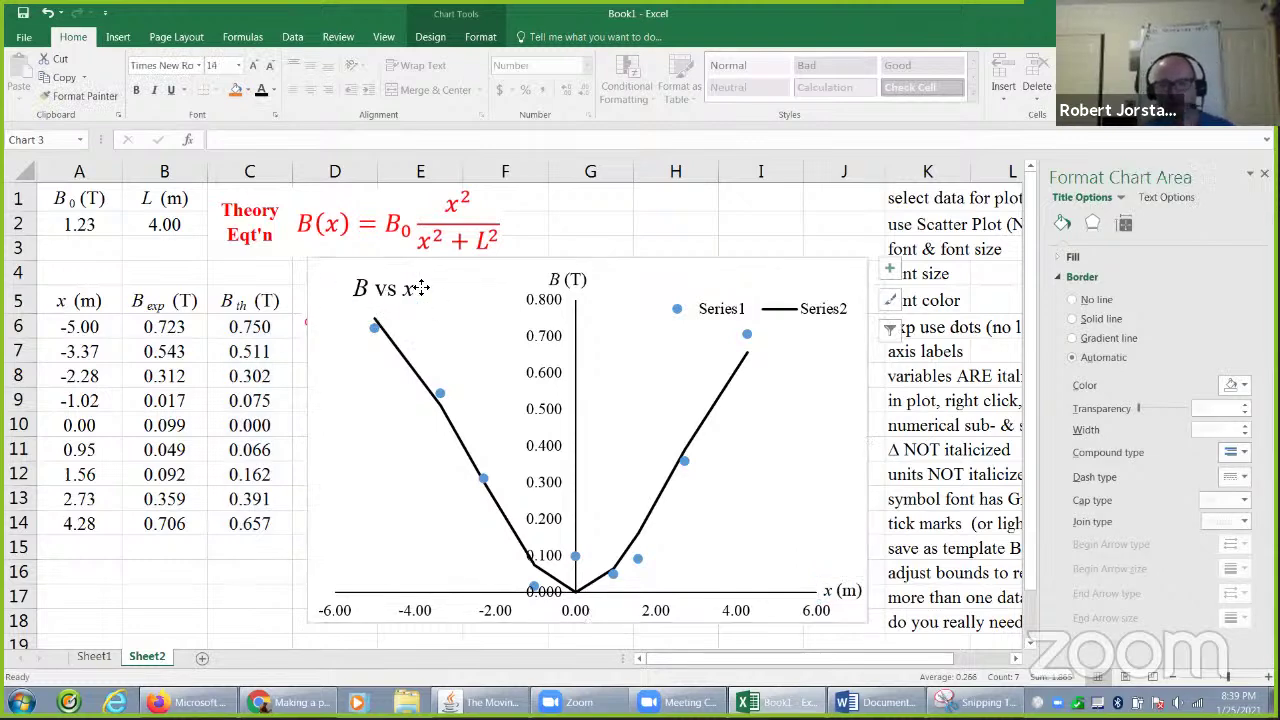
key("Delete")
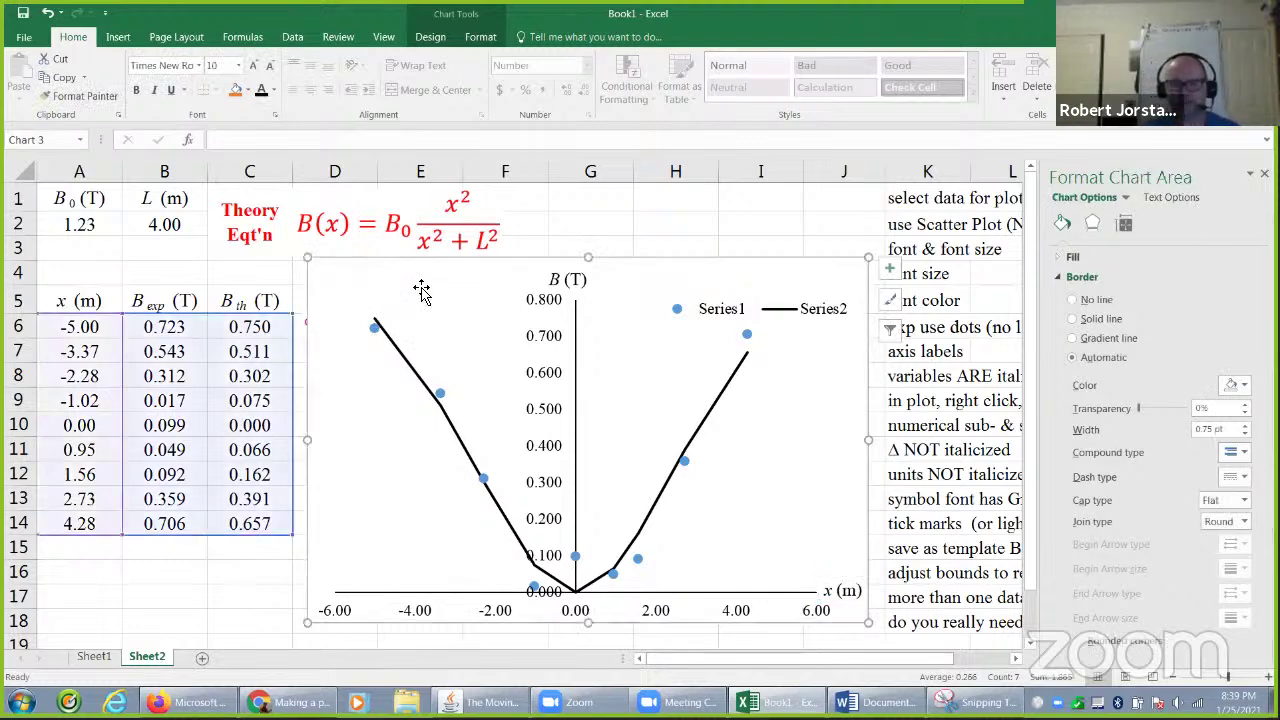
Step: Resize the legend so its two entries stack vertically and move it to the empty area beside the curve's right branch
left_click(730, 315)
left_click_drag(757, 294, 756, 272)
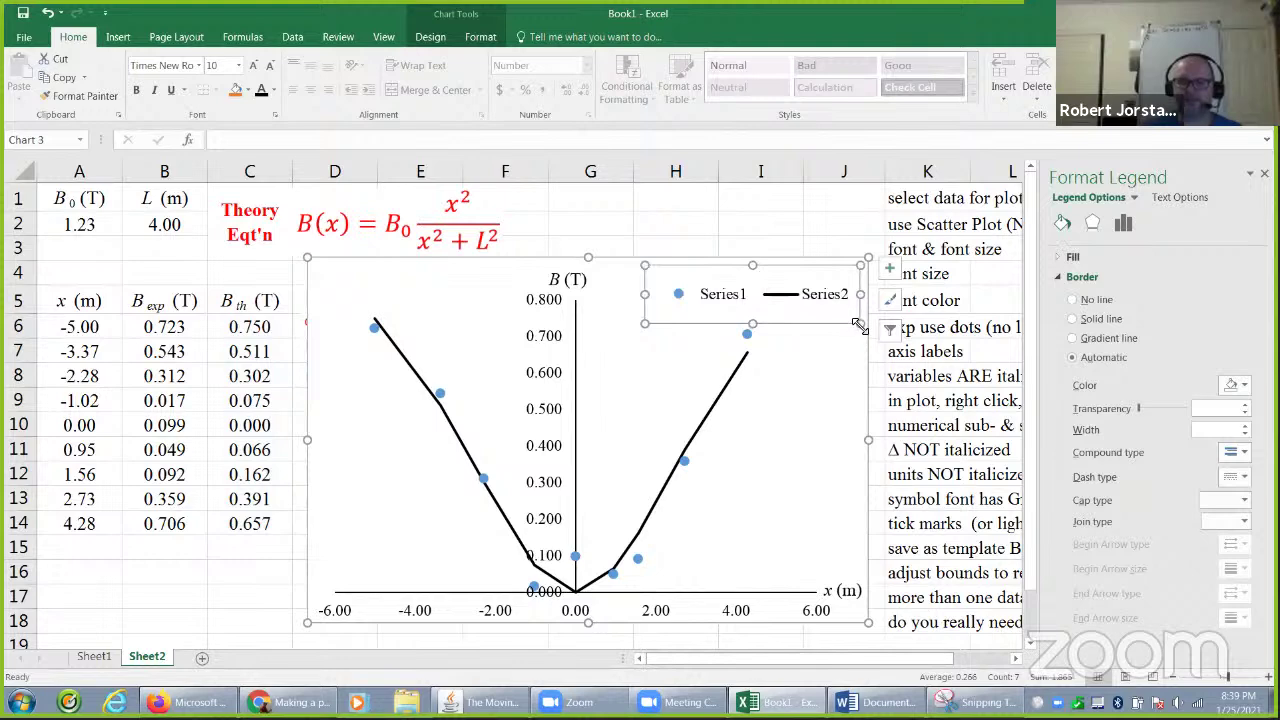
left_click_drag(860, 323, 759, 350)
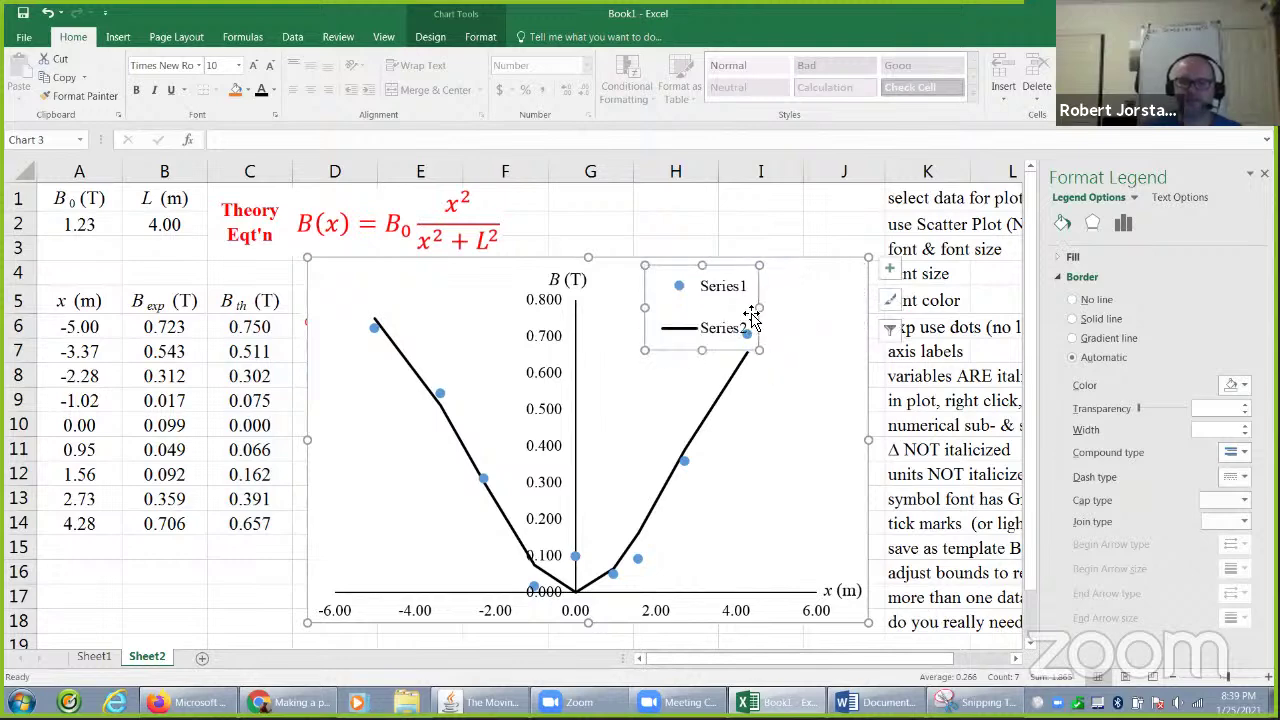
left_click_drag(763, 287, 855, 432)
Step: Open the chart's data source settings and name the series with Y values in B6:B14 "th"
mouse_move(697, 438)
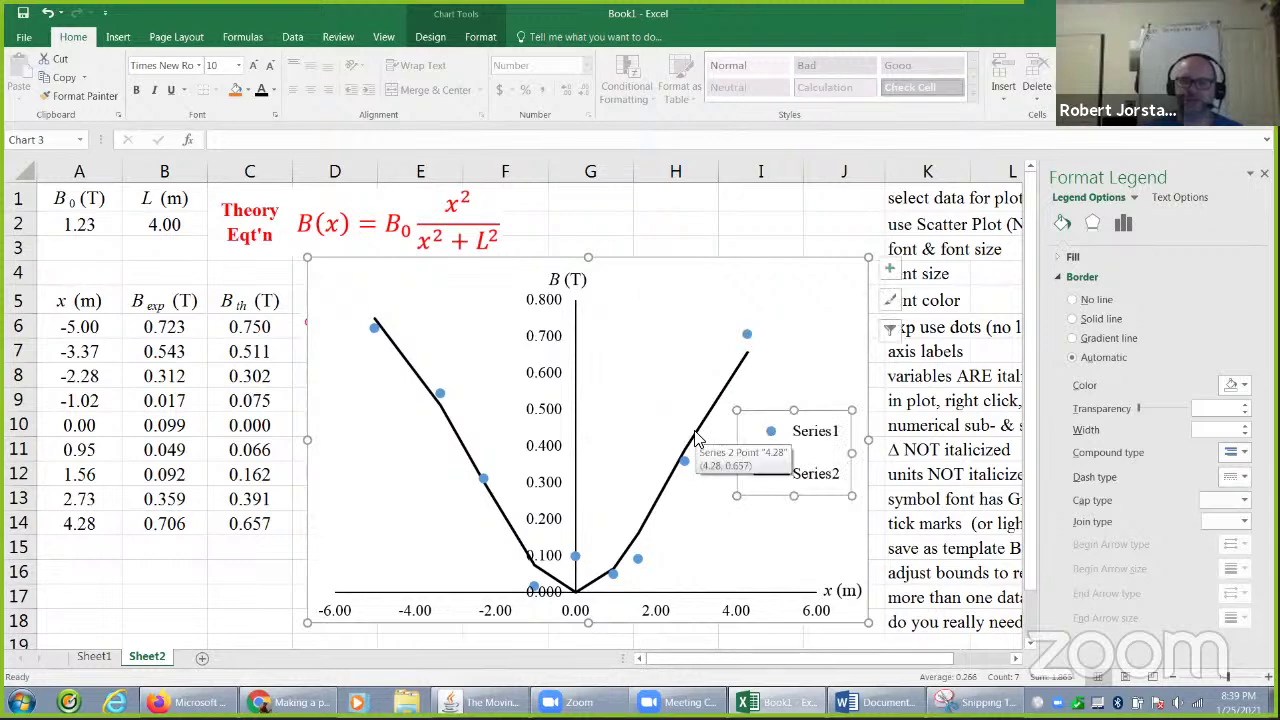
right_click(697, 438)
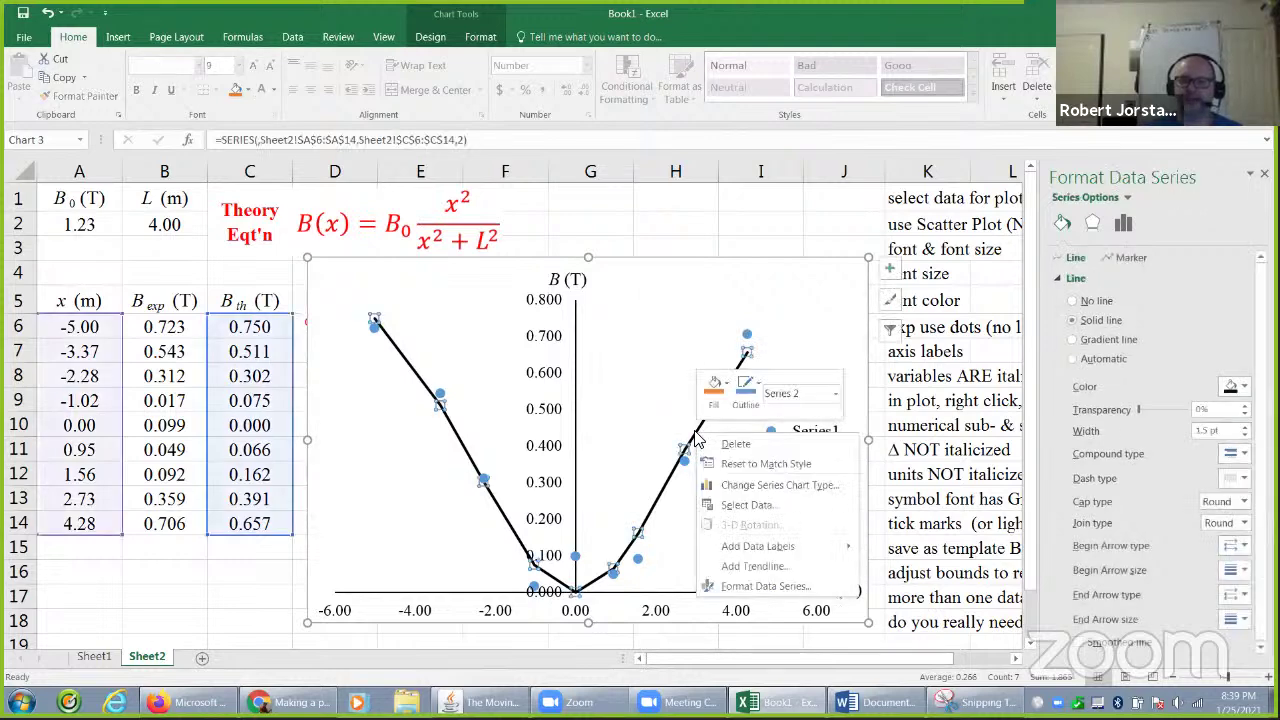
left_click(764, 505)
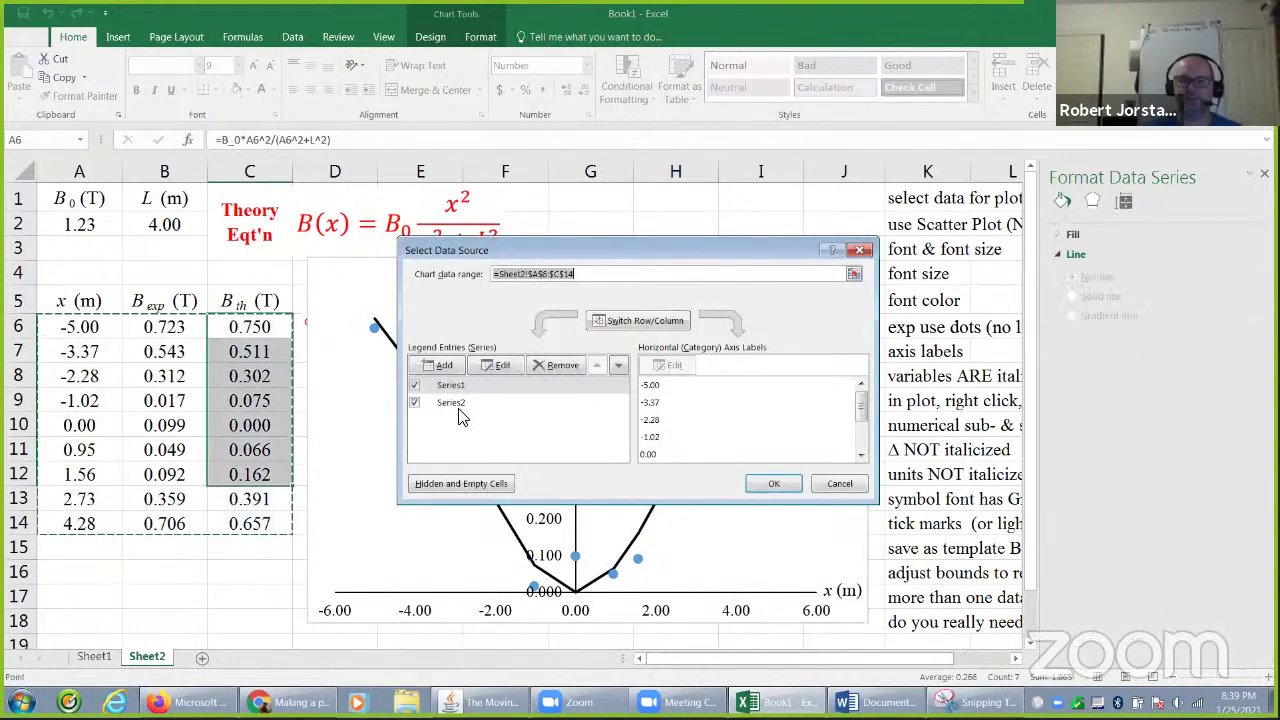
left_click(457, 408)
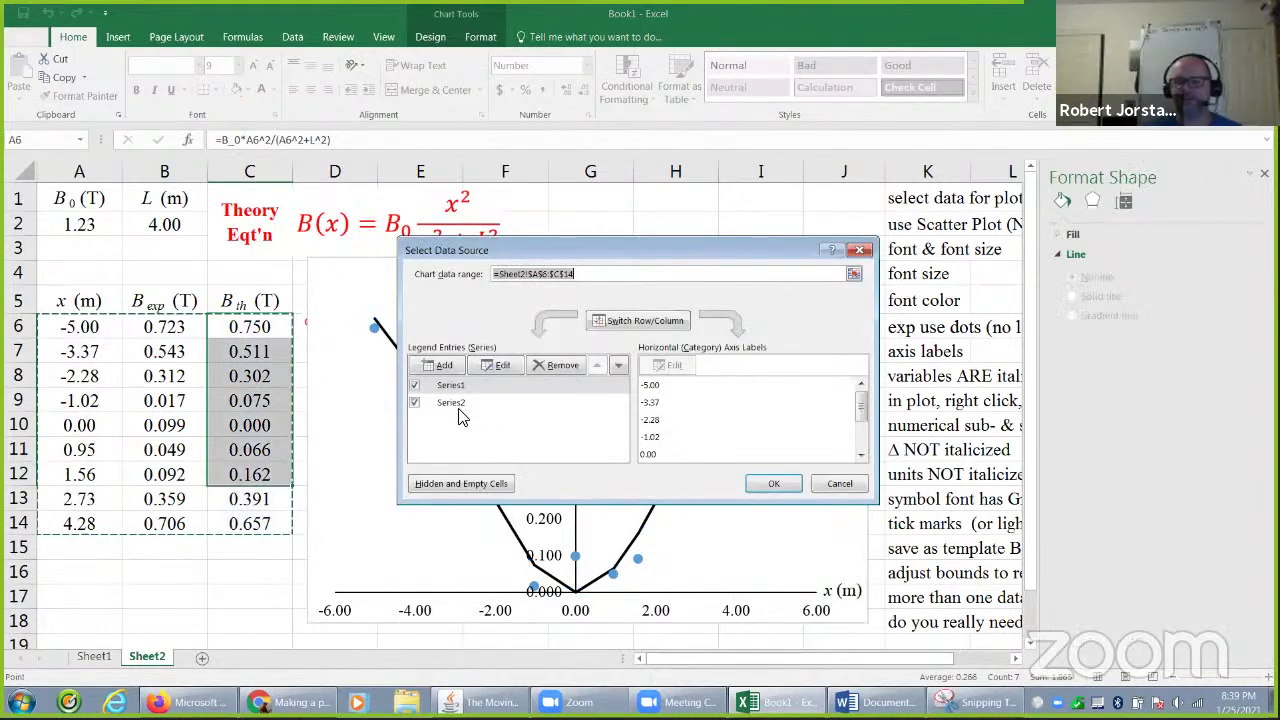
left_click(499, 369)
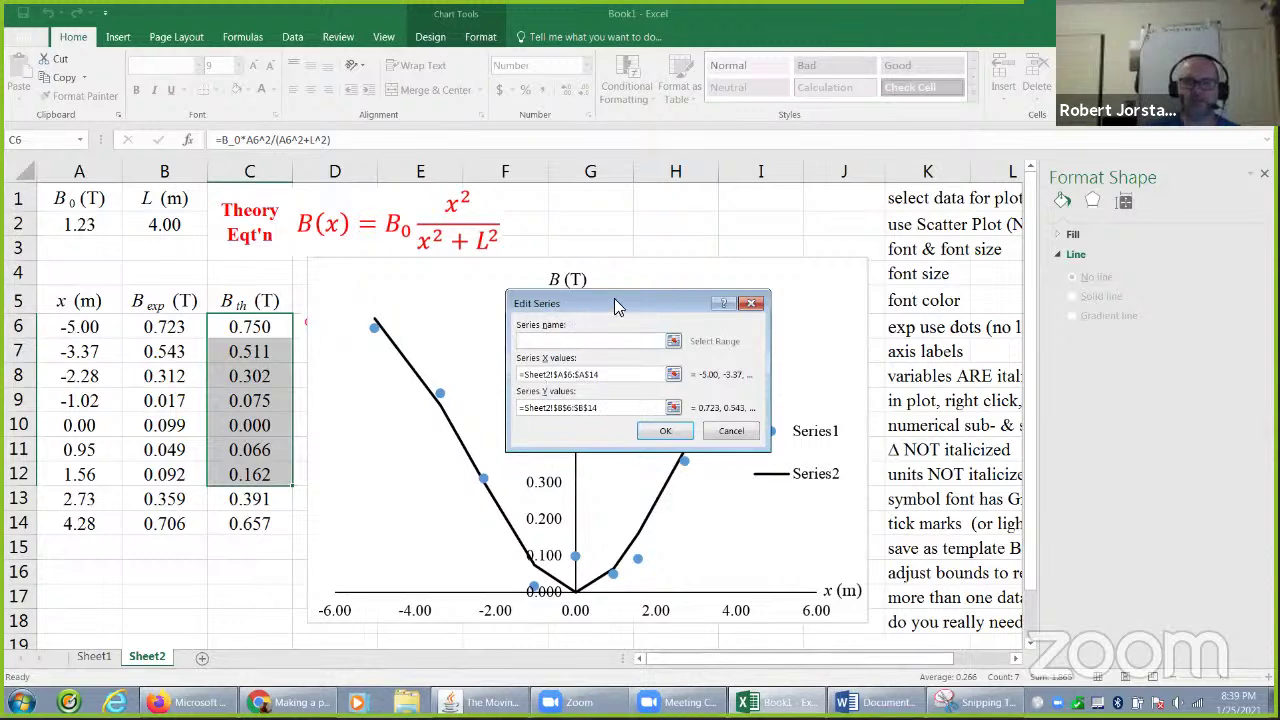
left_click_drag(614, 298, 637, 248)
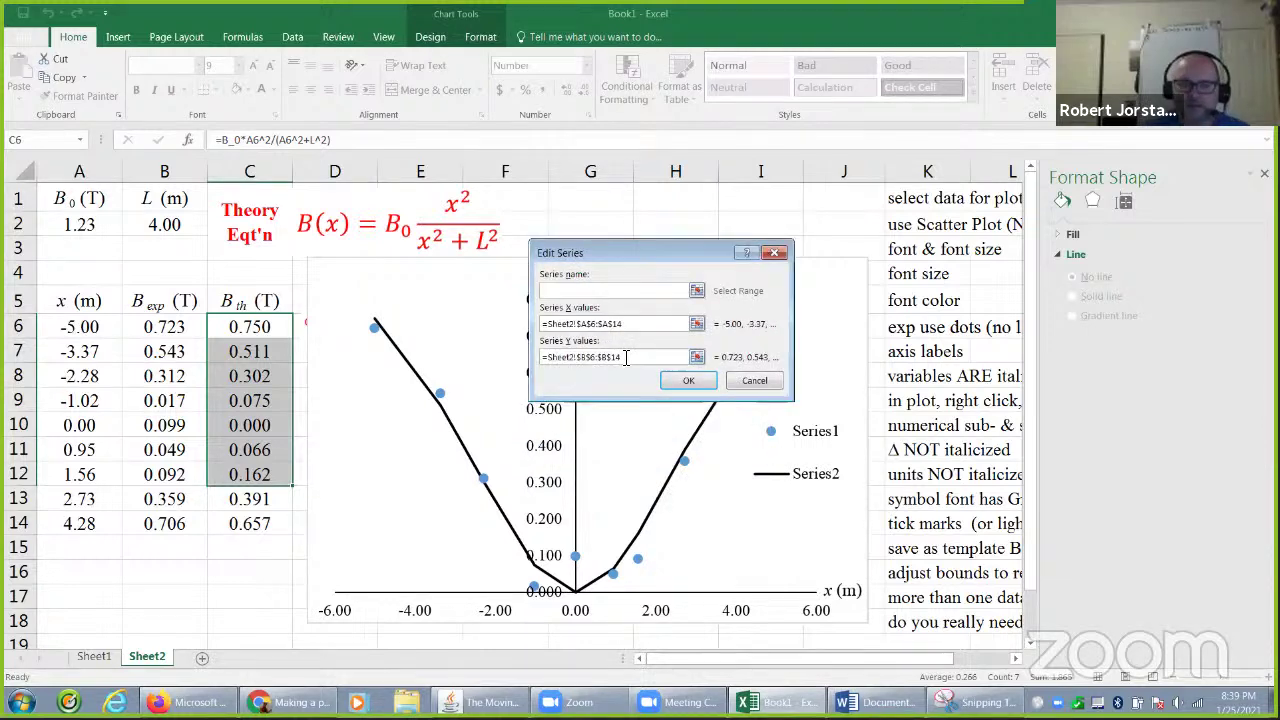
left_click_drag(625, 357, 550, 365)
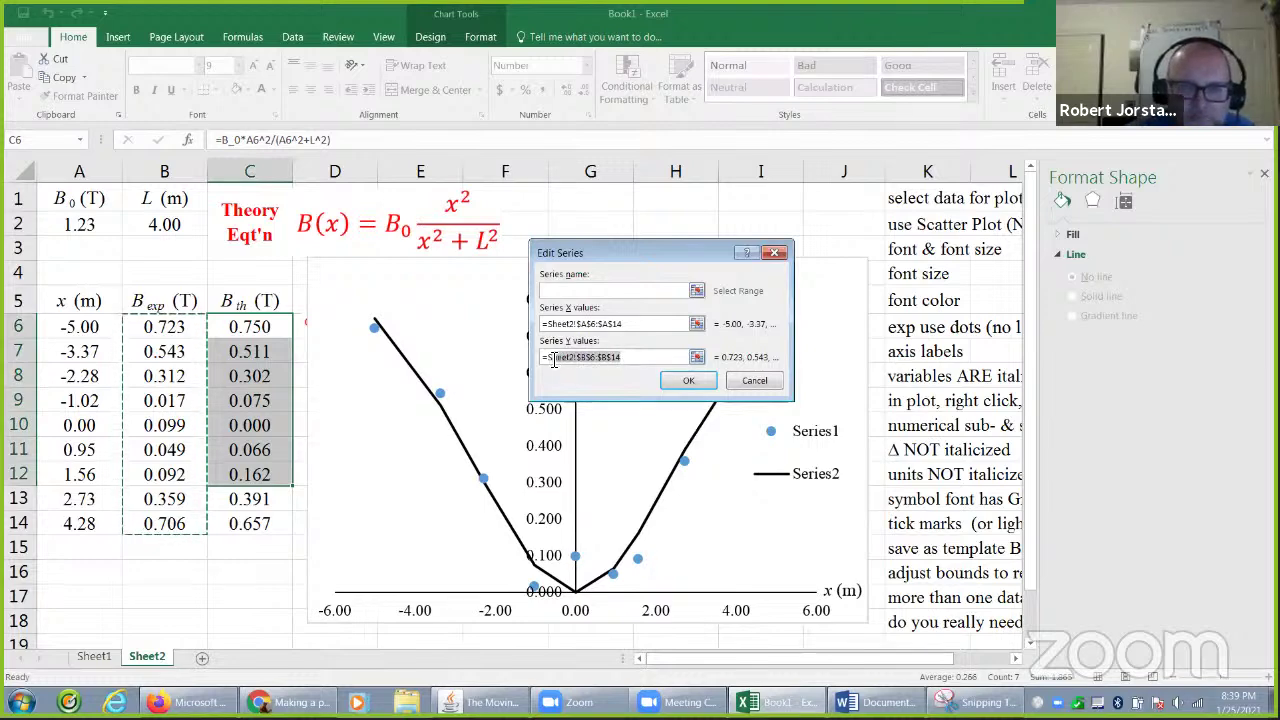
left_click(620, 293)
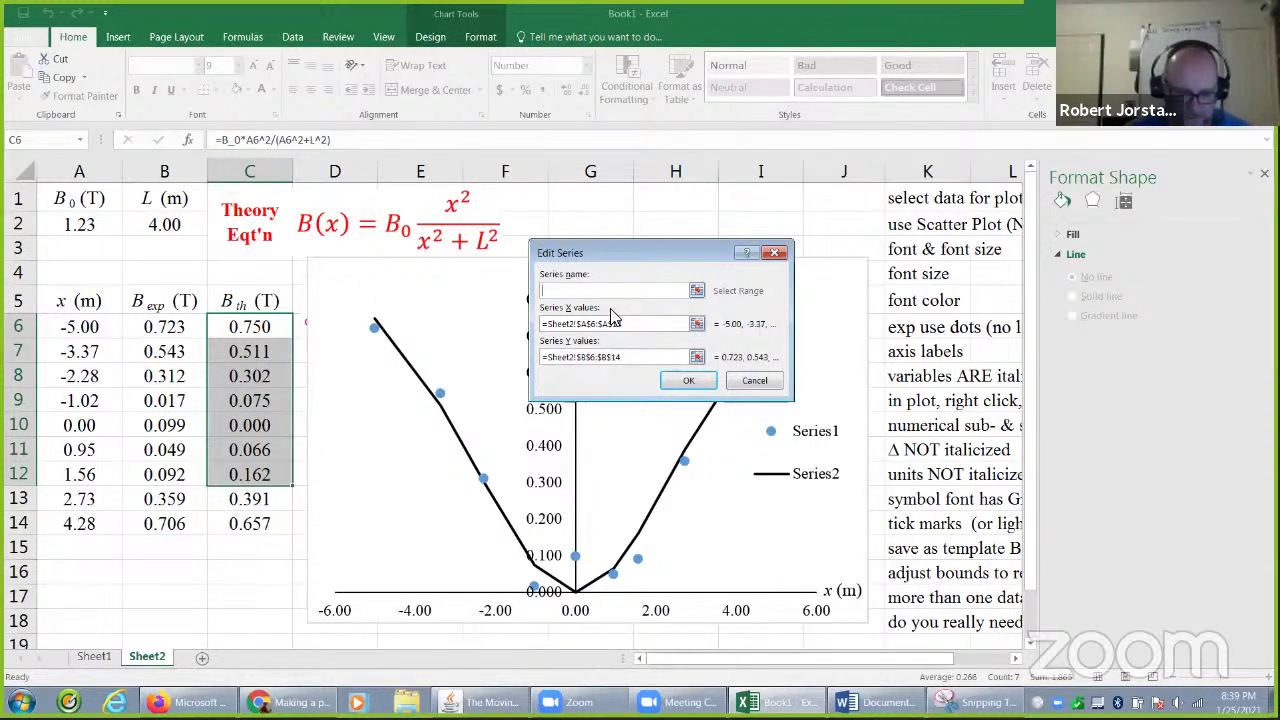
left_click(688, 380)
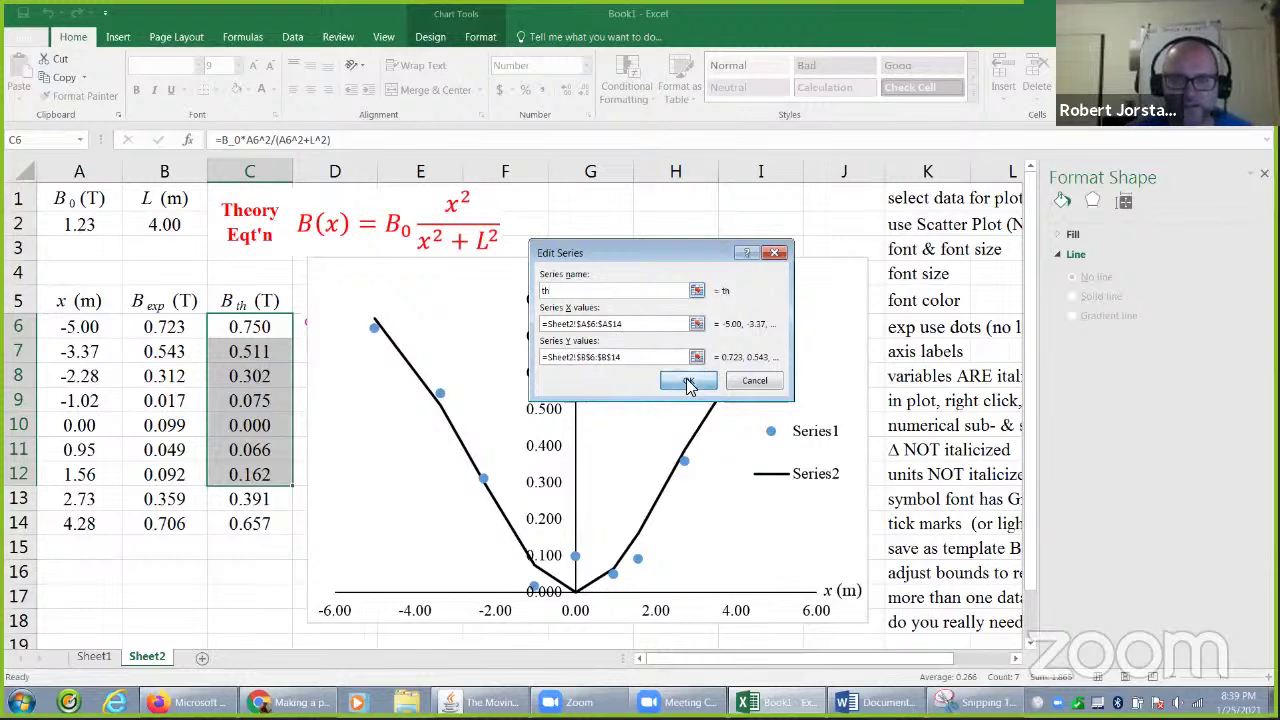
Step: Name the second series, with Y values in C6:C14, "th"
left_click(474, 406)
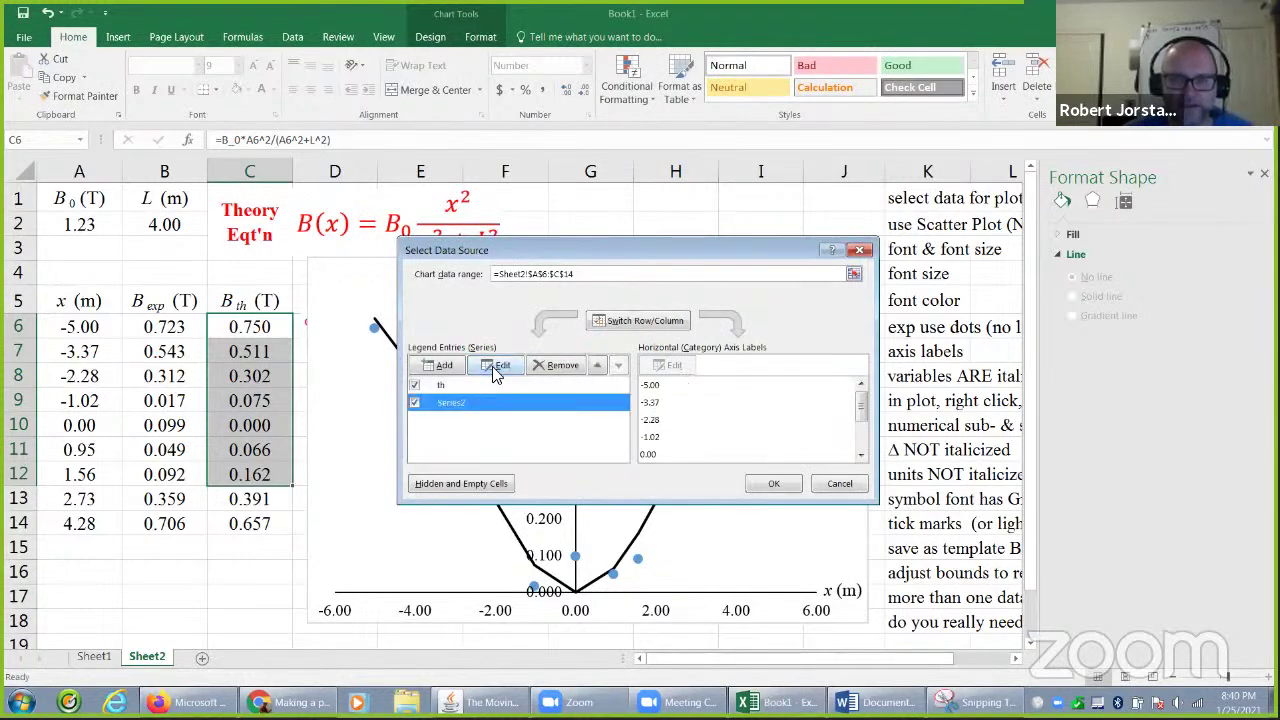
left_click(497, 367)
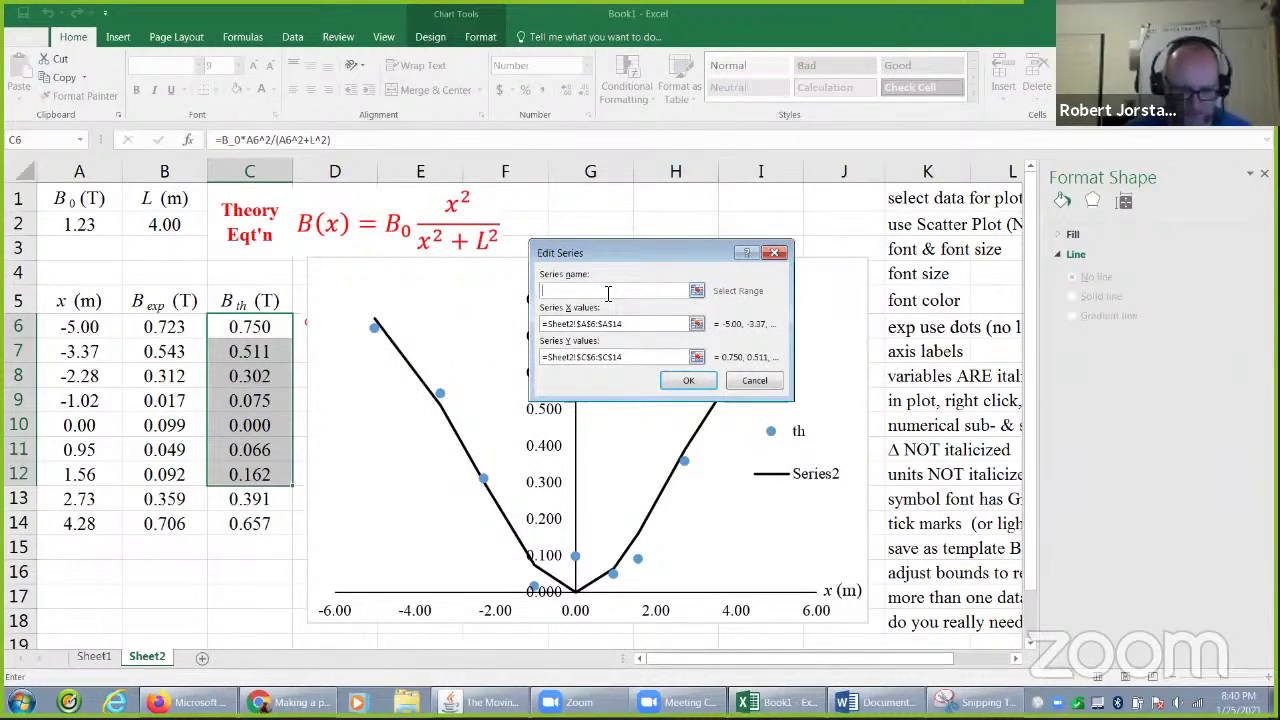
left_click(690, 380)
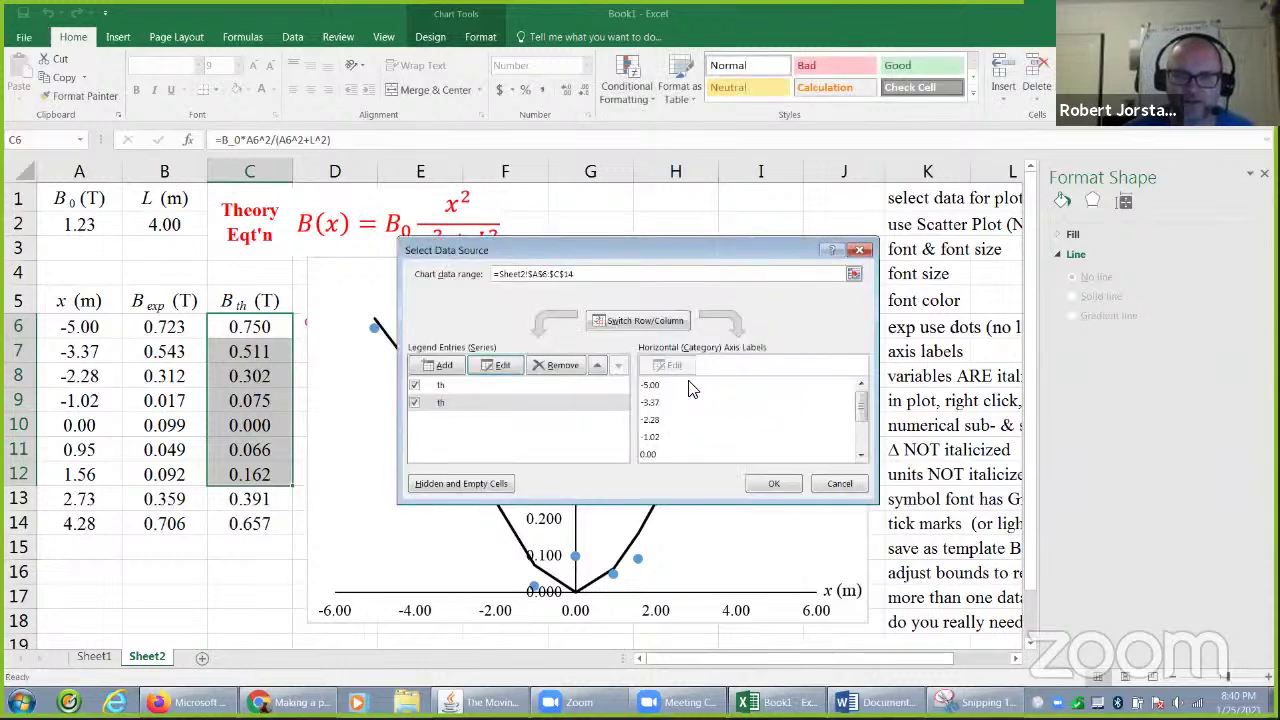
Step: Rename the first series "exp" and apply the data source changes to the chart
left_click(434, 386)
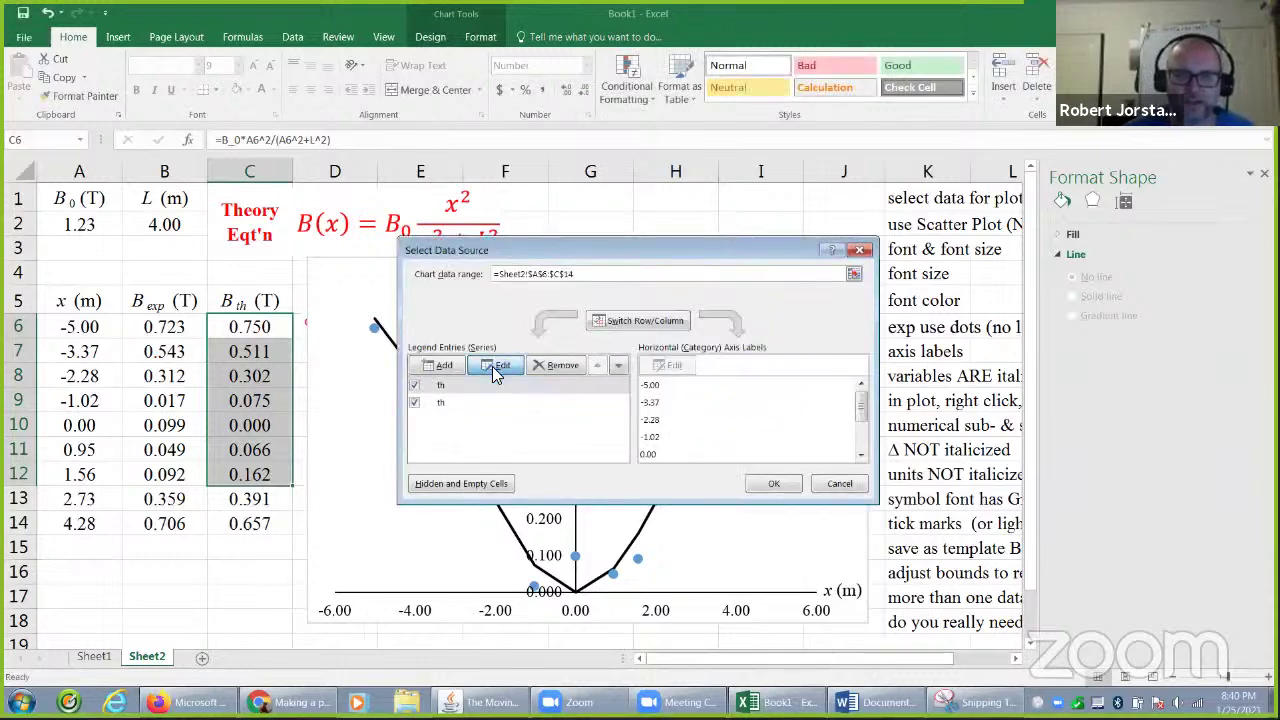
left_click(495, 365)
type("exp")
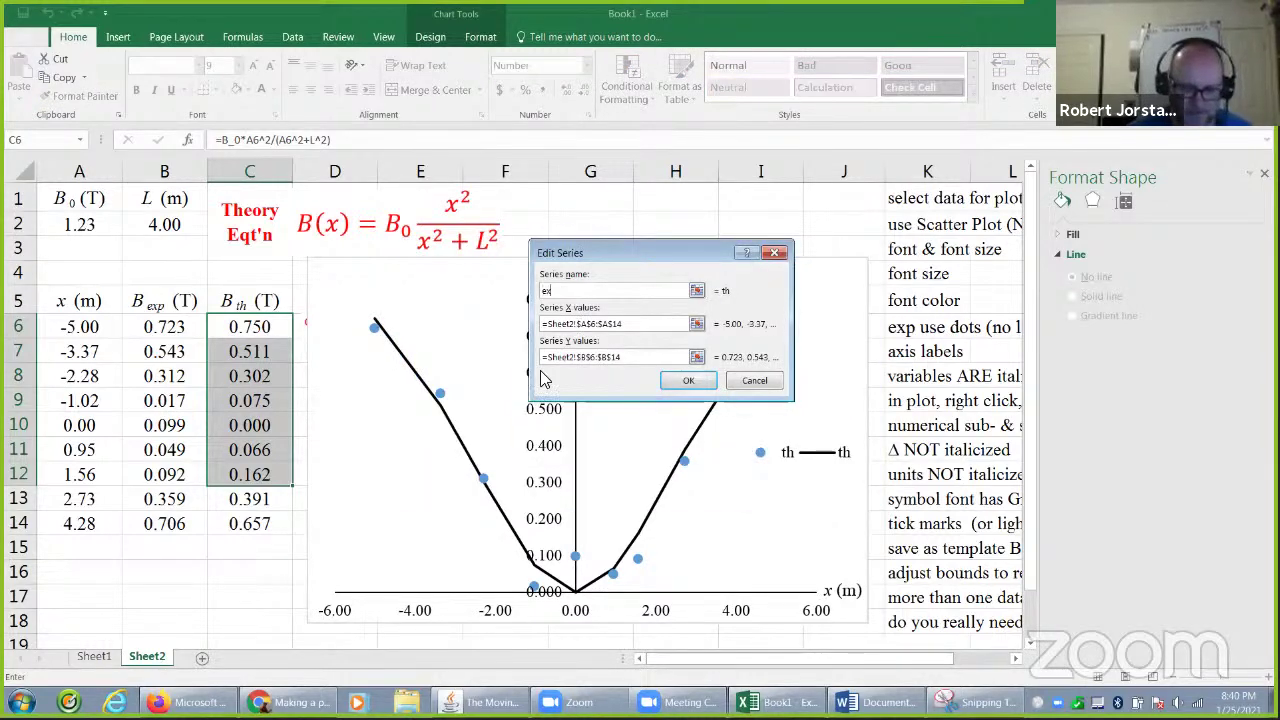
left_click(688, 382)
left_click(785, 486)
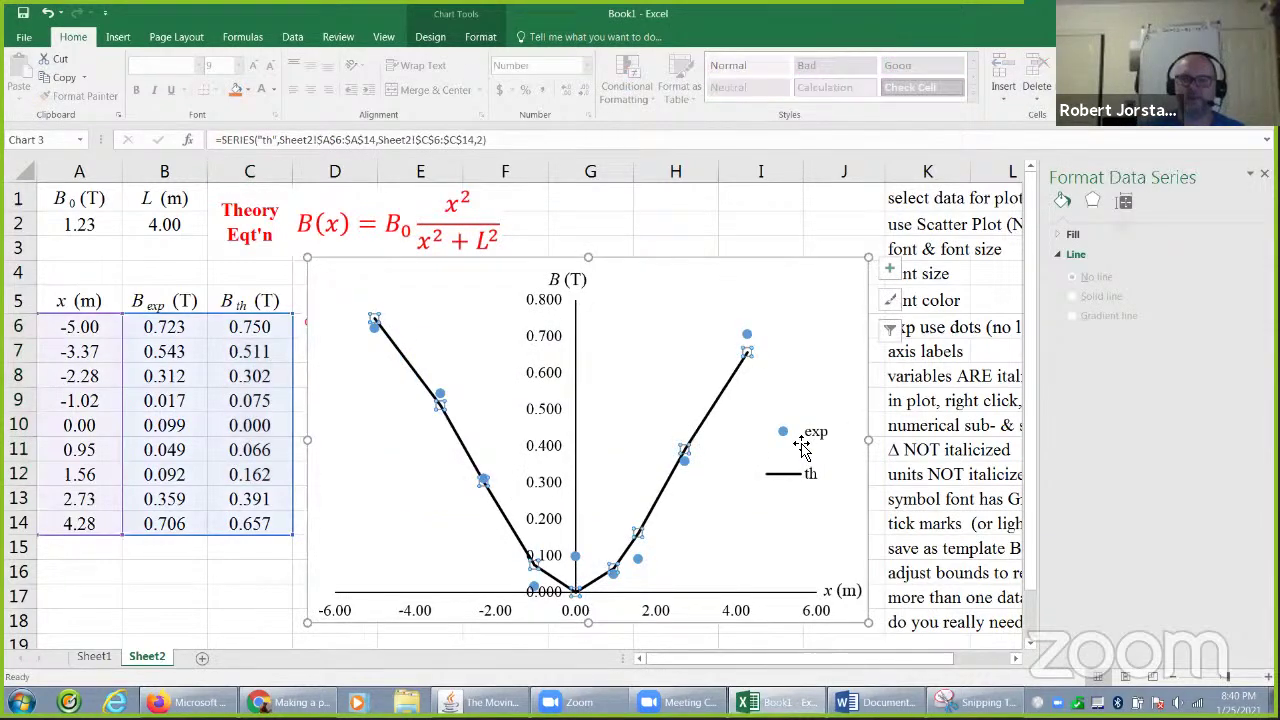
Step: Move the legend slightly lower and closer to the right branch of the theory line
left_click(777, 457)
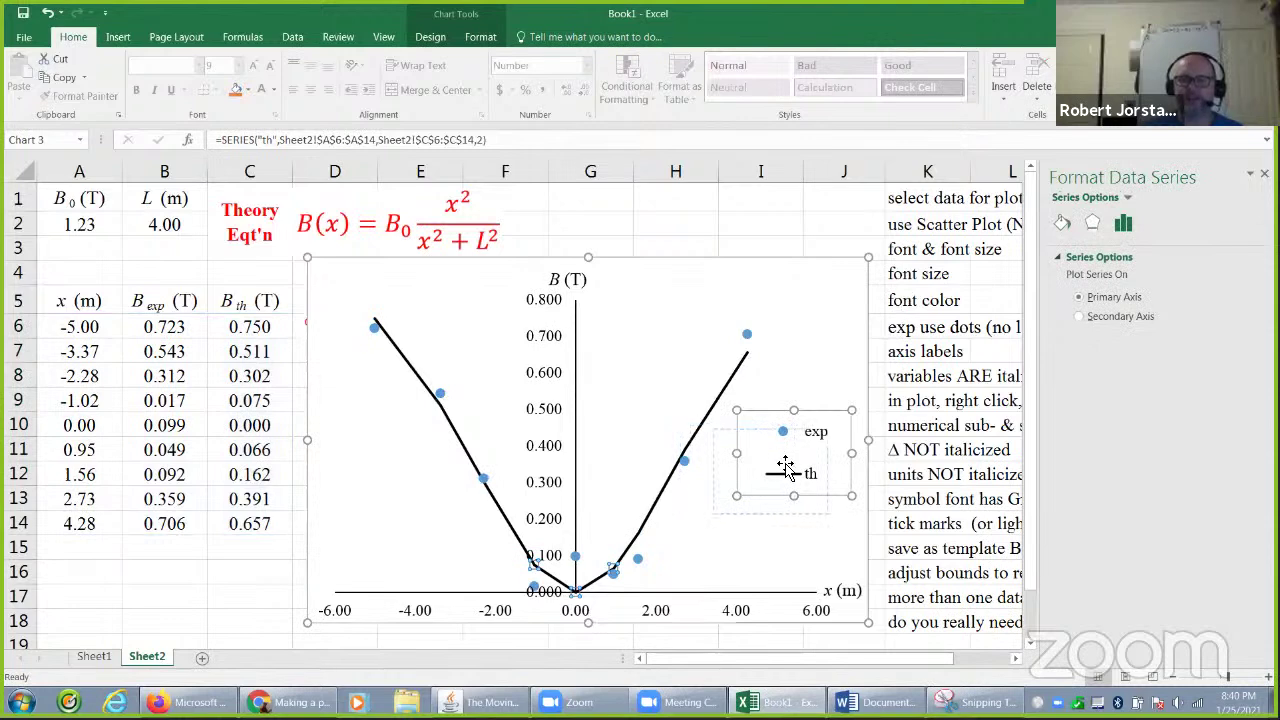
left_click_drag(779, 461, 781, 463)
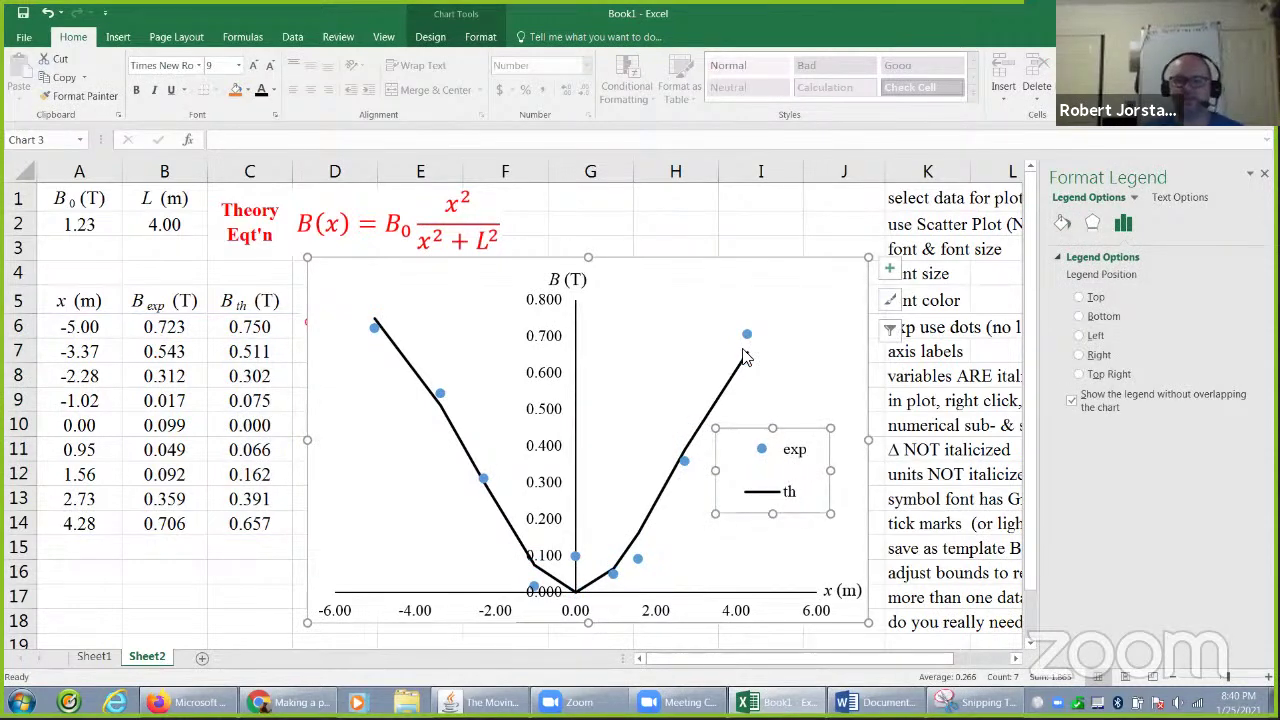
Step: Copy the whole chart, switch to Word and replace all the equations in the document with the chart
left_click(752, 281)
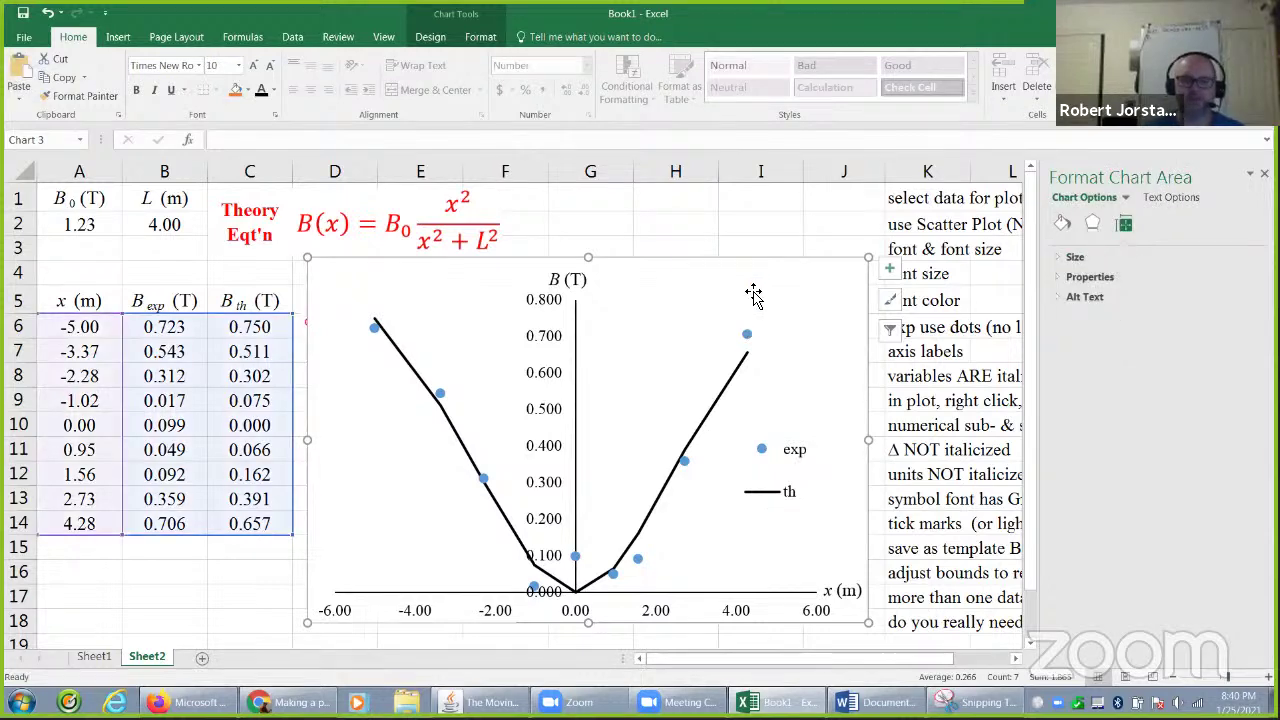
left_click(876, 702)
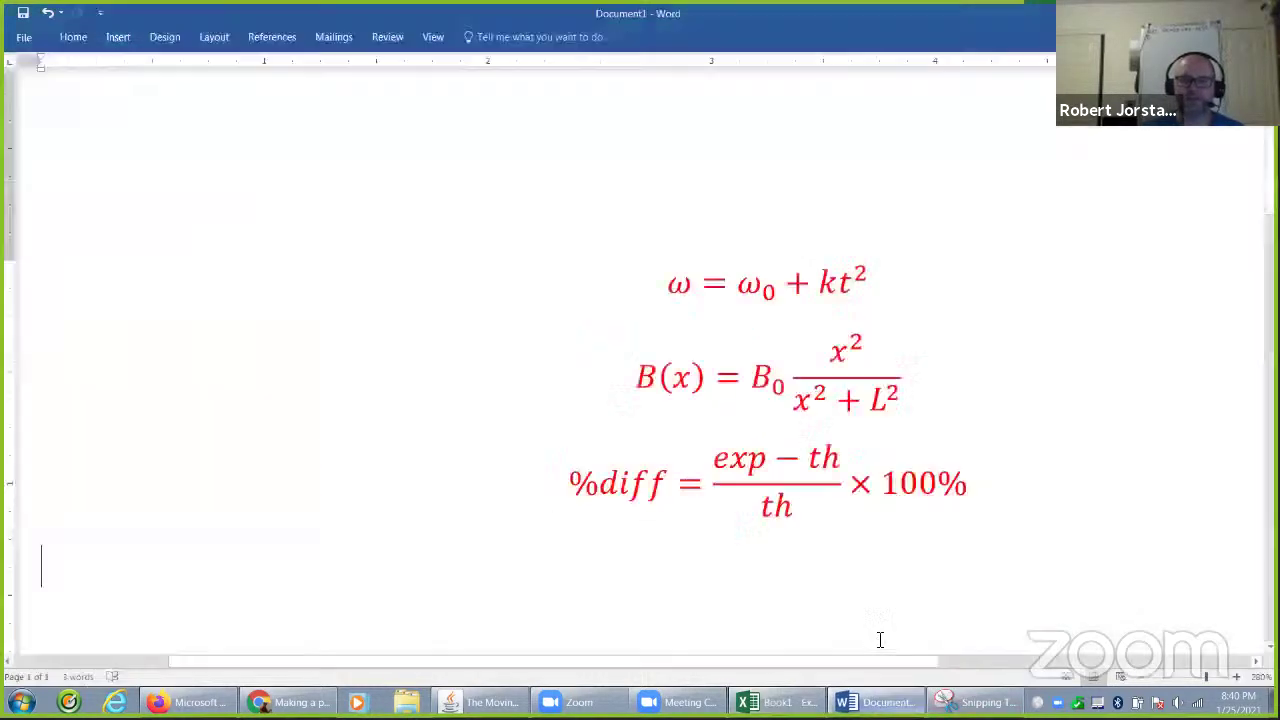
left_click(976, 502)
key("ctrl+a")
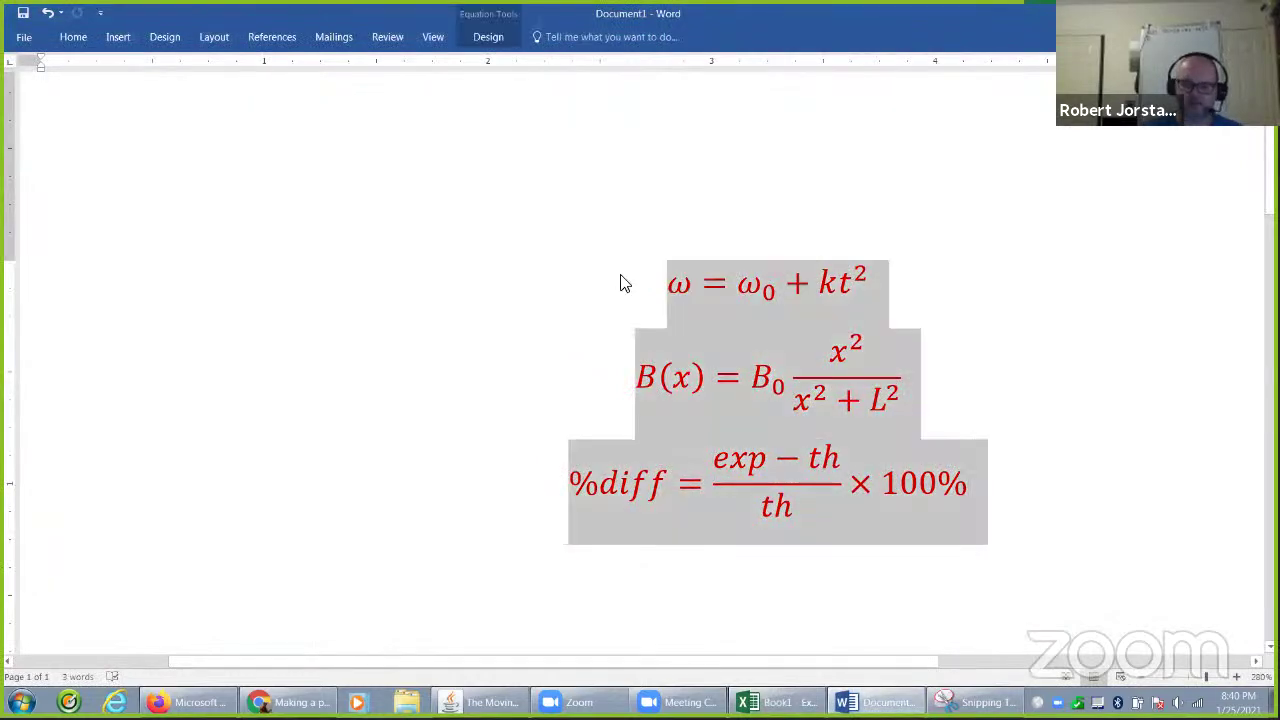
key("Delete")
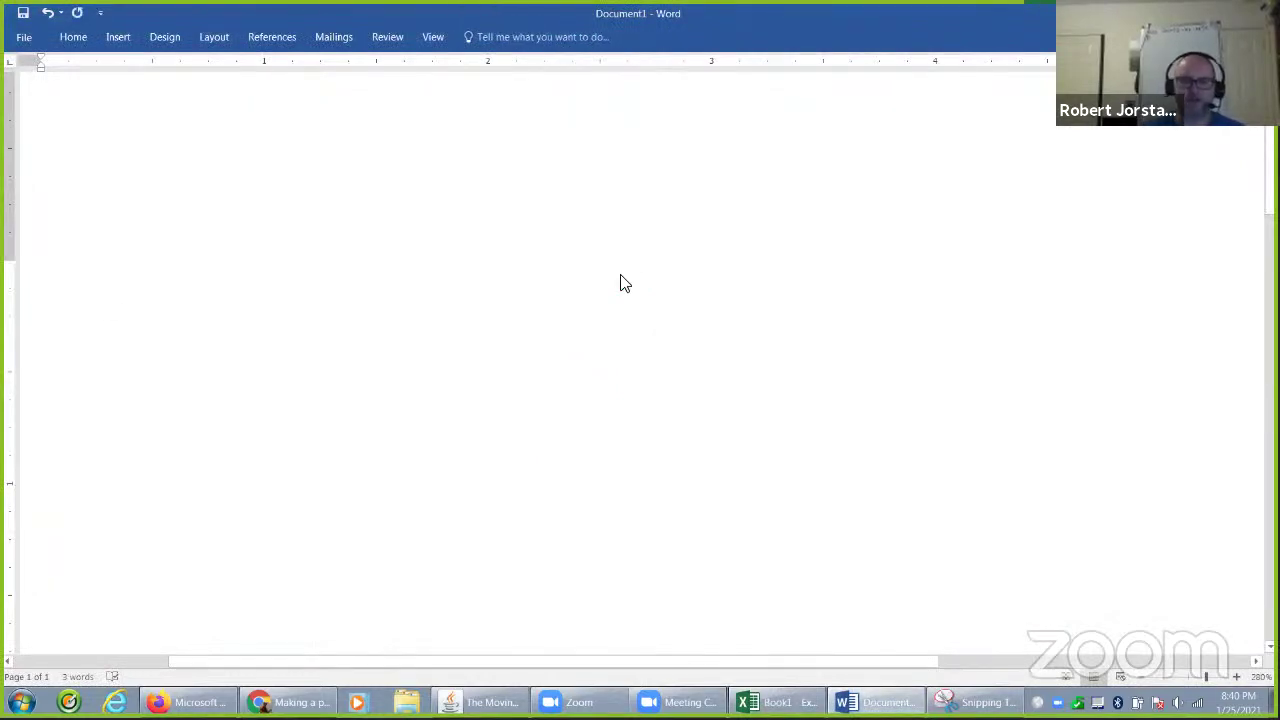
key("ctrl+v")
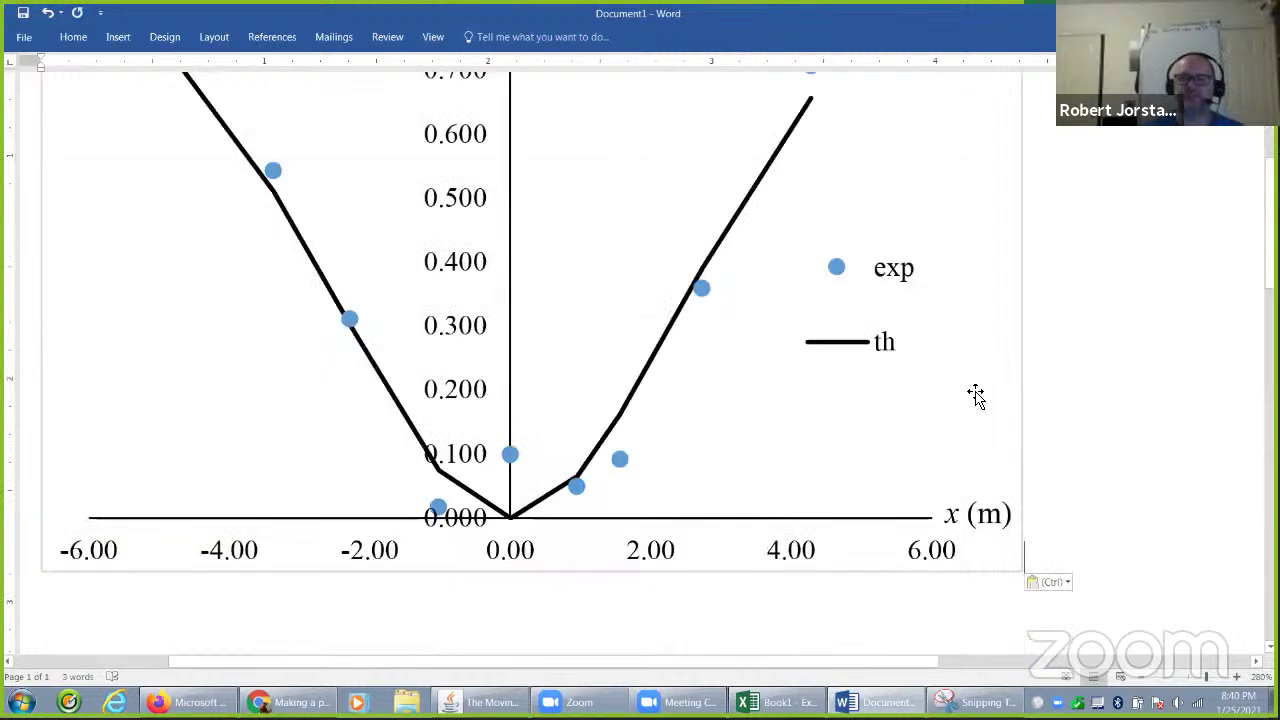
Step: Delete the legend from the chart pasted into the document
left_click(976, 395)
scroll(880, 394, "up", 2)
left_click(880, 394)
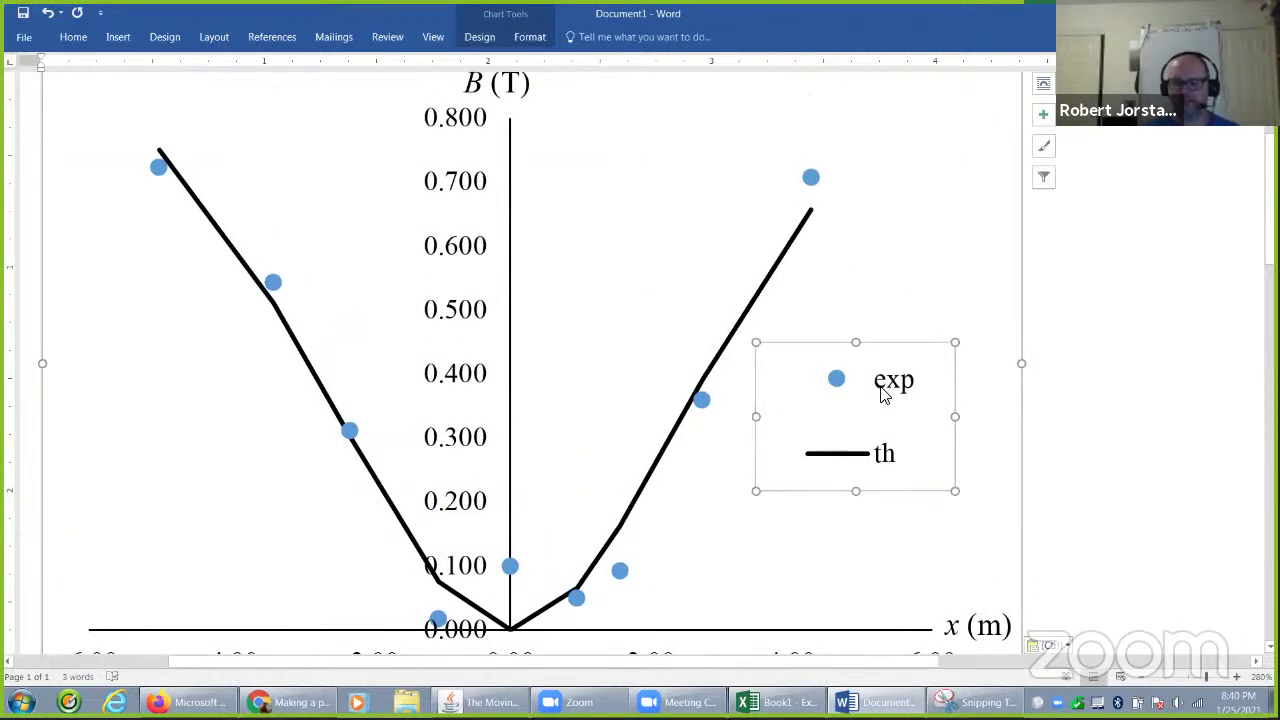
key("Delete")
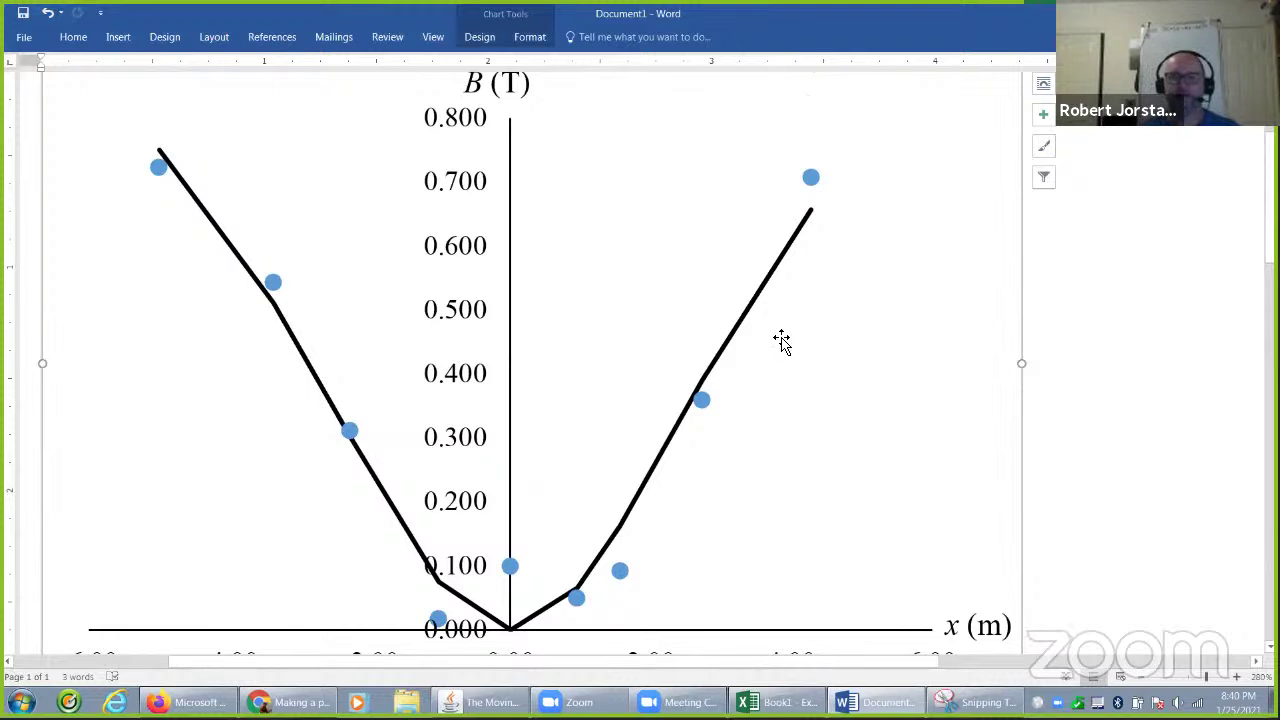
Step: Try to label the theory curve with a text box containing "B" beside its right branch
left_click(116, 40)
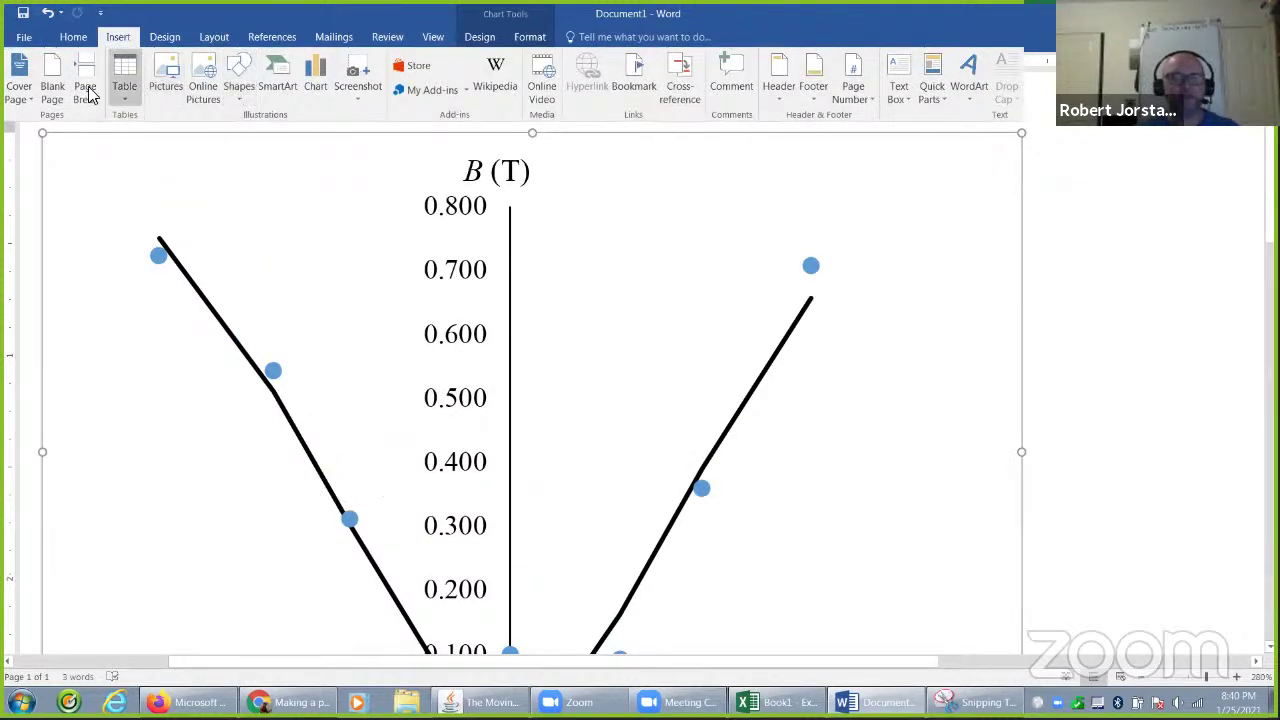
left_click(240, 100)
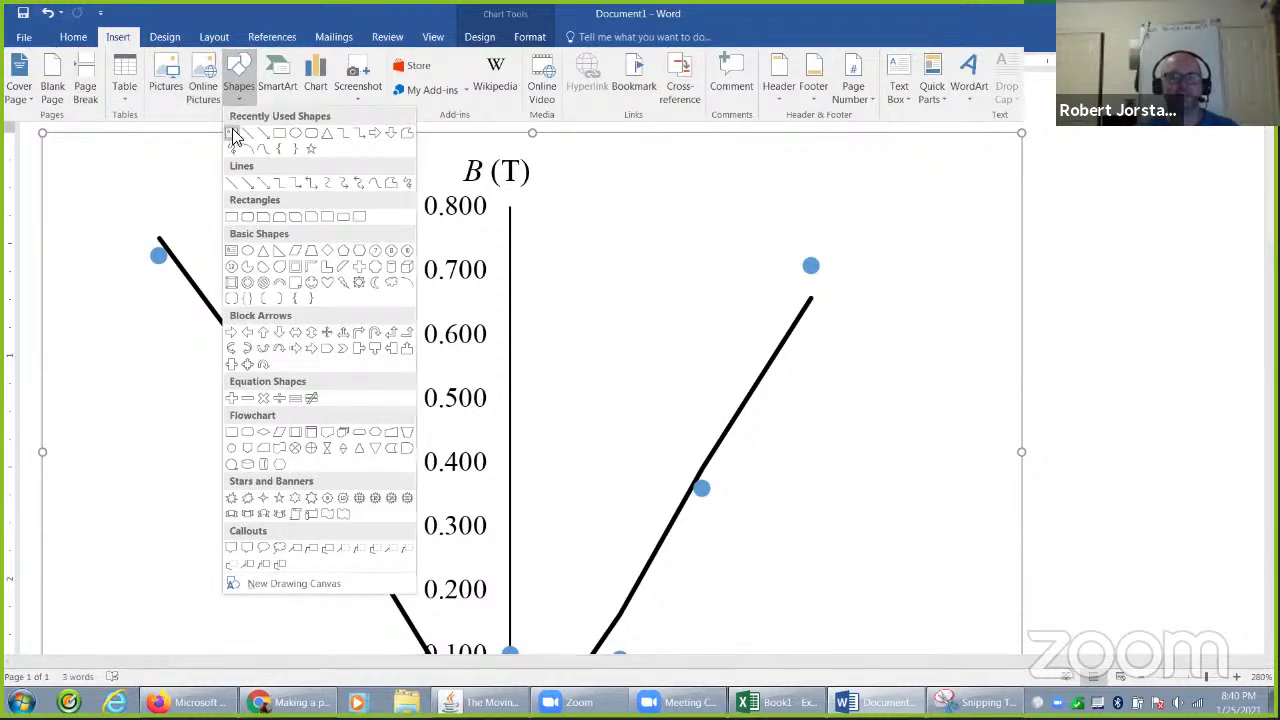
left_click(236, 136)
left_click_drag(777, 396, 1051, 526)
type("B")
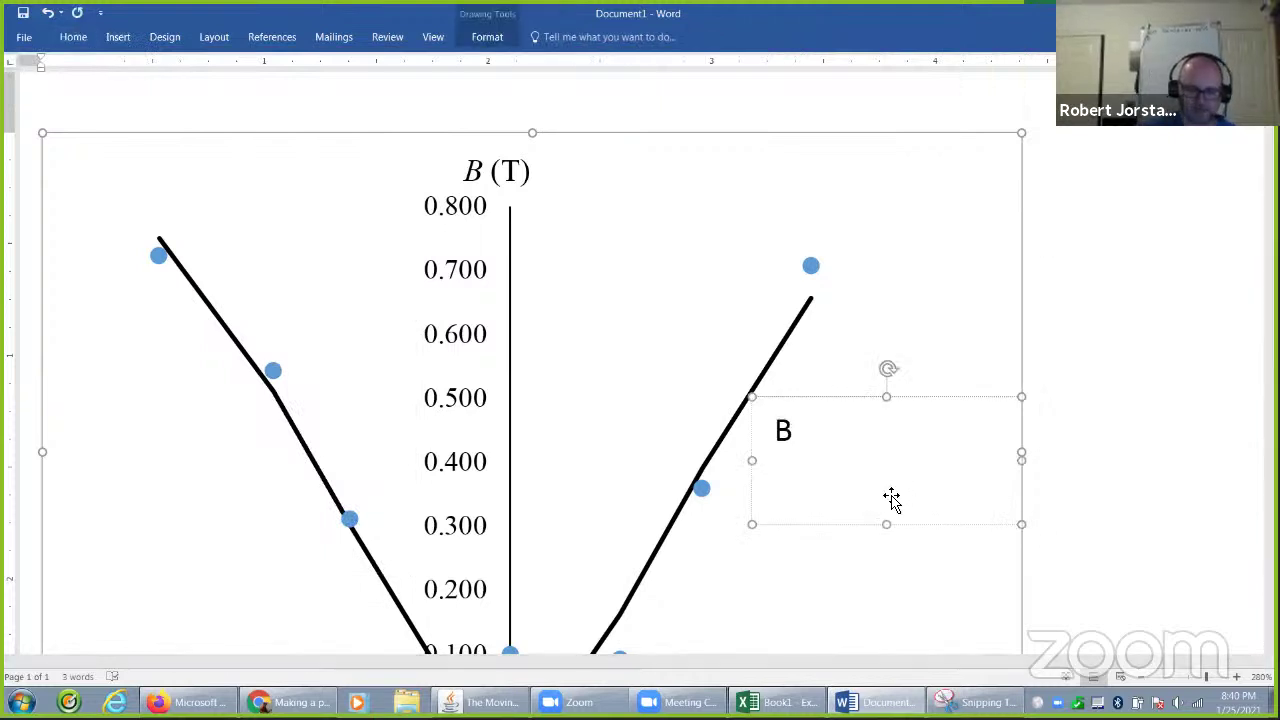
key("BackSpace")
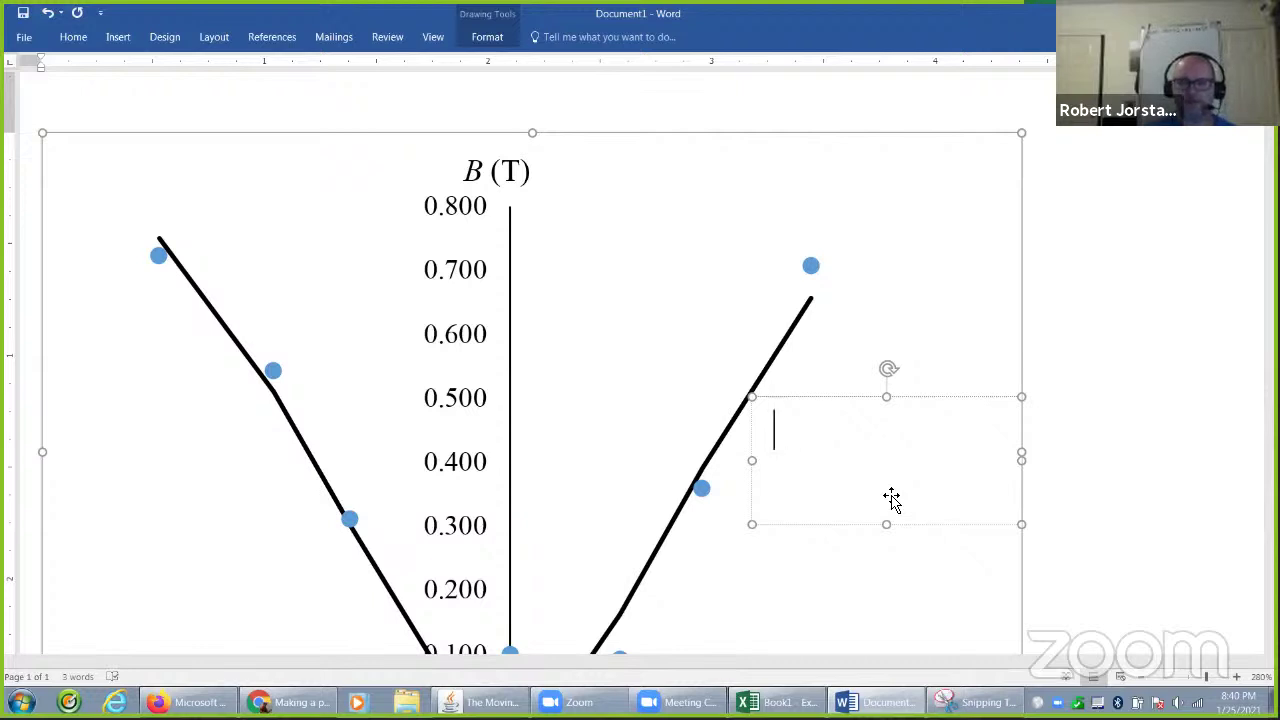
left_click(818, 450)
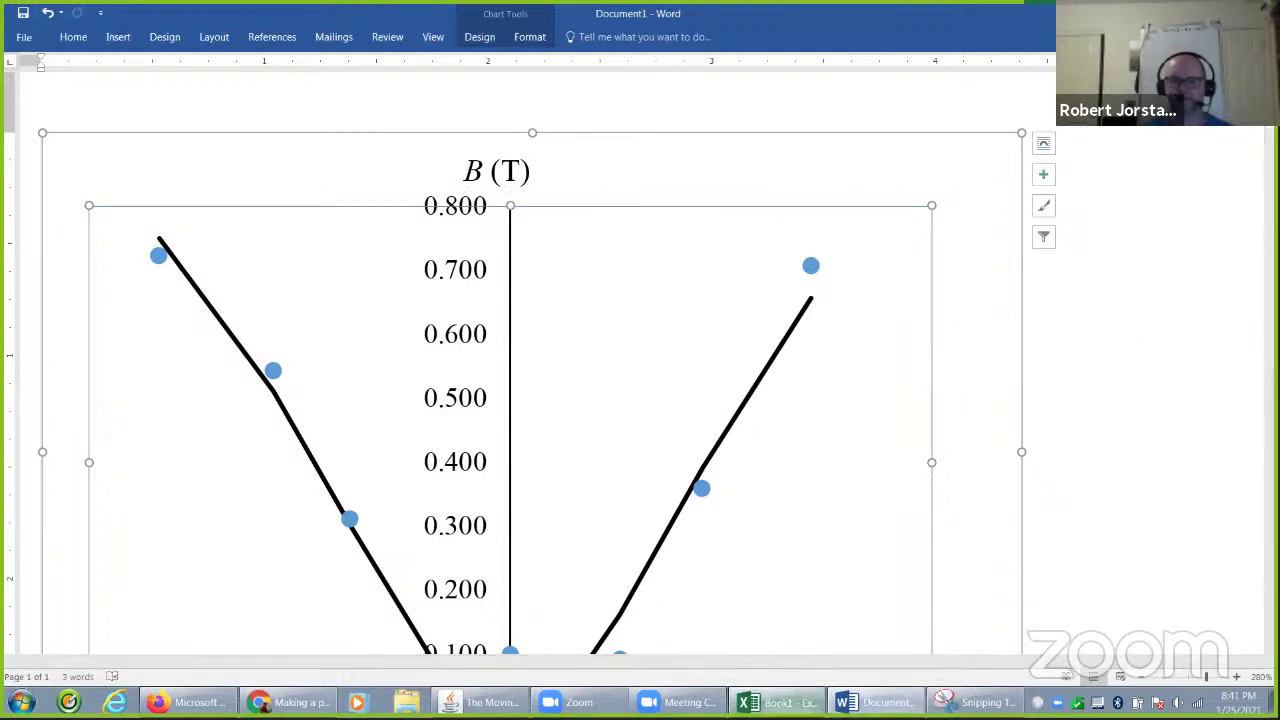
Step: Switch back to Excel, close the chart formatting pane to uncover the notes and select the chart
left_click(777, 702)
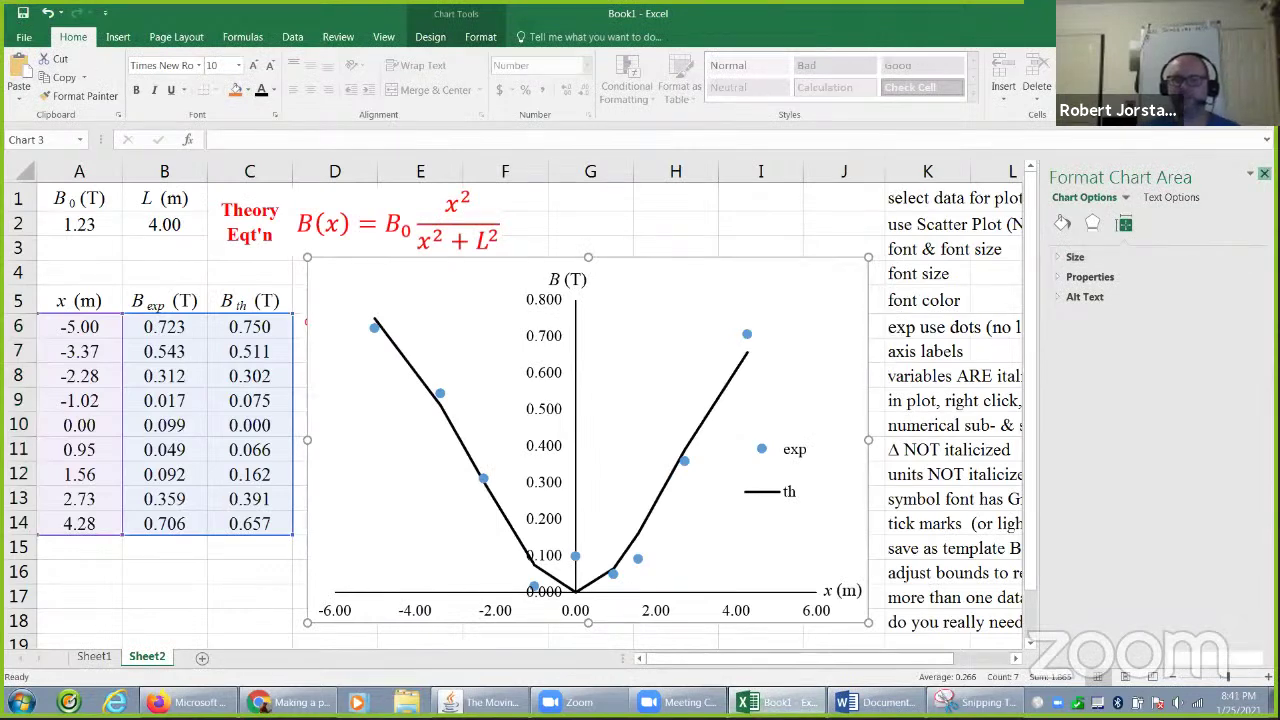
left_click(1264, 174)
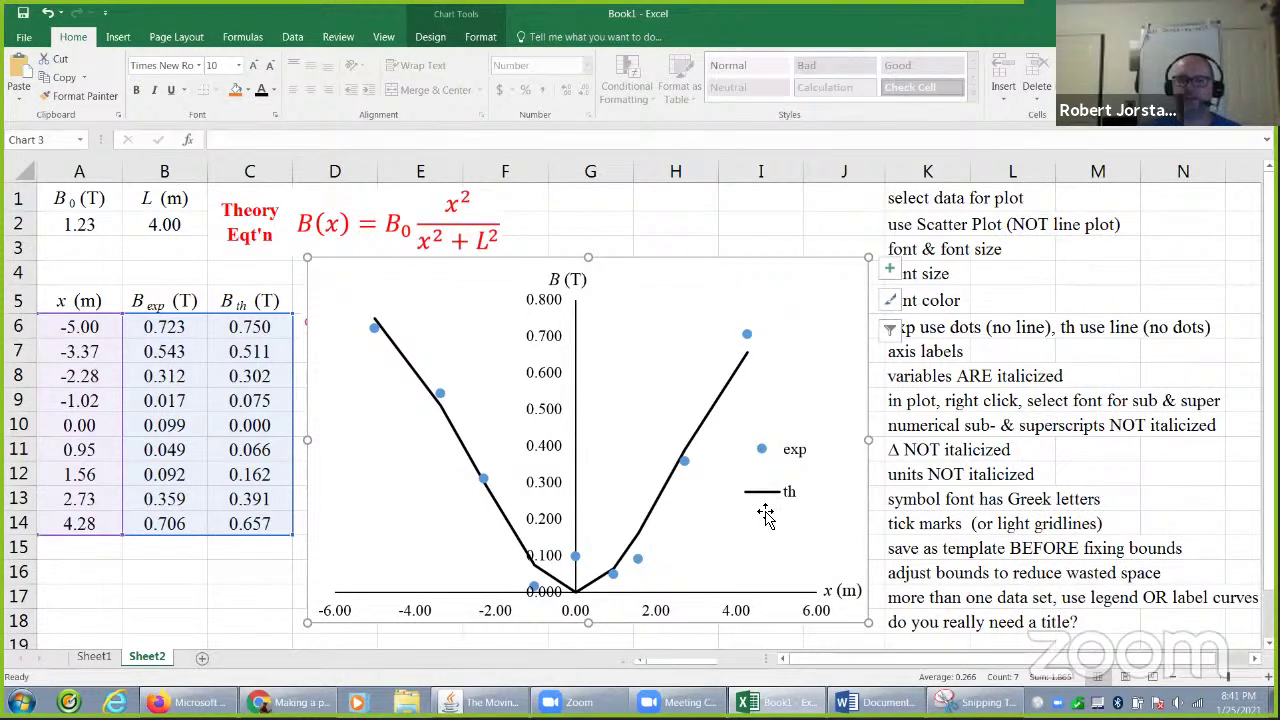
left_click(966, 378)
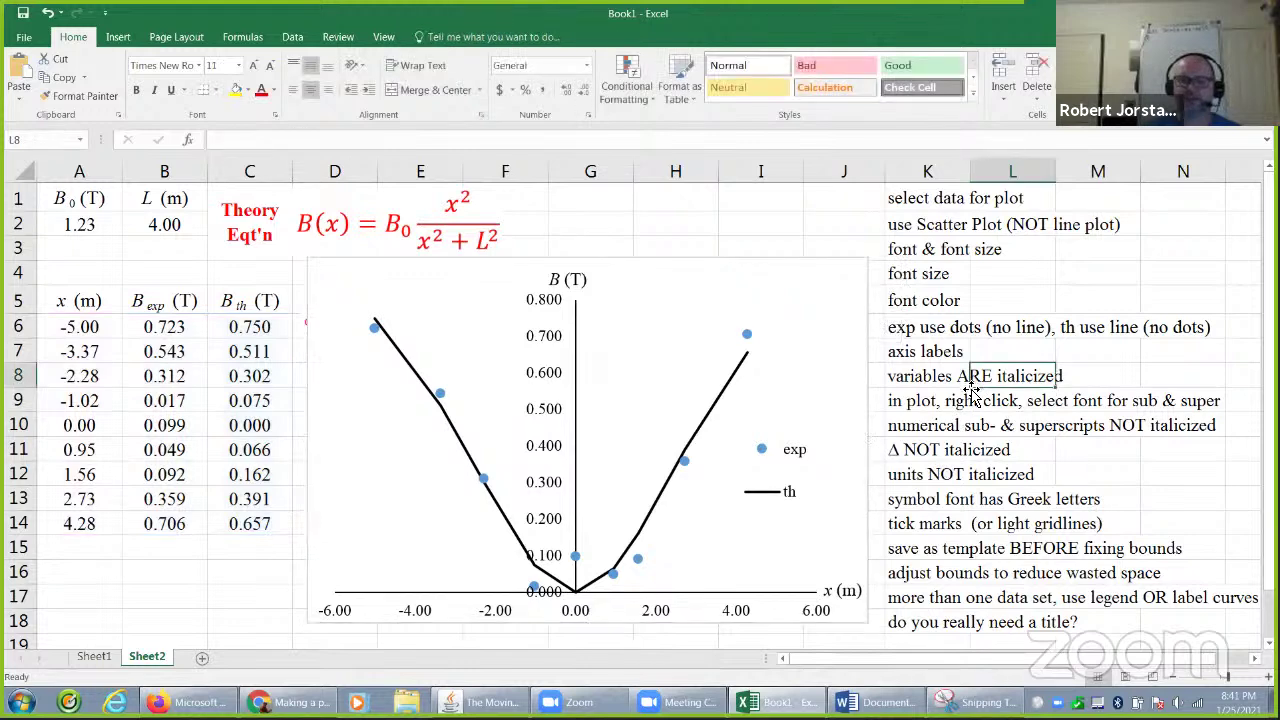
left_click(658, 604)
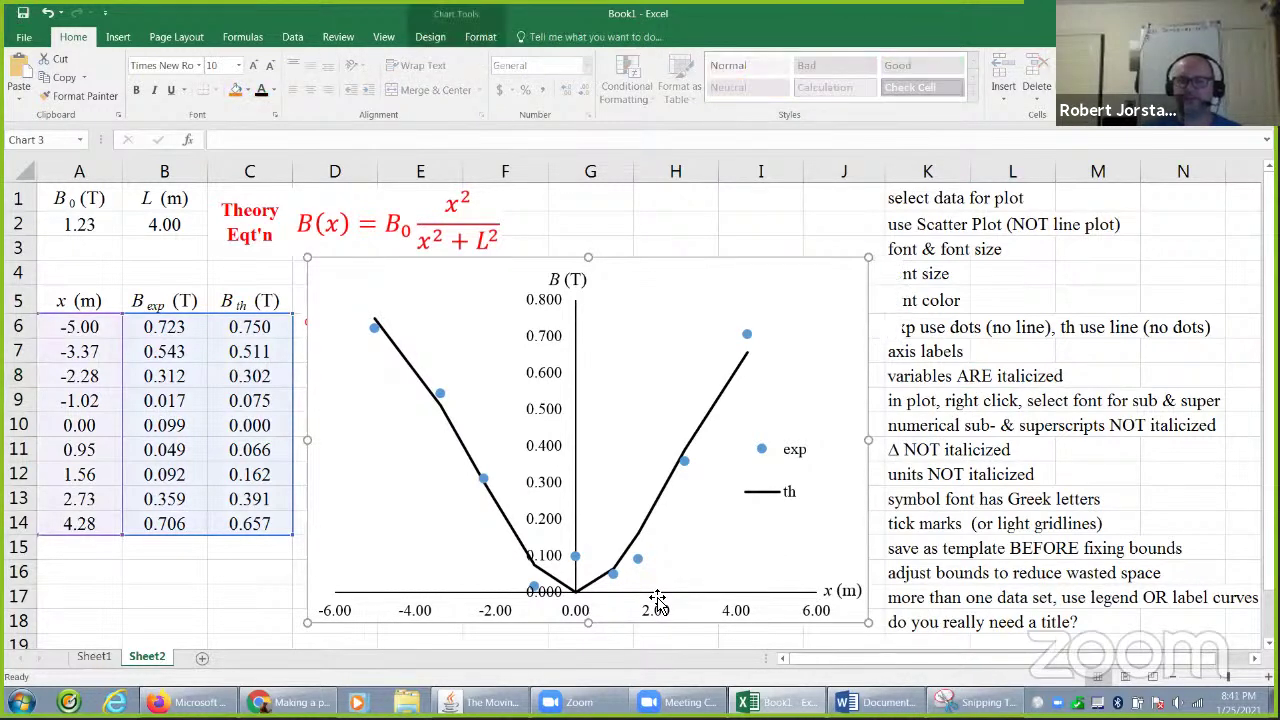
Step: Following the tick marks note, set the major tick mark type of the chart's horizontal axis to Inside
left_click(935, 497)
left_click_drag(935, 522, 1068, 520)
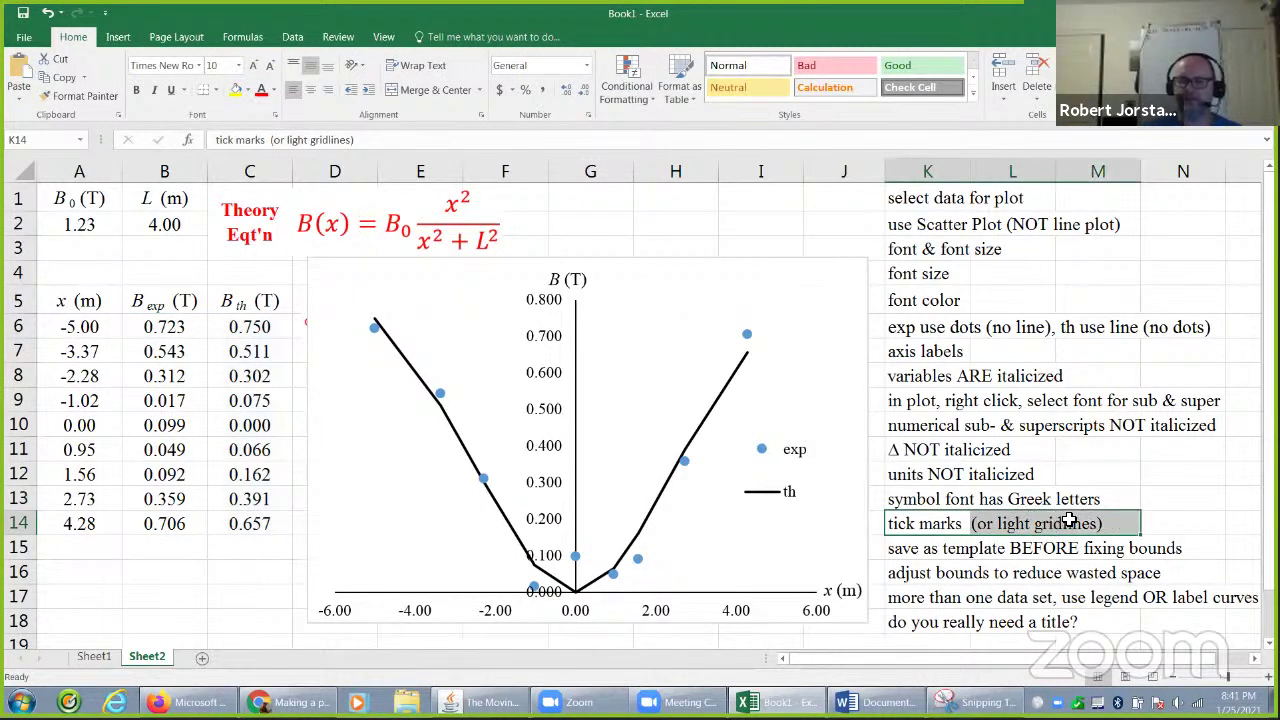
right_click(659, 613)
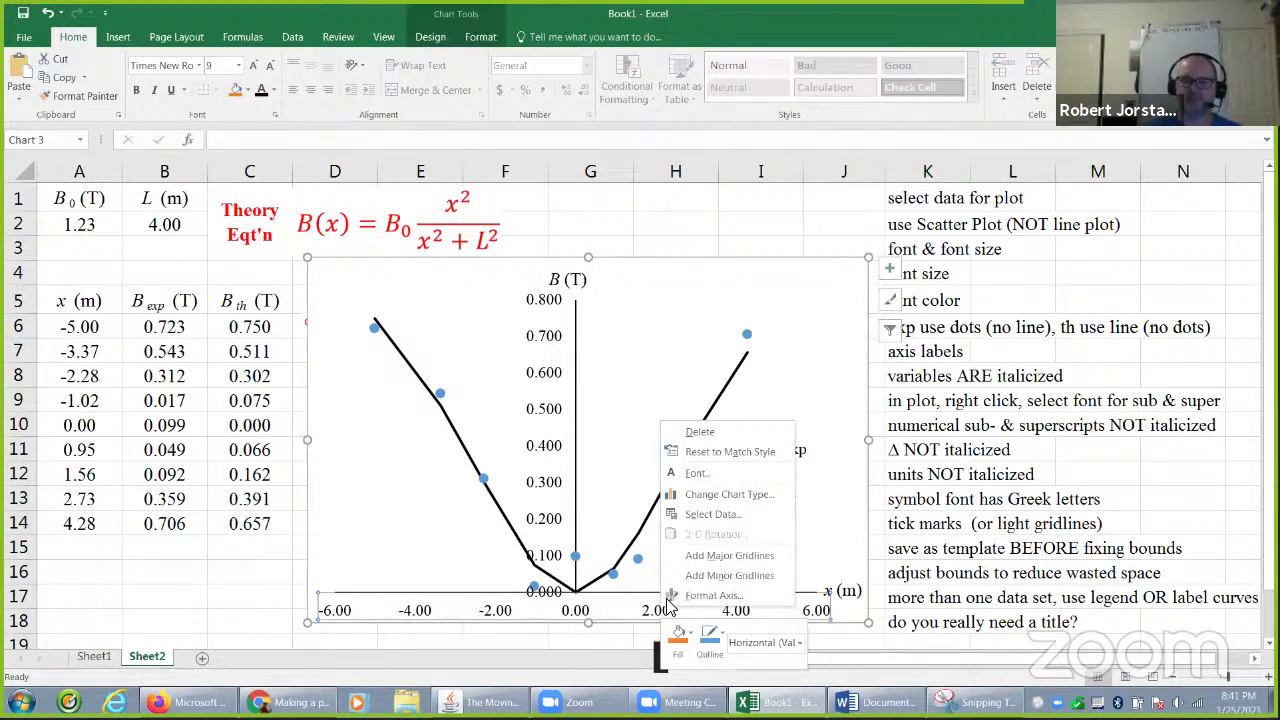
key("Escape")
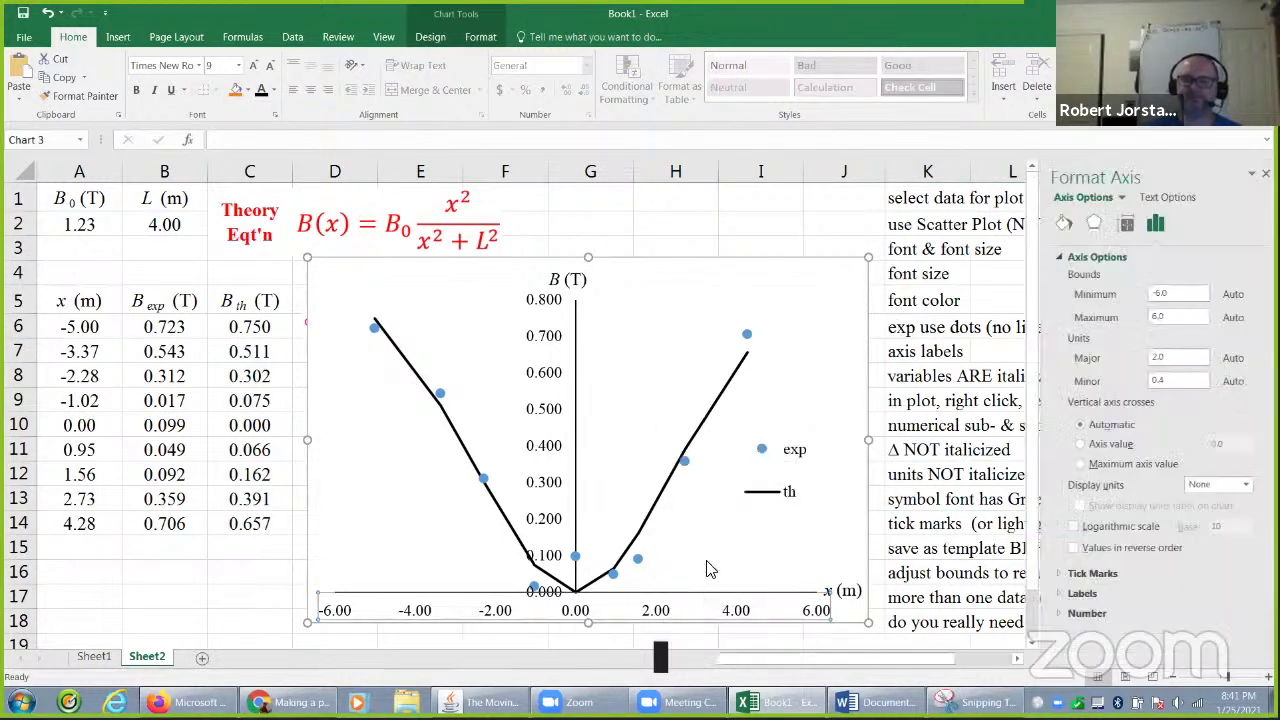
left_click(1114, 574)
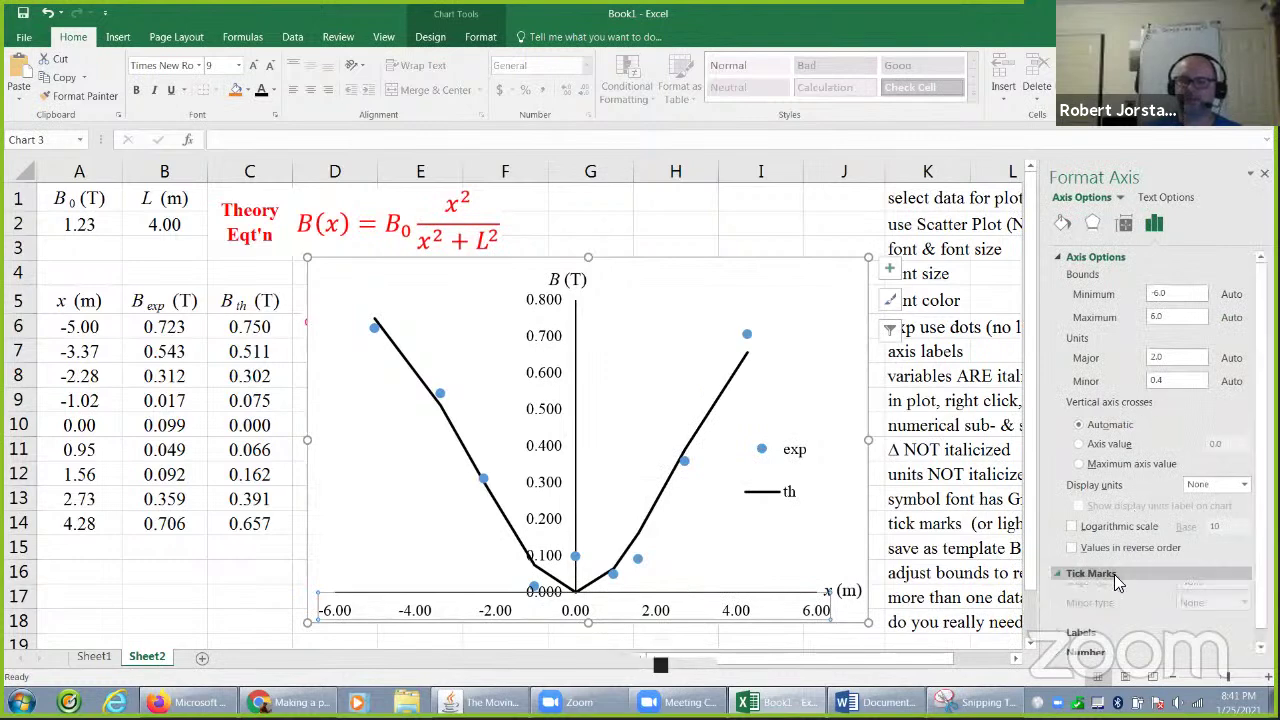
left_click(1203, 592)
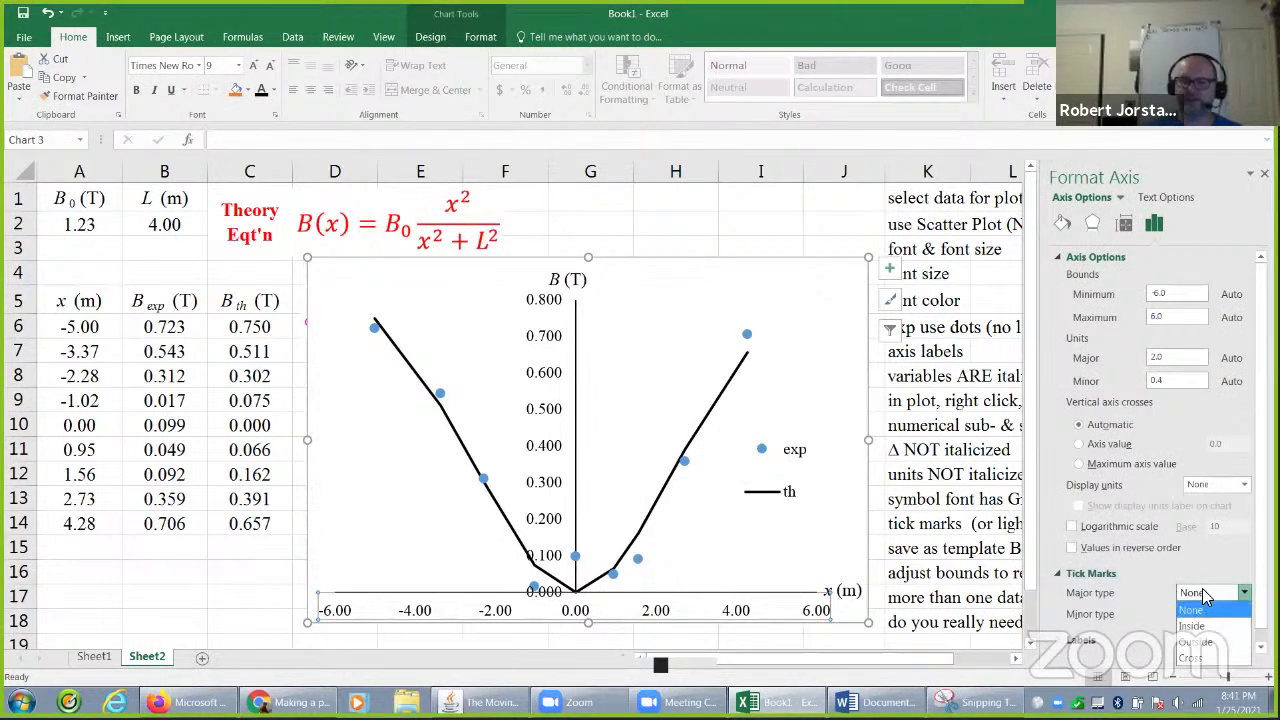
left_click(1203, 628)
left_click(1210, 613)
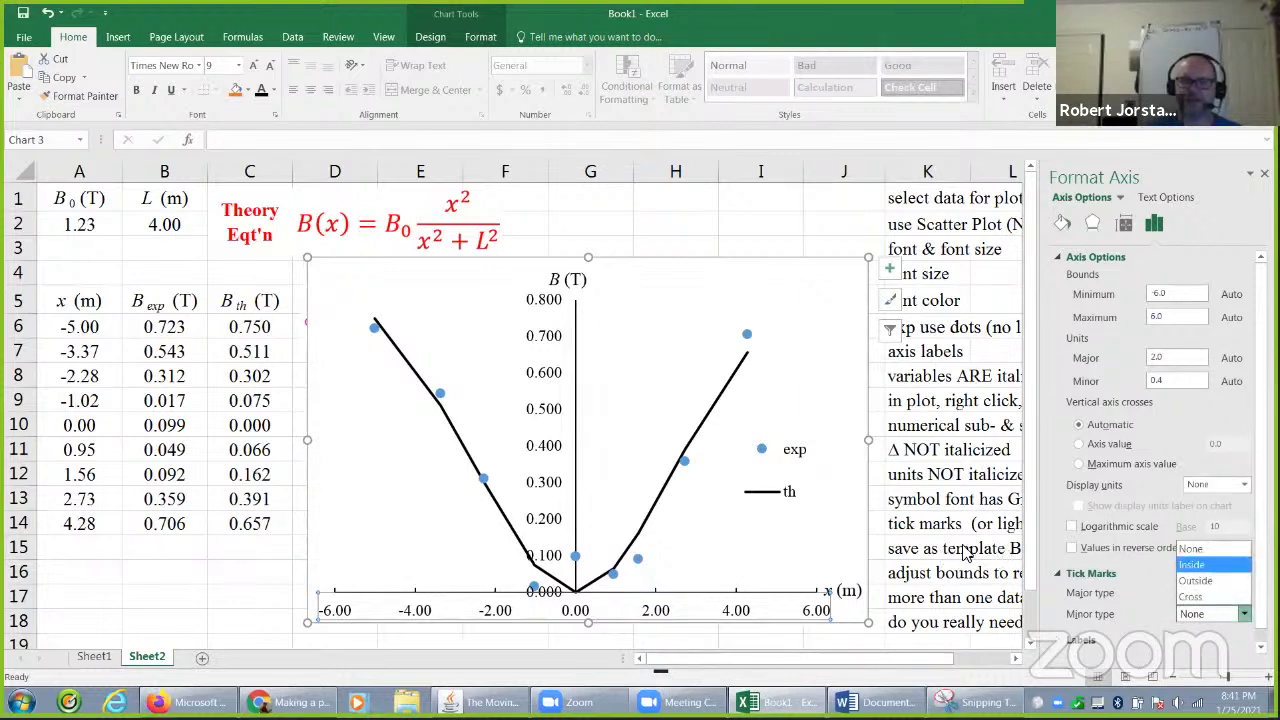
Step: Set the major tick mark type of the chart's vertical axis to Cross
left_click(545, 378)
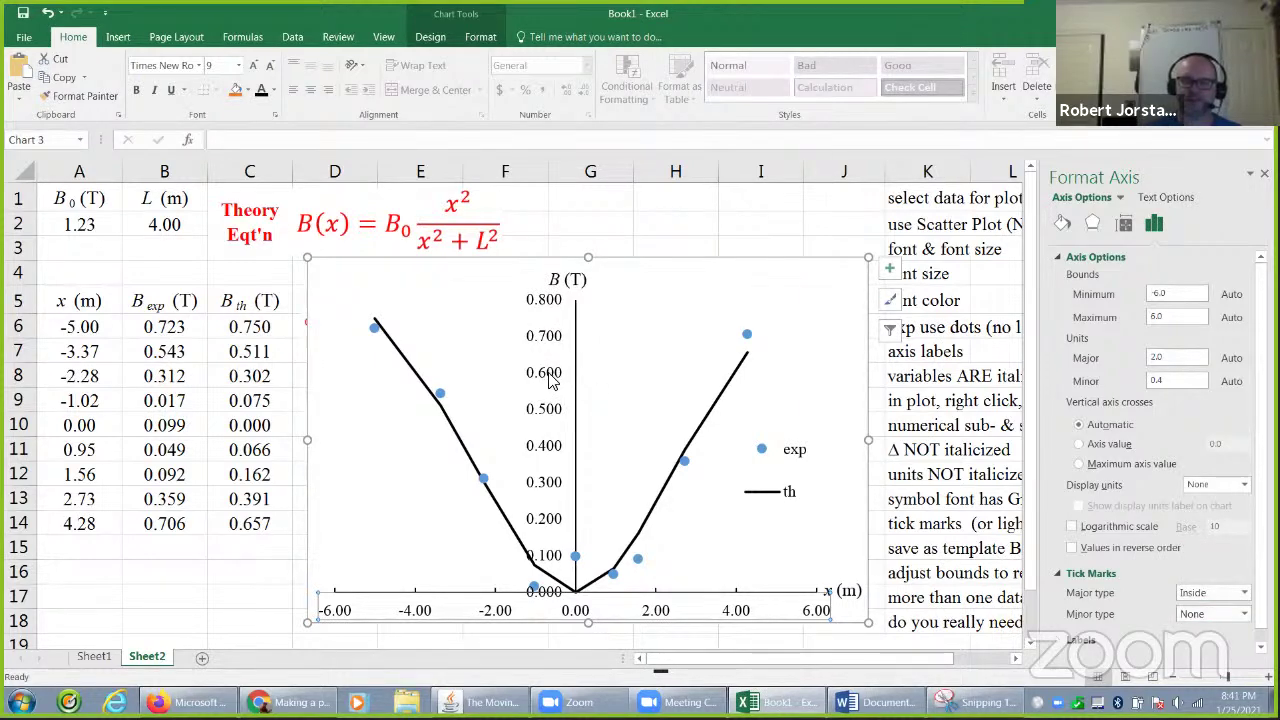
left_click(545, 378)
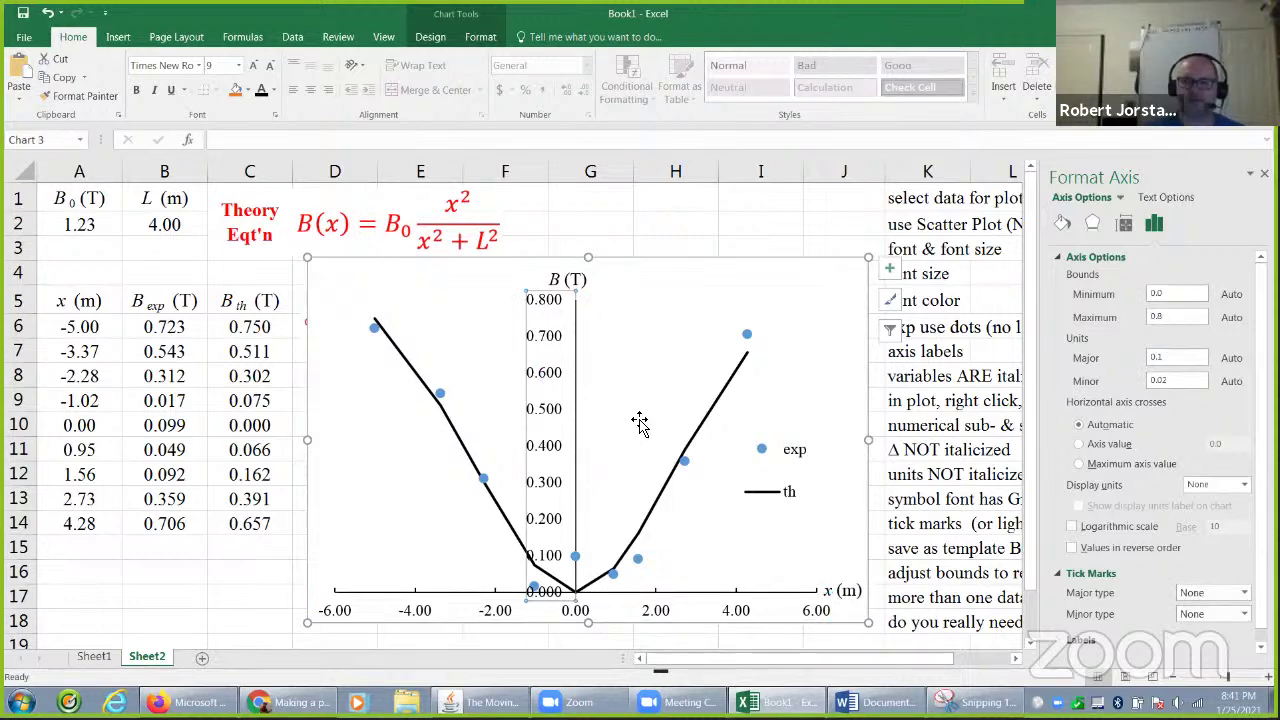
left_click(1243, 593)
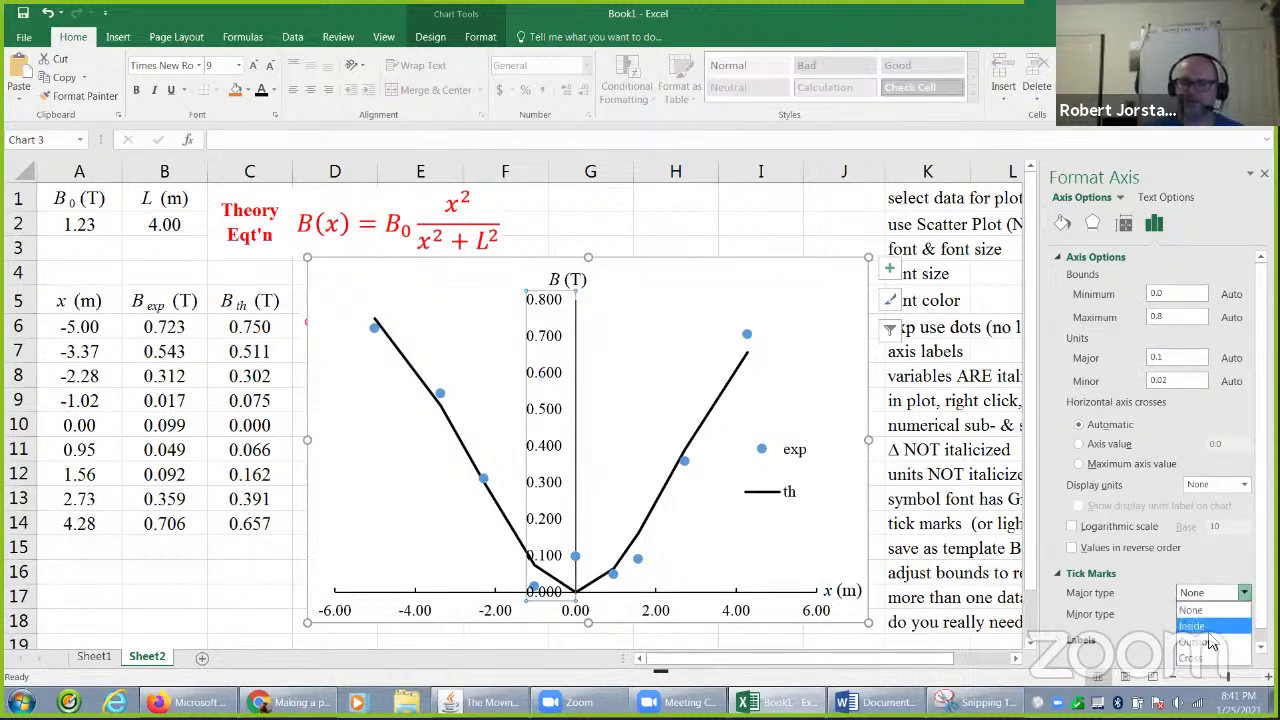
left_click(1210, 643)
left_click(1230, 595)
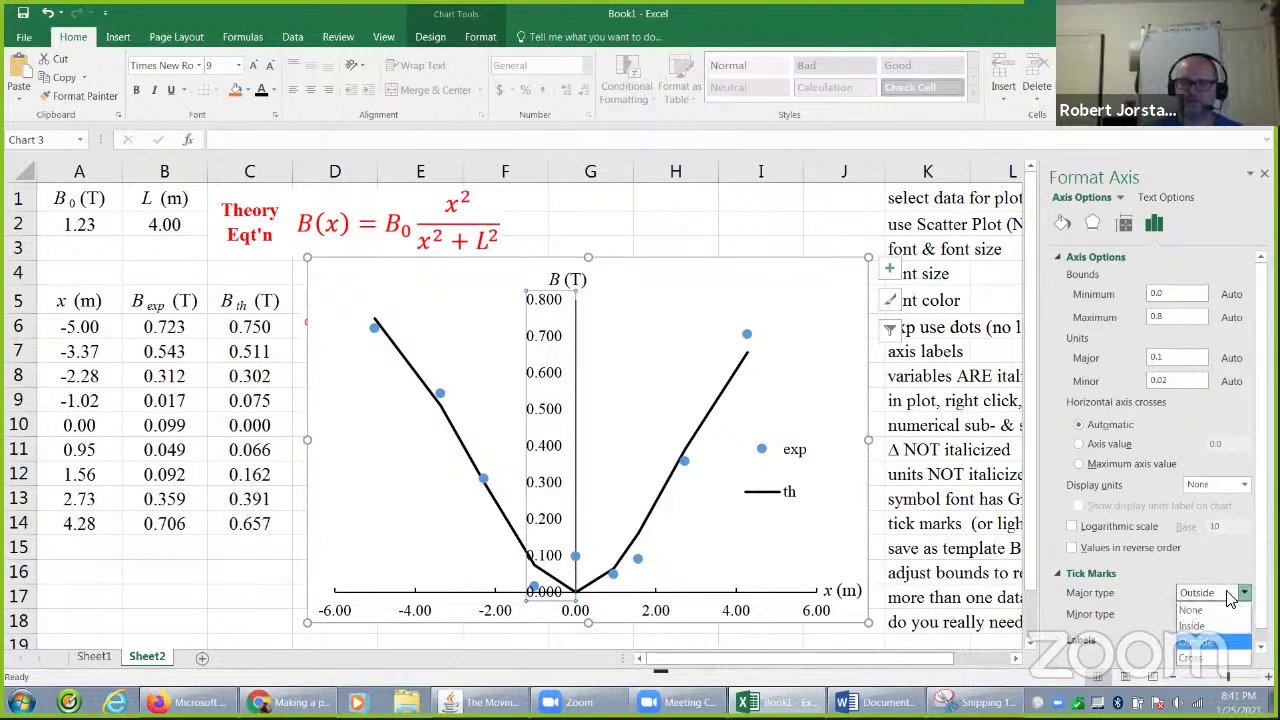
left_click(1208, 656)
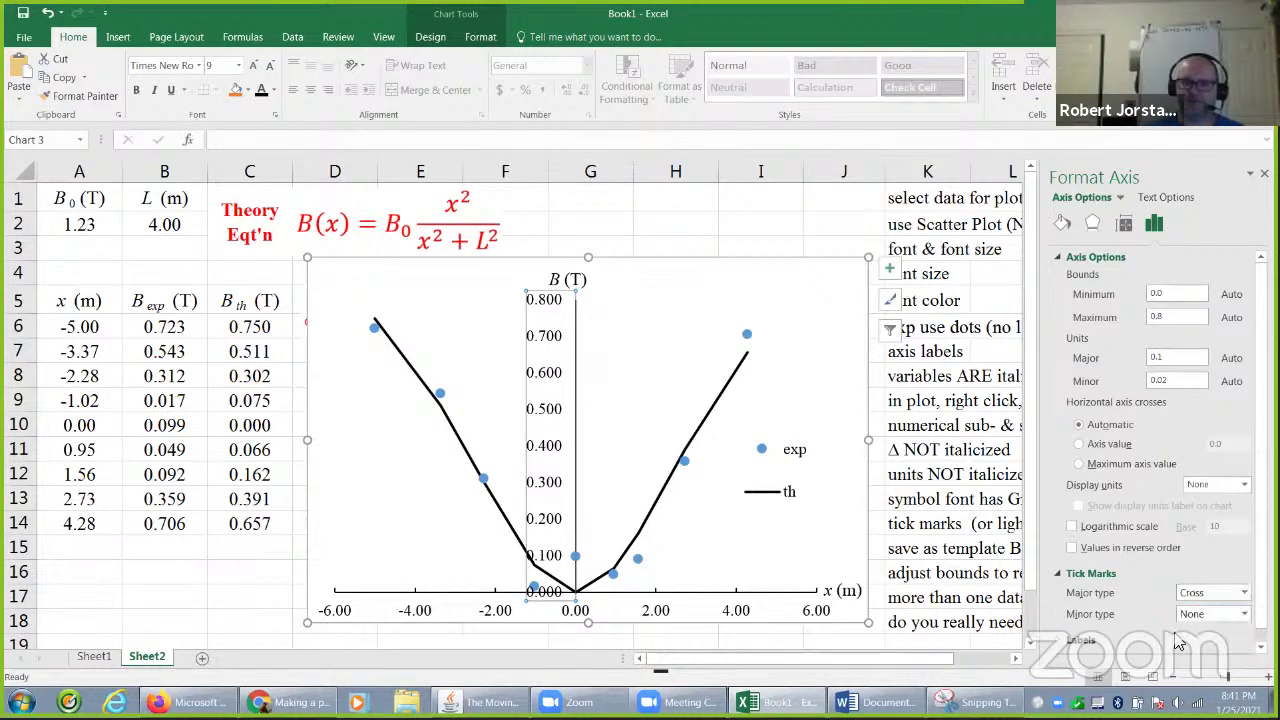
left_click(658, 425)
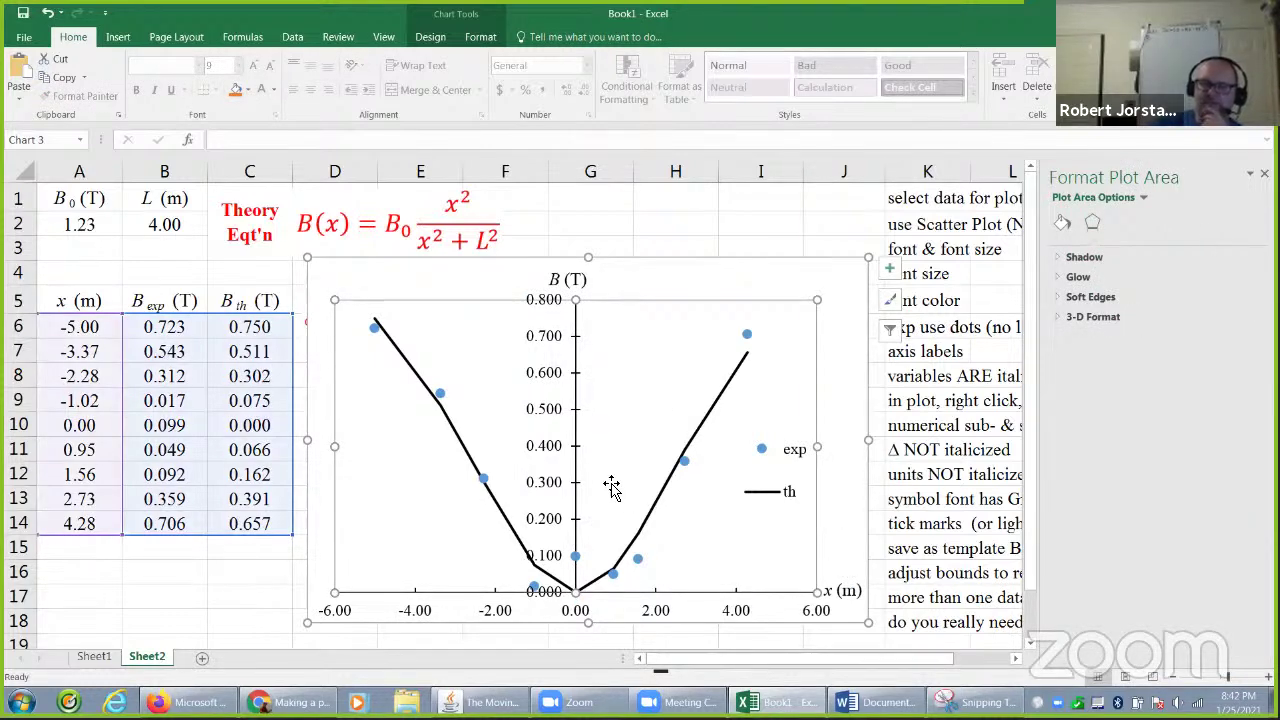
Step: Add vertical major gridlines to the chart and format them as light gray, 0.25 pt dashed lines
left_click(740, 597)
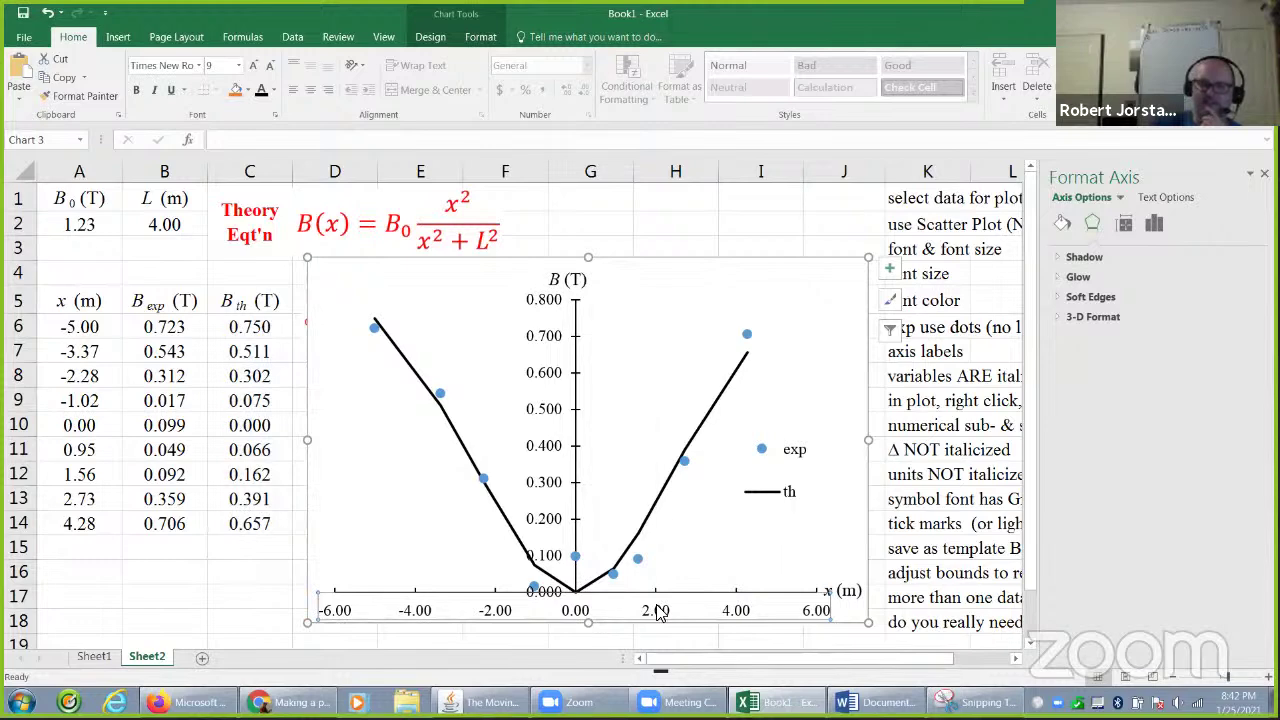
right_click(658, 612)
key("Escape")
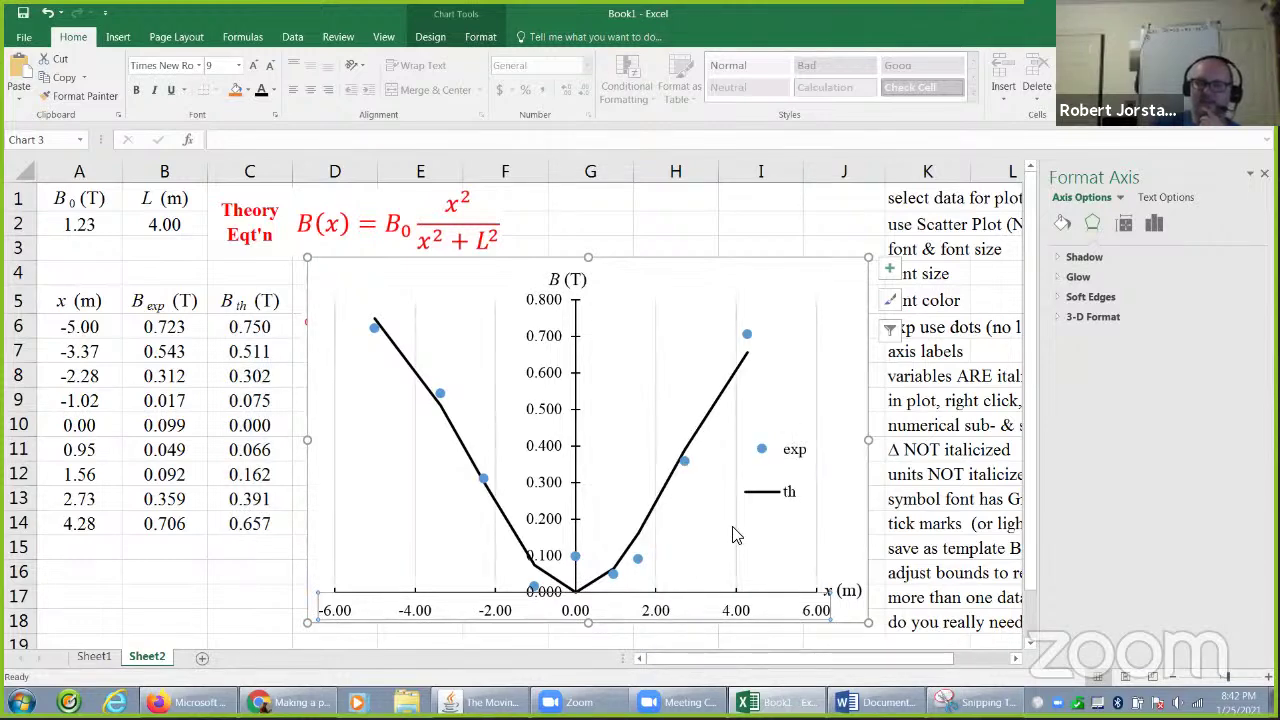
left_click(735, 535)
left_click(1062, 224)
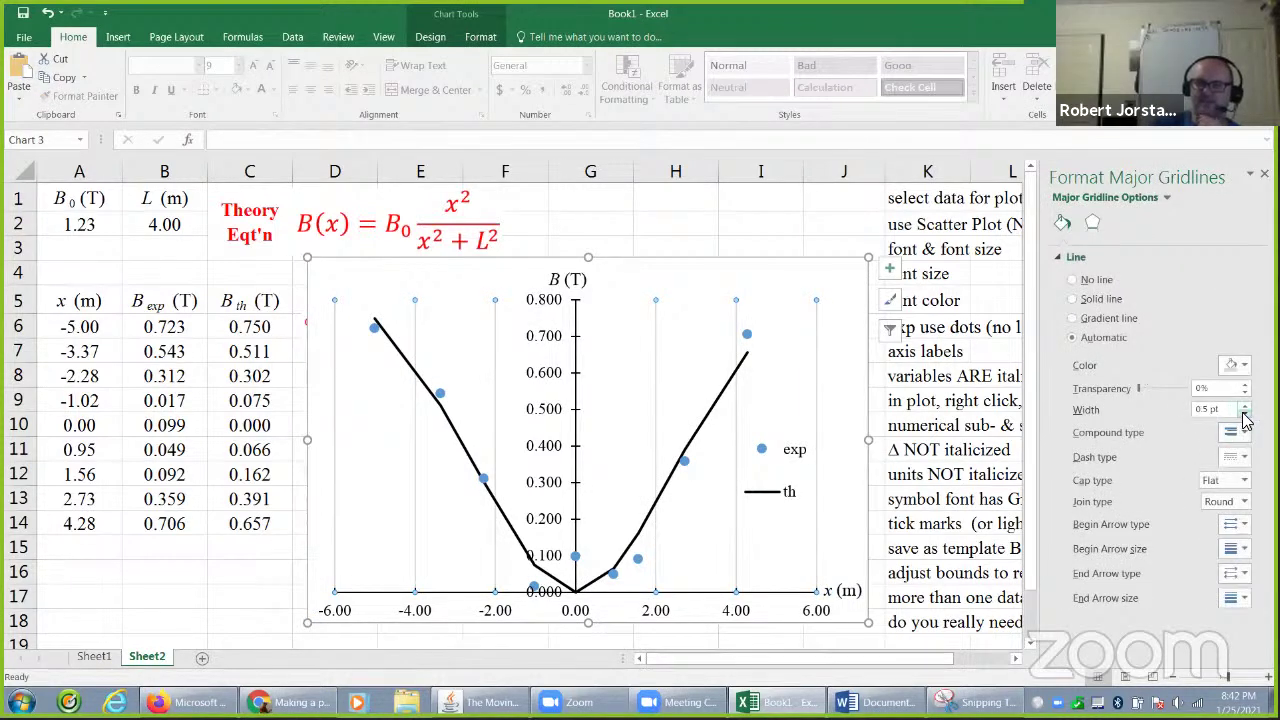
left_click(1243, 365)
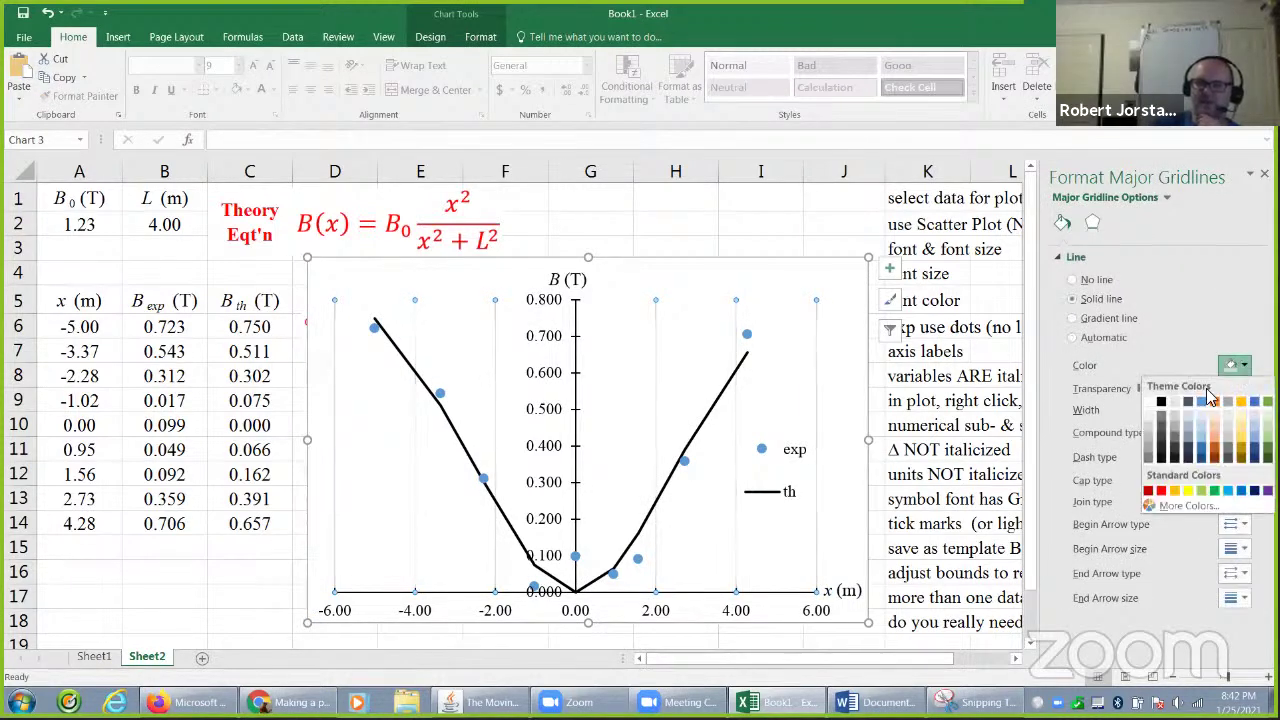
left_click(1146, 432)
left_click(1240, 457)
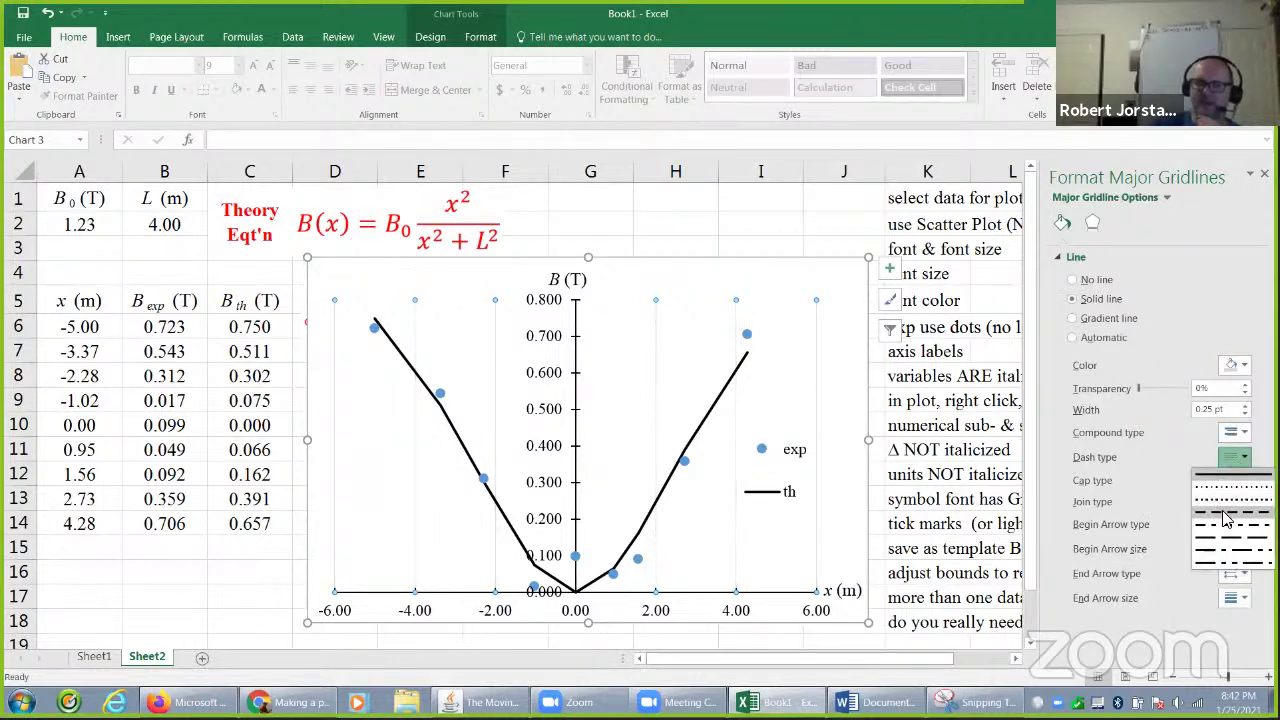
left_click(1225, 513)
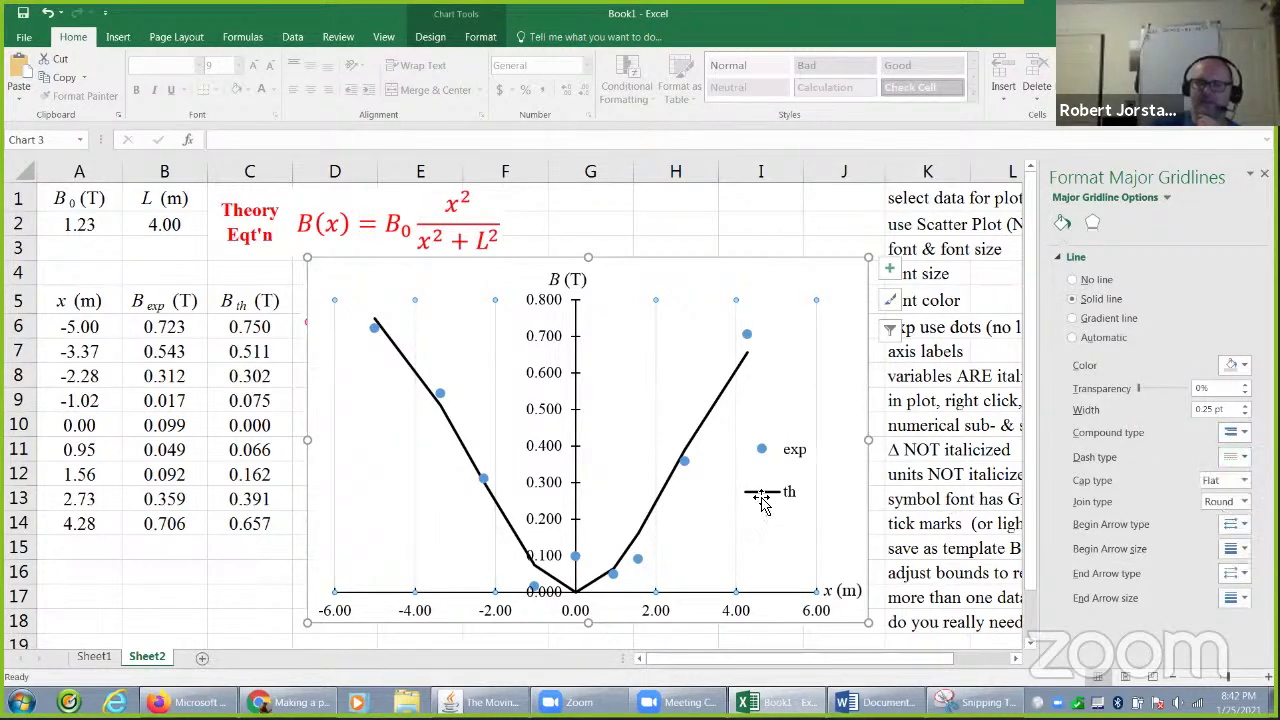
Step: Add horizontal major gridlines and try to make them light gray, 0.25 pt and dashed
left_click(556, 417)
right_click(558, 414)
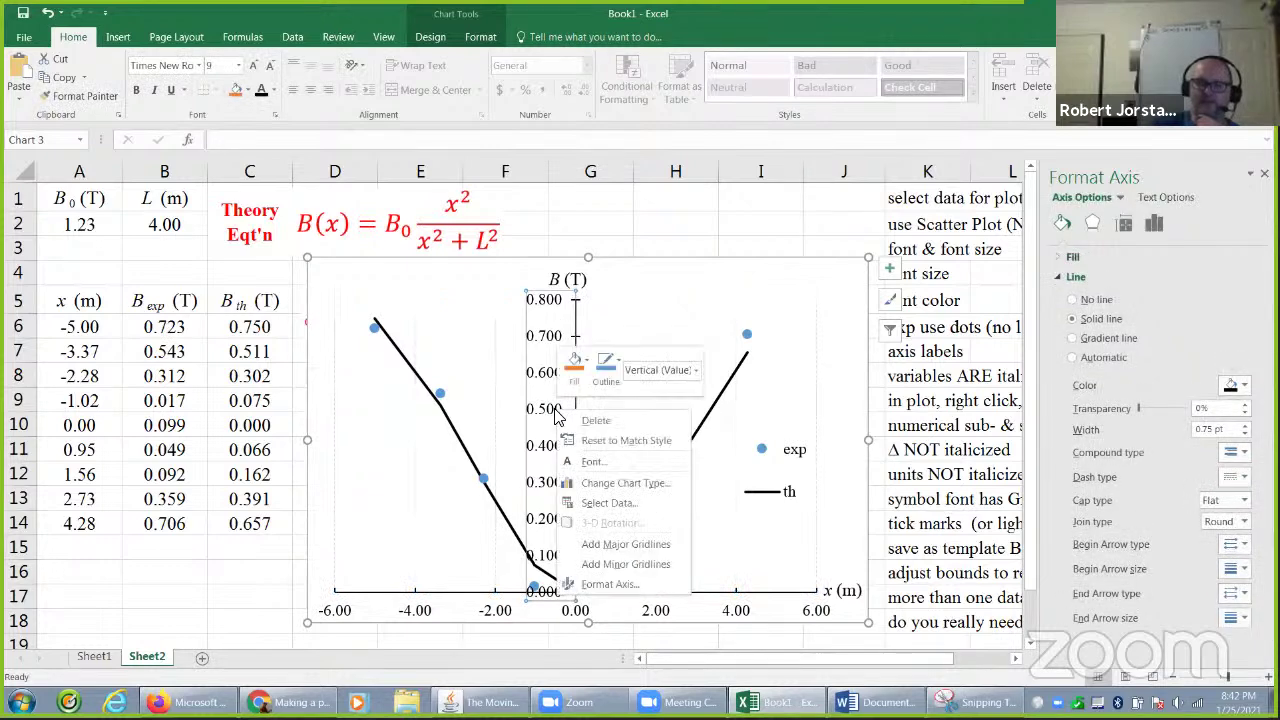
left_click(610, 544)
left_click(1245, 433)
left_click(1245, 433)
left_click(1245, 484)
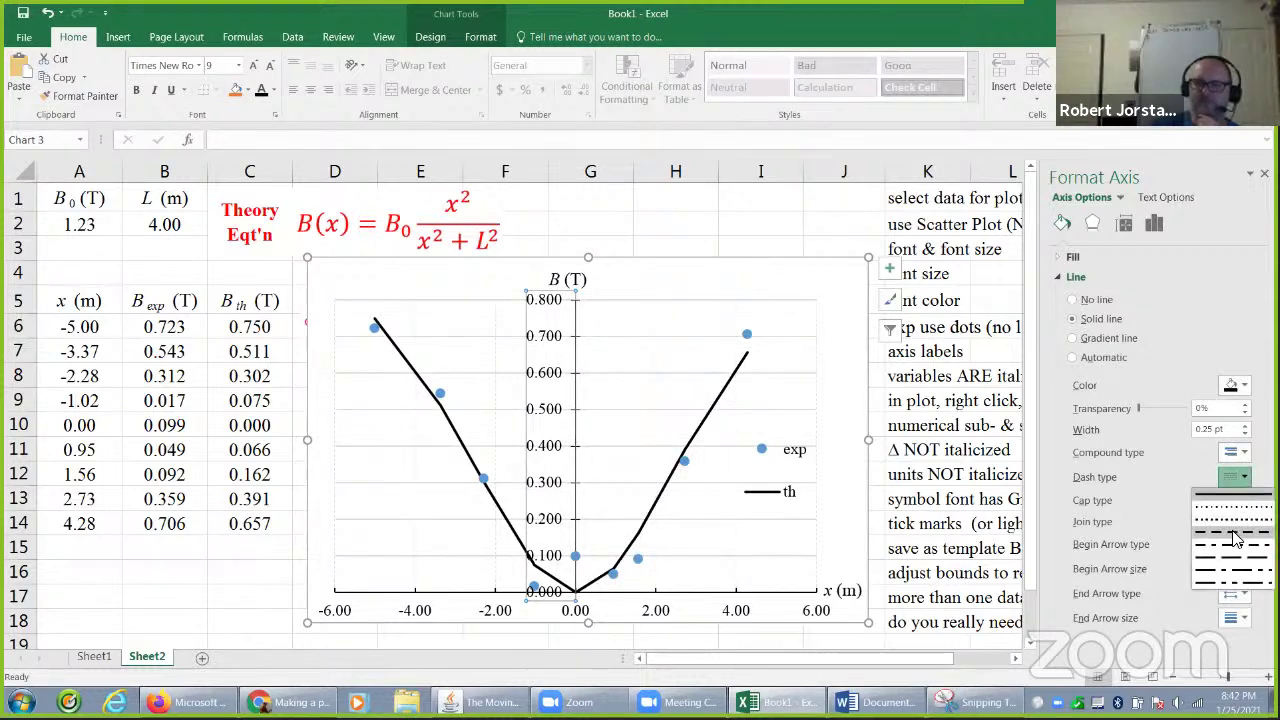
left_click(1238, 528)
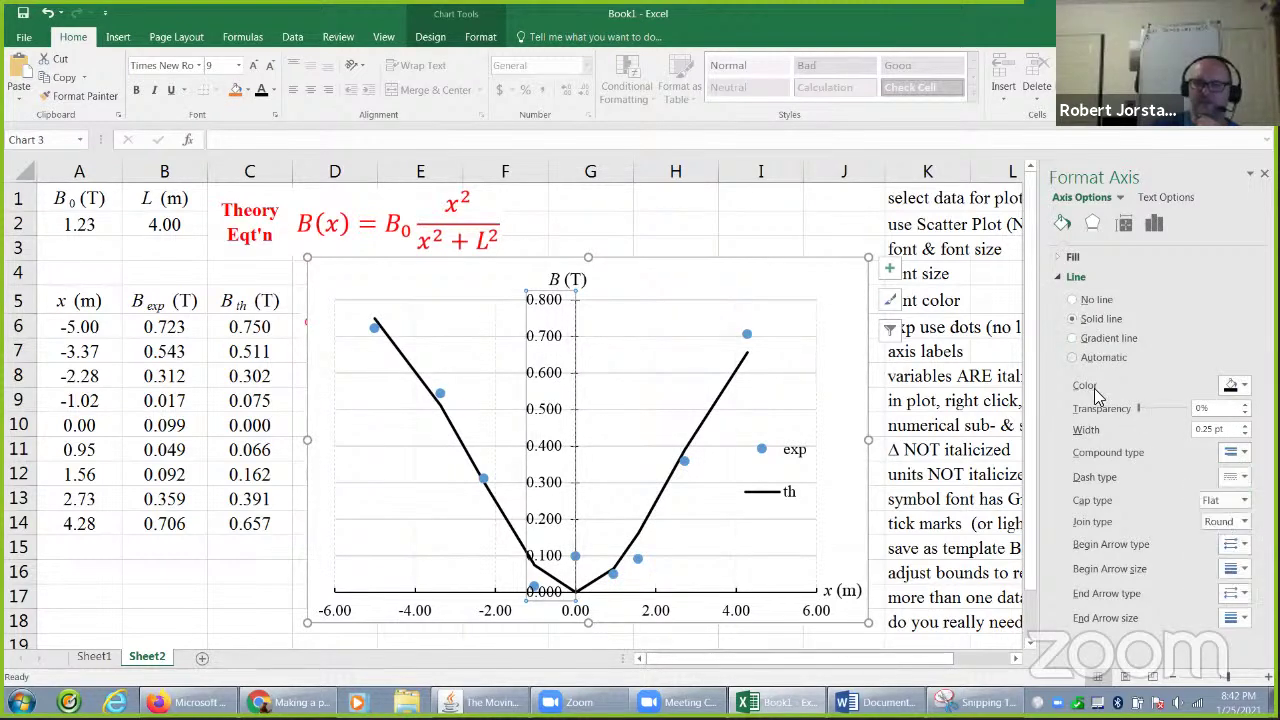
left_click(1235, 385)
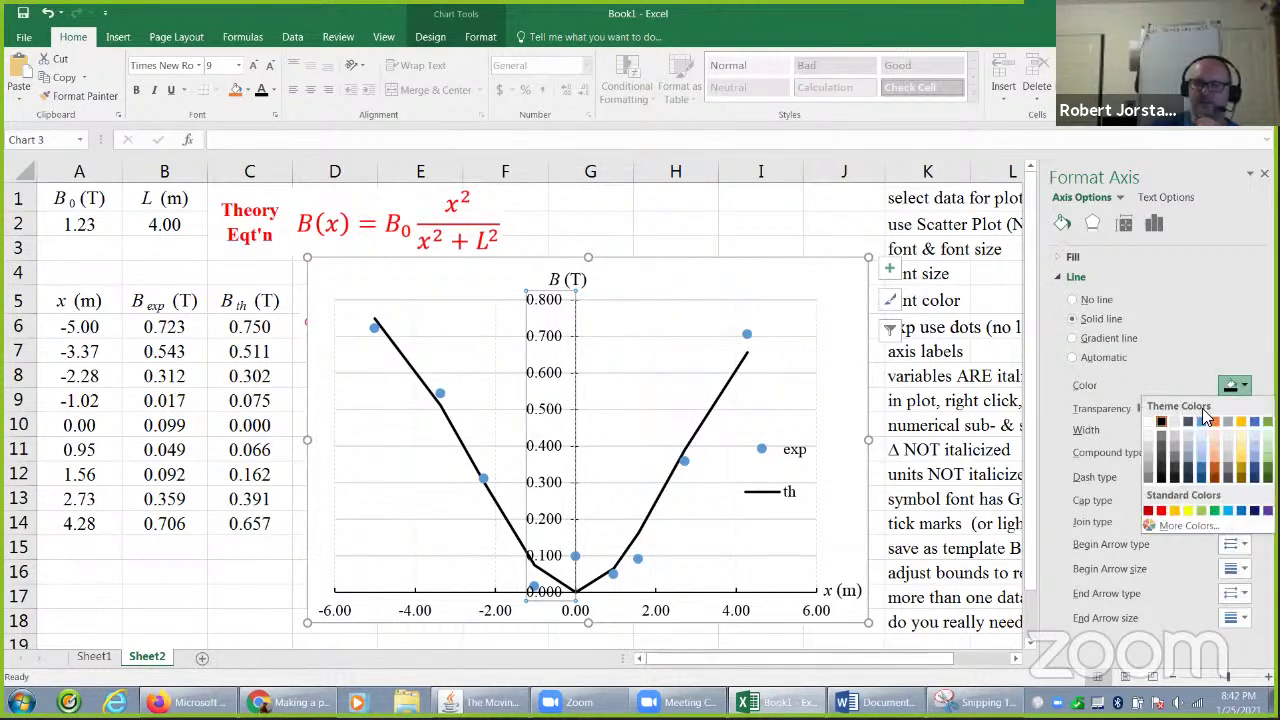
left_click(1151, 439)
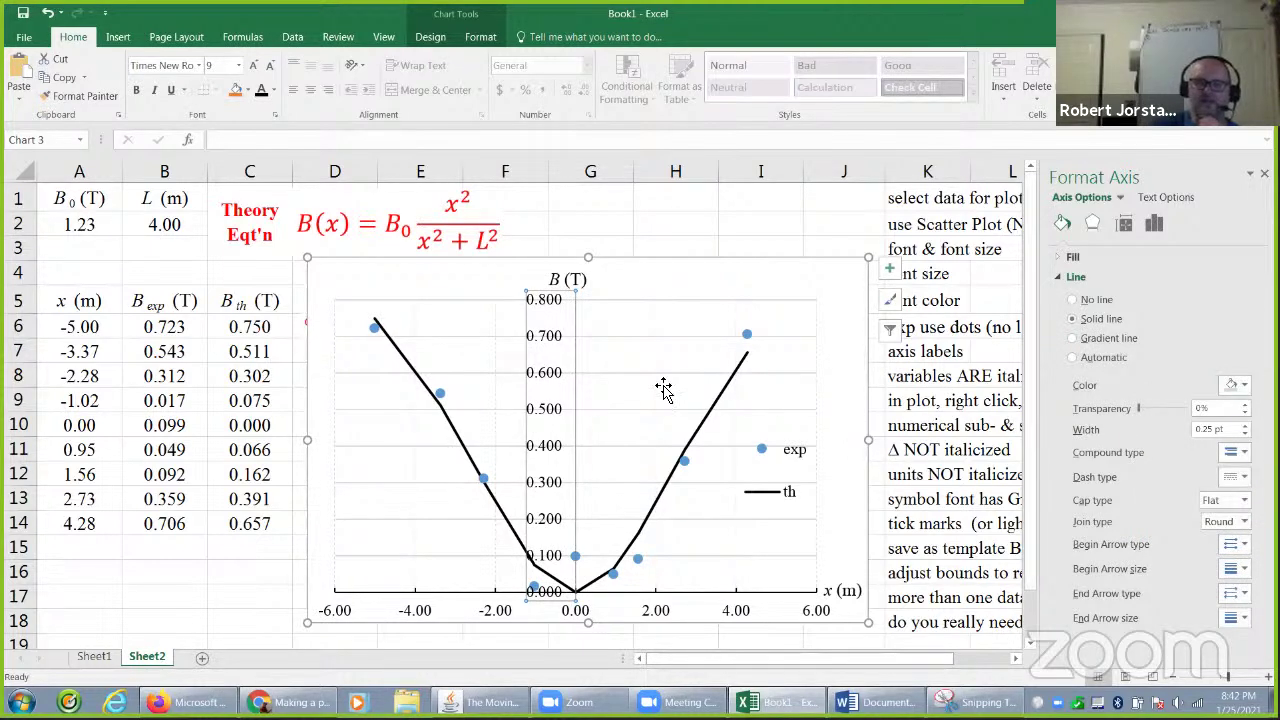
left_click(637, 408)
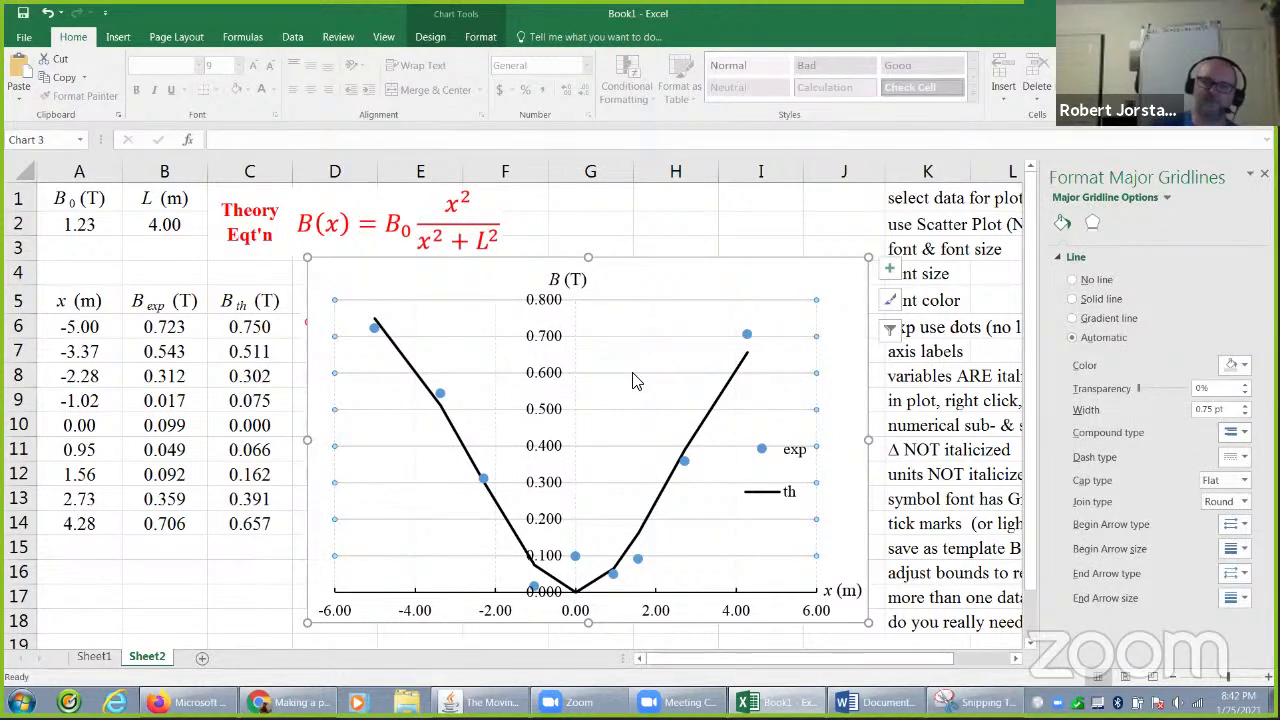
Step: Undo the gridlines and their line formatting, keeping the tick marks on both axes
left_click(48, 20)
left_click(48, 20)
left_click(49, 20)
left_click(813, 294)
Step: Review the plotting notes in column K, from selecting data through saving the chart as a template
left_click(965, 476)
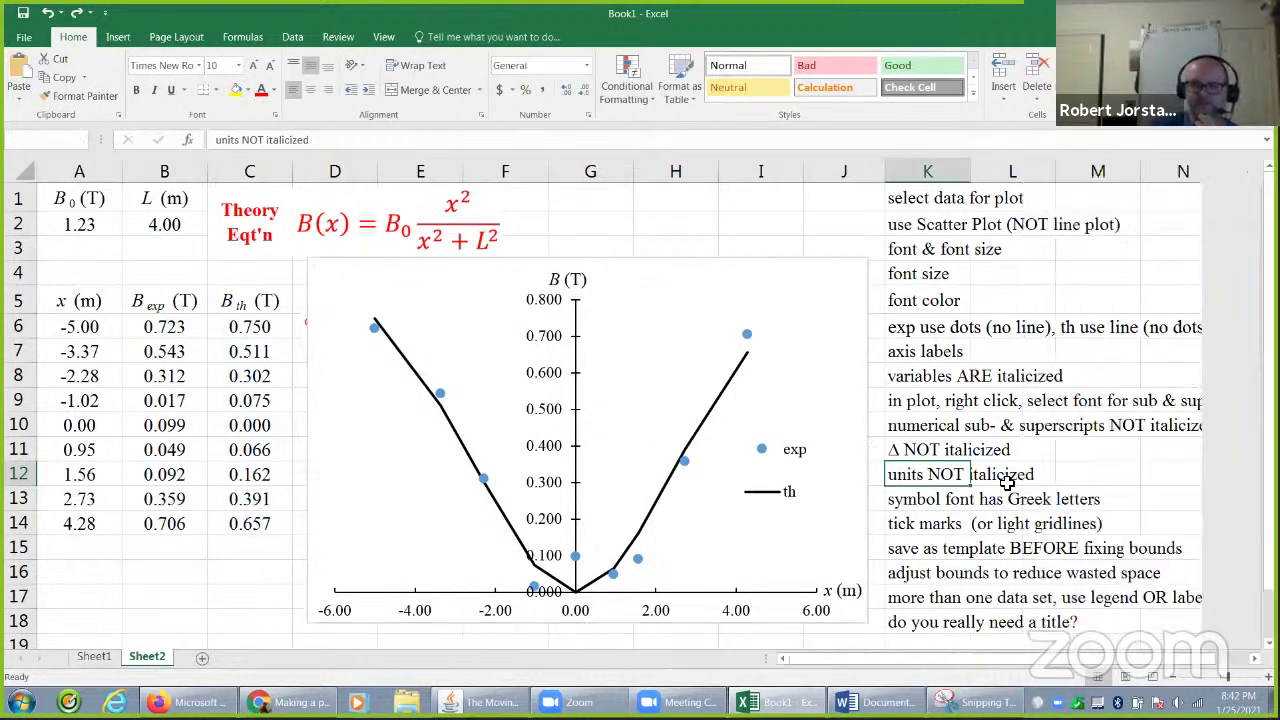
left_click(1012, 380)
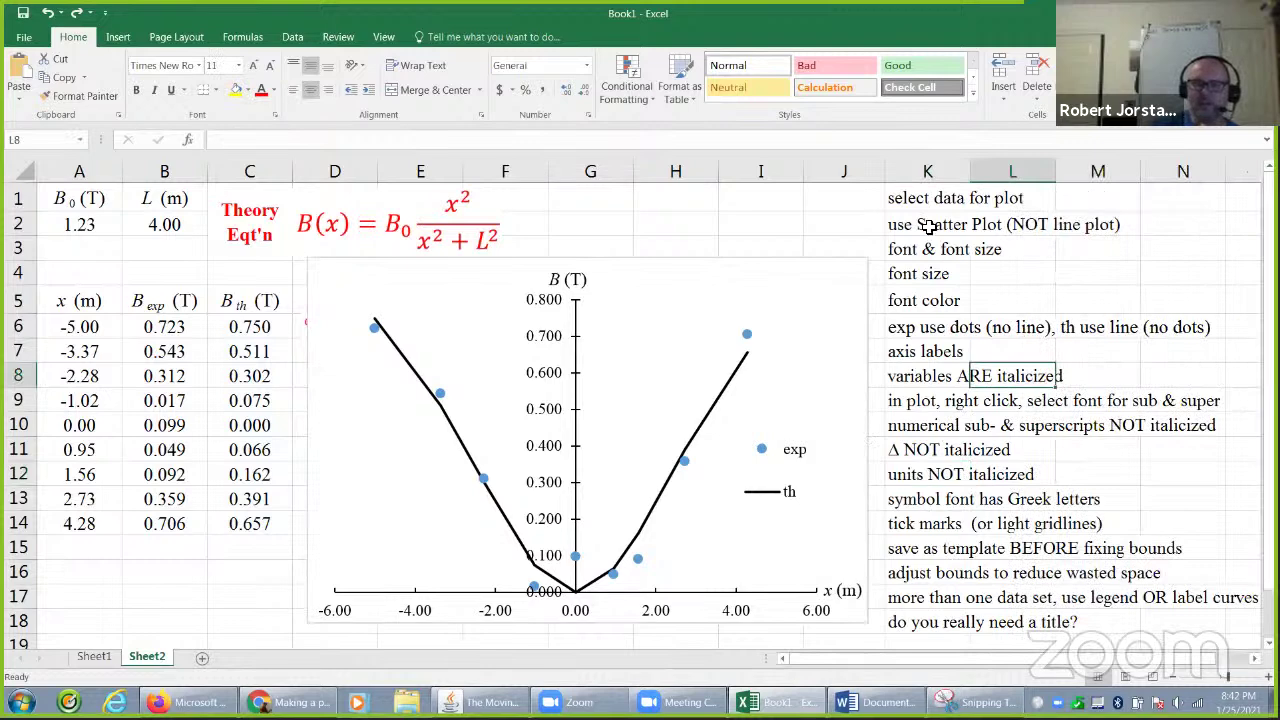
left_click_drag(931, 204, 940, 300)
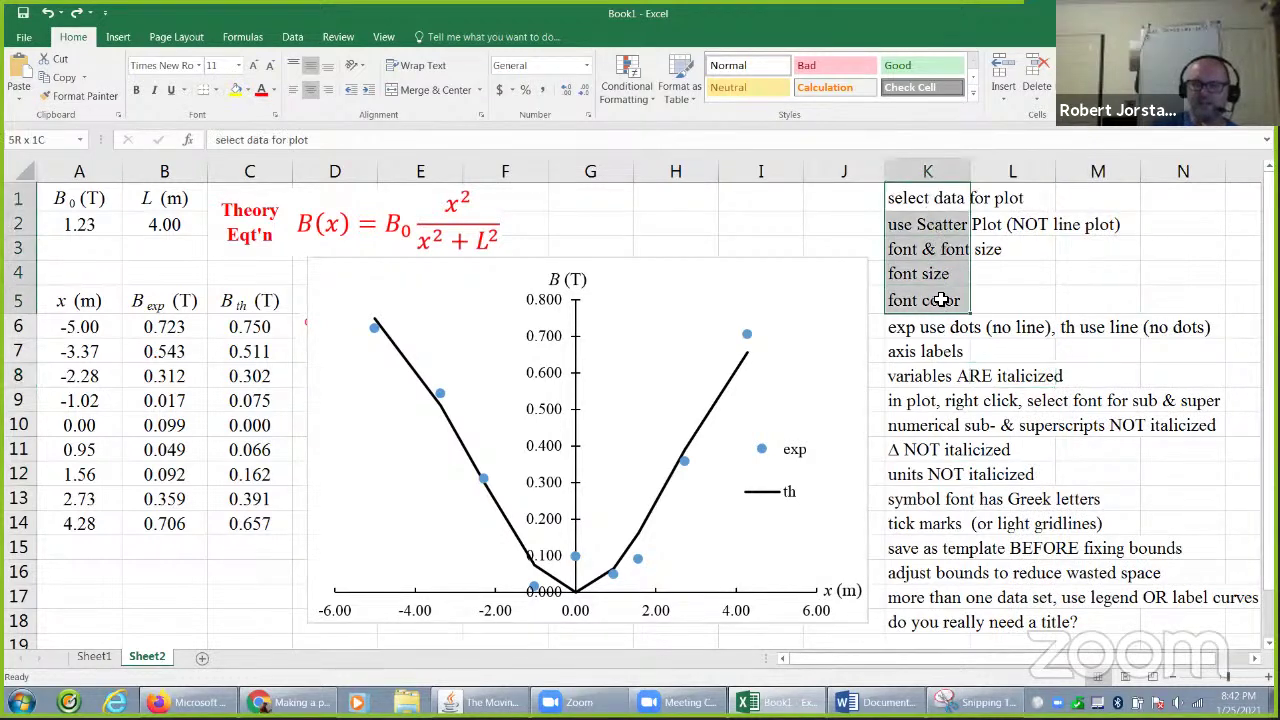
left_click(937, 334)
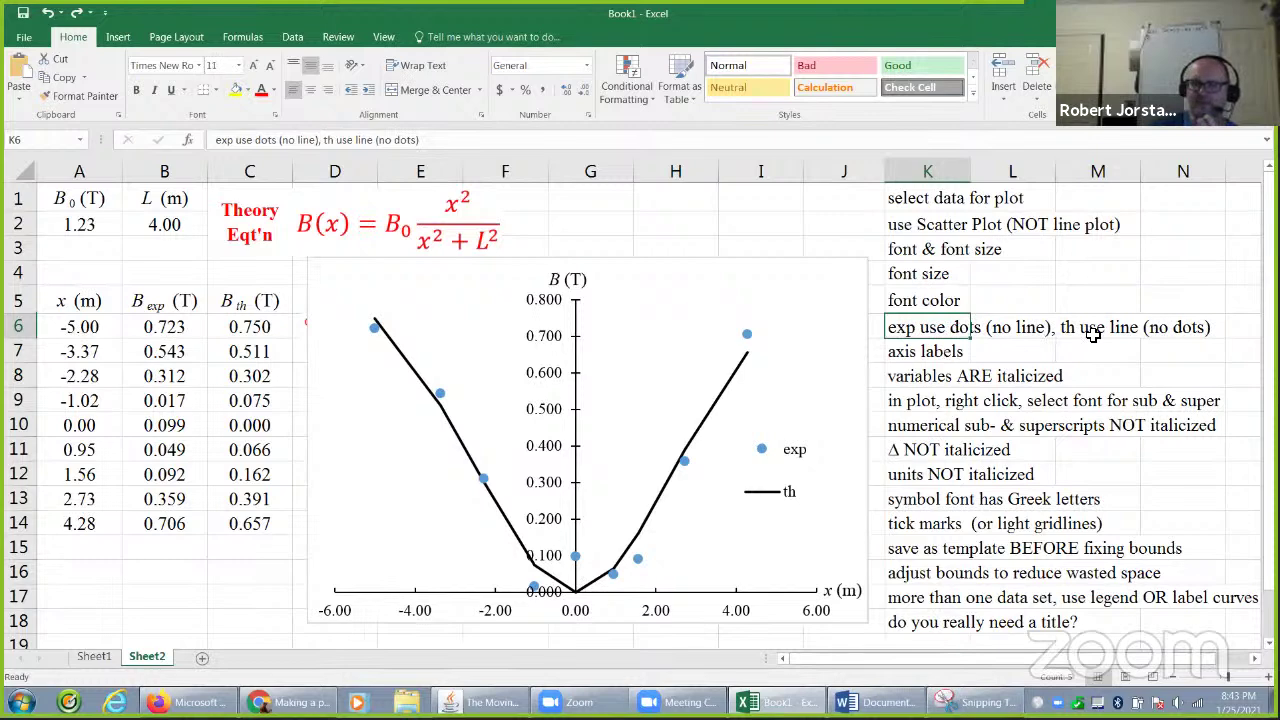
left_click(930, 354)
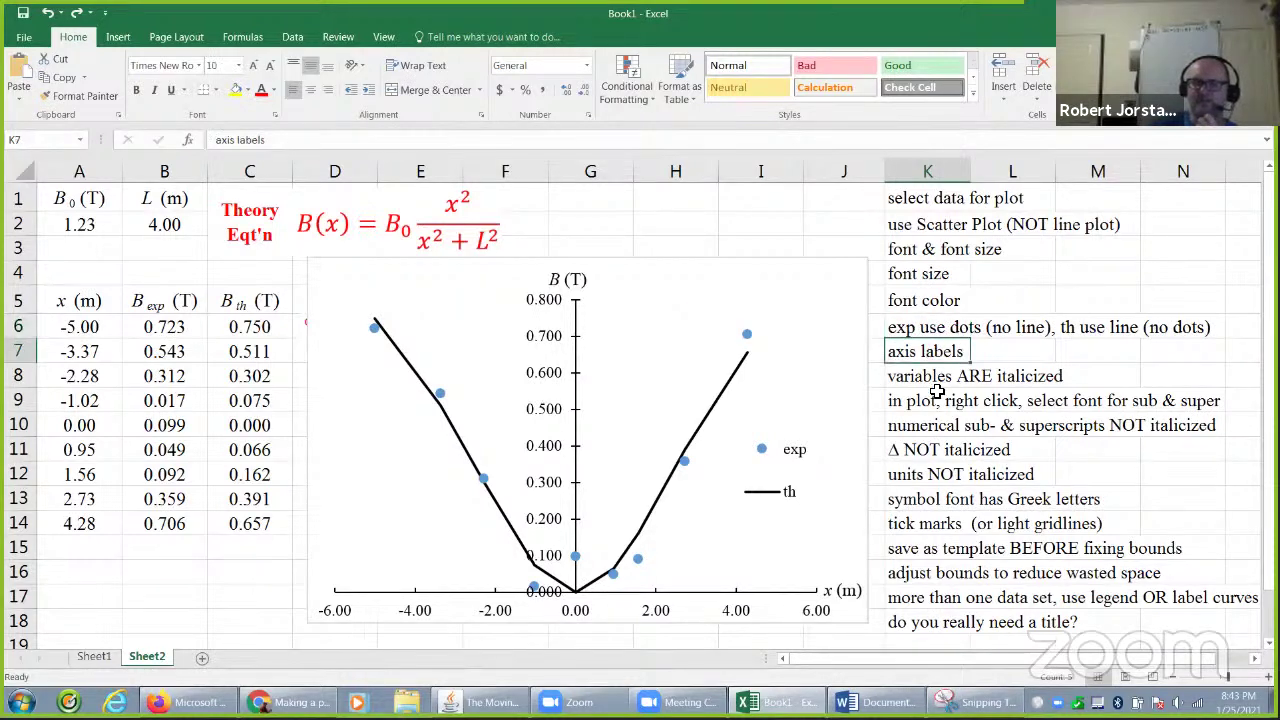
left_click(932, 382)
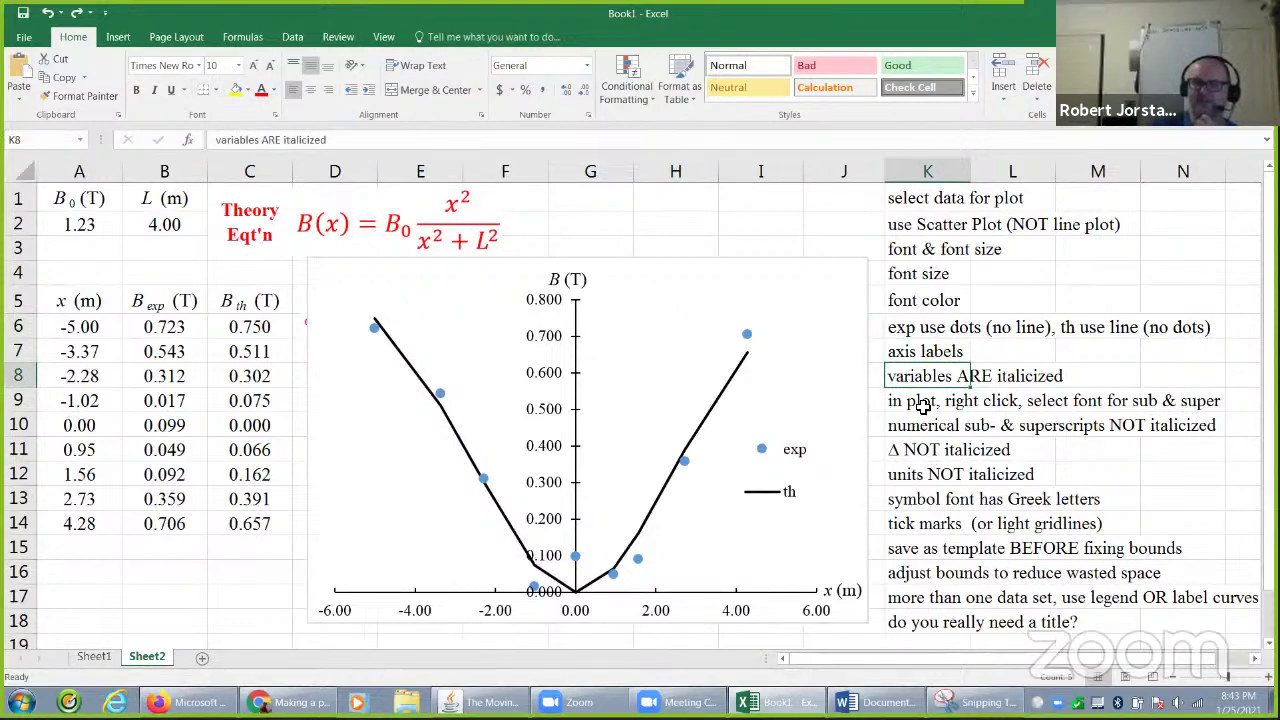
left_click(922, 405)
left_click(932, 455)
left_click(930, 494)
left_click(937, 523)
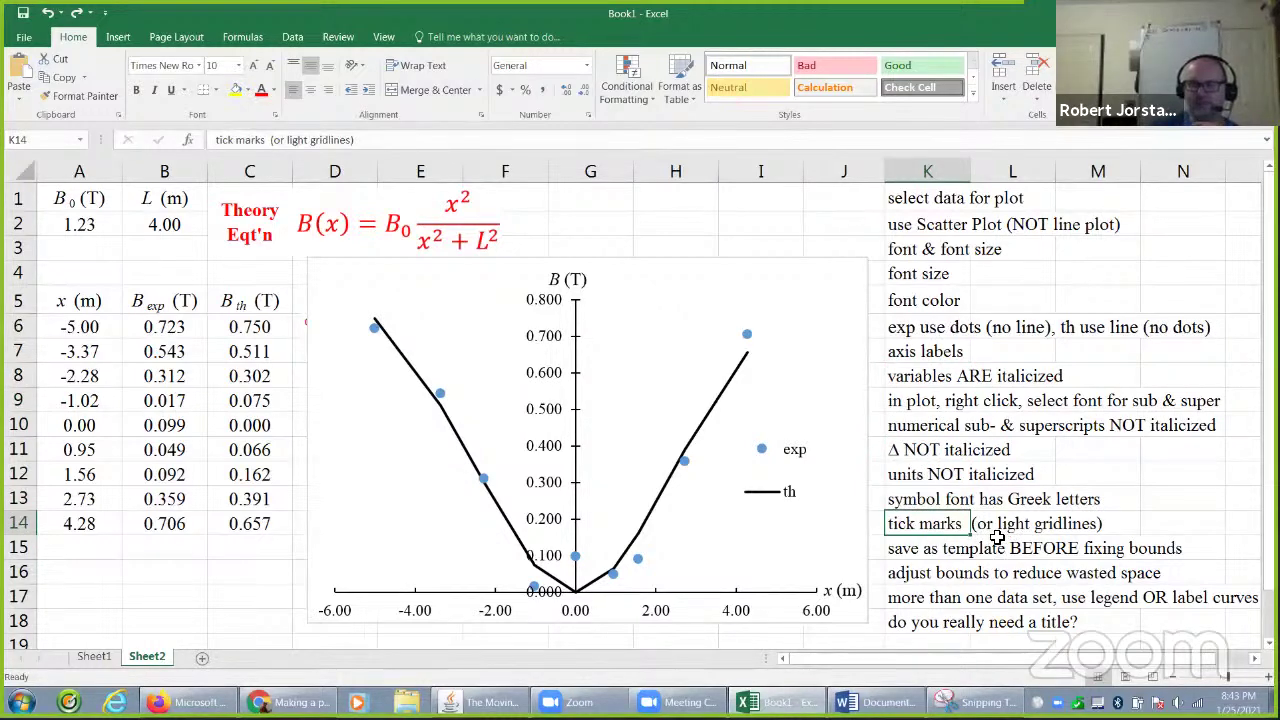
left_click(922, 550)
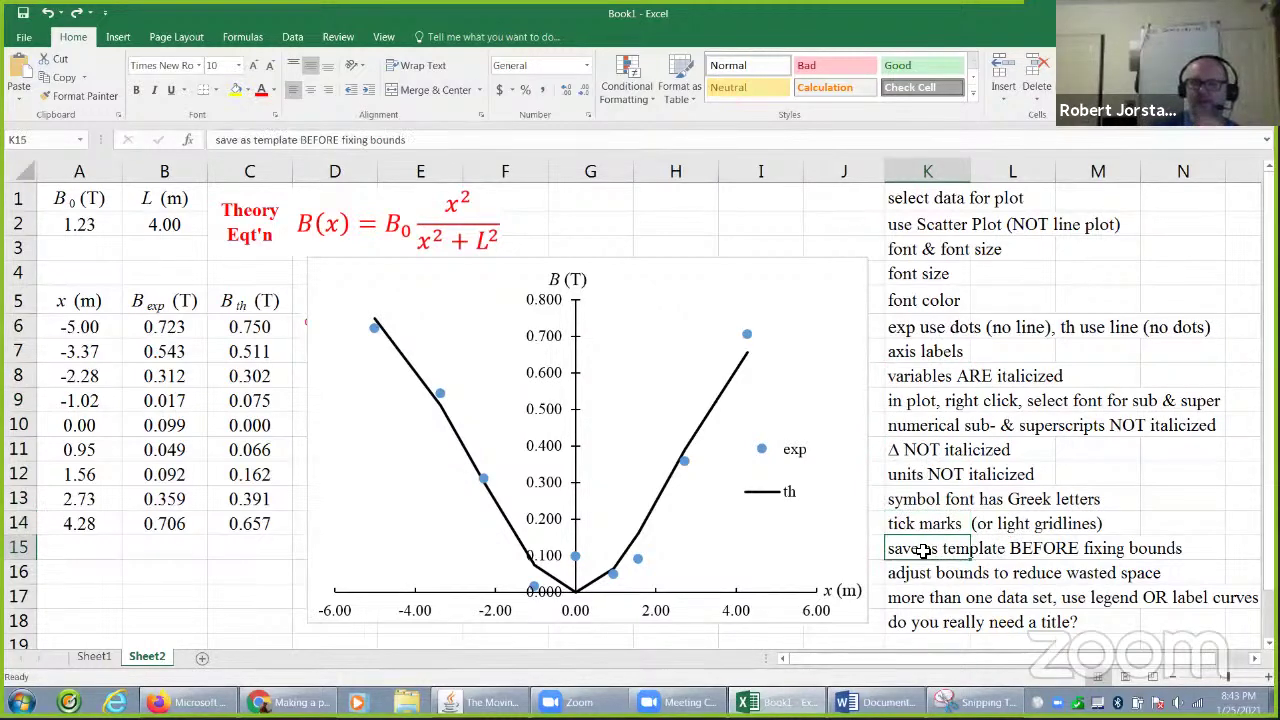
Step: Save the formatted chart as the chart template greatest_plot_ever, replacing the existing template file
left_click(815, 403)
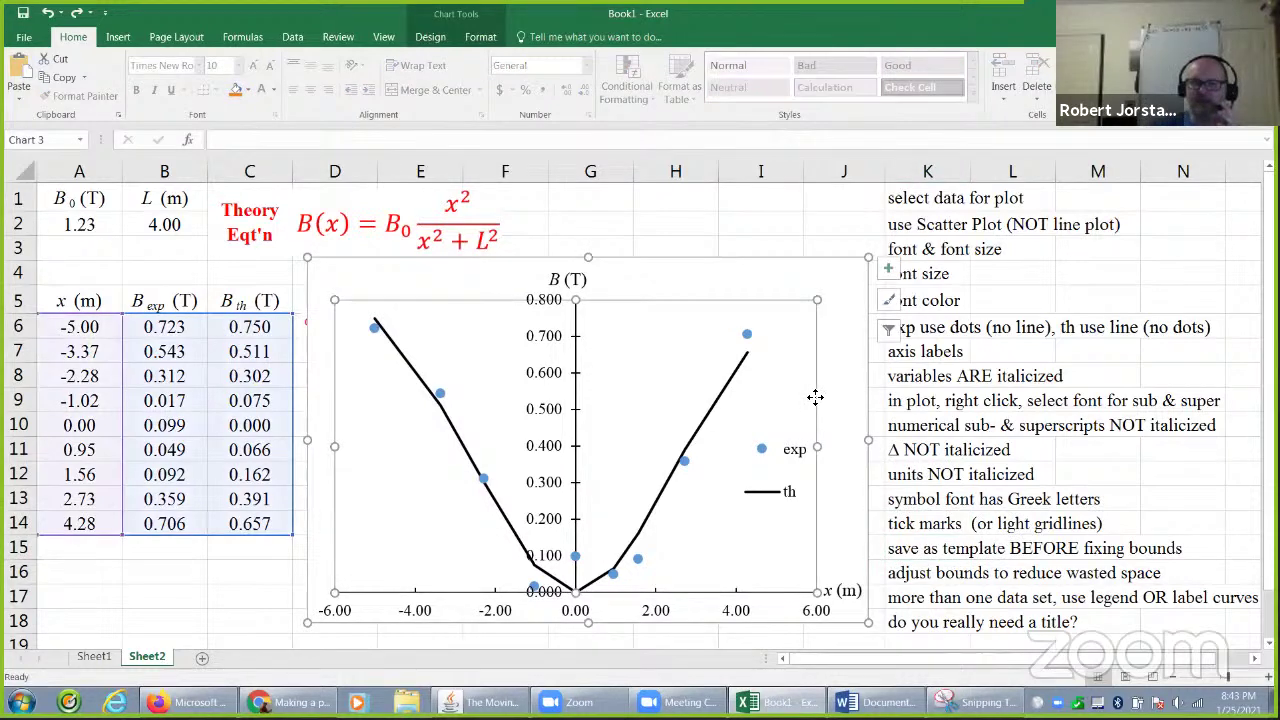
right_click(815, 402)
left_click(787, 285)
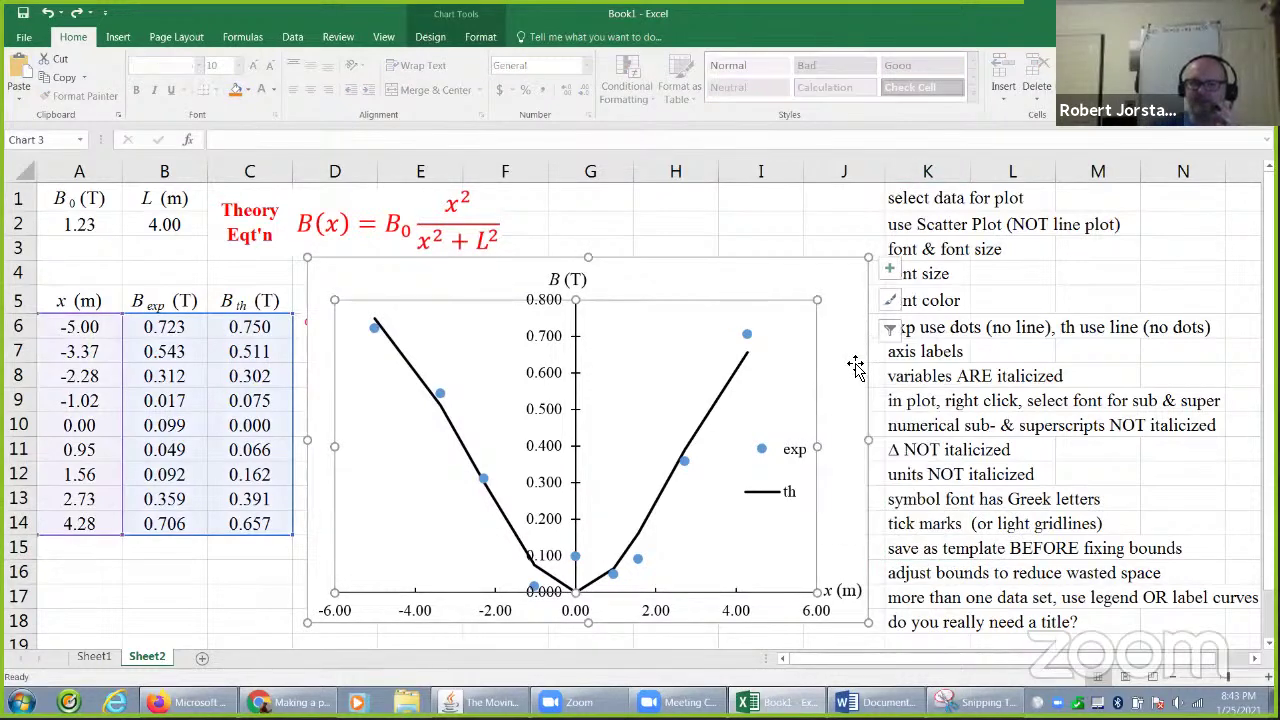
right_click(855, 364)
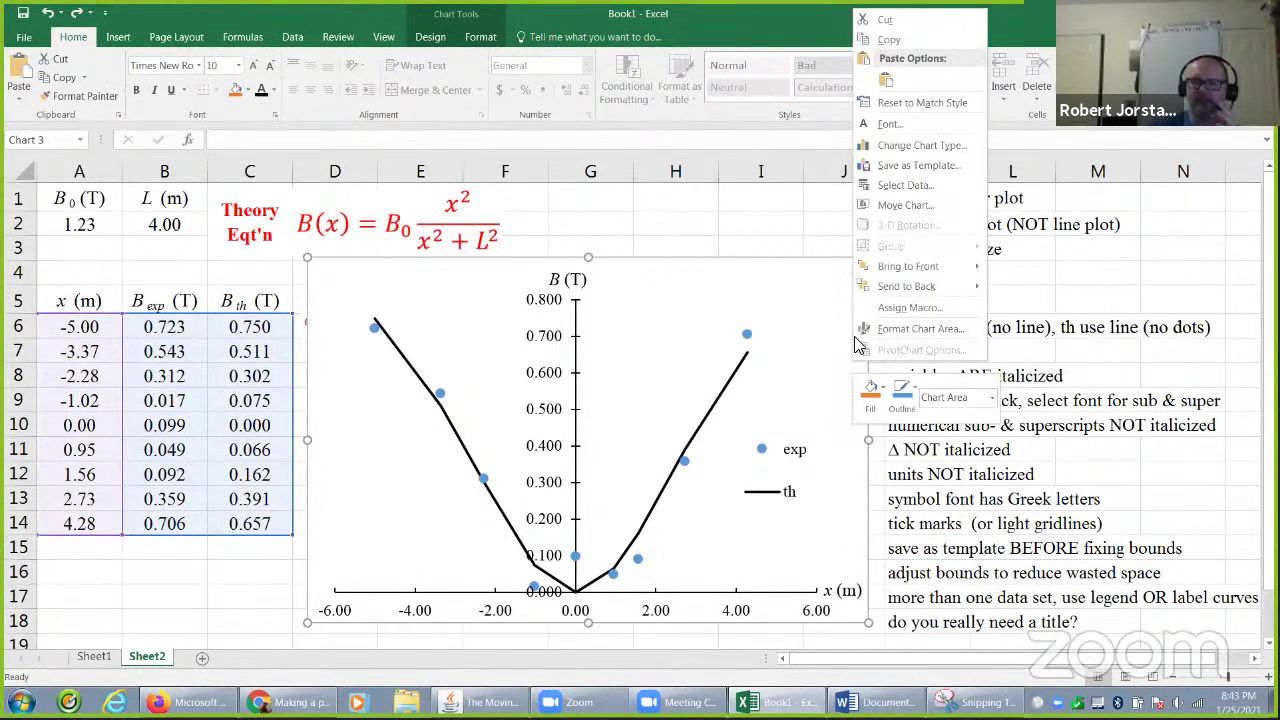
left_click(897, 168)
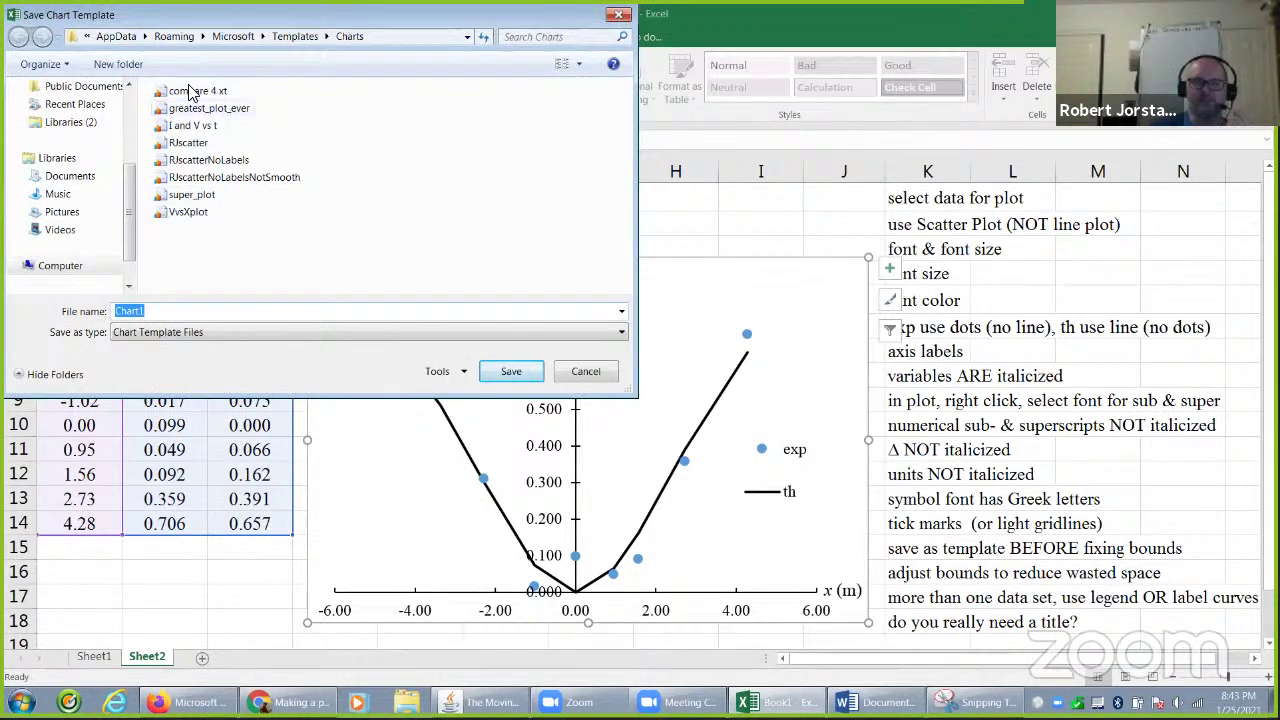
left_click(238, 112)
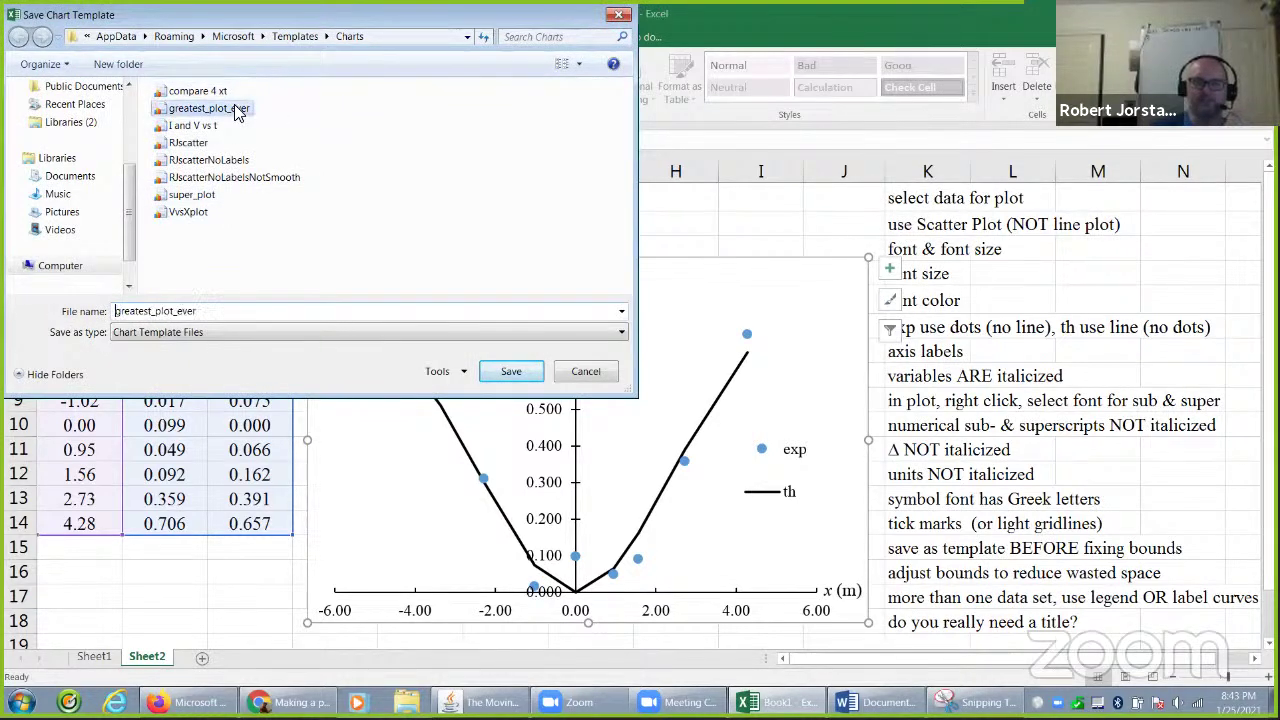
double_click(238, 112)
left_click(703, 356)
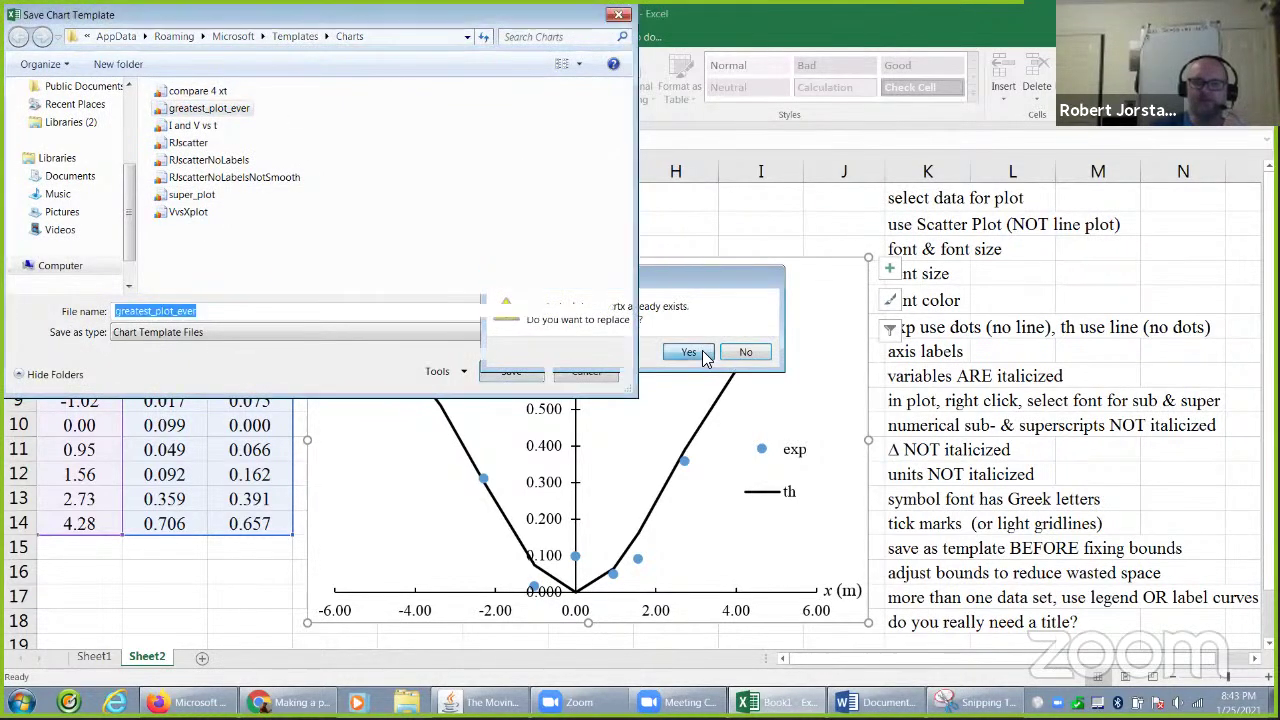
Step: Insert a new markers-only scatter chart from the data in A6:C14
right_click(835, 331)
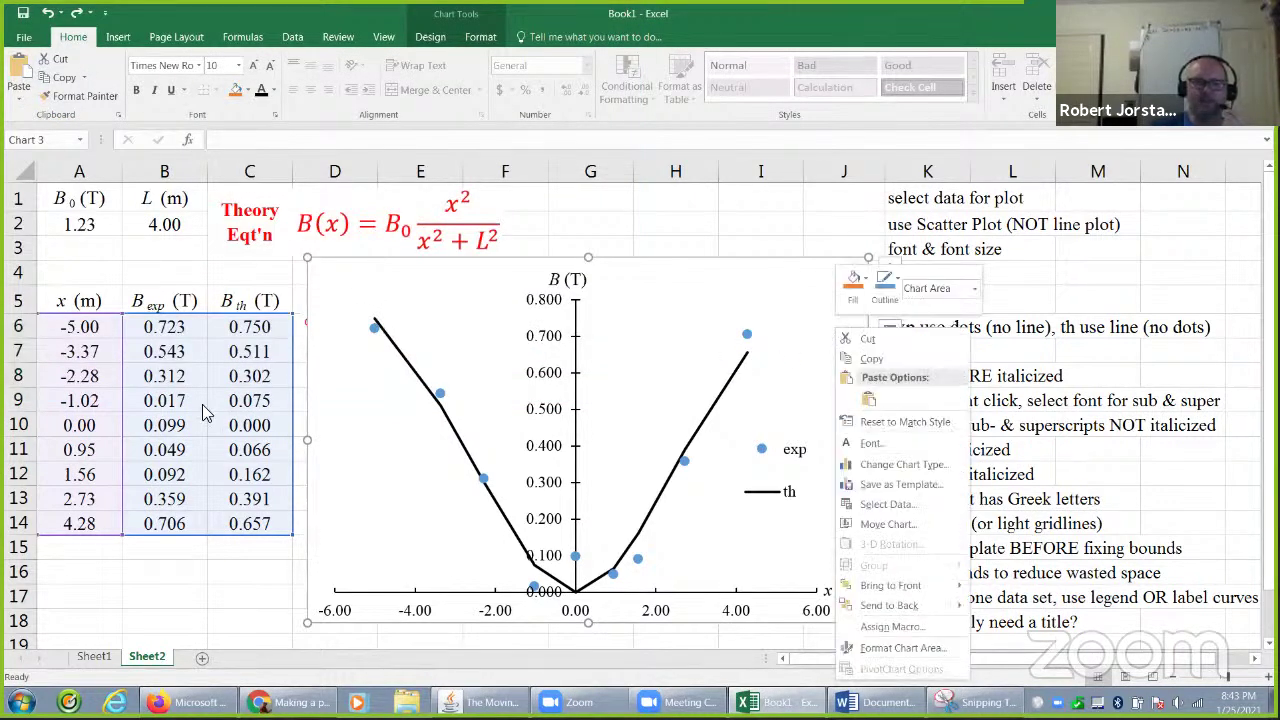
left_click(88, 327)
left_click_drag(88, 327, 253, 518)
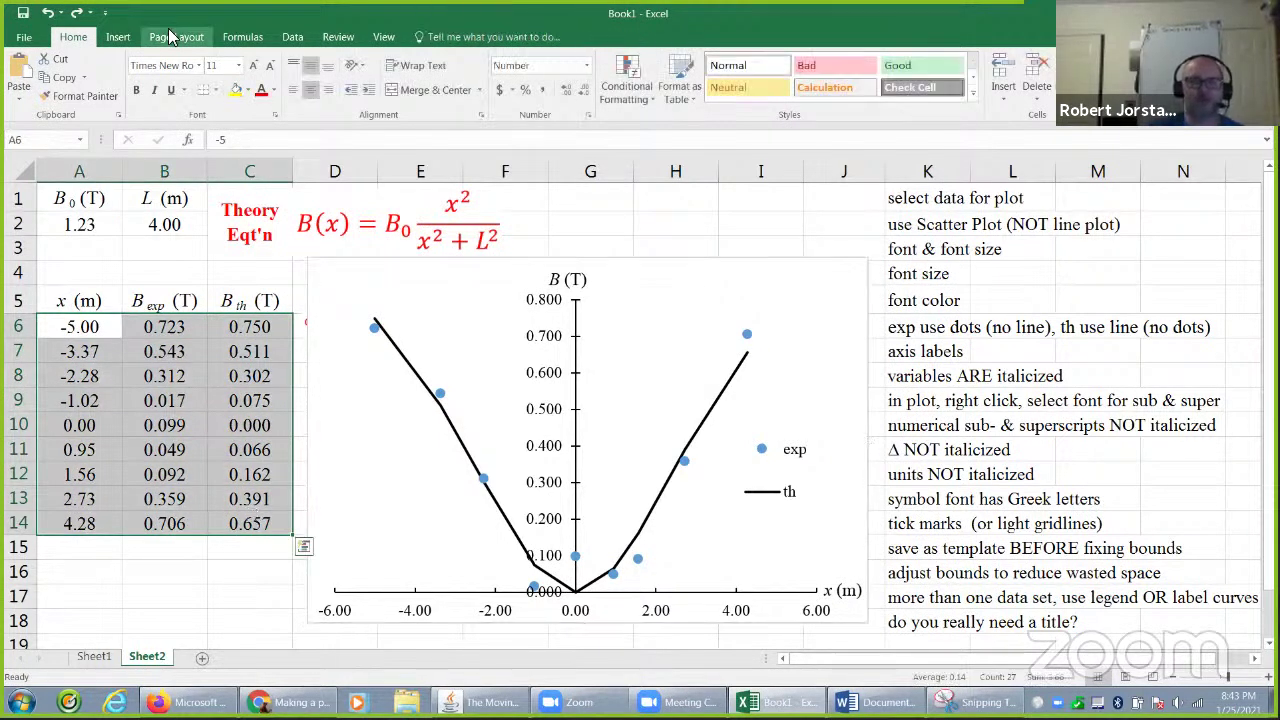
left_click(118, 37)
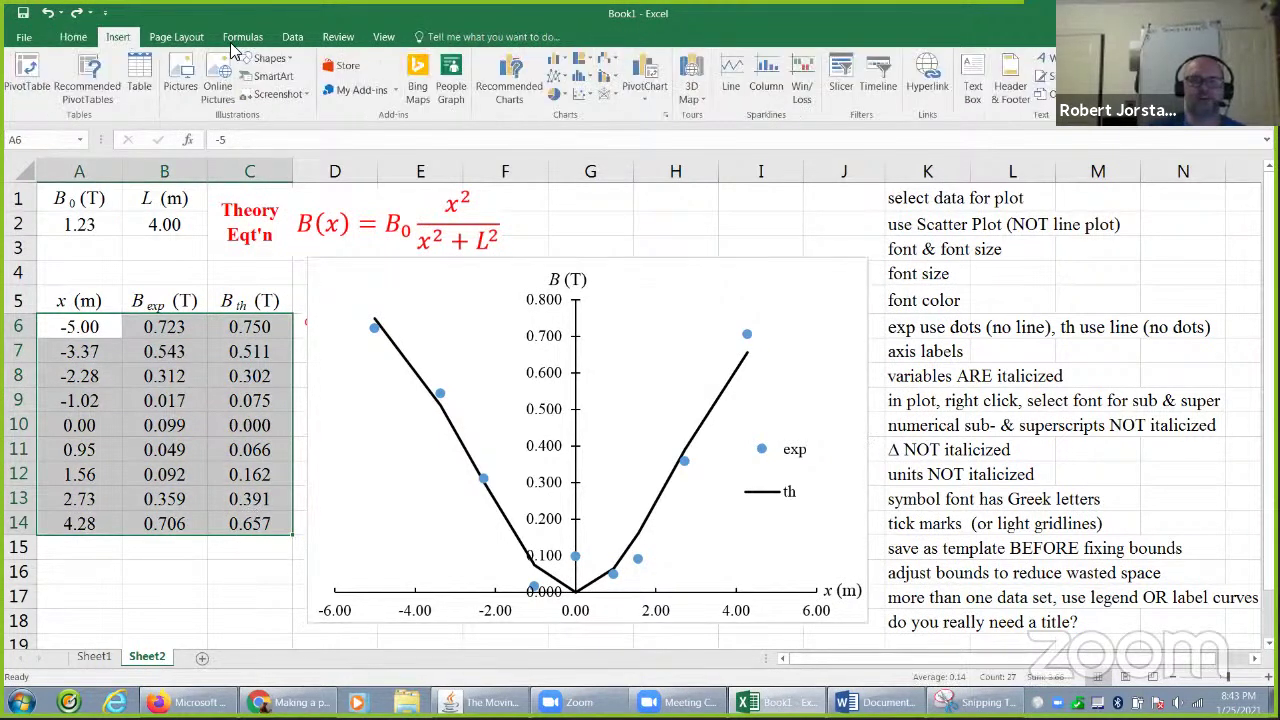
left_click(583, 95)
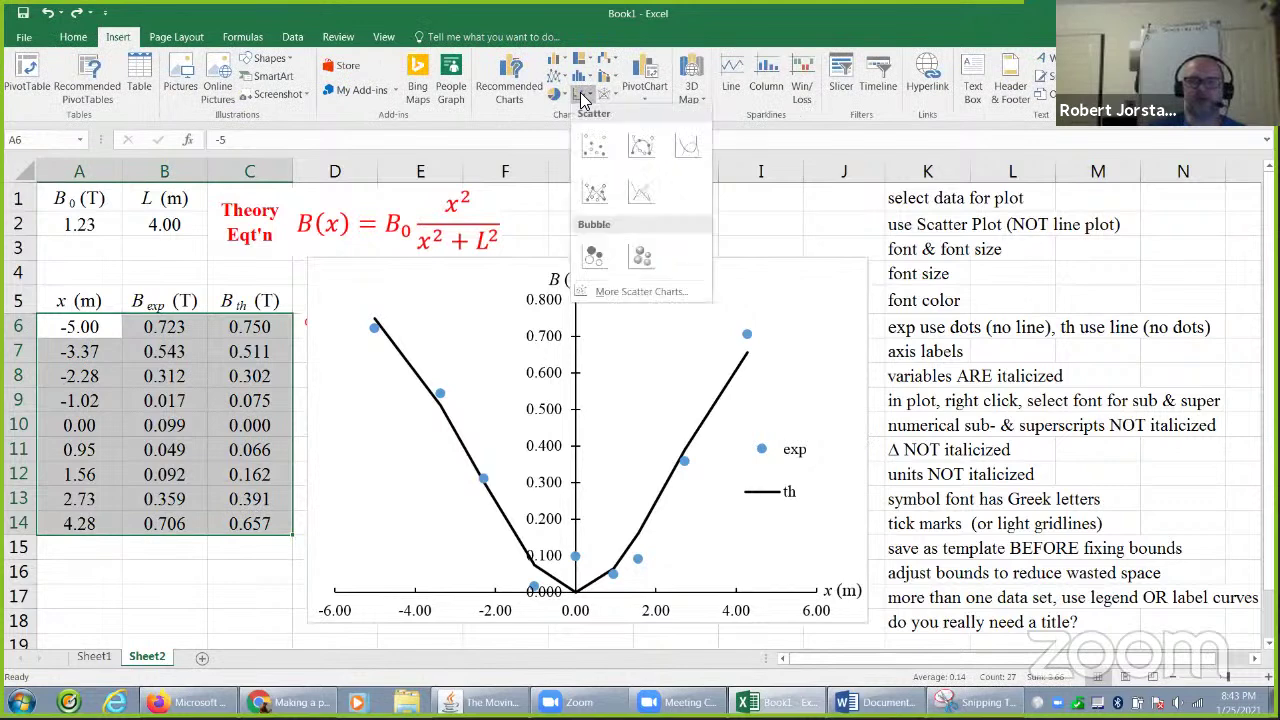
left_click(593, 145)
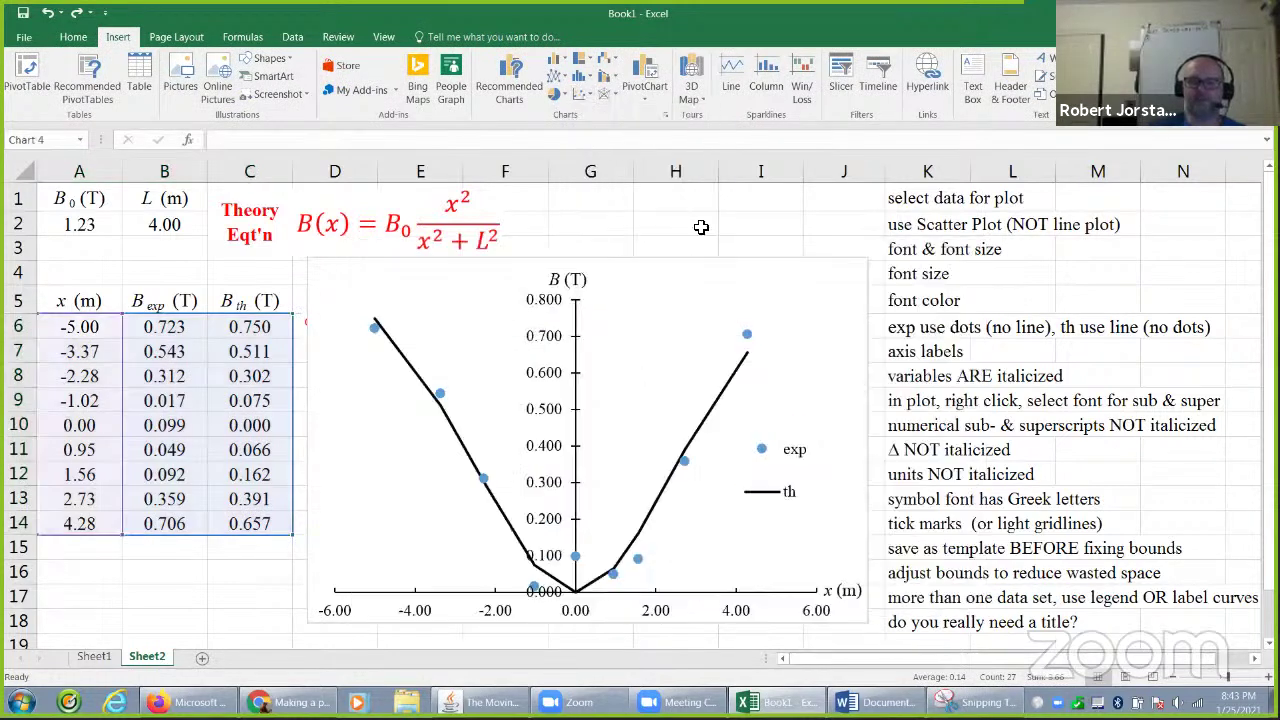
Step: Apply the saved greatest_plot_ever template to the new scatter chart by changing its chart type
right_click(757, 266)
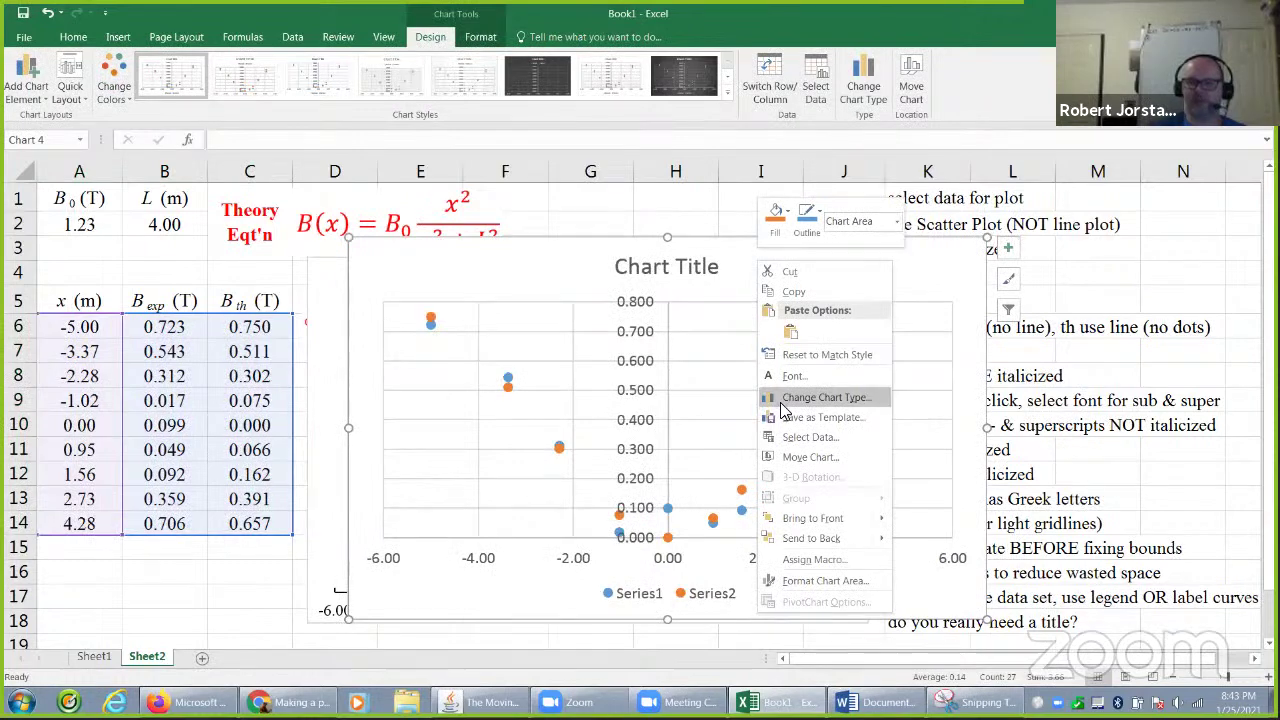
left_click(775, 400)
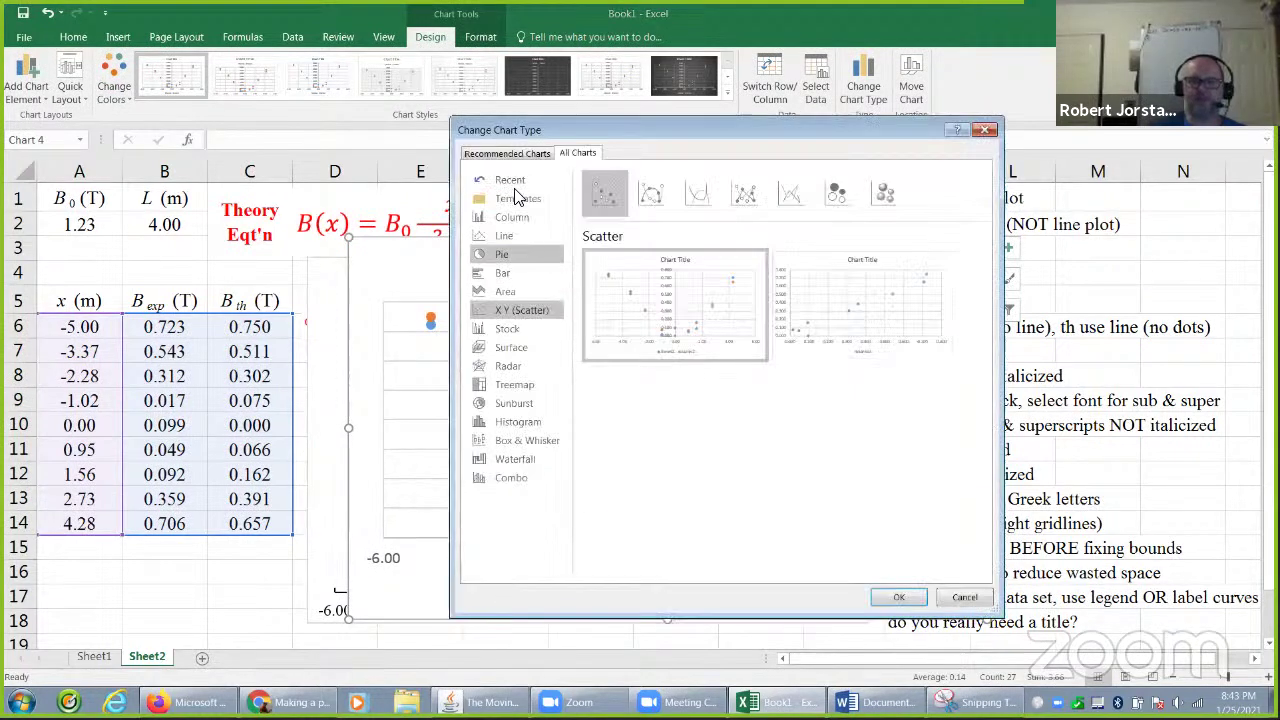
left_click(519, 200)
mouse_move(726, 383)
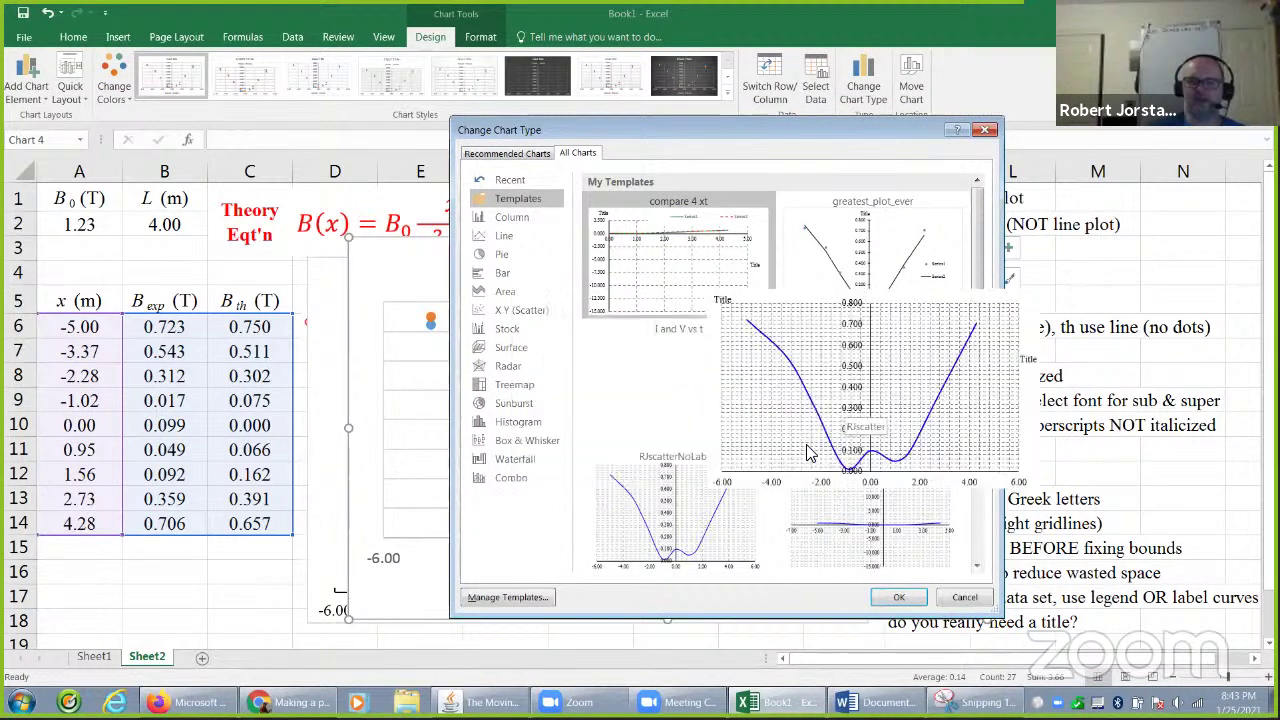
mouse_move(752, 485)
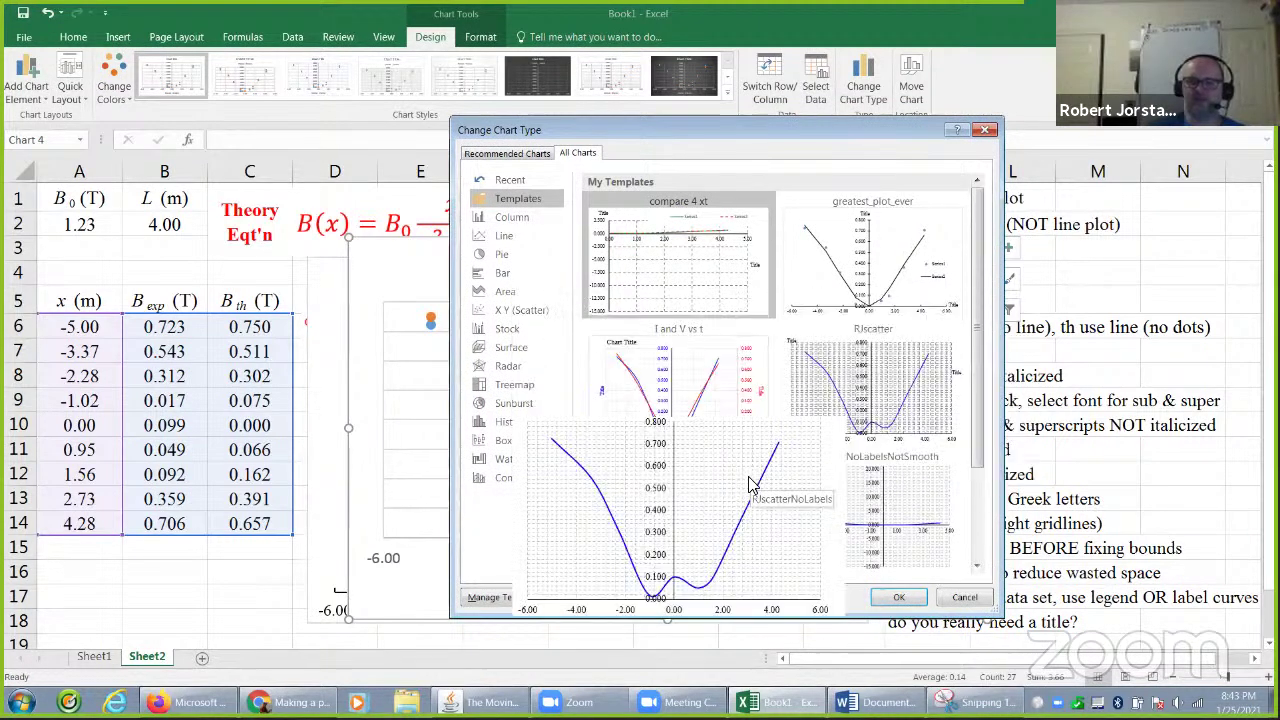
double_click(880, 289)
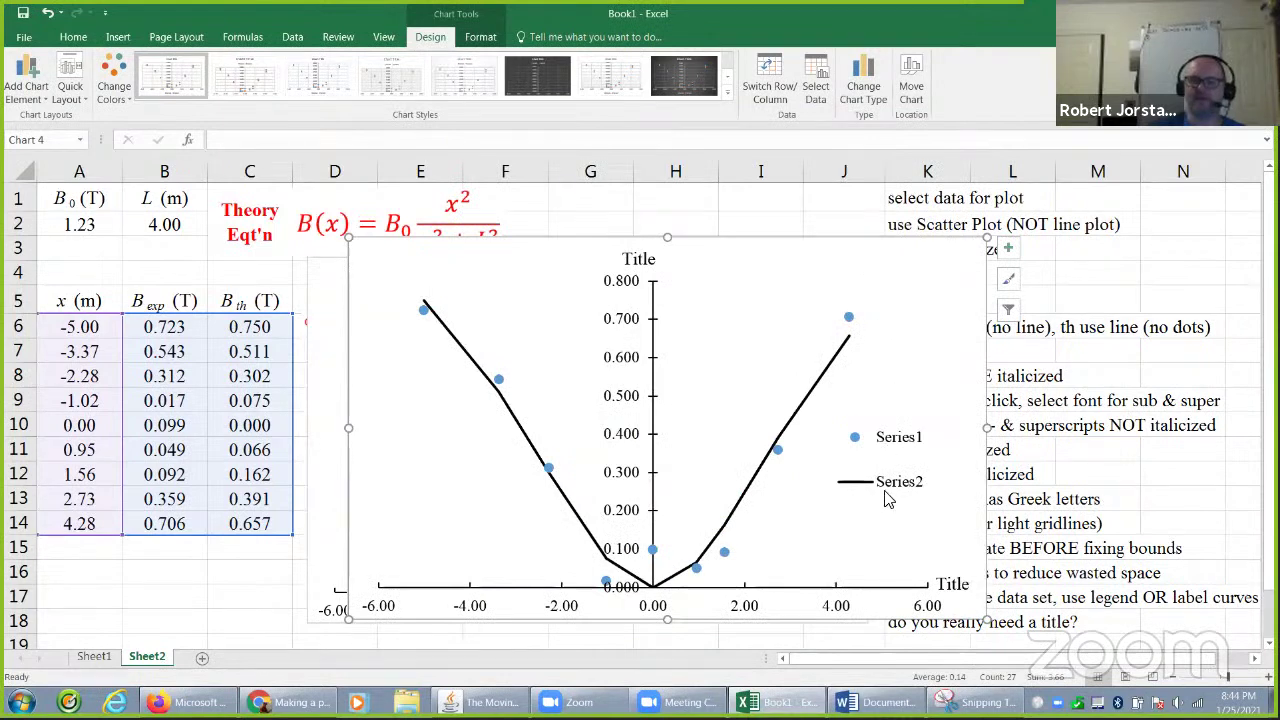
Step: Remove the new chart made from the template, leaving the original chart on the sheet
left_click(640, 259)
double_click(872, 264)
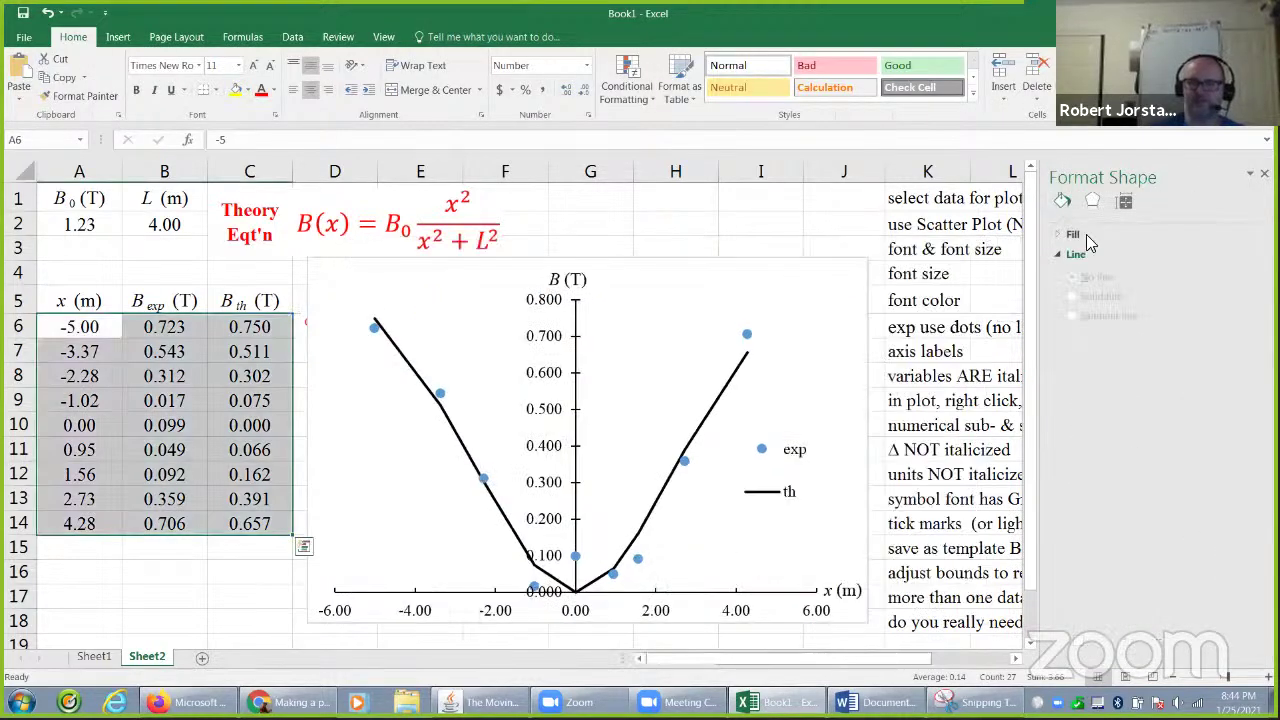
left_click(1006, 532)
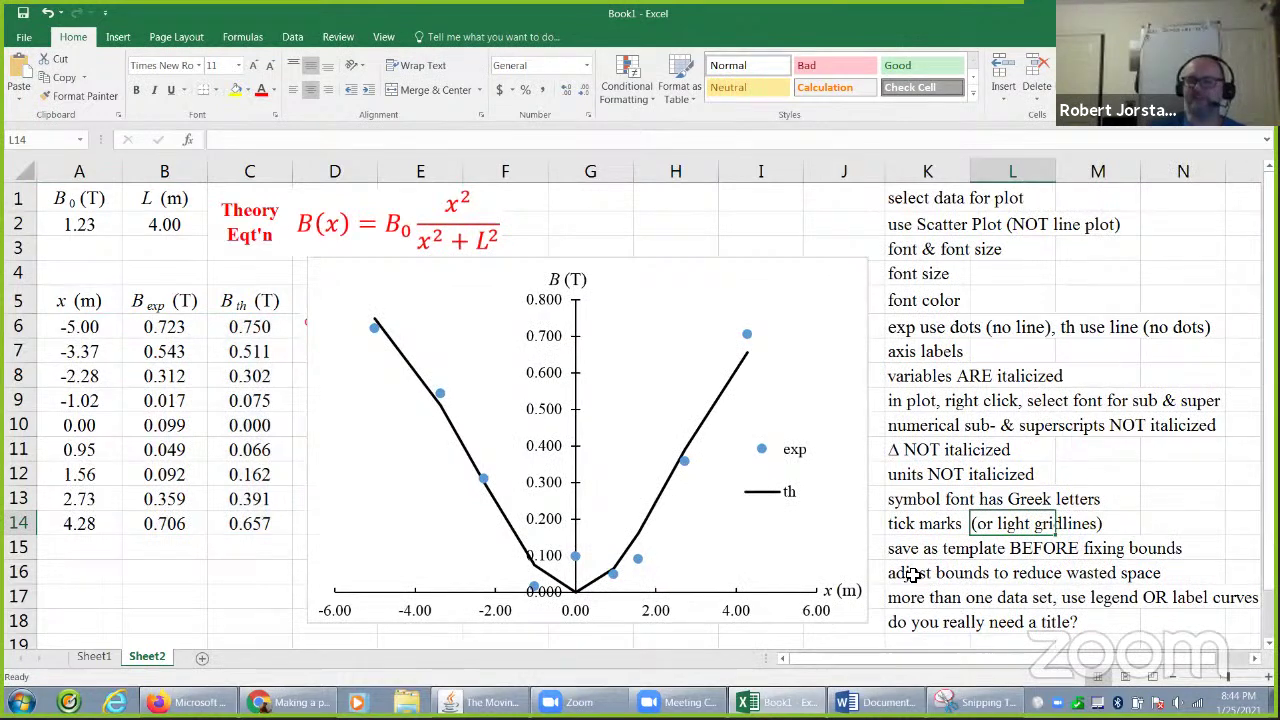
Step: Make the note in K16 about adjusting bounds to reduce wasted space bold
left_click(738, 617)
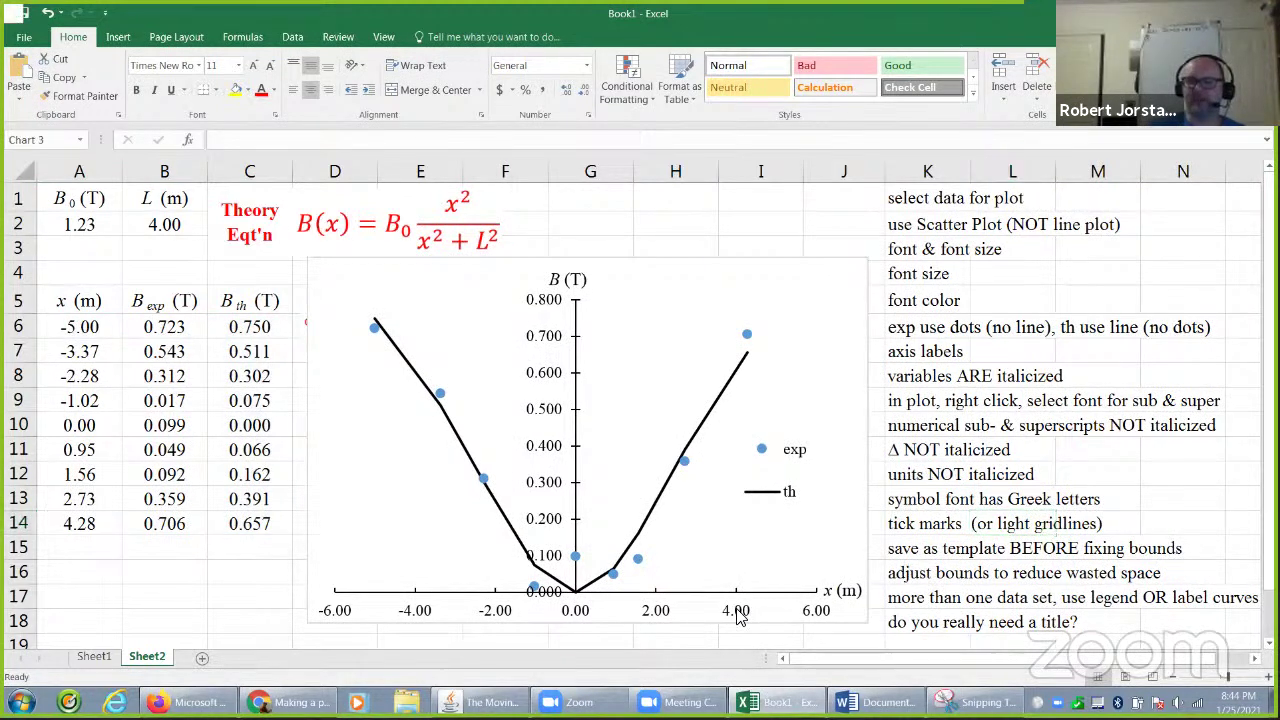
left_click(958, 572)
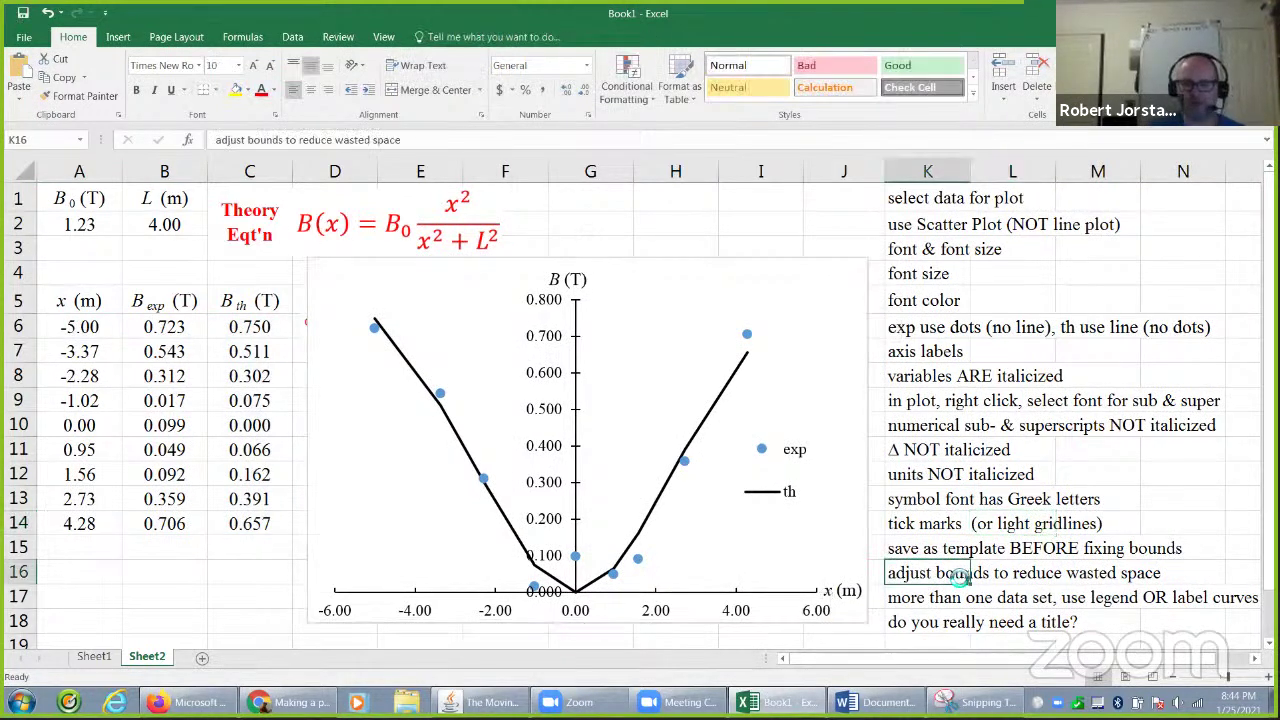
key("ctrl+b")
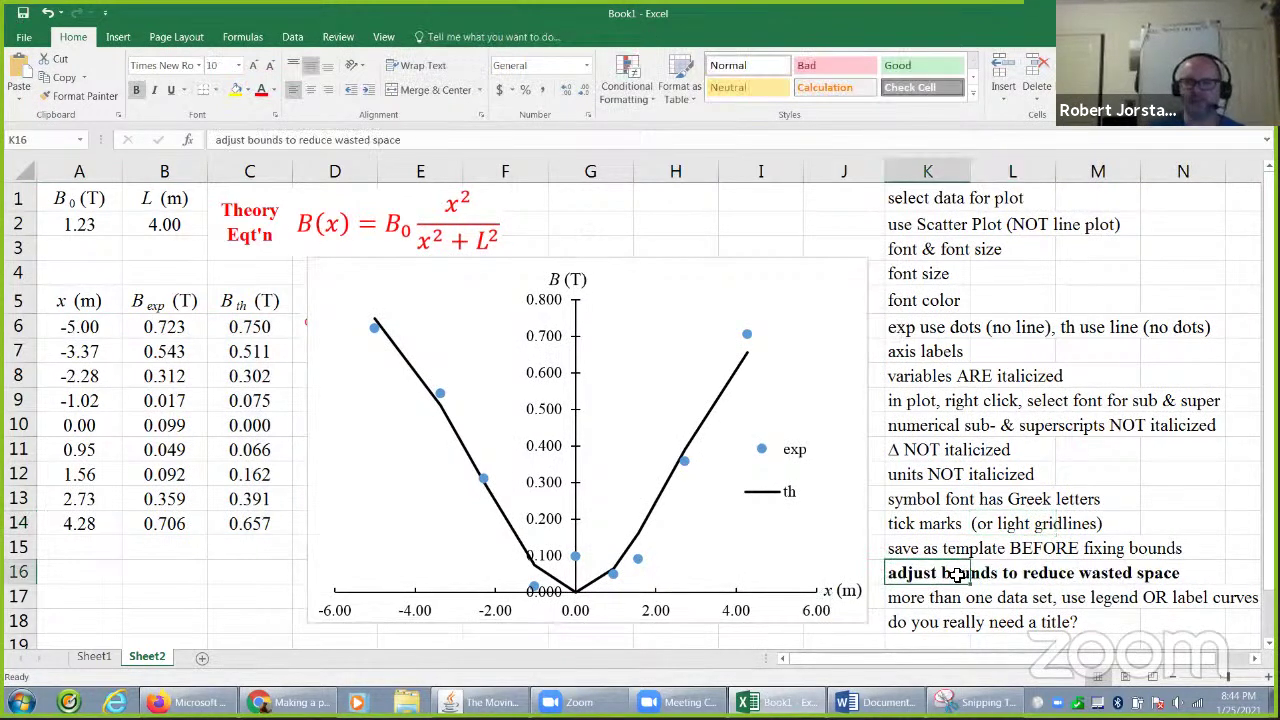
Step: Move the chart legend into the empty upper area between the vertical axis and the rising curve
left_click(745, 600)
left_click(788, 455)
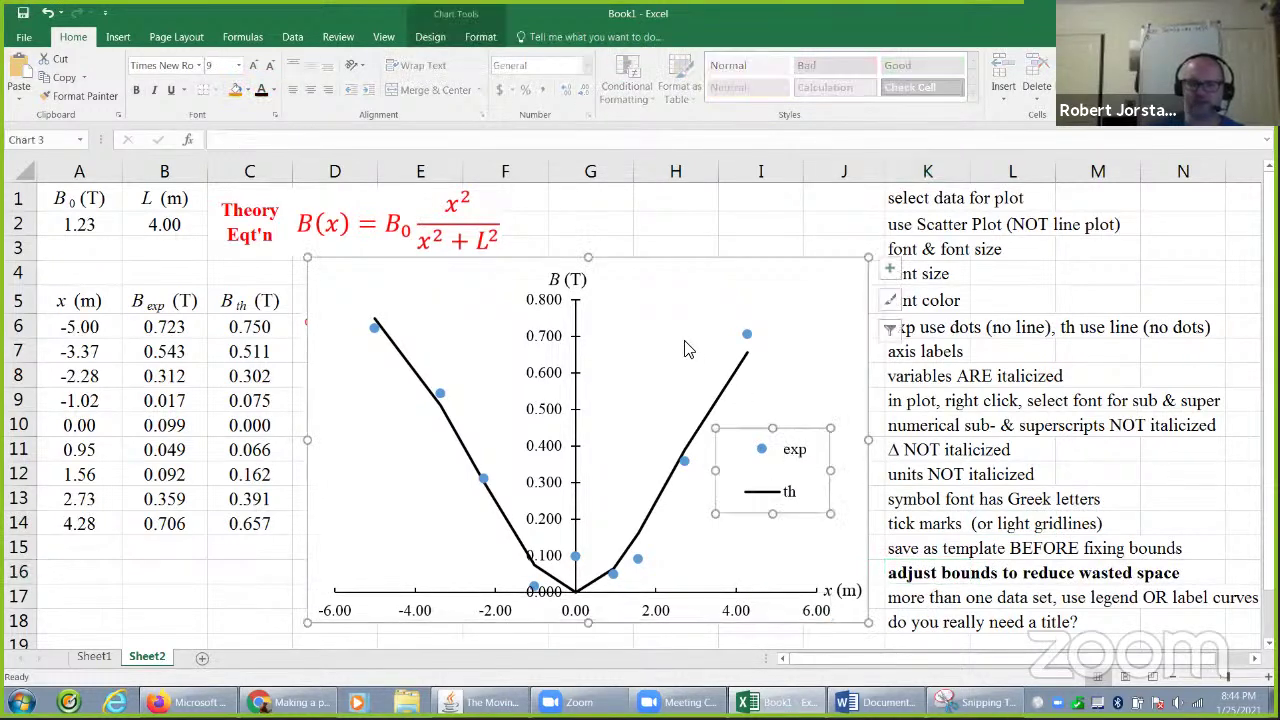
left_click_drag(687, 325, 686, 324)
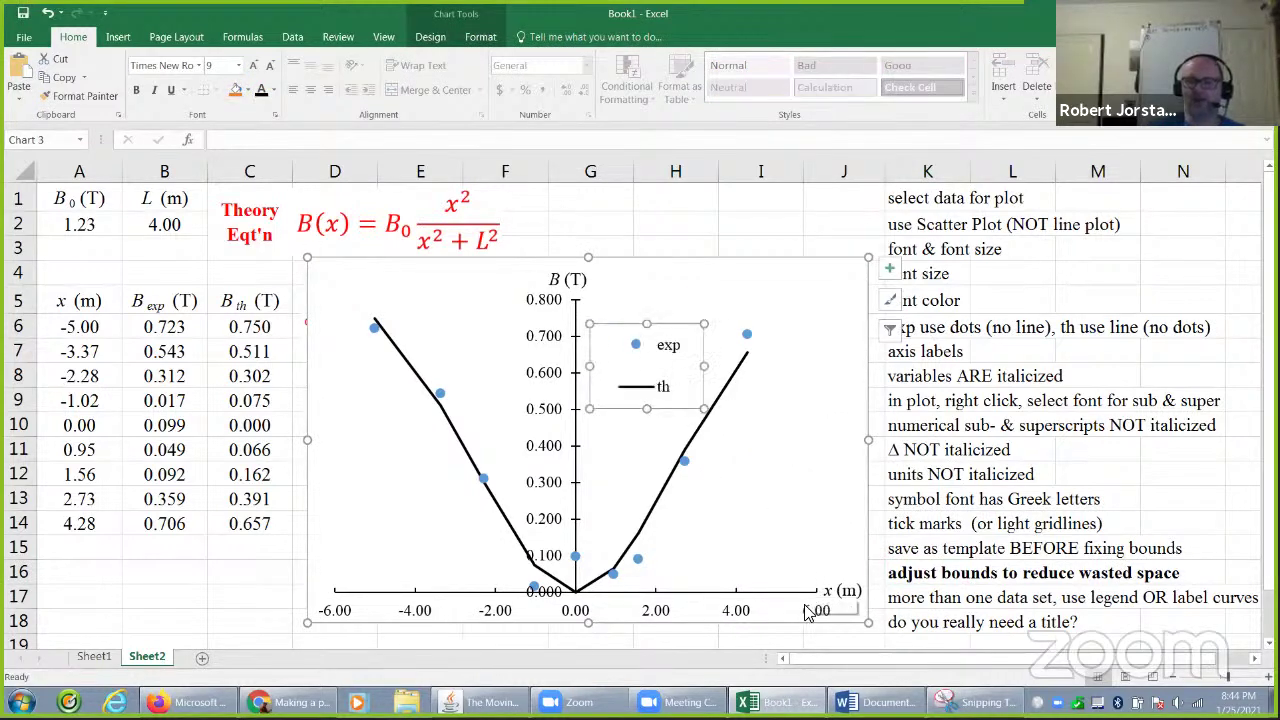
Step: Check the x values in A6:A14 and set the horizontal axis bounds to a minimum of -5 and a maximum of 5
left_click(808, 612)
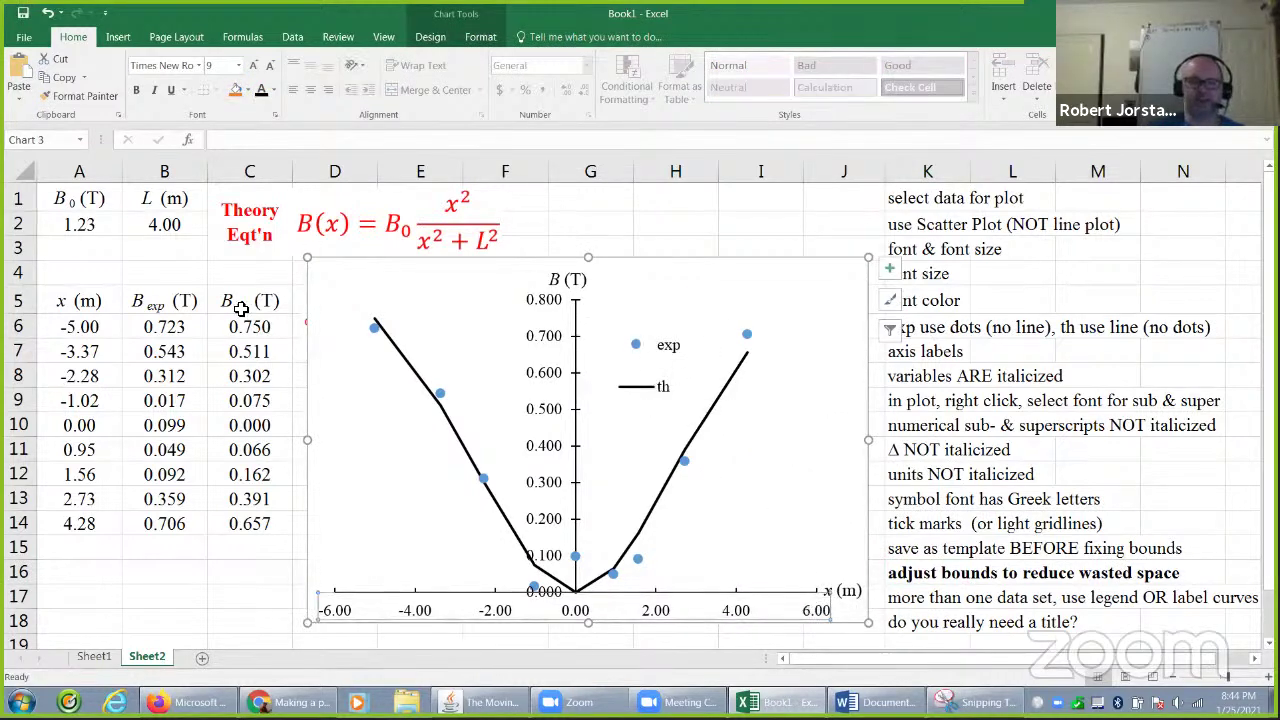
left_click_drag(95, 328, 88, 525)
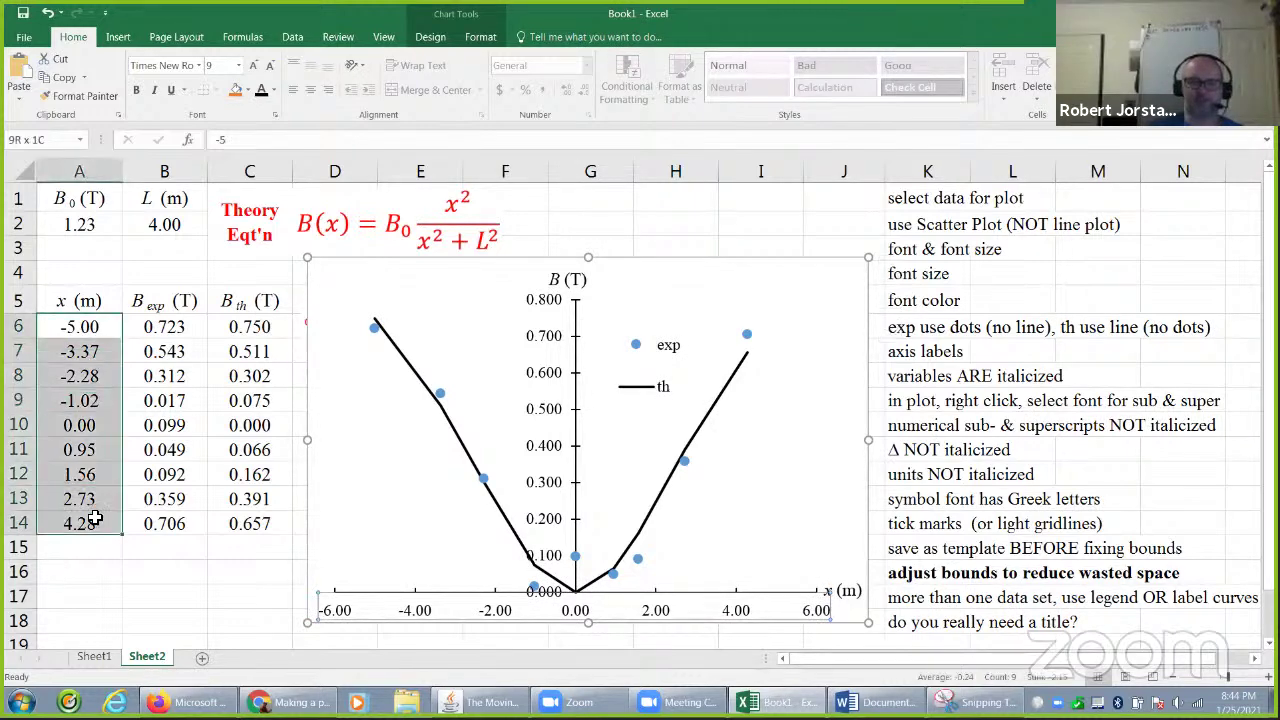
right_click(734, 609)
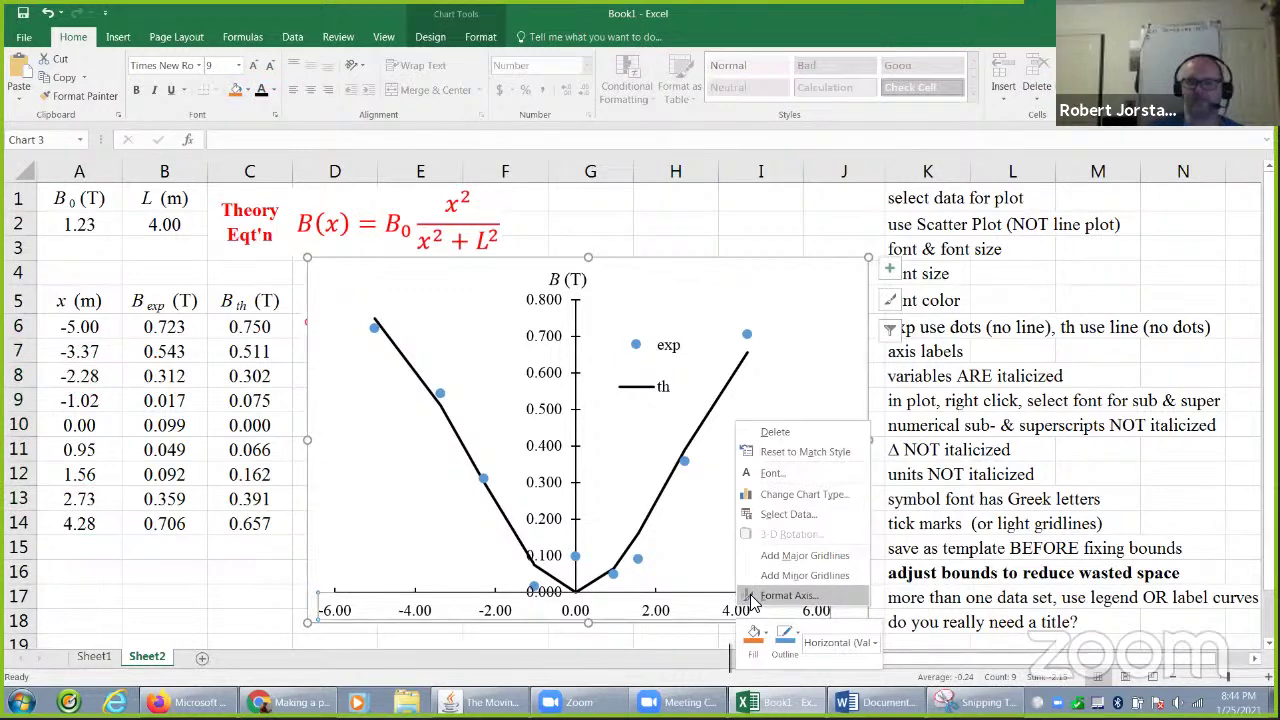
left_click(752, 597)
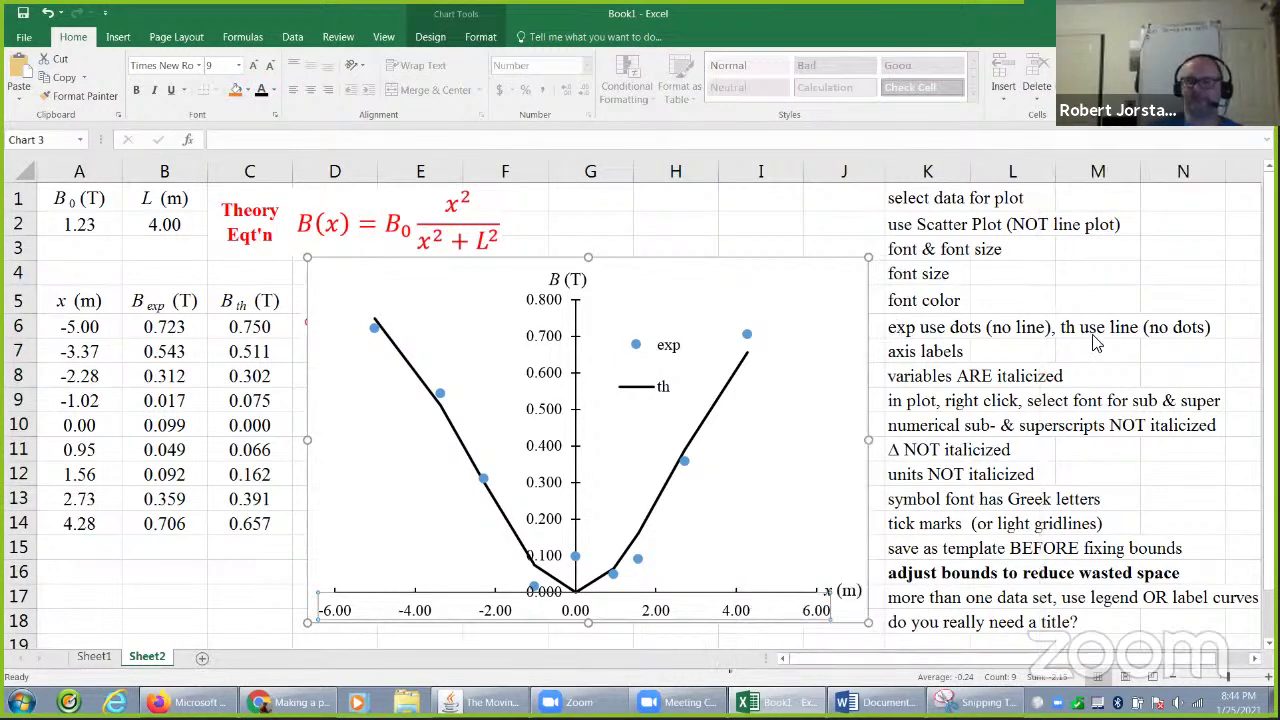
double_click(1181, 301)
type("-5")
double_click(1190, 318)
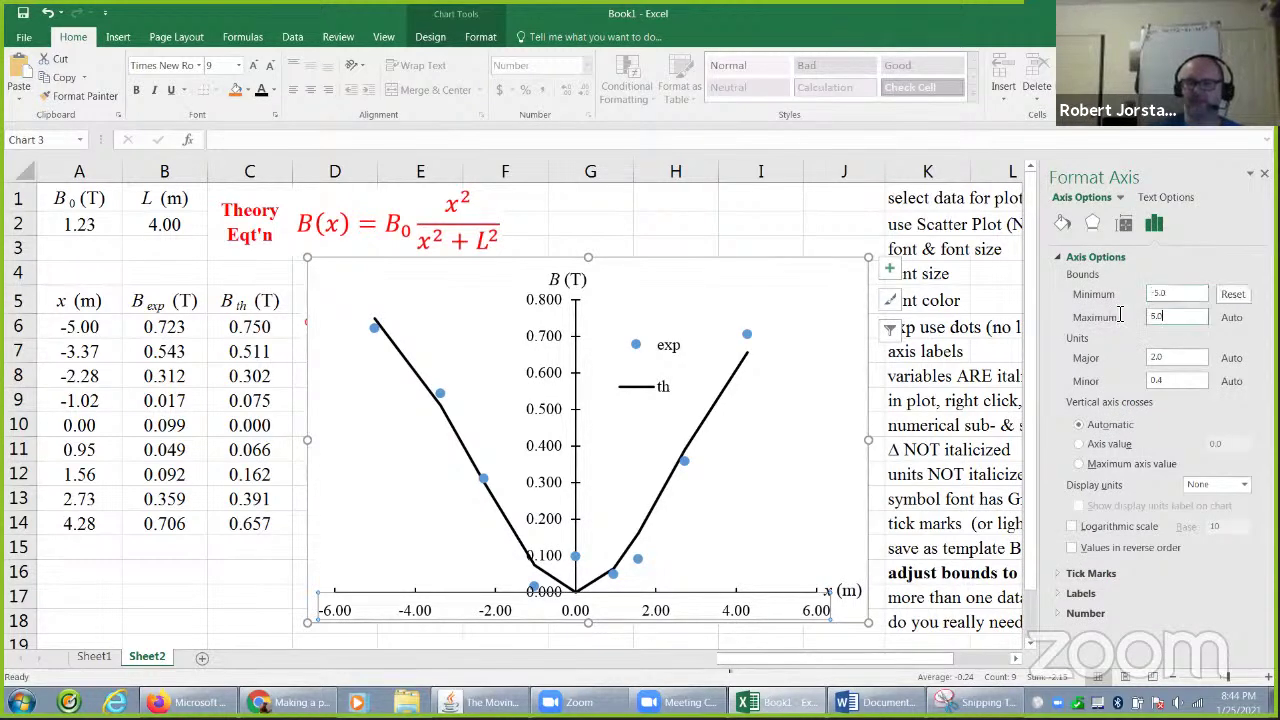
type("5")
key("Return")
Step: Set the horizontal axis major unit to 1
left_click(1165, 360)
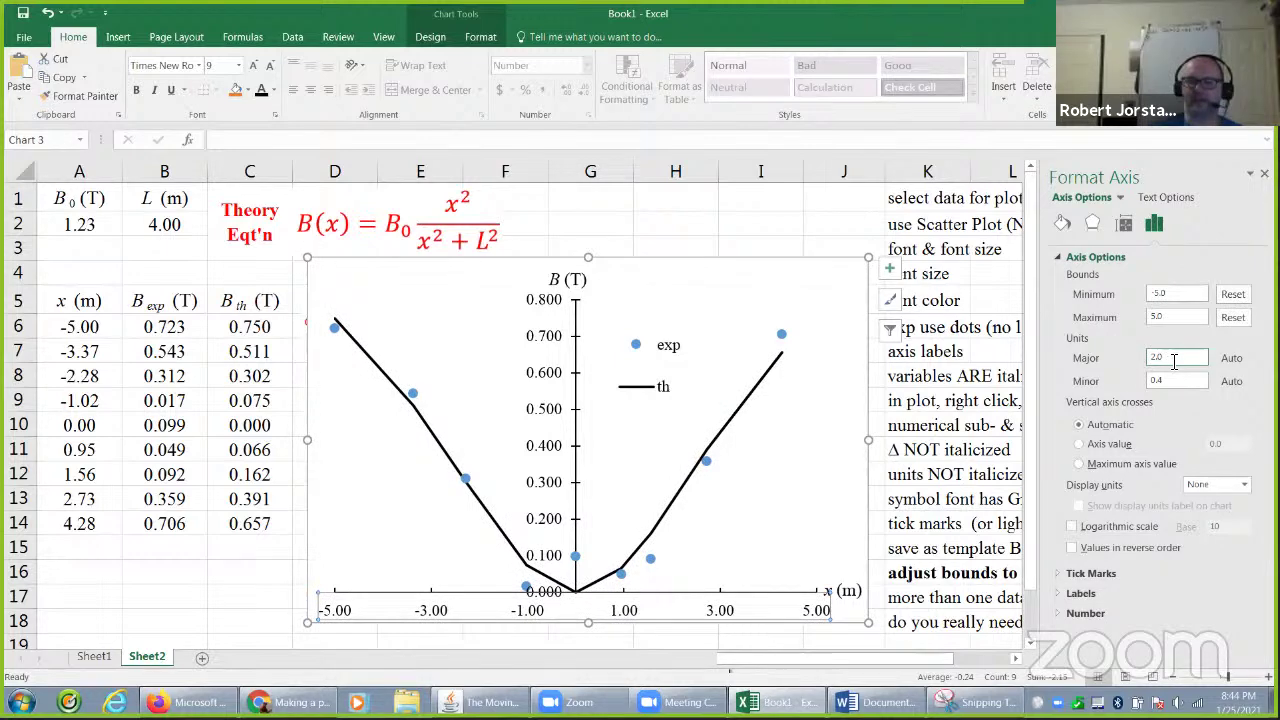
double_click(1155, 360)
left_click_drag(1157, 360, 1138, 372)
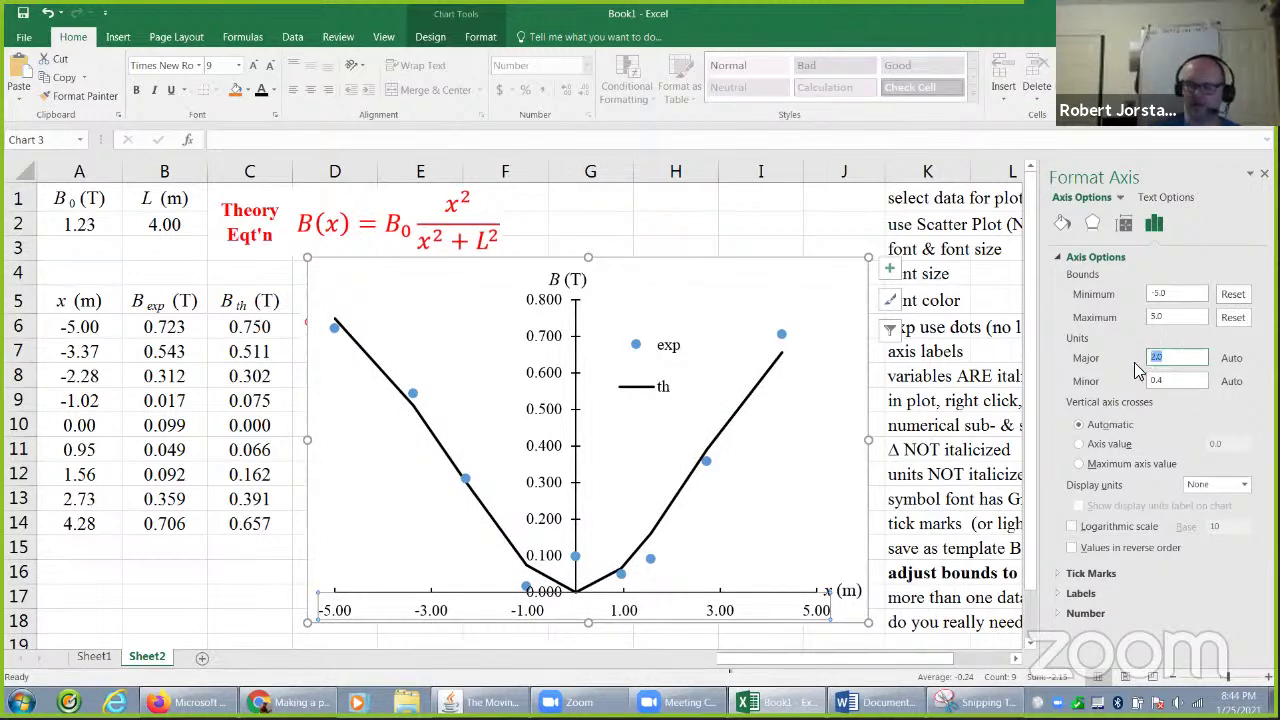
type("1")
key("Return")
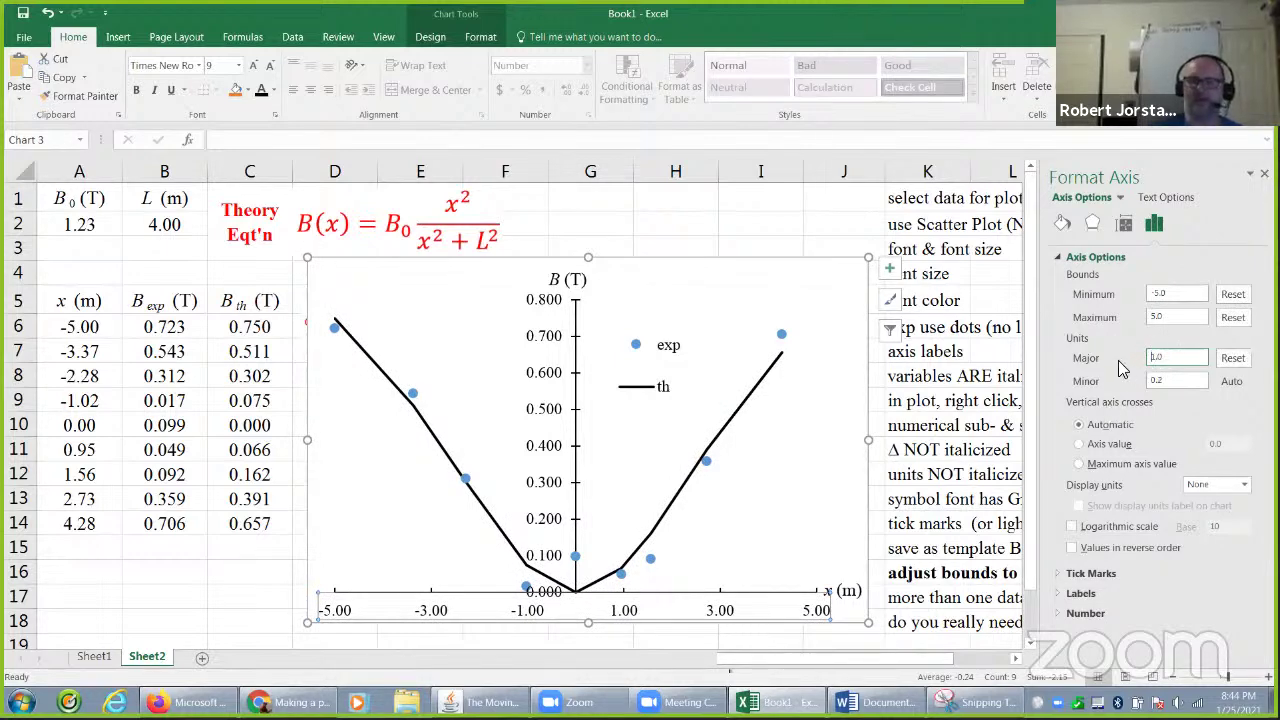
Step: Try a major unit of 2.5 on the horizontal axis and return it to 1
left_click_drag(1168, 364, 1140, 358)
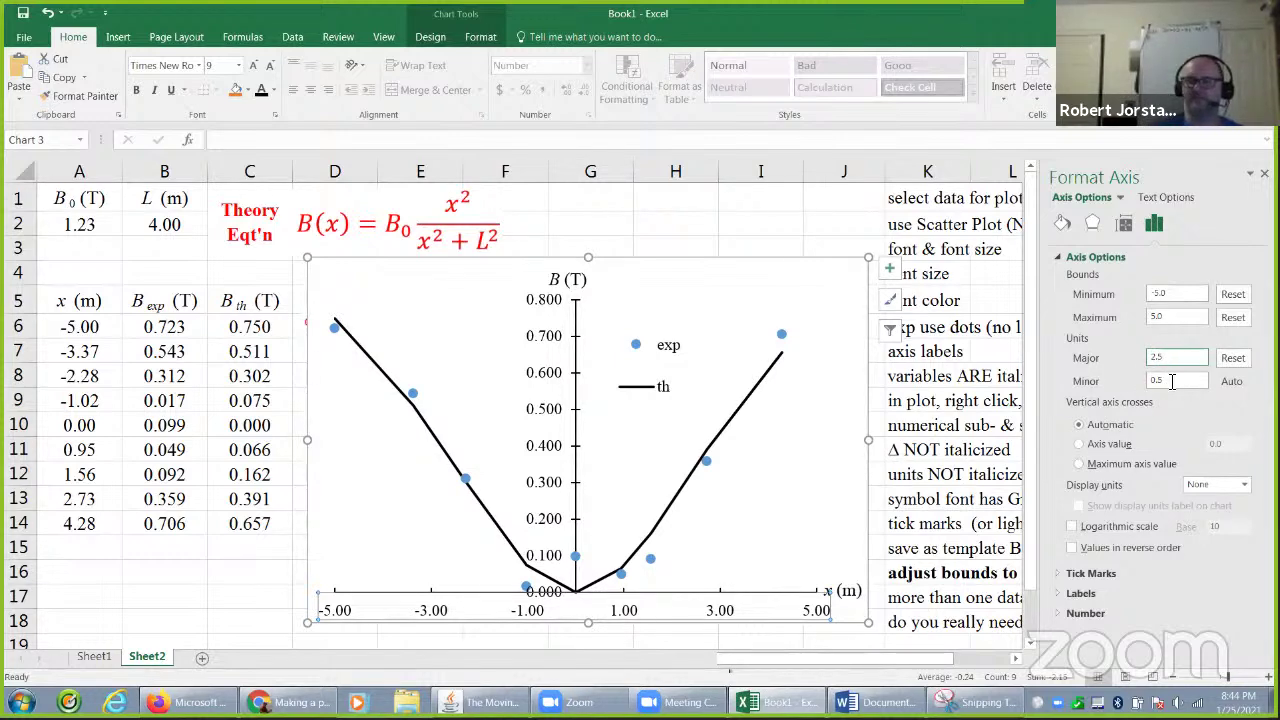
left_click(1172, 381)
left_click_drag(1155, 358, 1146, 360)
type("1")
key("Return")
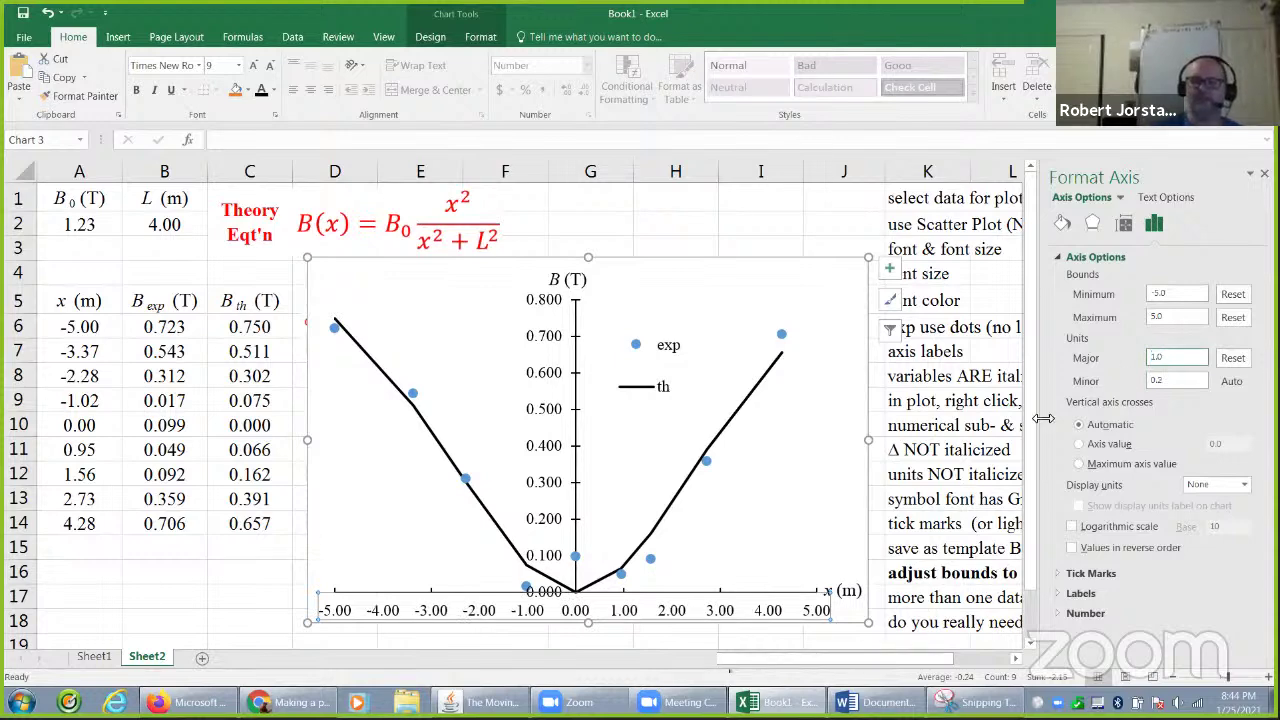
Step: Format the vertical axis numbers of the chart with 2 decimal places
left_click(548, 383)
left_click(1078, 613)
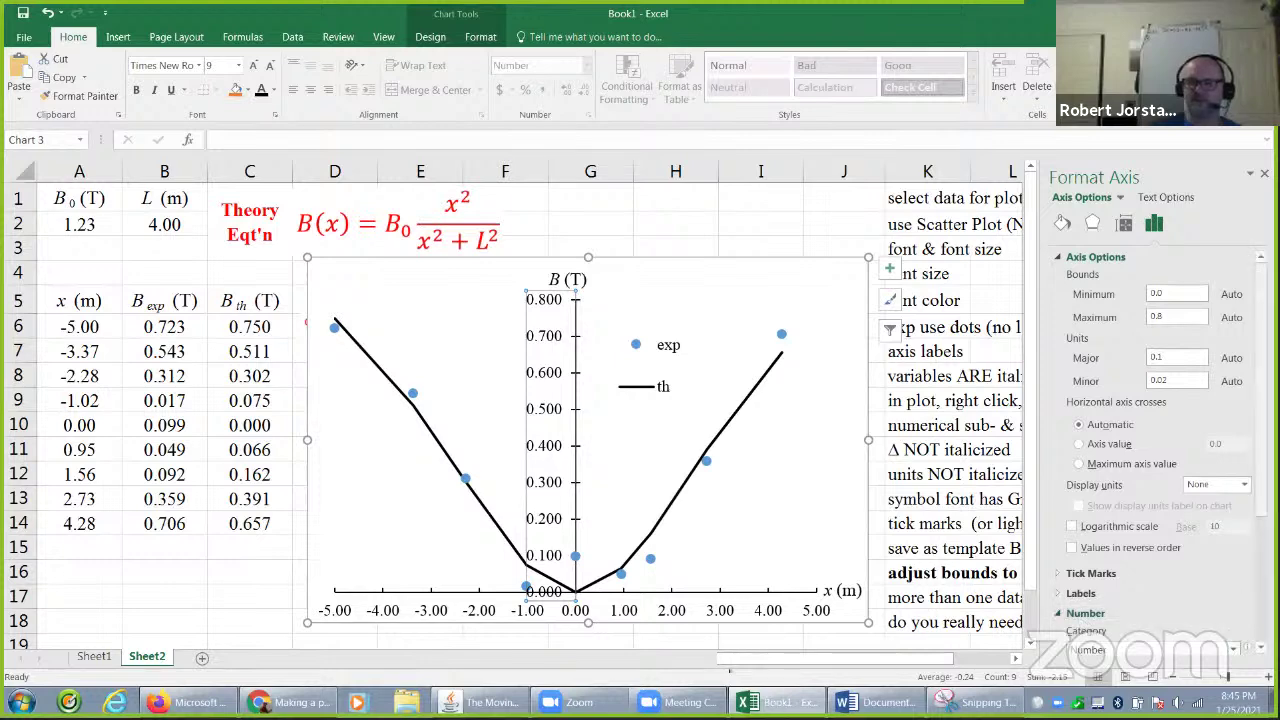
scroll(1150, 590, "down", 2)
left_click_drag(1163, 550, 1151, 549)
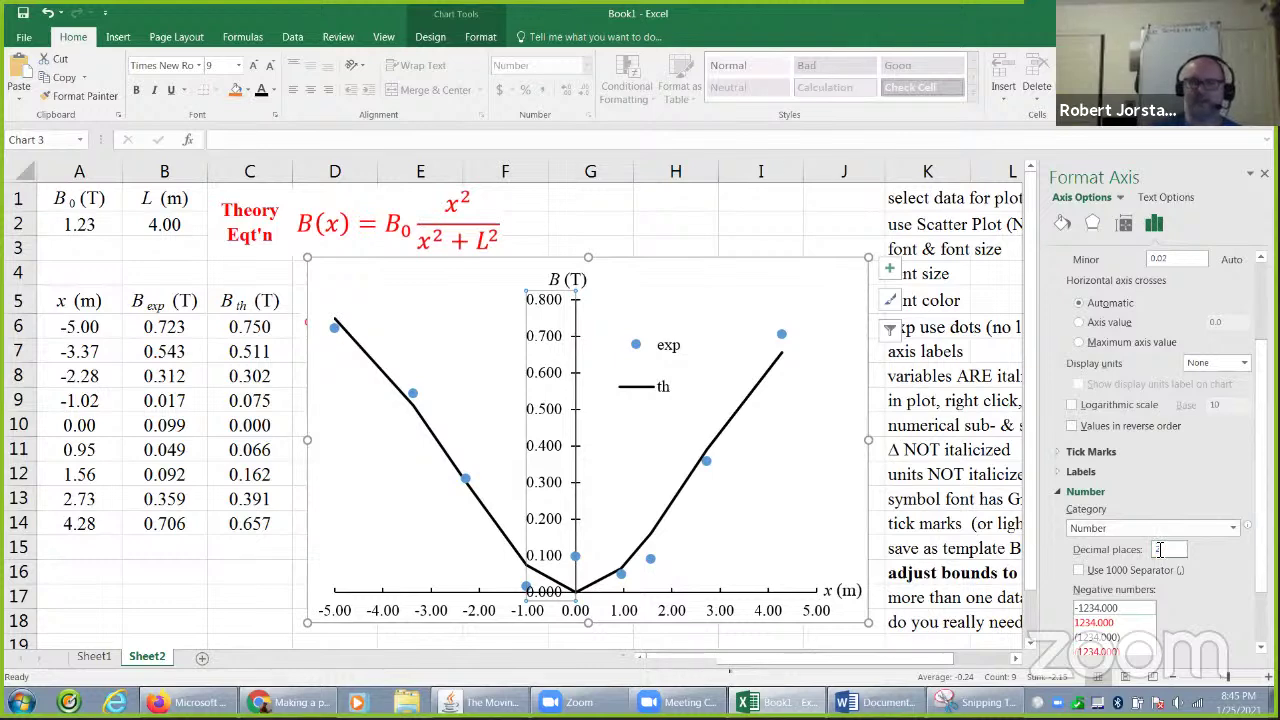
type("2")
Step: Format the horizontal axis numbers of the chart with 1 decimal place
left_click(815, 612)
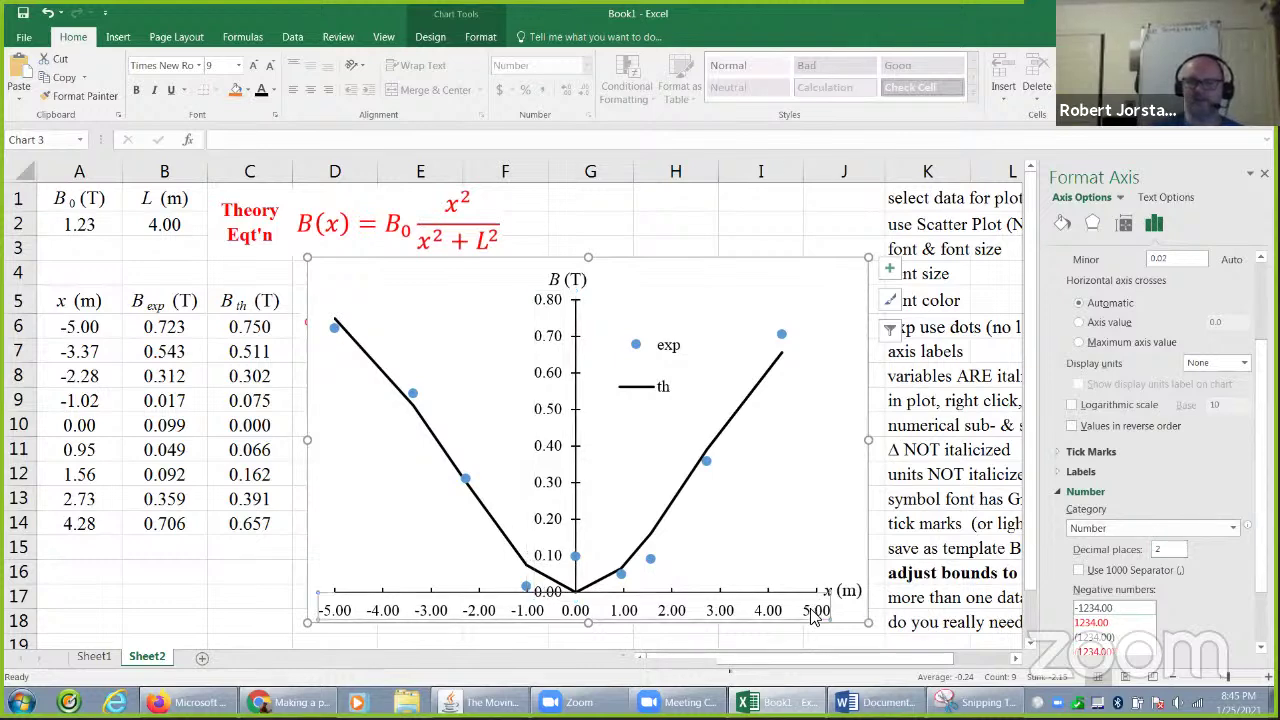
left_click_drag(1163, 572, 1153, 573)
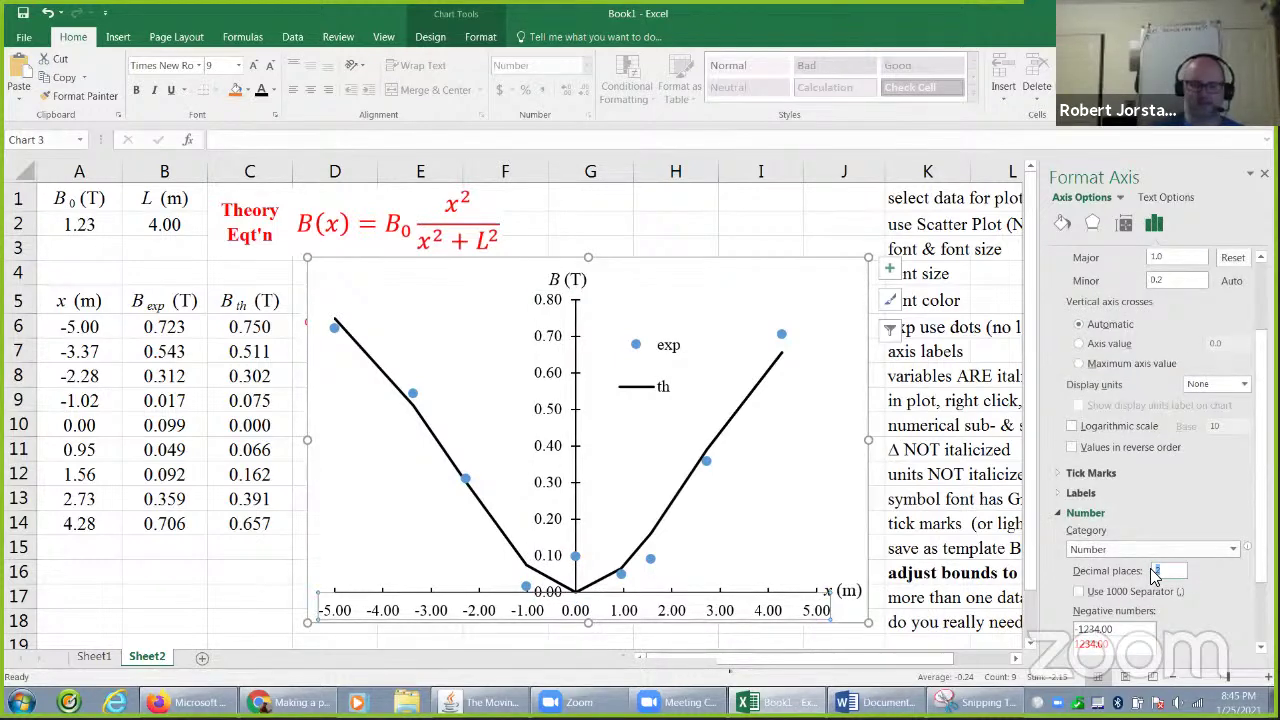
key("Return")
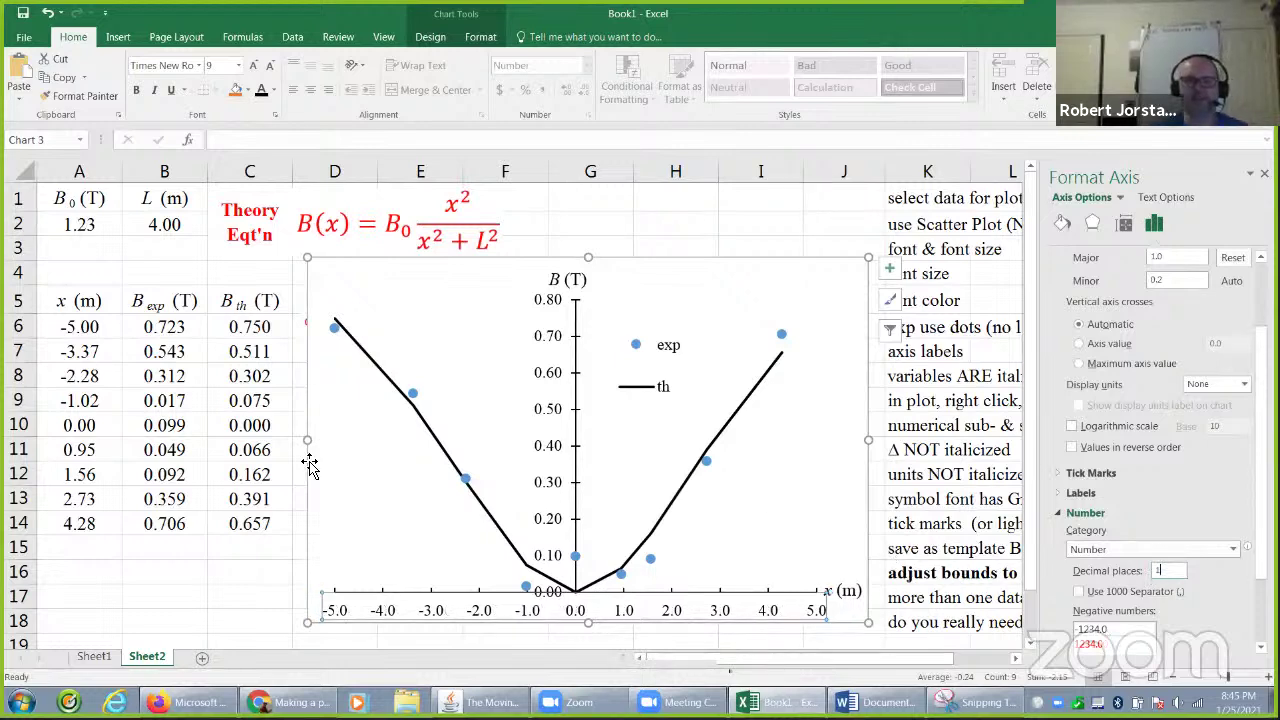
Step: Check the x values in A6:A14, shift the chart slightly up and to the left, and close the formatting pane
left_click(275, 541)
left_click_drag(82, 328, 81, 519)
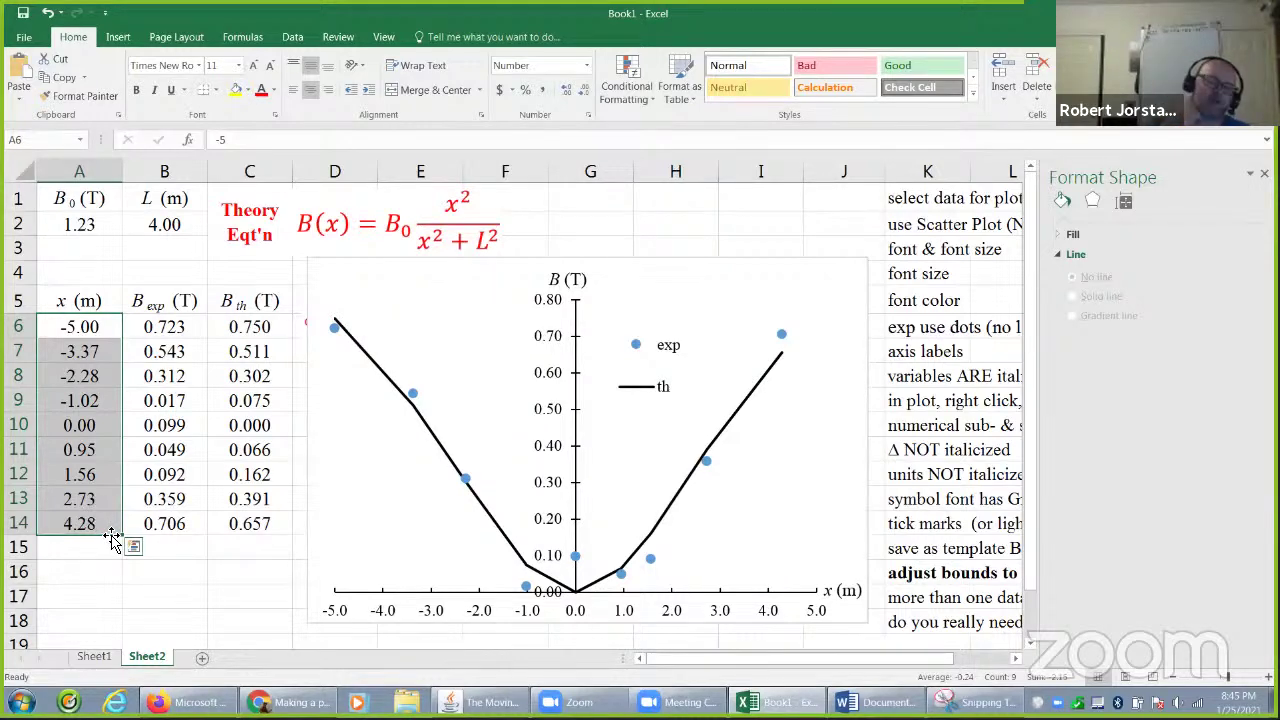
left_click_drag(820, 277, 793, 261)
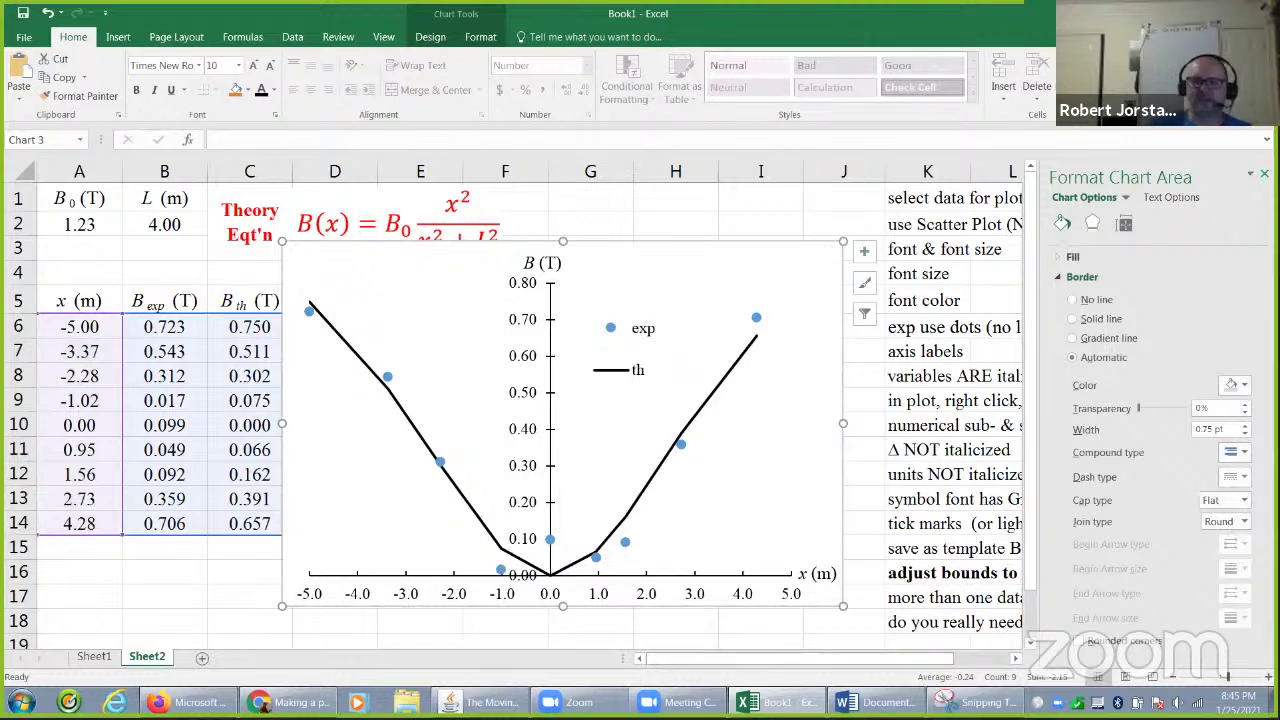
left_click(1264, 174)
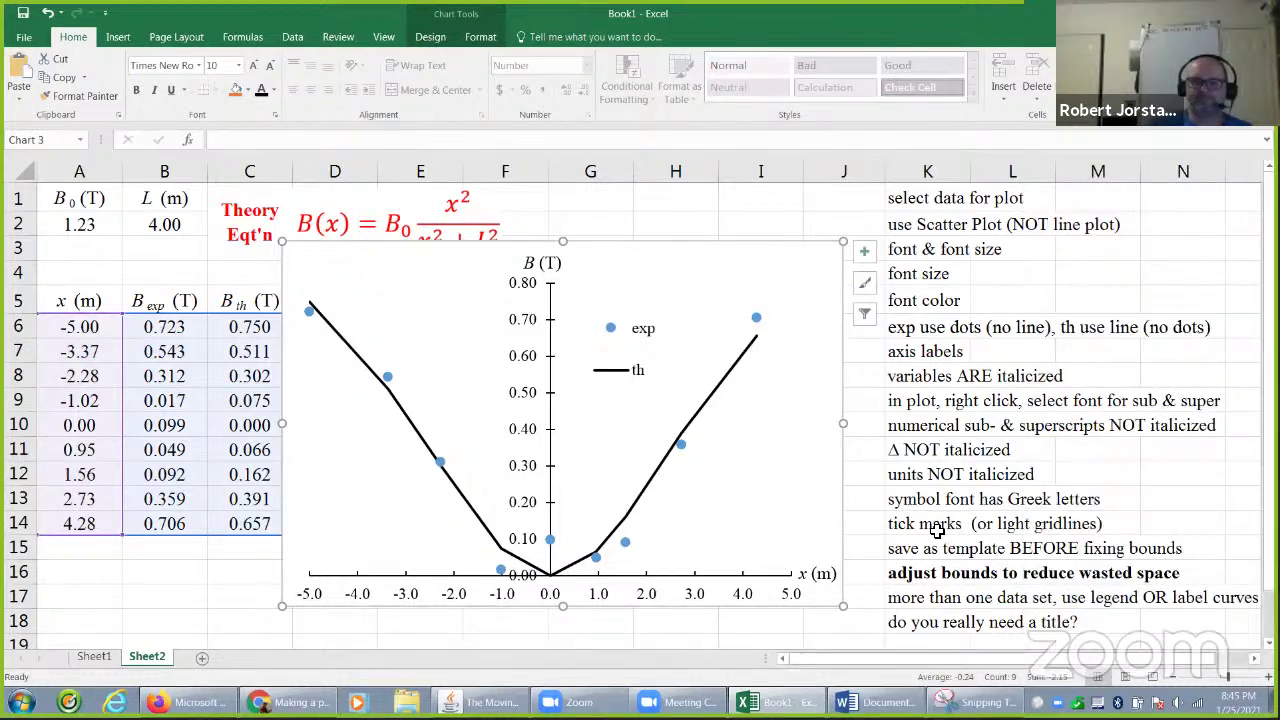
left_click(957, 606)
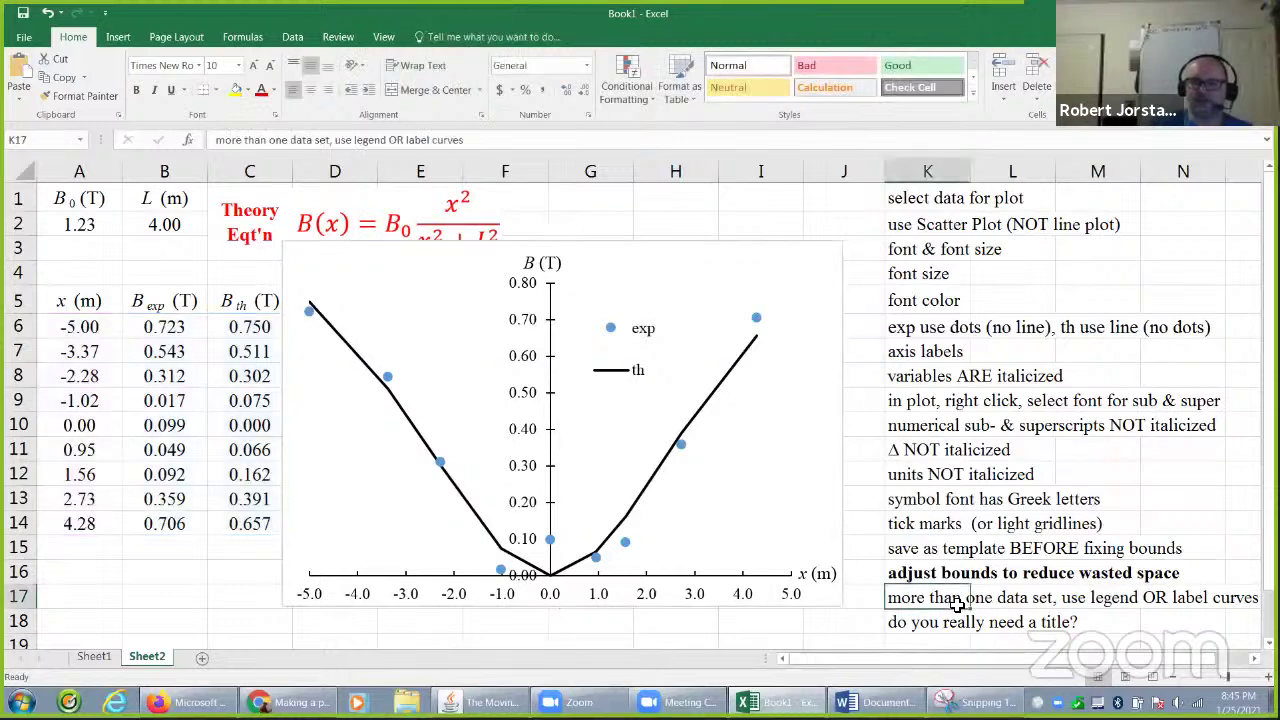
Step: Copy the whole chart, switch to the Word document and replace the old chart there with the copied one
left_click(658, 362)
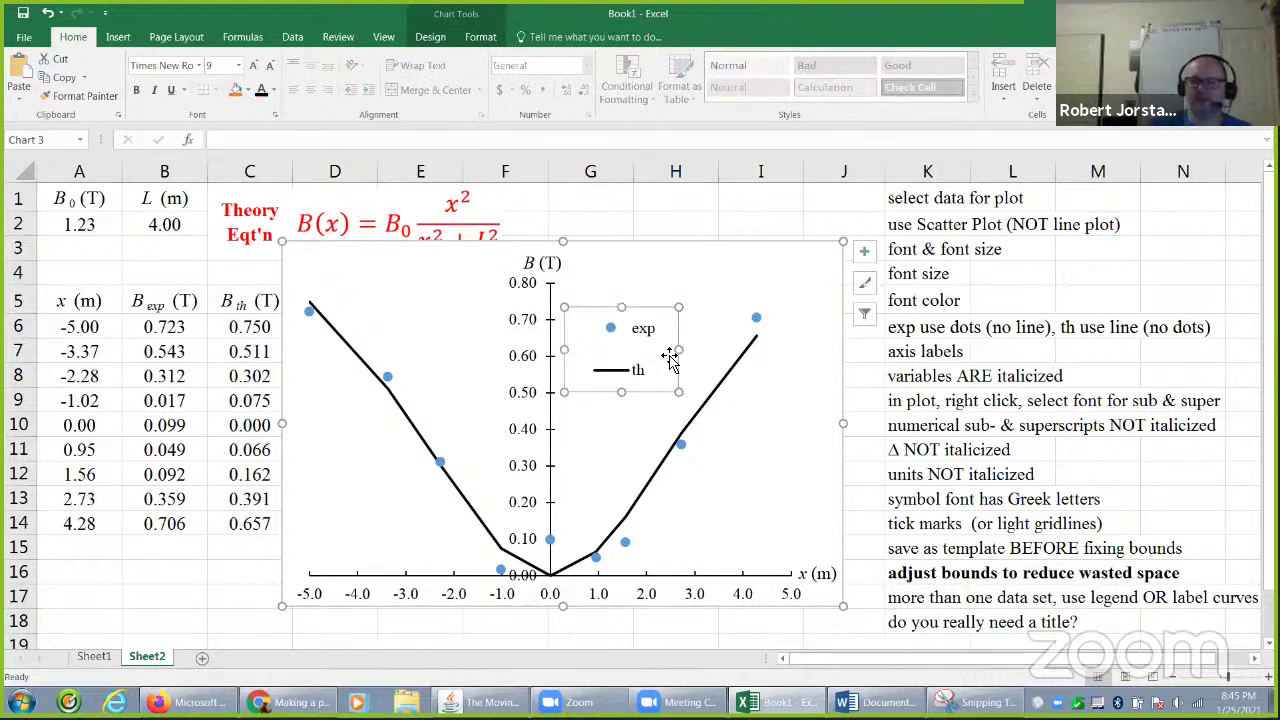
left_click(829, 458)
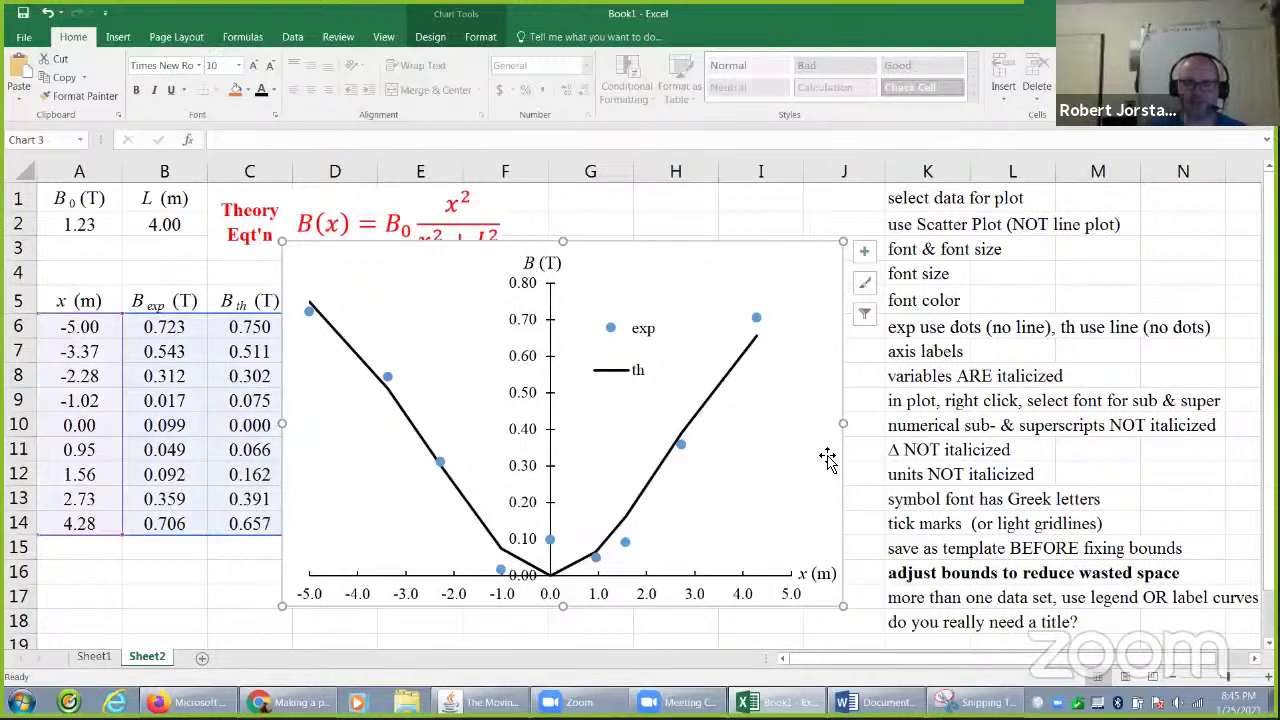
key("ctrl+c")
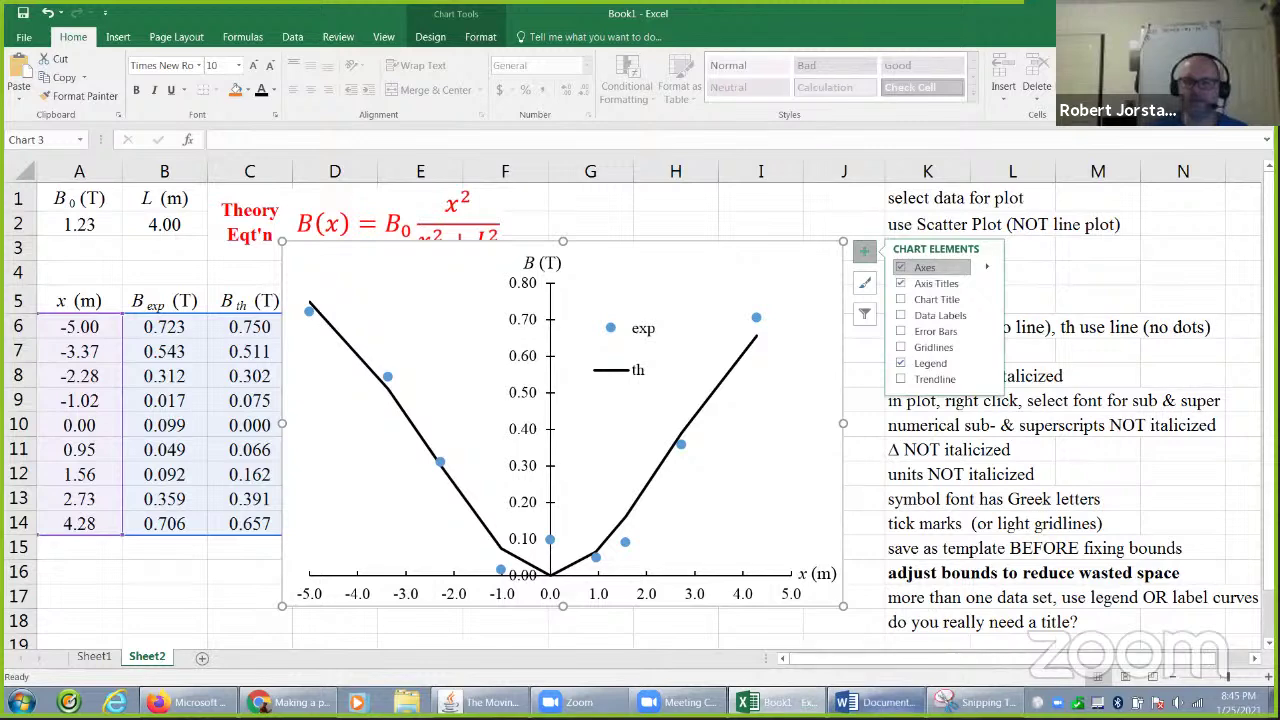
left_click(880, 702)
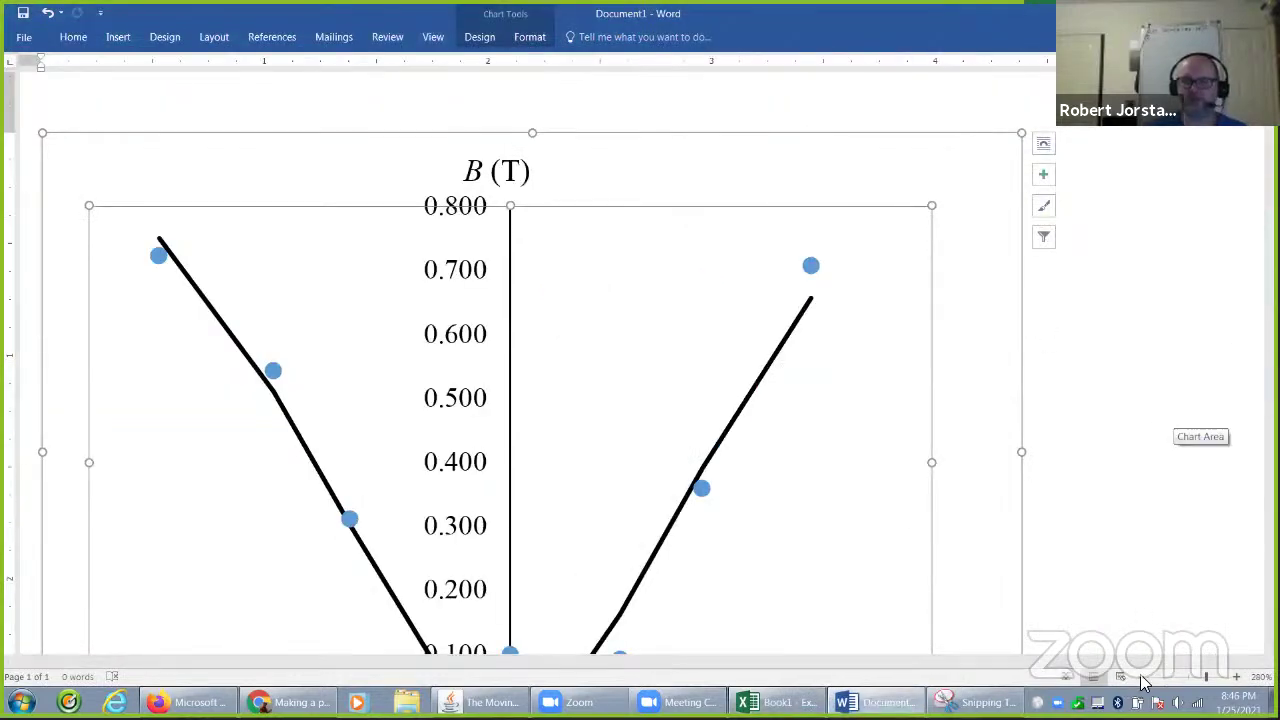
left_click(1143, 680)
left_click(1143, 680)
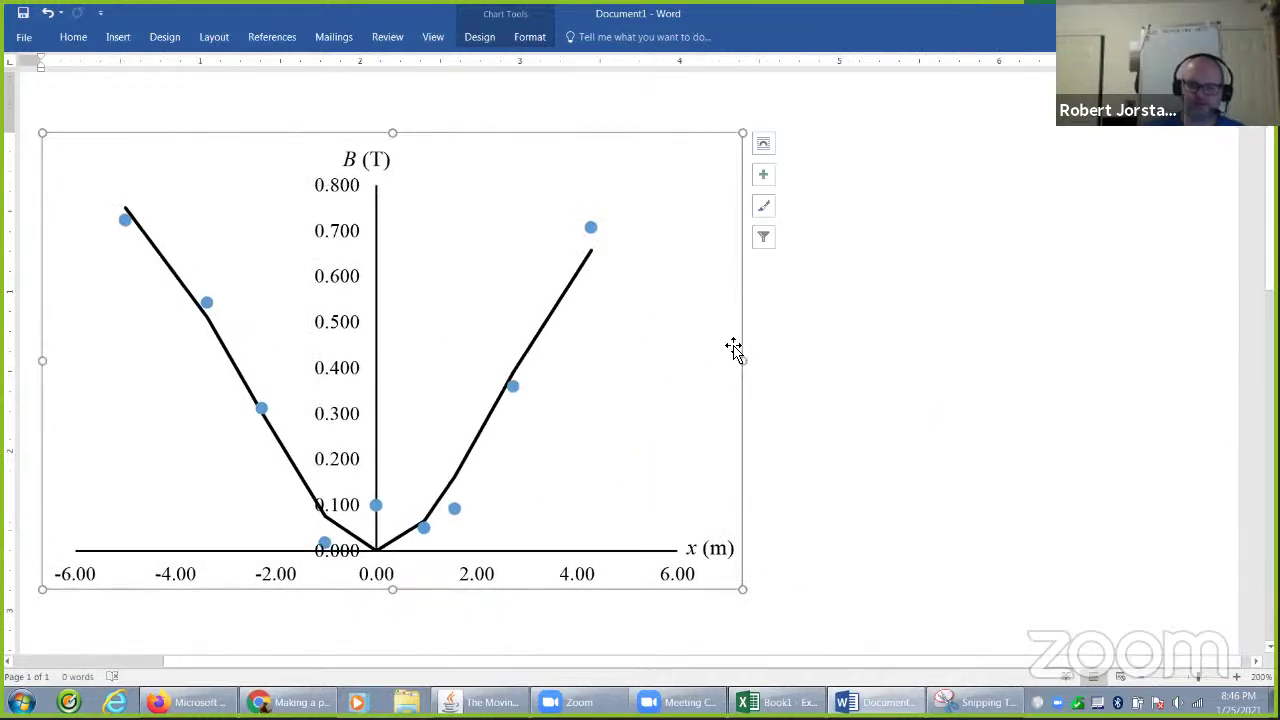
key("Delete")
key("ctrl+v")
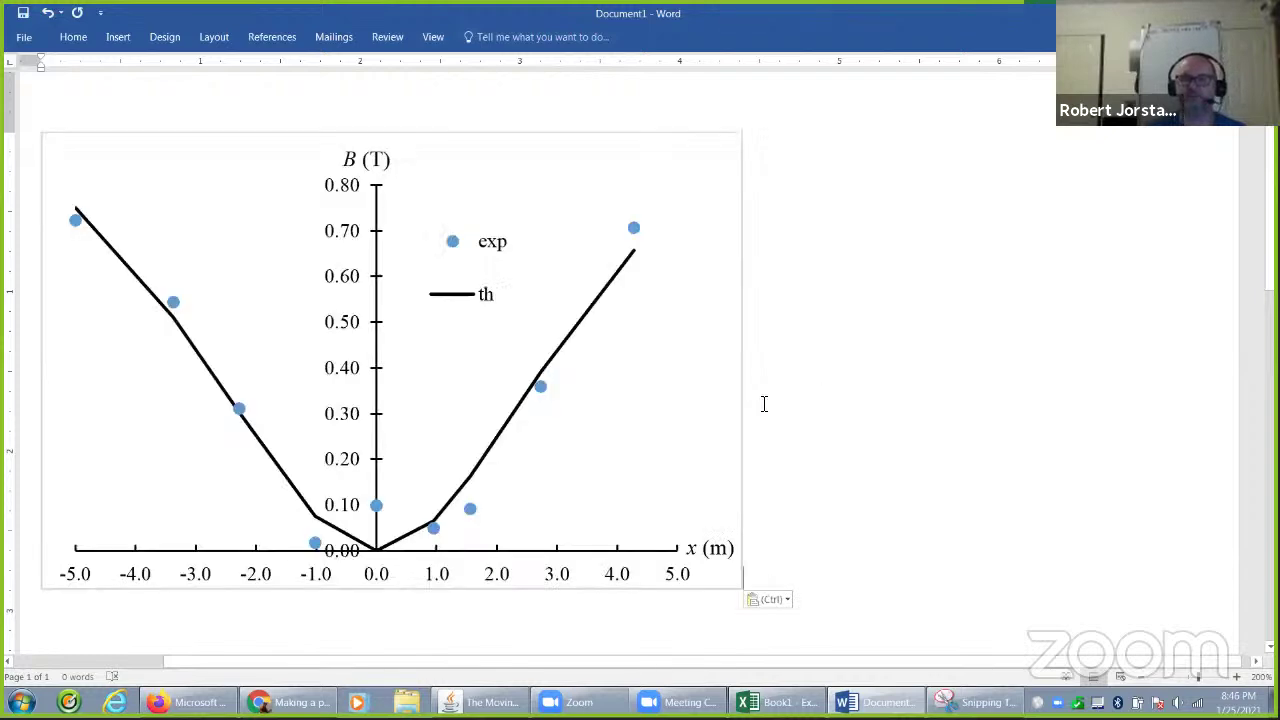
Step: Remove the outline around the pasted chart's chart area
left_click(737, 395)
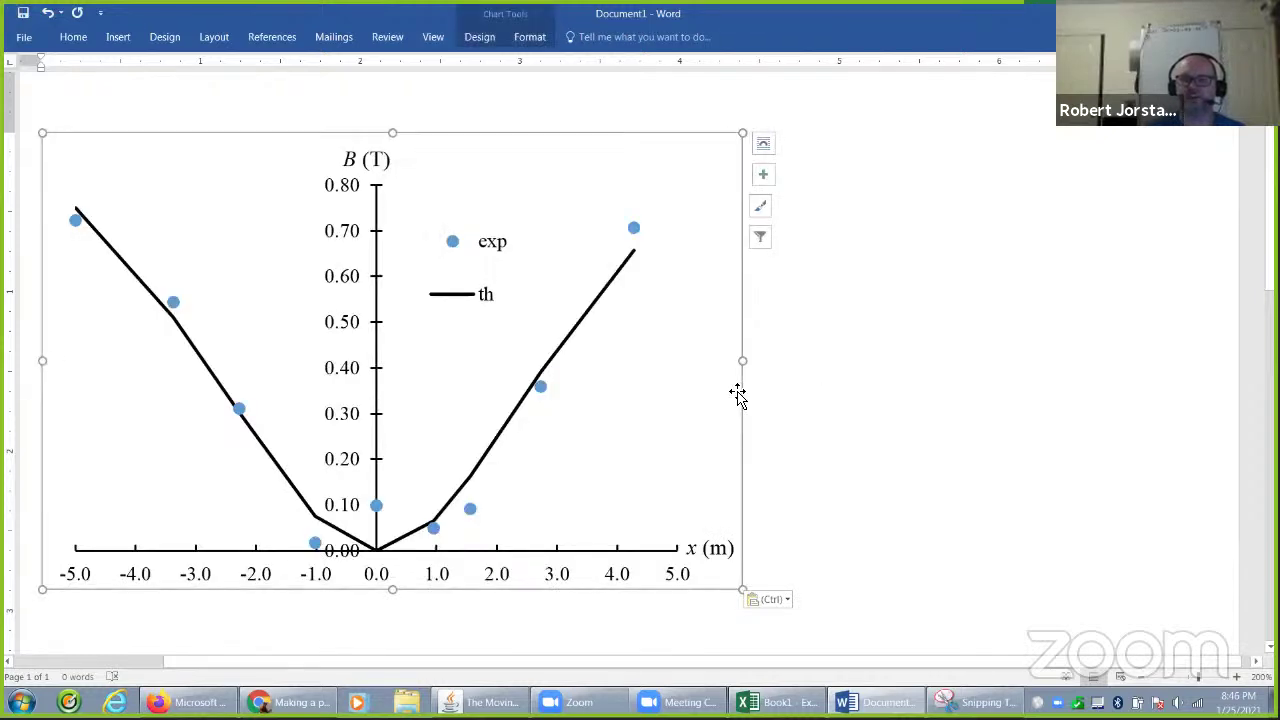
right_click(737, 395)
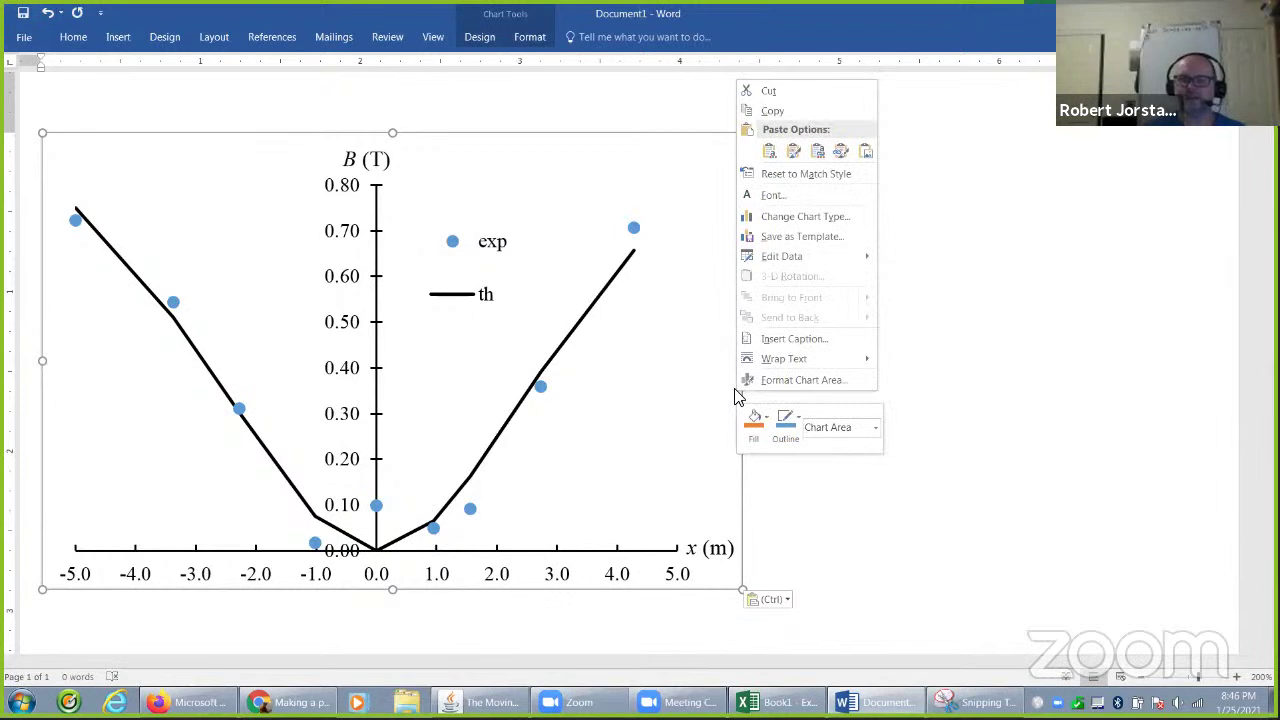
left_click(786, 418)
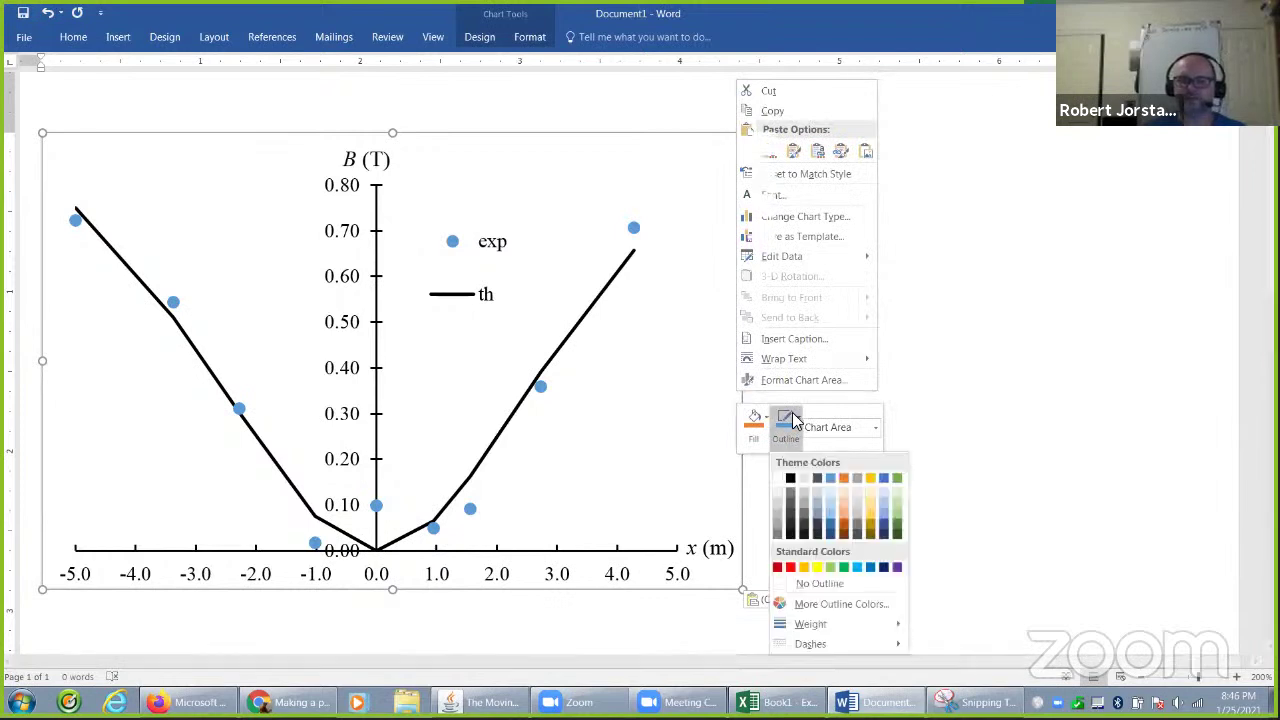
left_click(798, 586)
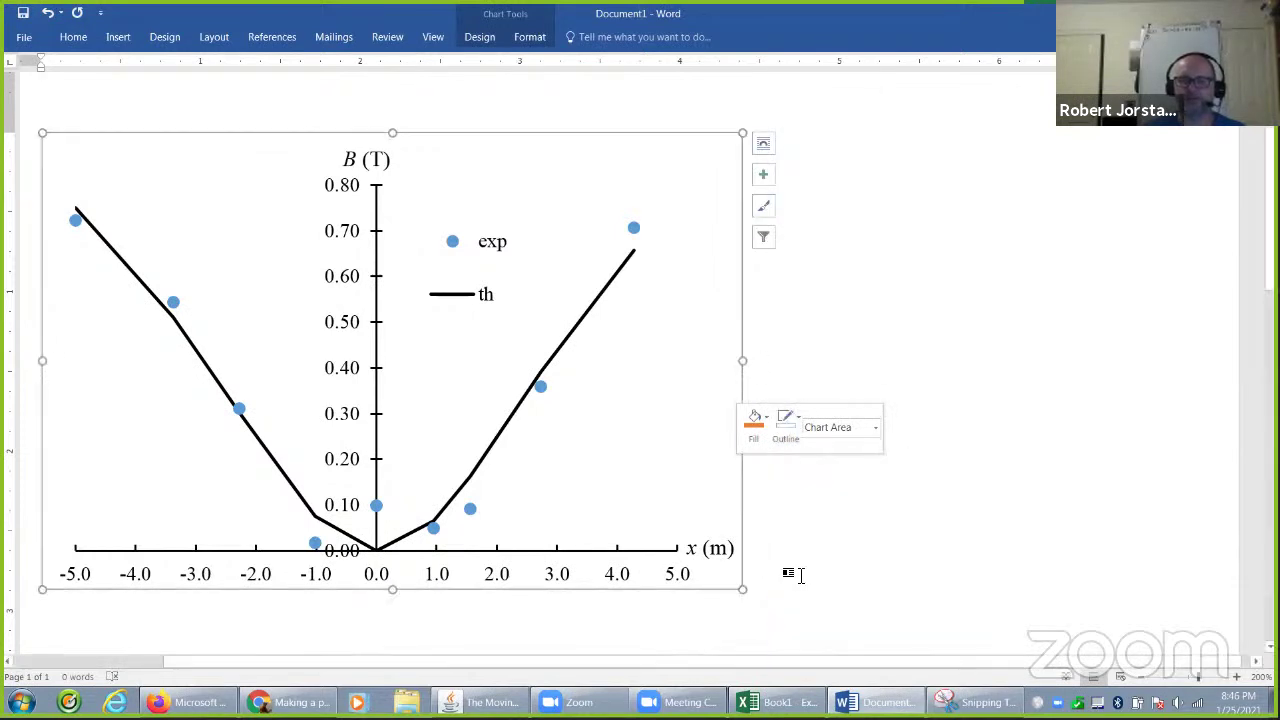
left_click(855, 529)
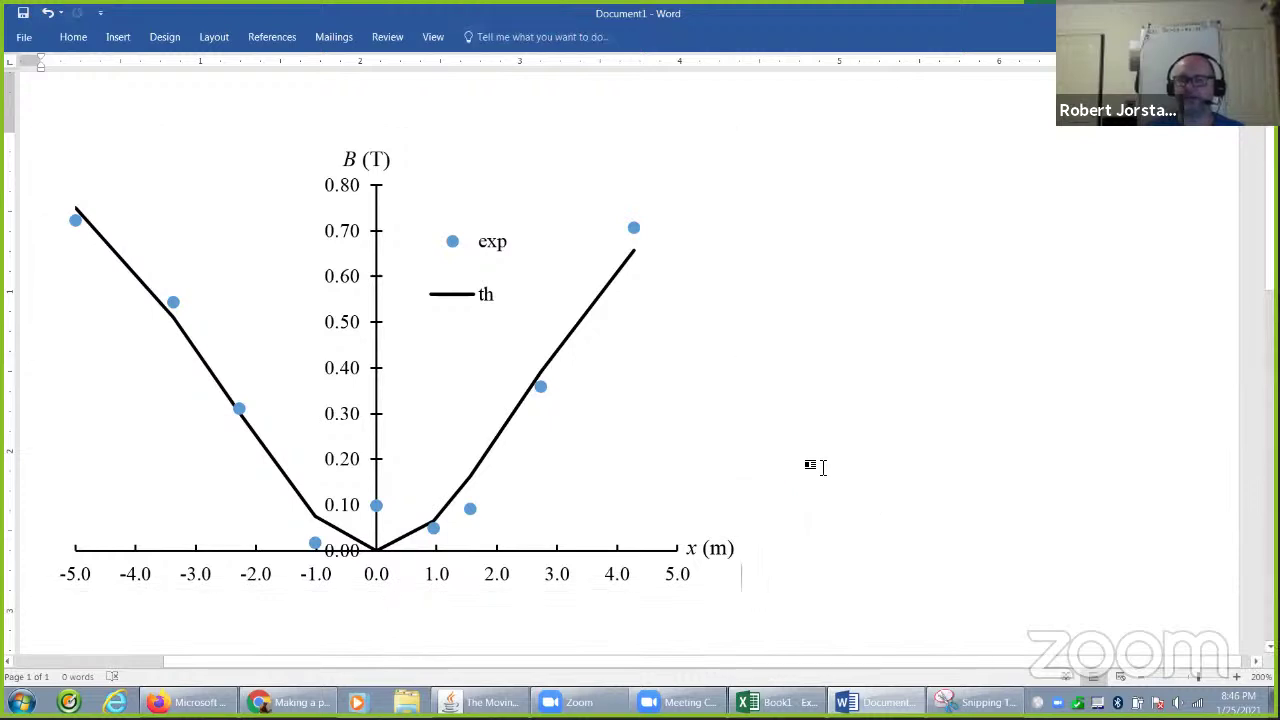
Step: Delete the legend with the exp and th entries from the pasted chart
left_click(705, 415)
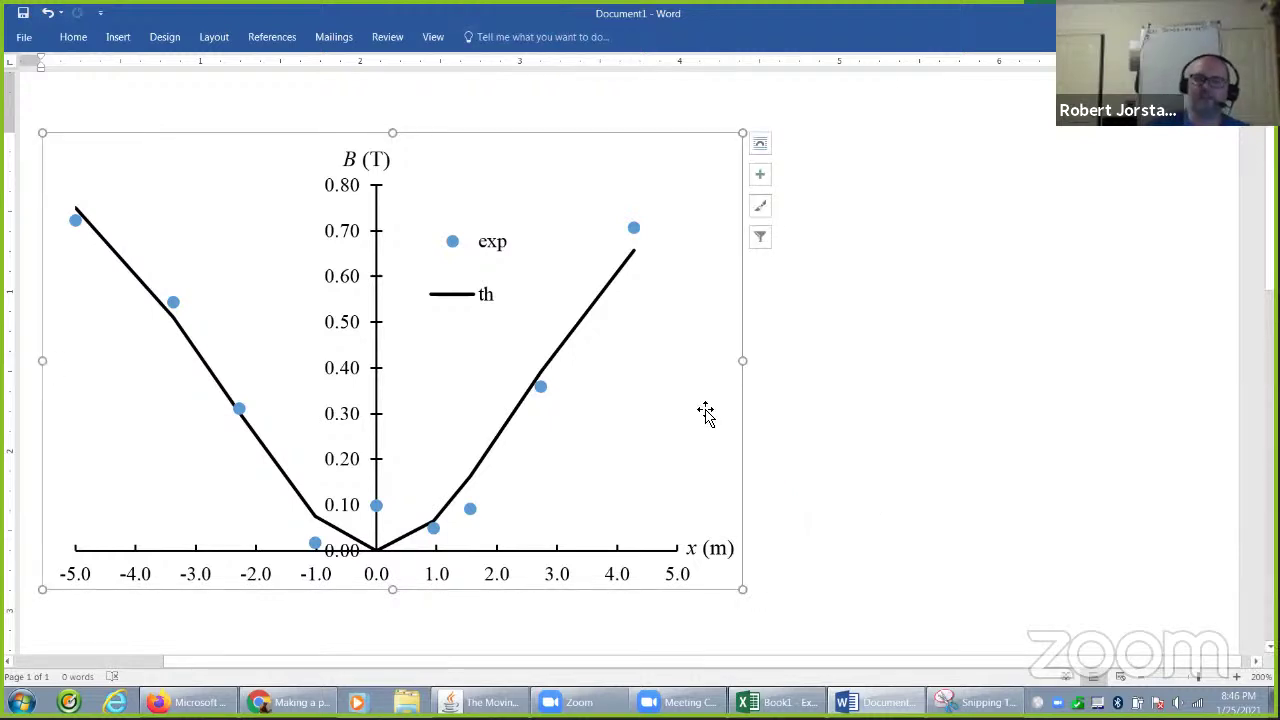
left_click(483, 297)
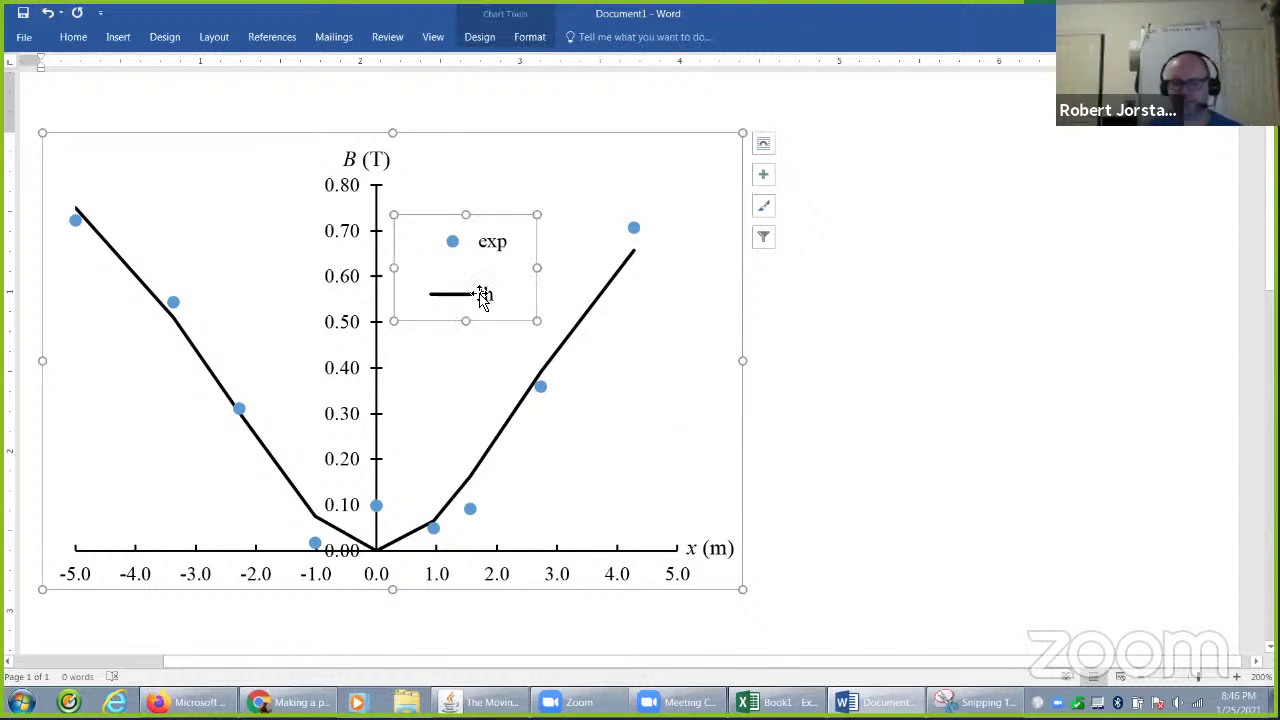
key("Delete")
left_click(905, 420)
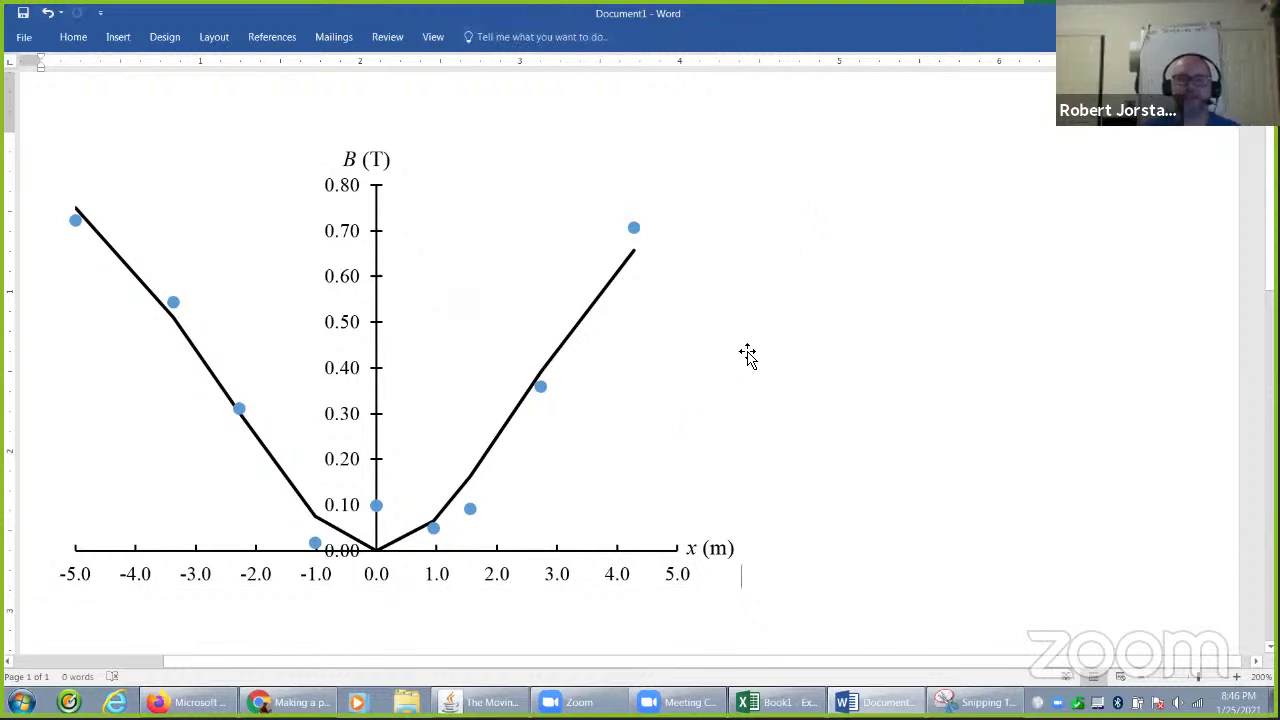
Step: Draw a wide text box in the blank space to the right of the chart
left_click(118, 38)
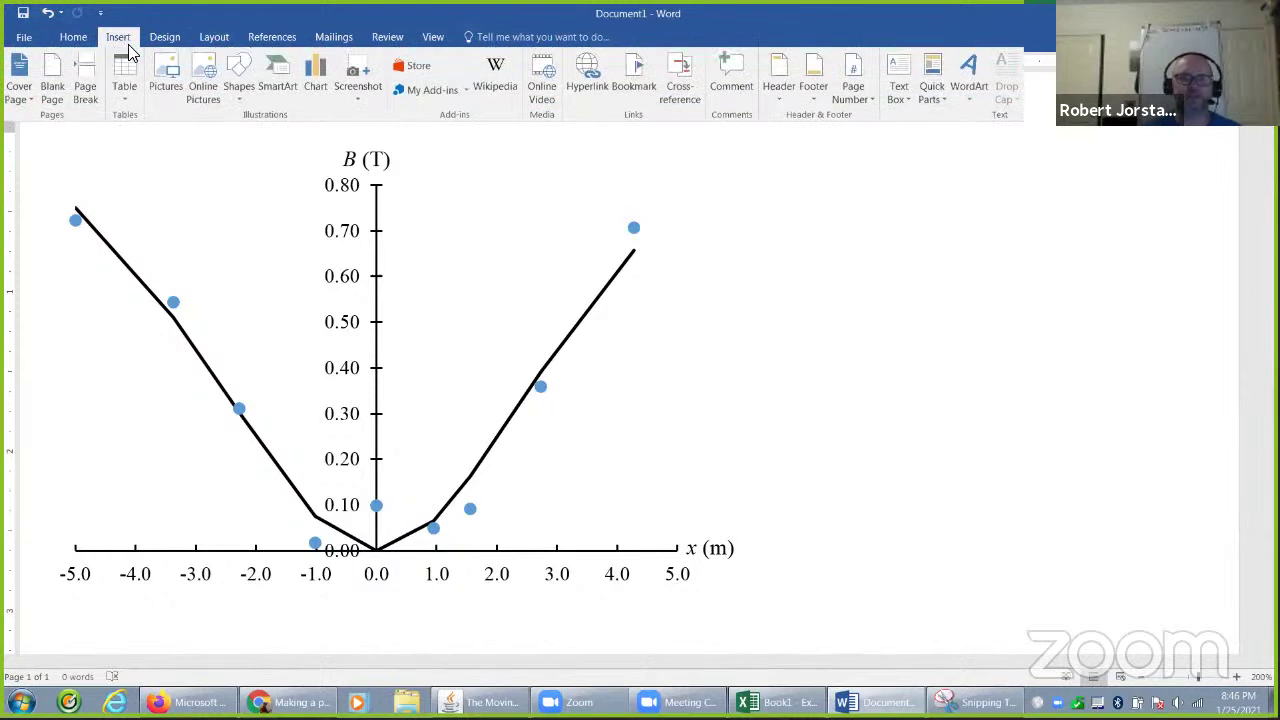
left_click(240, 88)
left_click(231, 140)
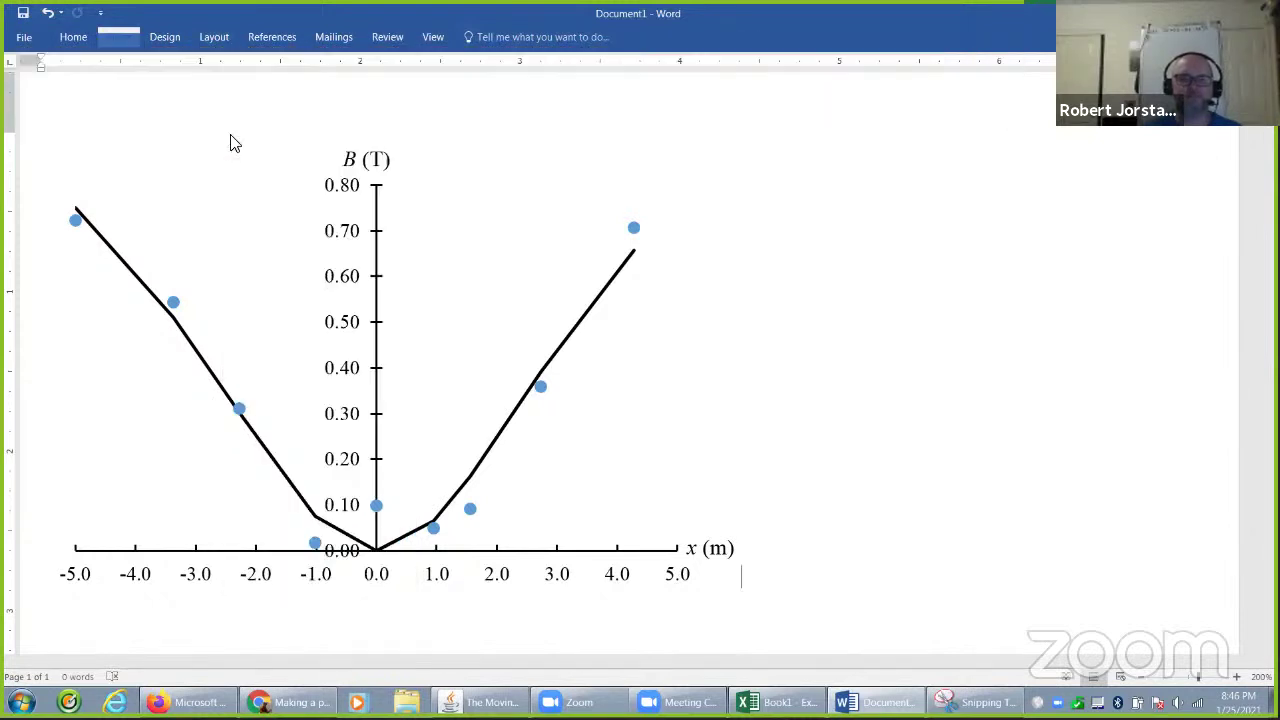
left_click_drag(729, 280, 1094, 420)
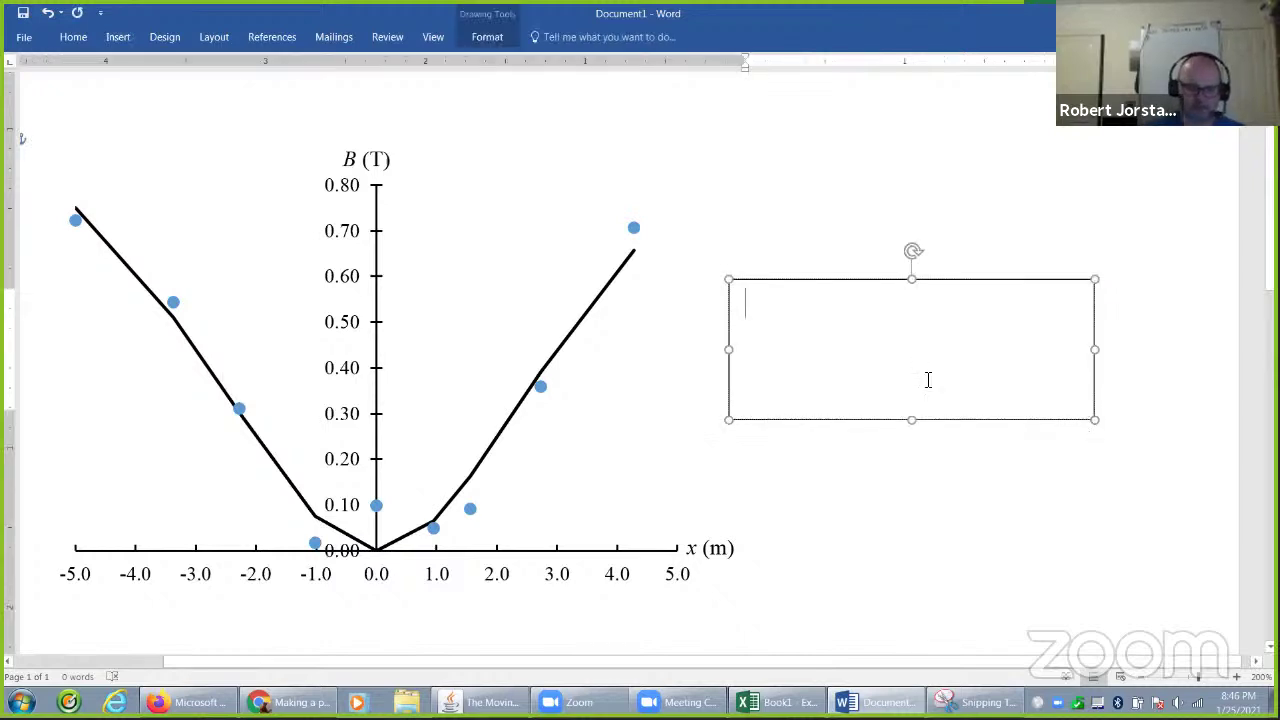
Step: Insert an equation in the text box reading B(x) = B_0 1/2, with 1/2 as a placeholder fraction
key("alt+equal")
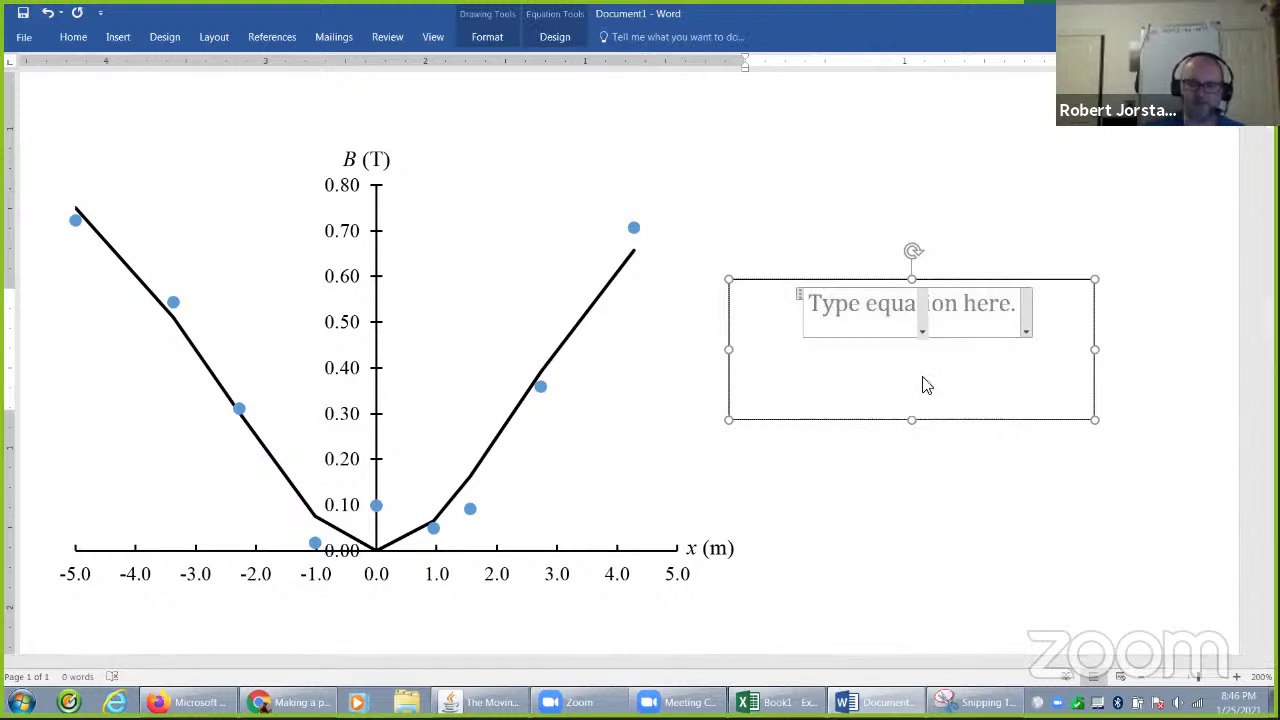
type("B_0")
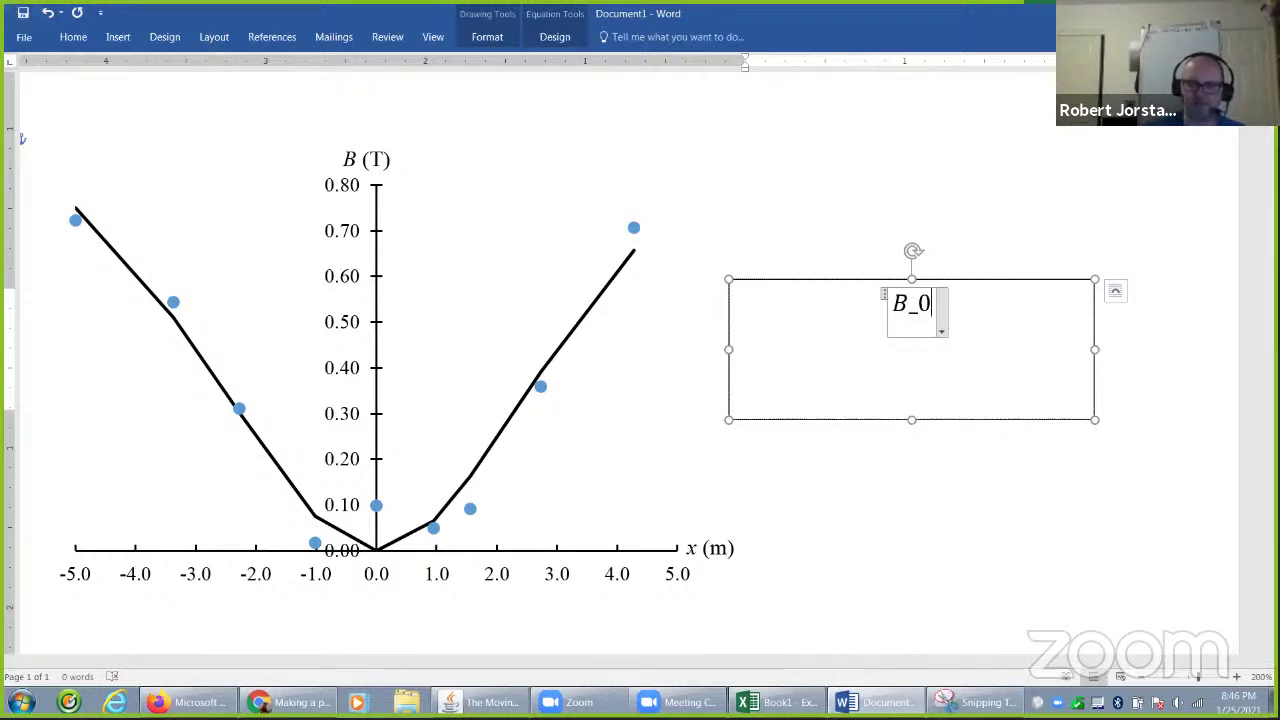
key("BackSpace")
key("BackSpace")
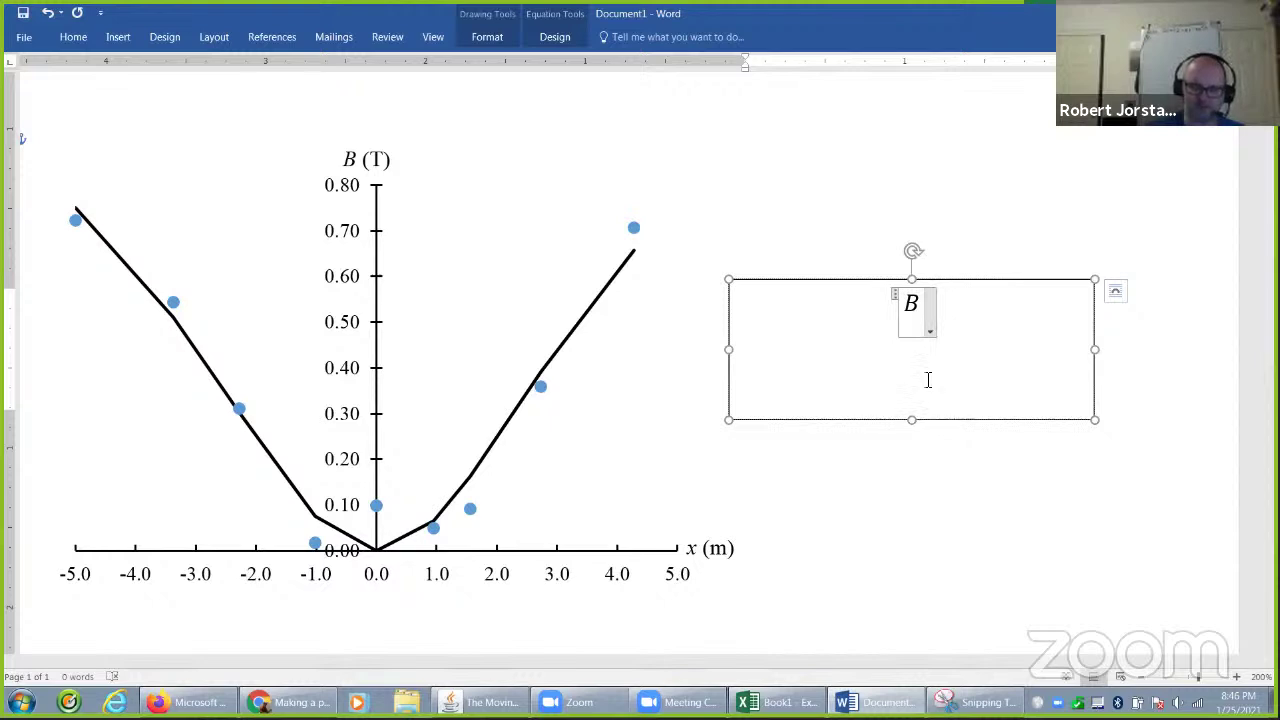
type("(x)=")
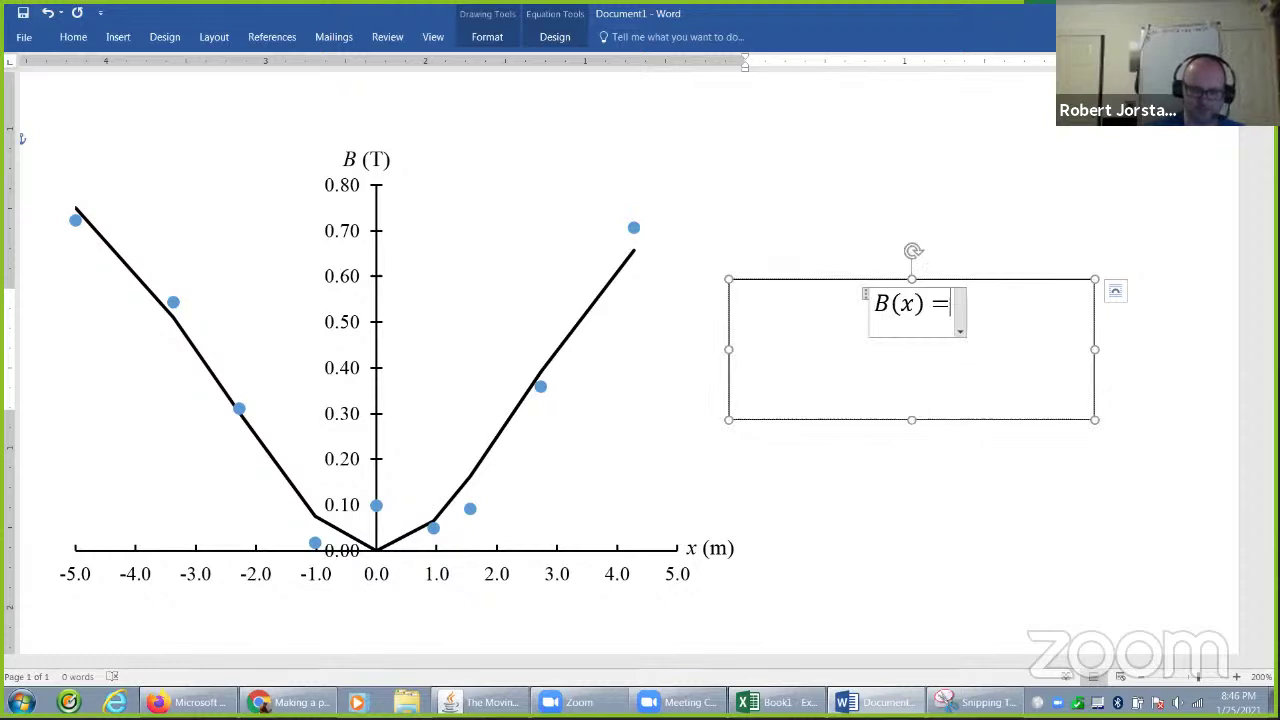
type("B")
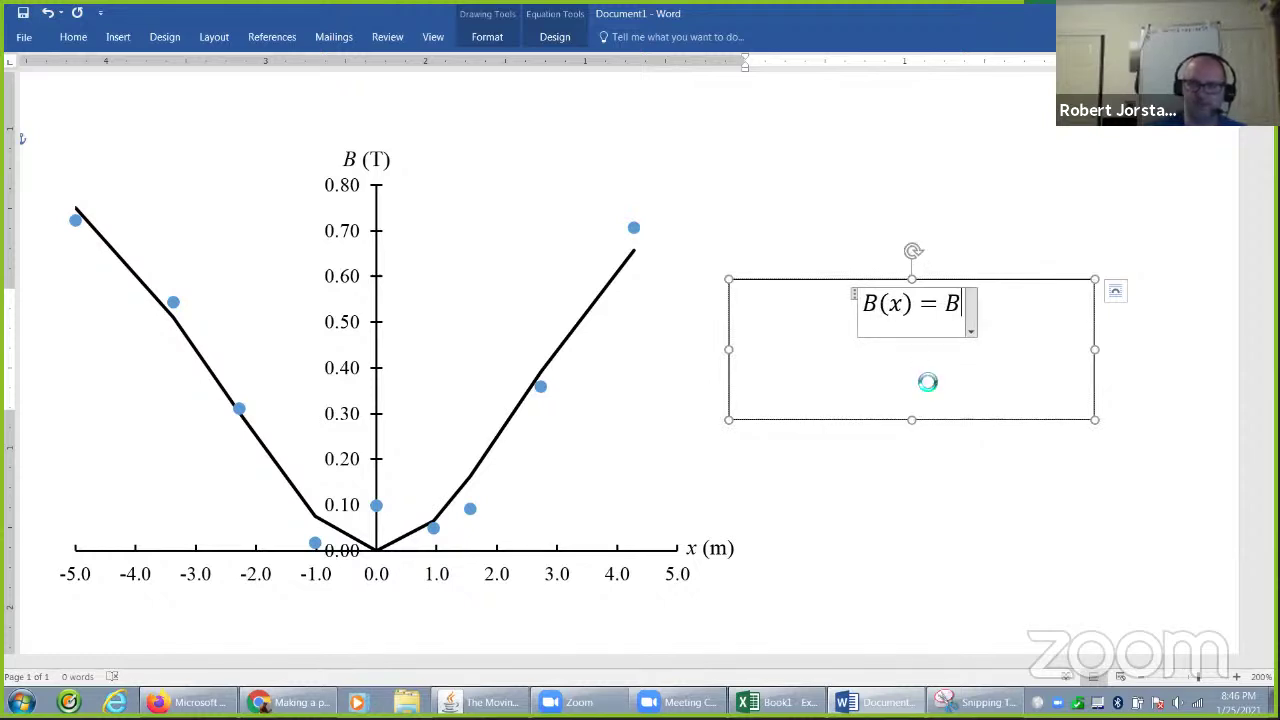
type("_0 1/2")
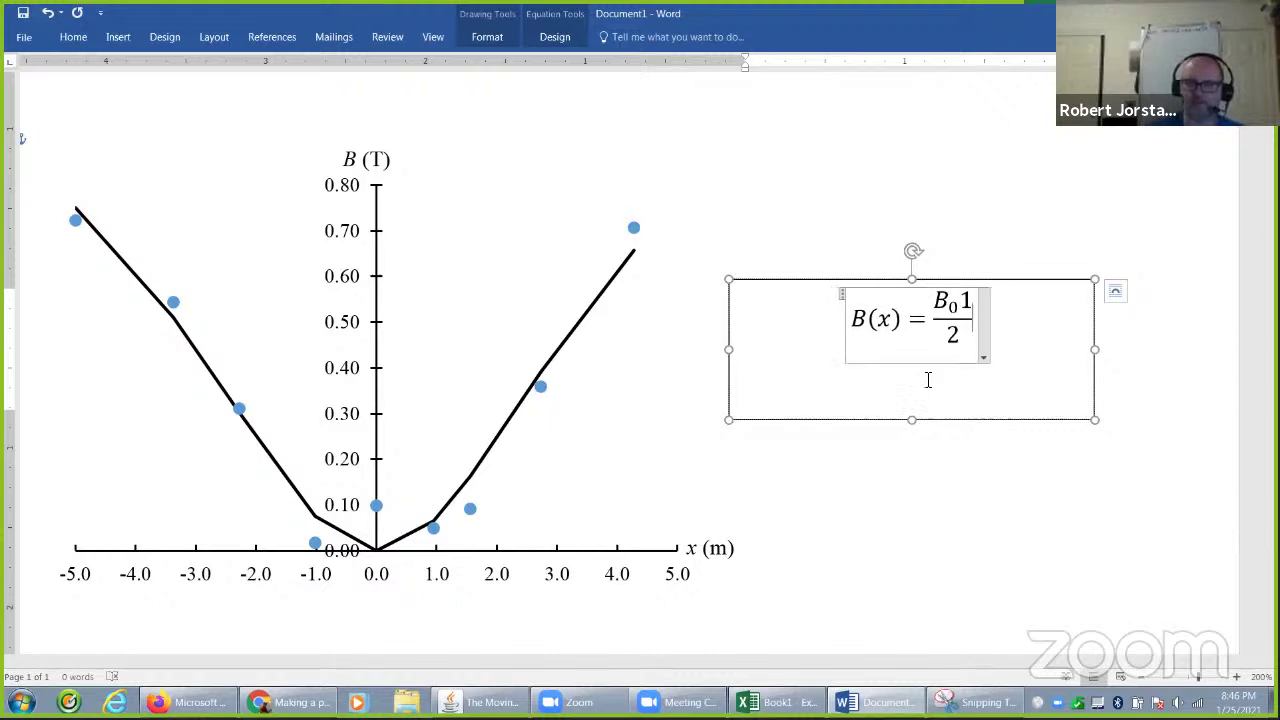
Step: Move B_0 out of the fraction's numerator and place it in front of the fraction
left_click_drag(955, 305, 944, 312)
key("ctrl+c")
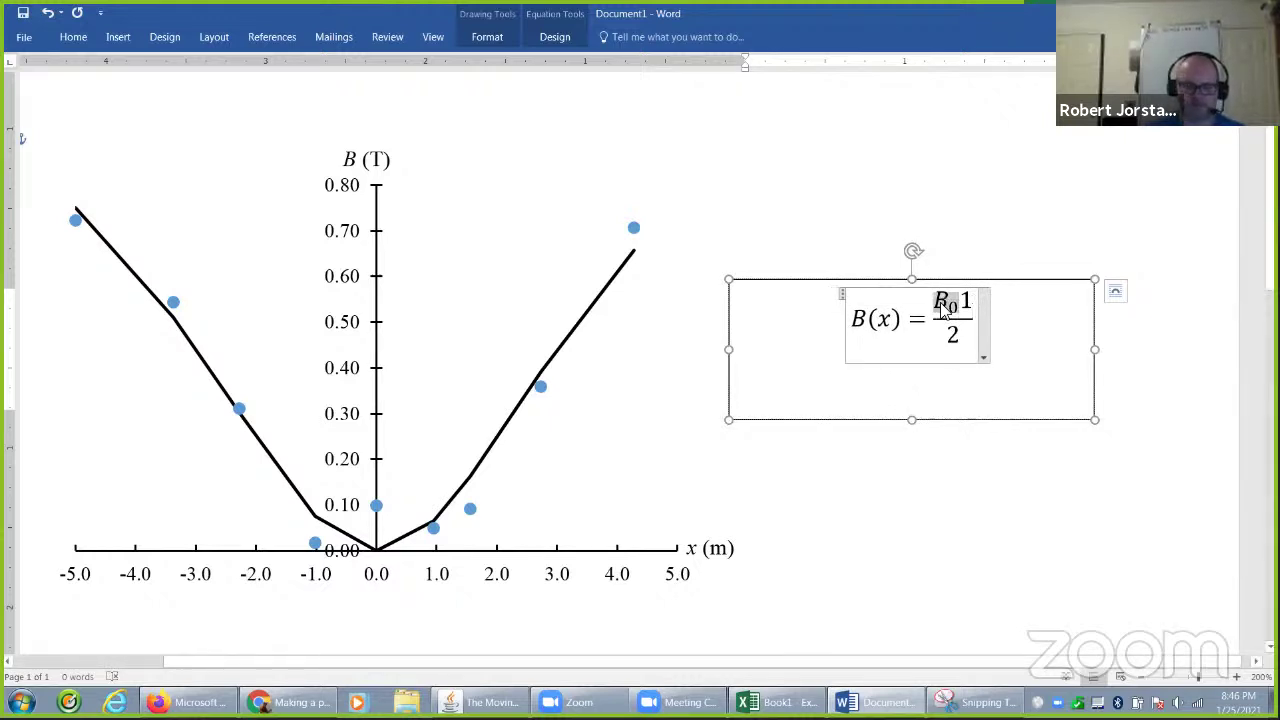
key("BackSpace")
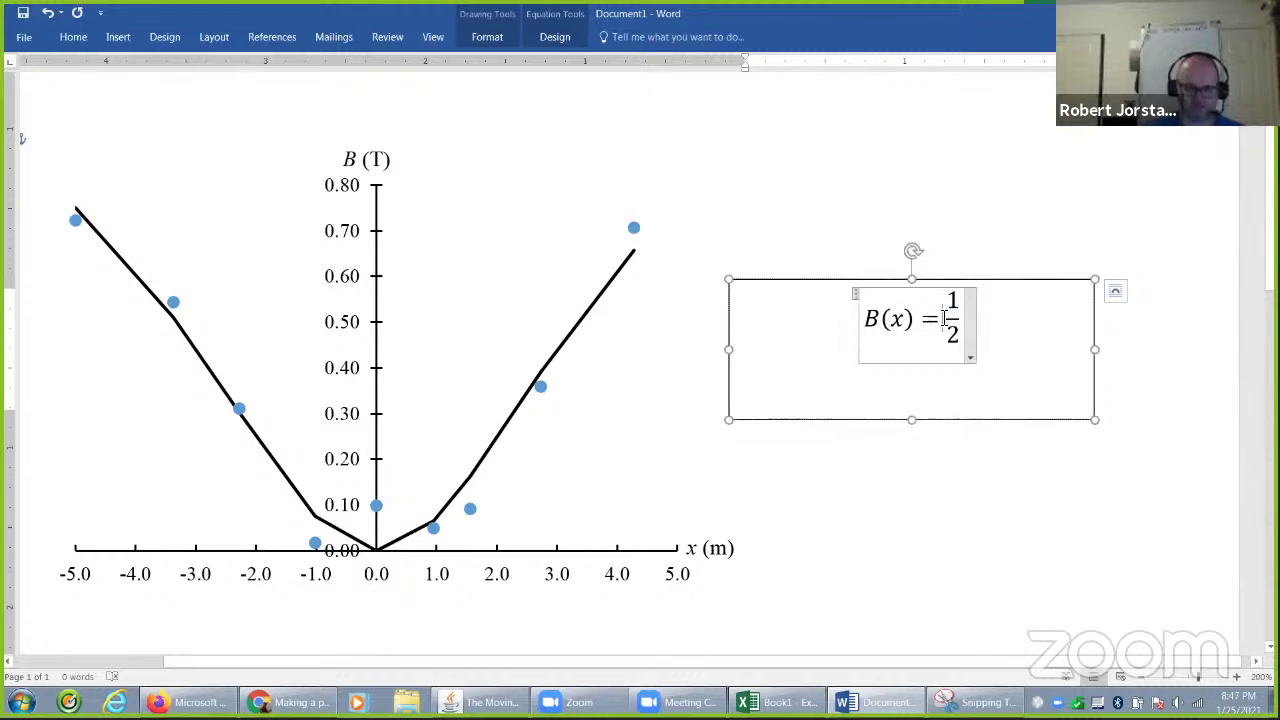
left_click(944, 318)
key("ctrl+v")
Step: Replace the placeholder fraction in the equation with x^2 over x^2 + L^2, using a capital L
double_click(966, 310)
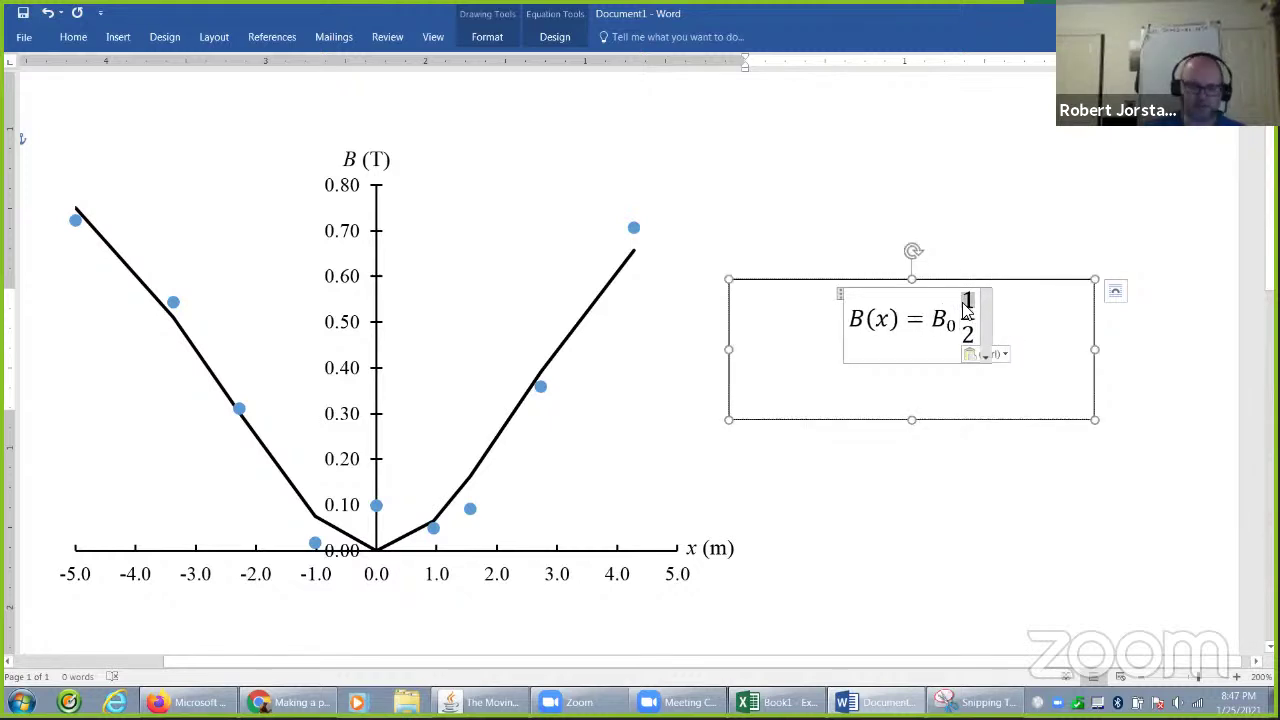
type("x^2")
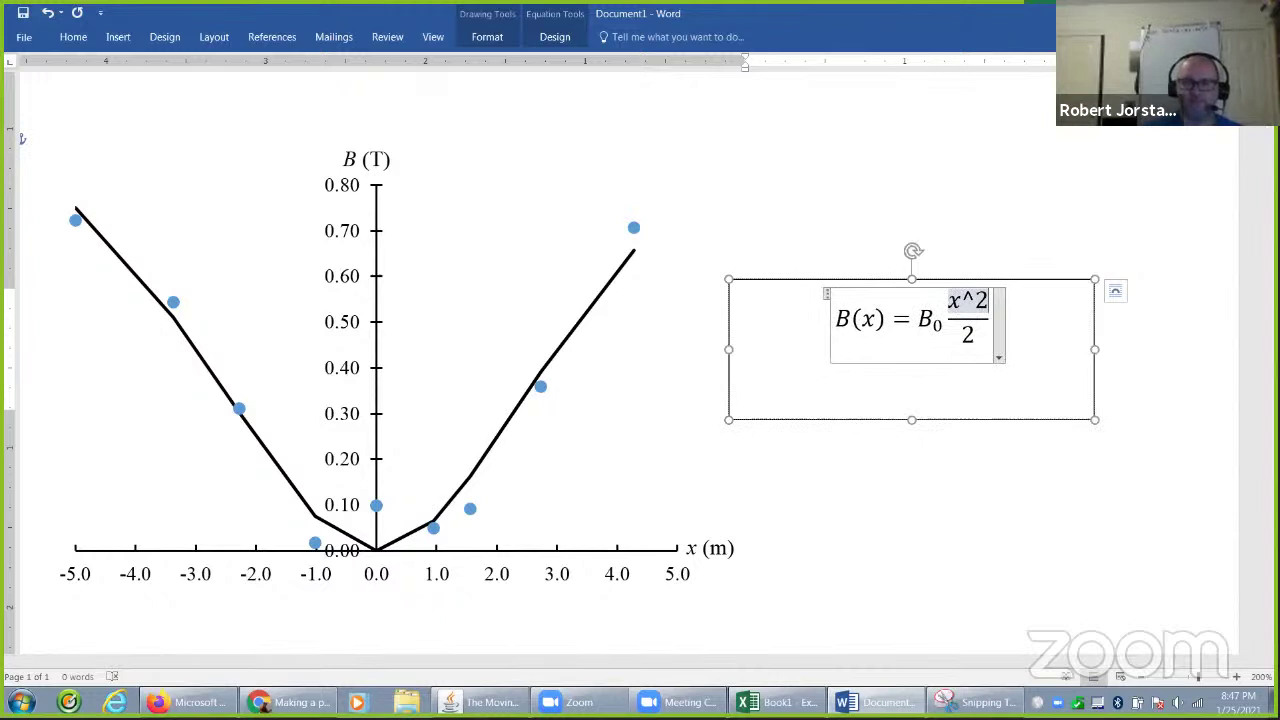
key("Right")
key("Delete")
type("x^2 + l")
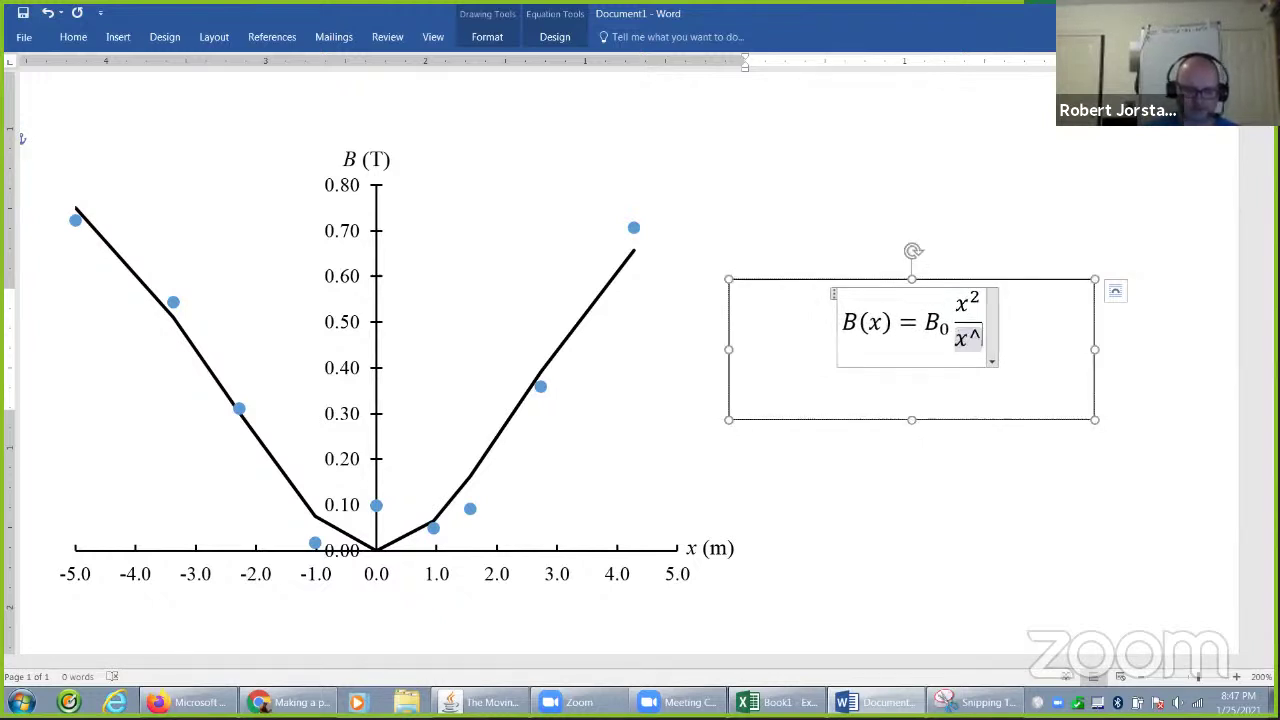
type("^")
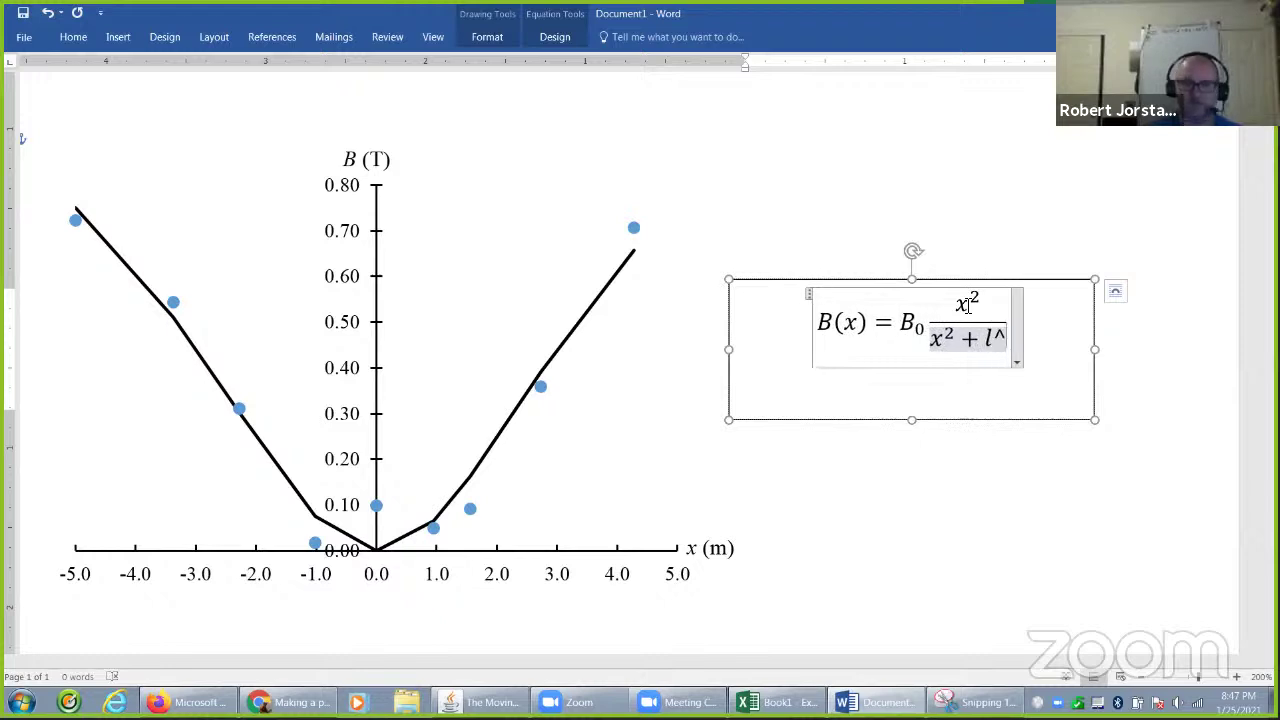
key("BackSpace")
key("BackSpace")
type("L")
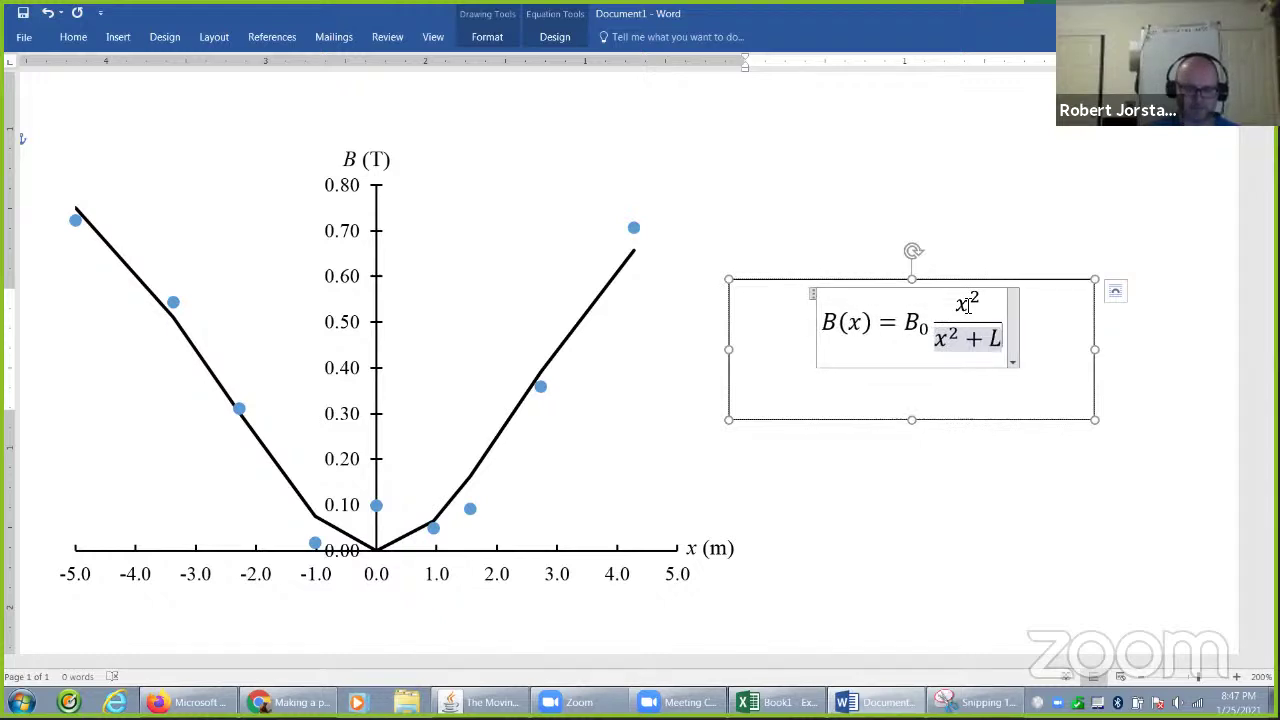
type("^2")
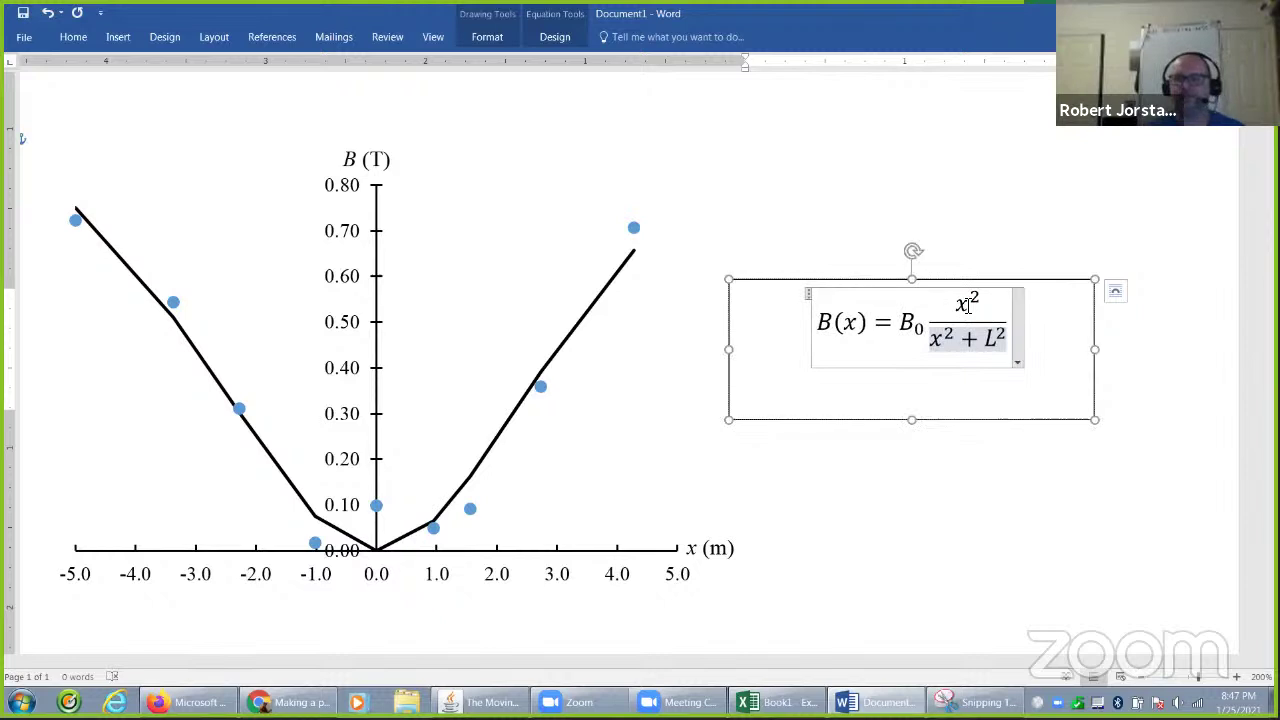
key("Escape")
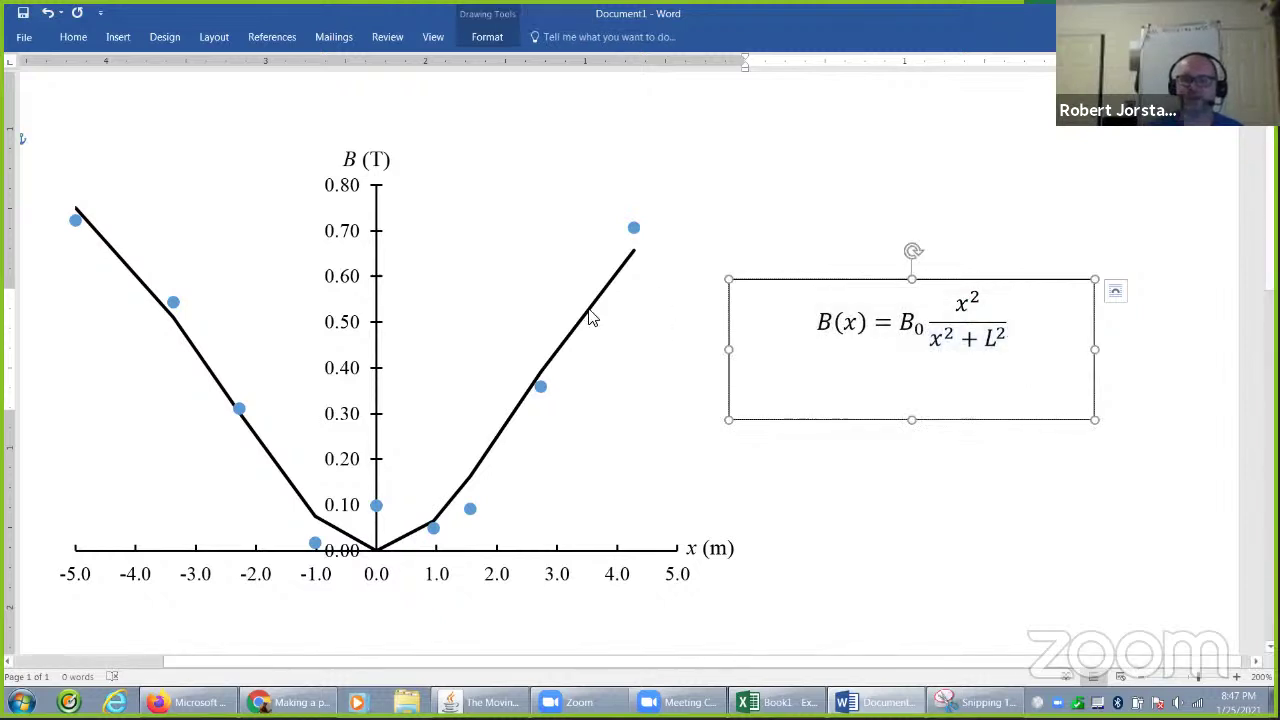
Step: Set both the fill and the outline of the chart's theory series "th" to standard red
left_click(590, 316)
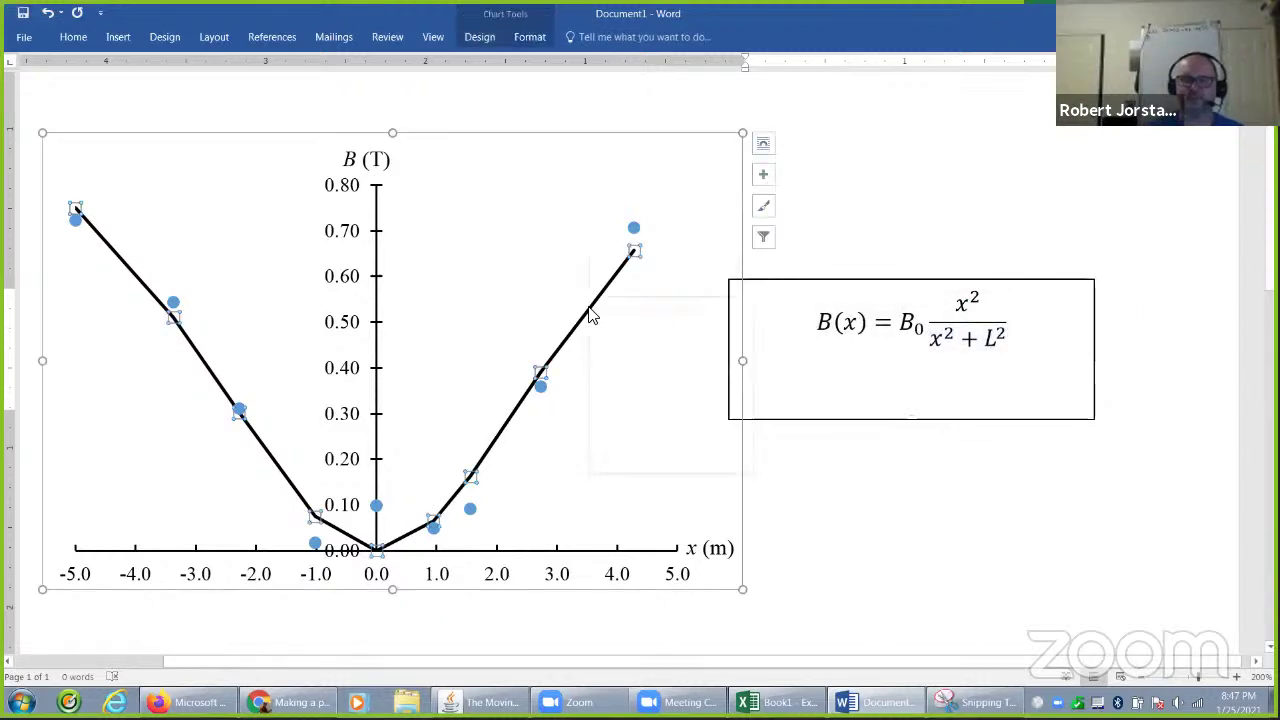
right_click(590, 316)
left_click(617, 264)
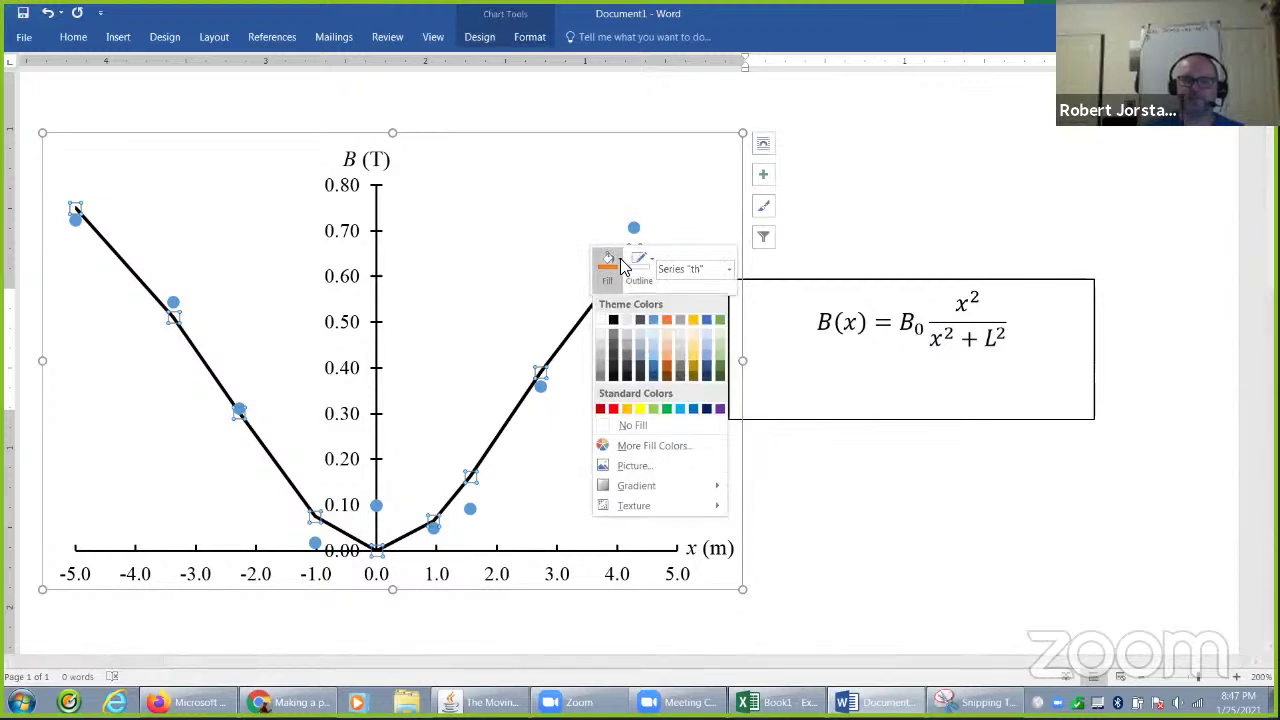
left_click(613, 409)
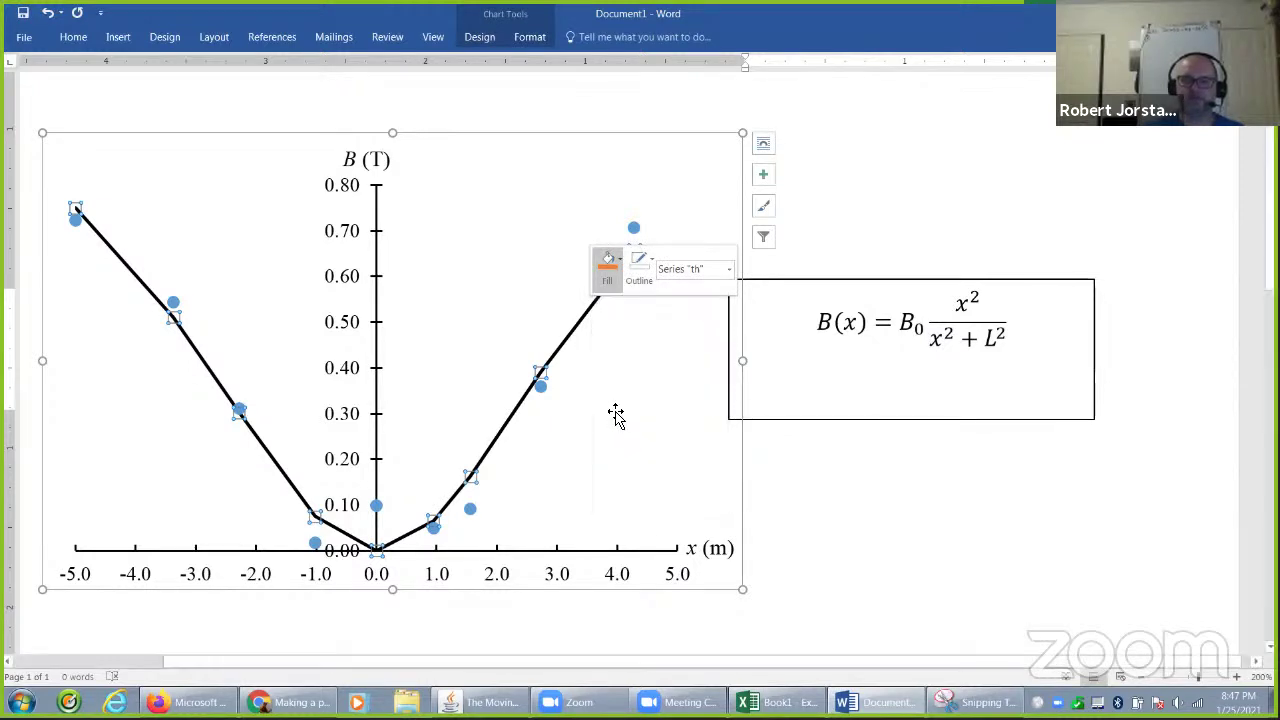
left_click(643, 262)
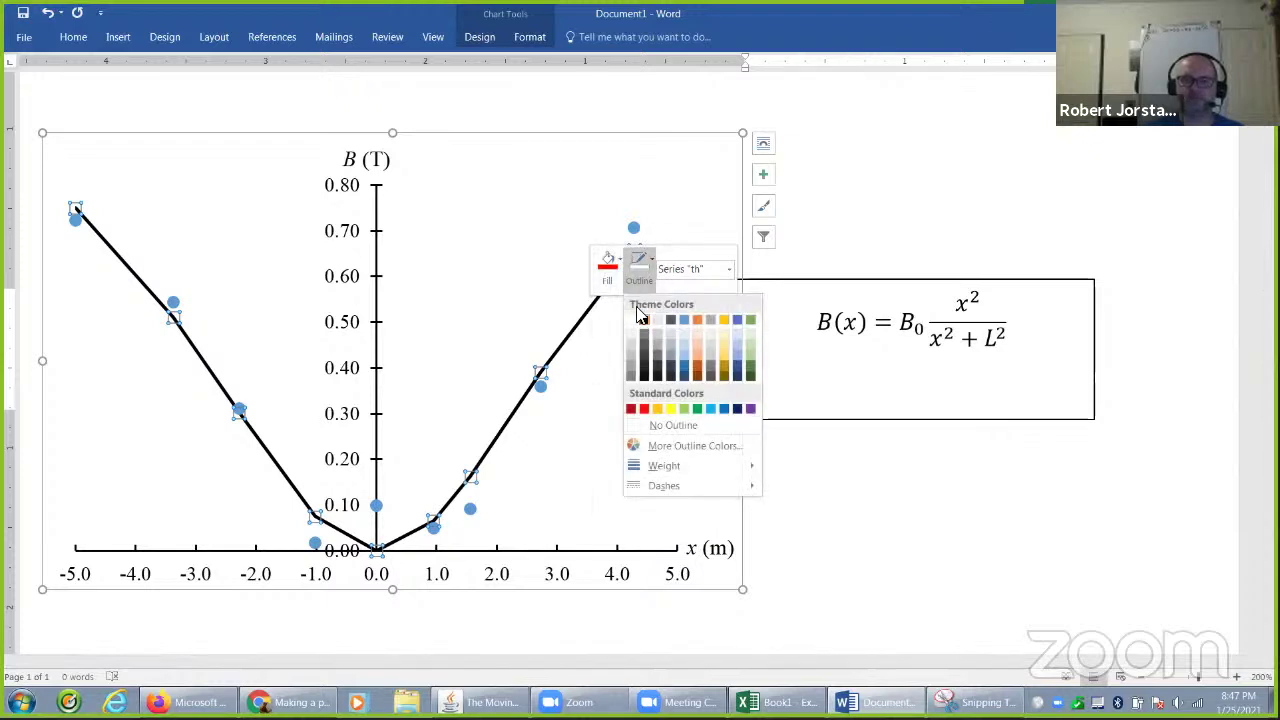
left_click(637, 409)
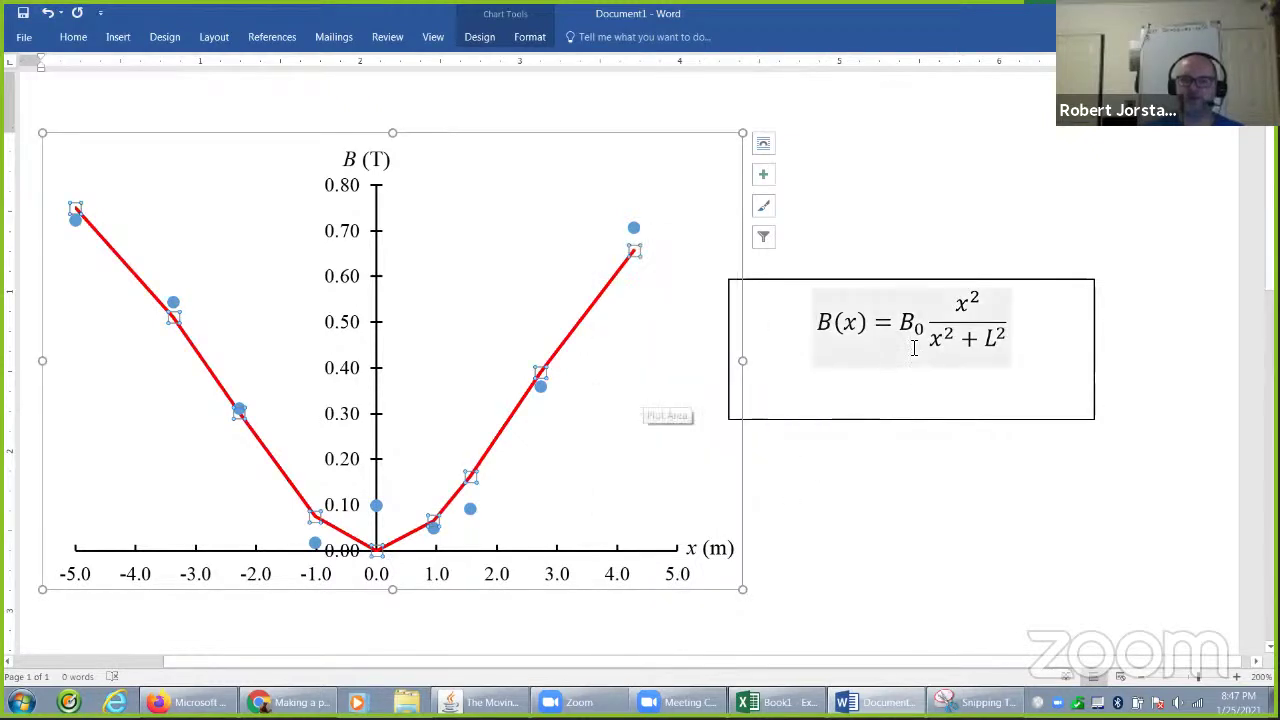
Step: Color the whole equation in the text box red to match the theory curve
left_click(1006, 337)
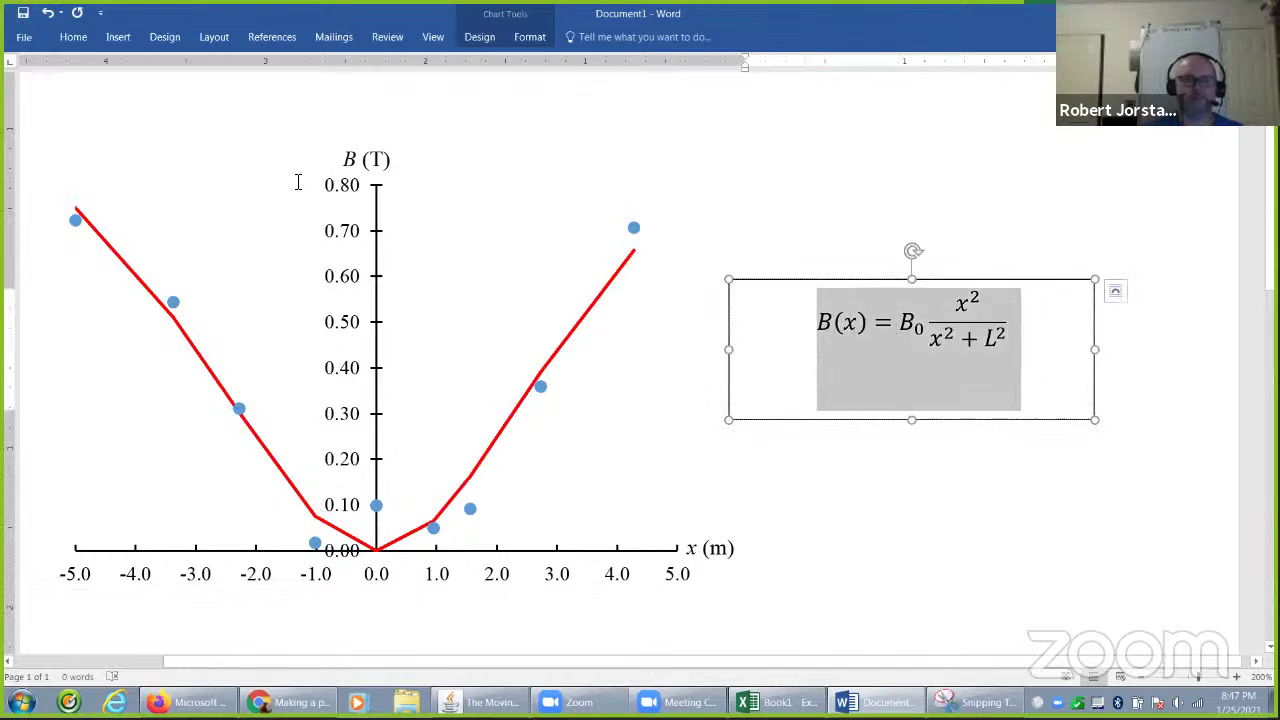
left_click(72, 37)
left_click(306, 95)
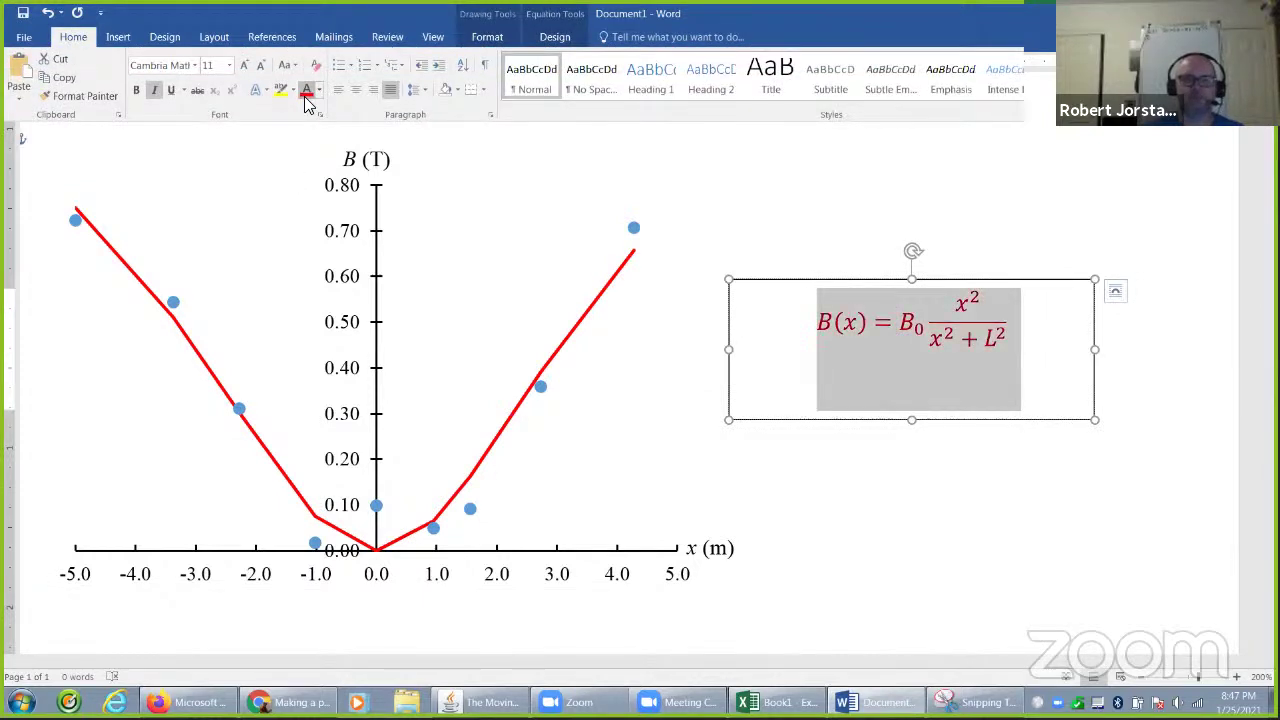
Step: Format the equation's text box with no line and no fill
left_click(1047, 283)
right_click(1047, 280)
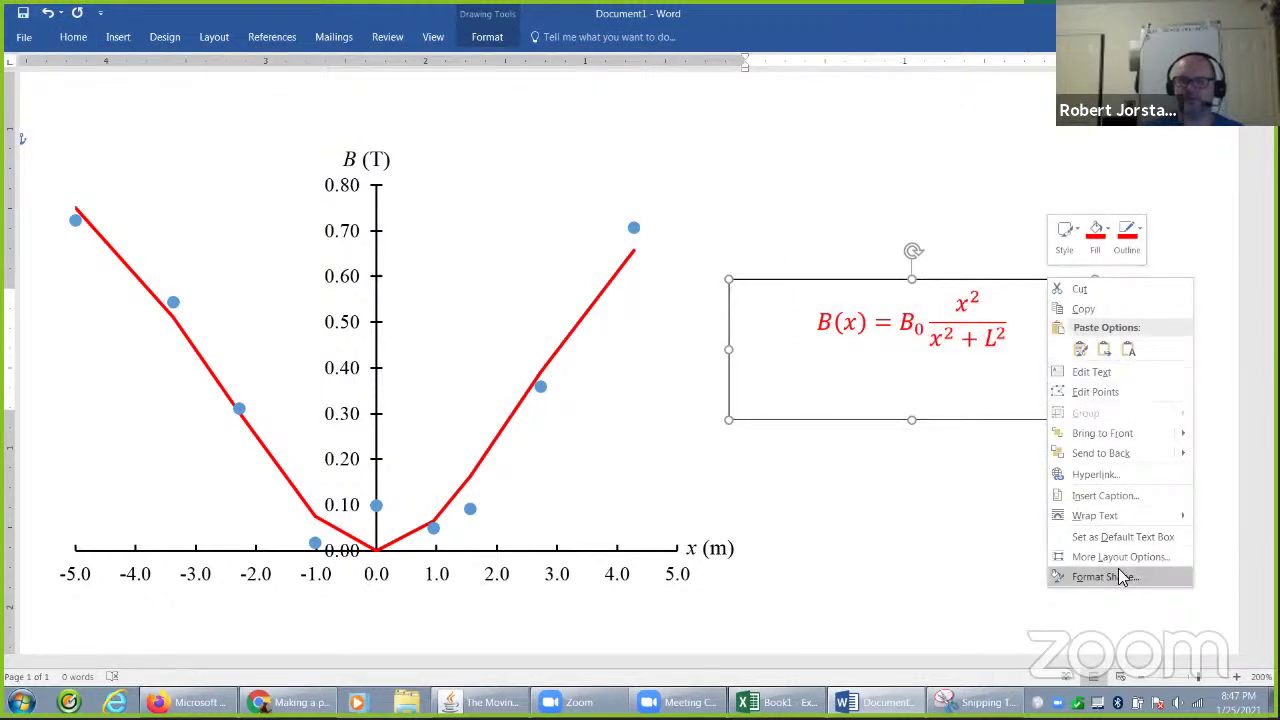
left_click(1121, 577)
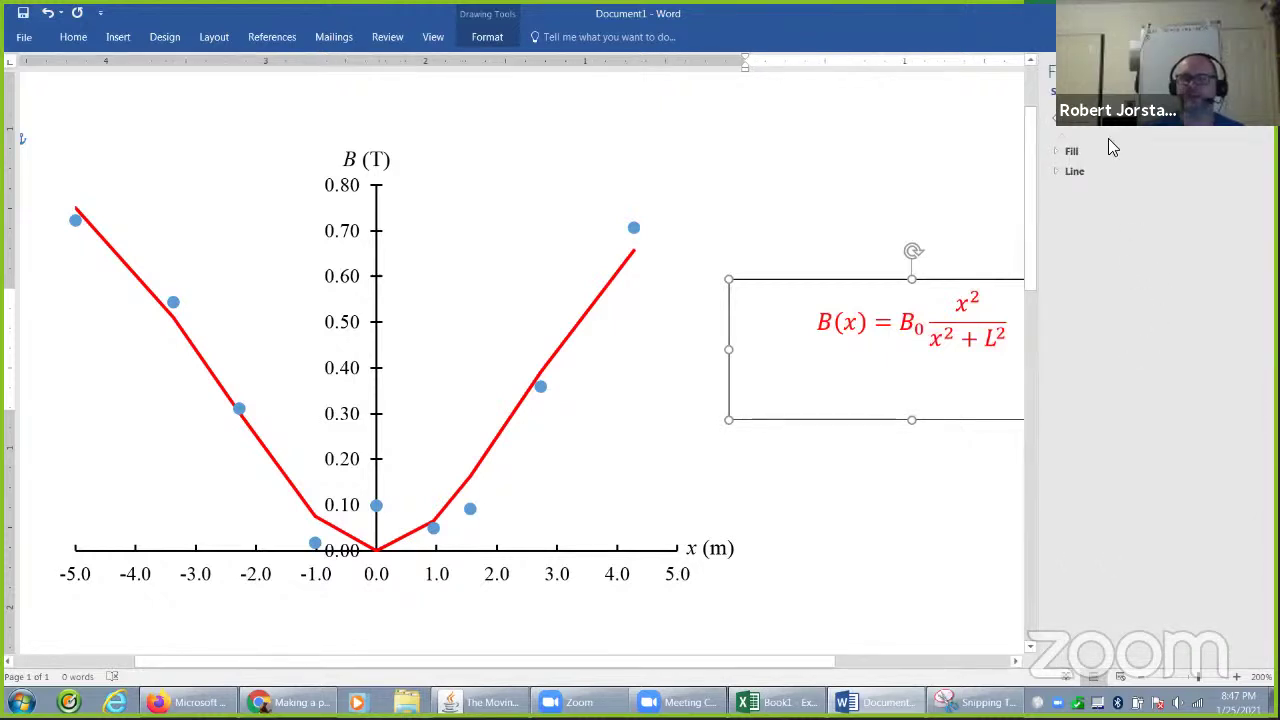
left_click(1075, 172)
left_click(1092, 190)
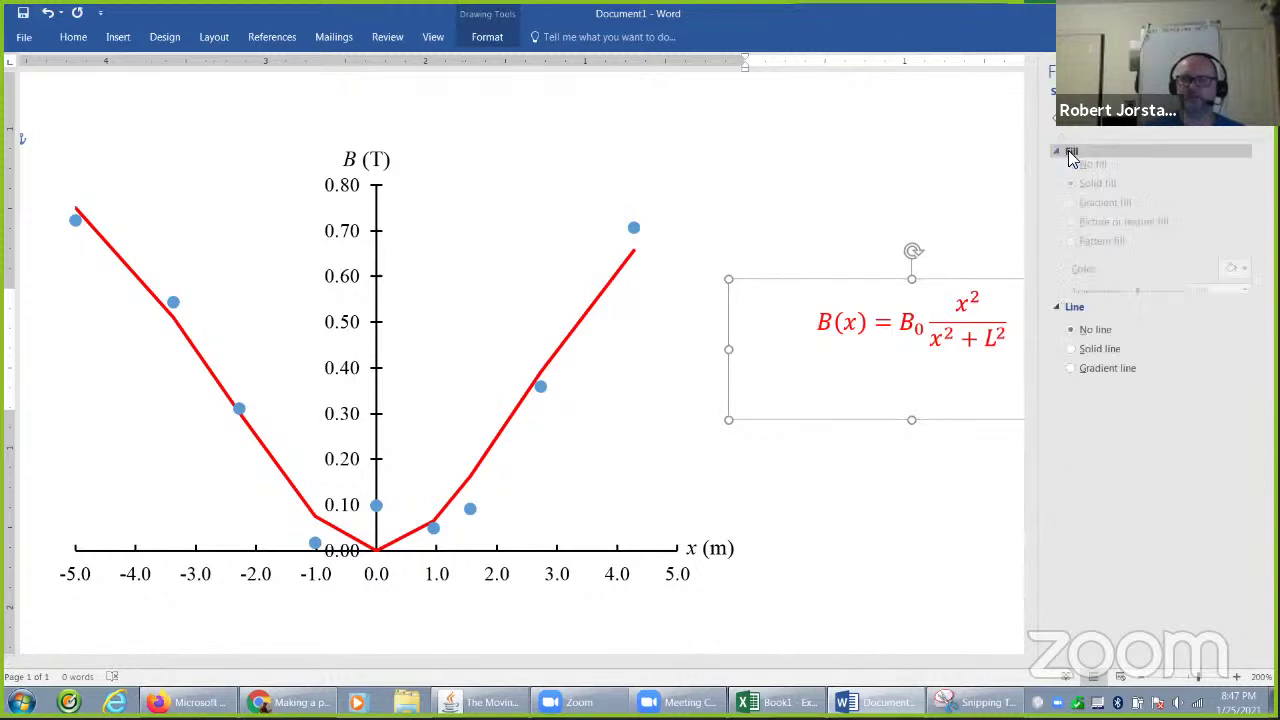
left_click(978, 251)
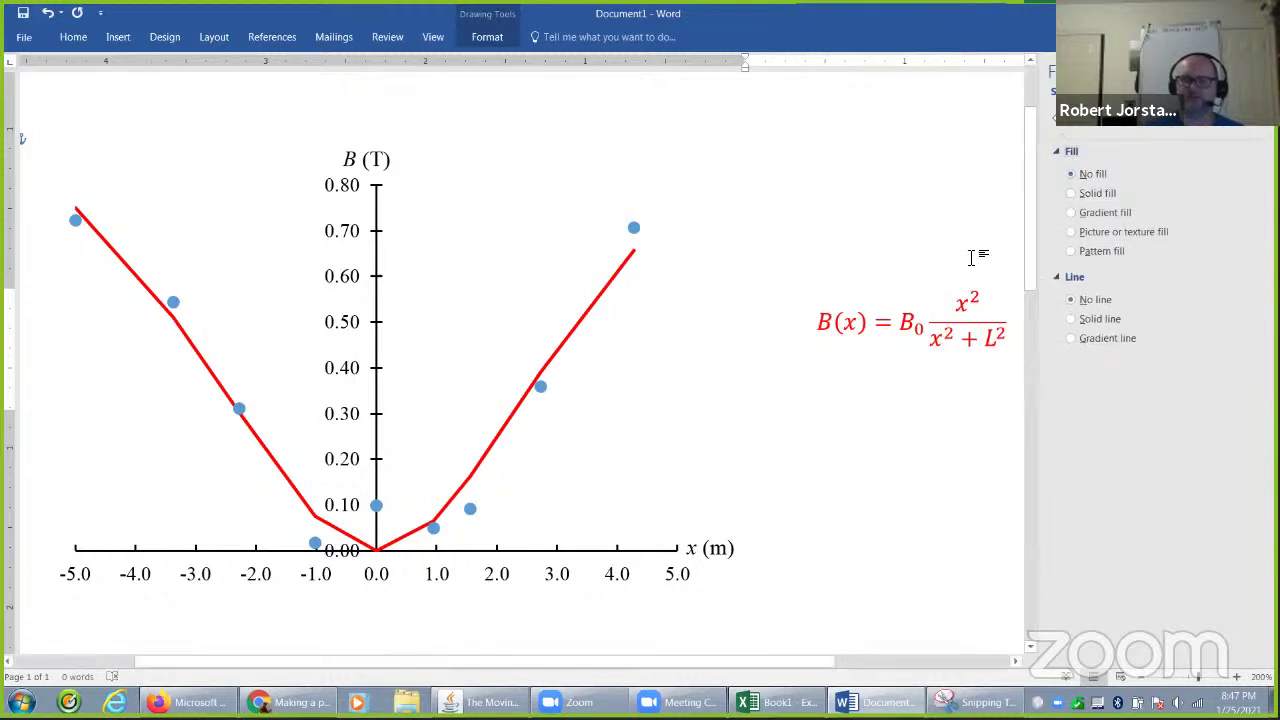
Step: Move the equation's text box onto the plot area and add the subscript th to the B in B(x)
left_click(975, 316)
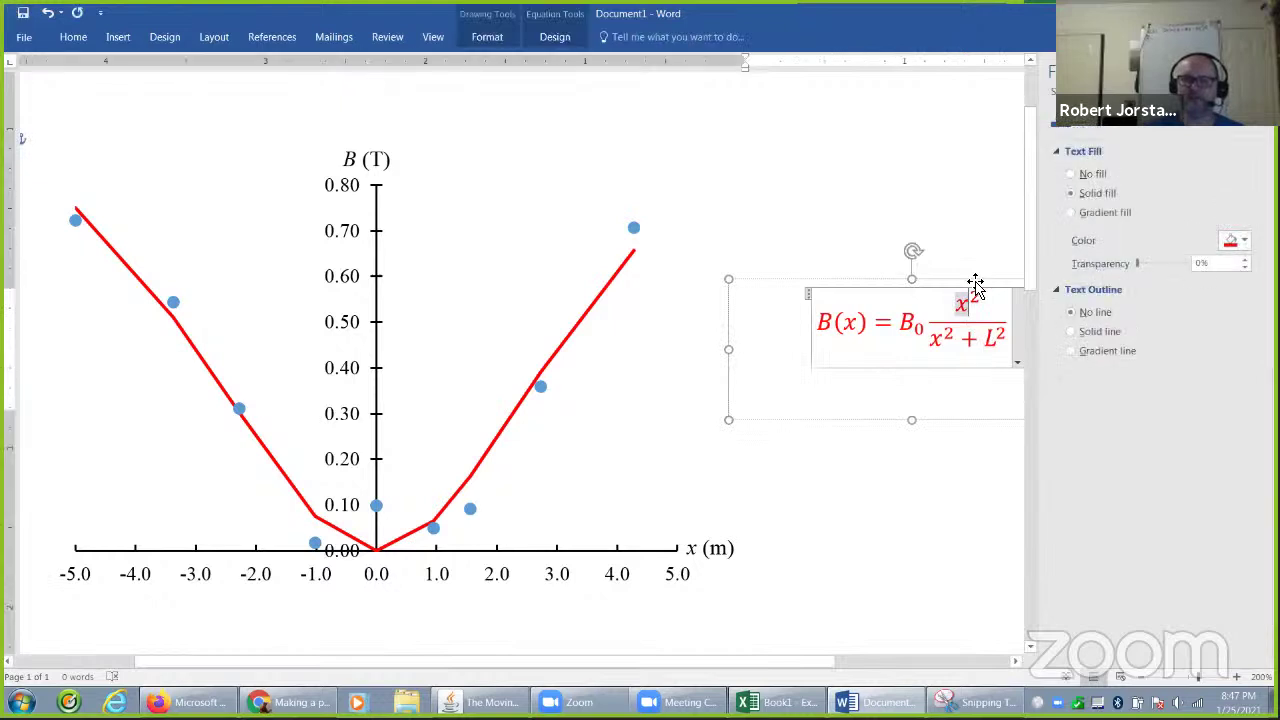
mouse_move(725, 329)
left_mouse_down()
mouse_move(691, 334)
mouse_move(723, 337)
mouse_move(557, 237)
left_mouse_up()
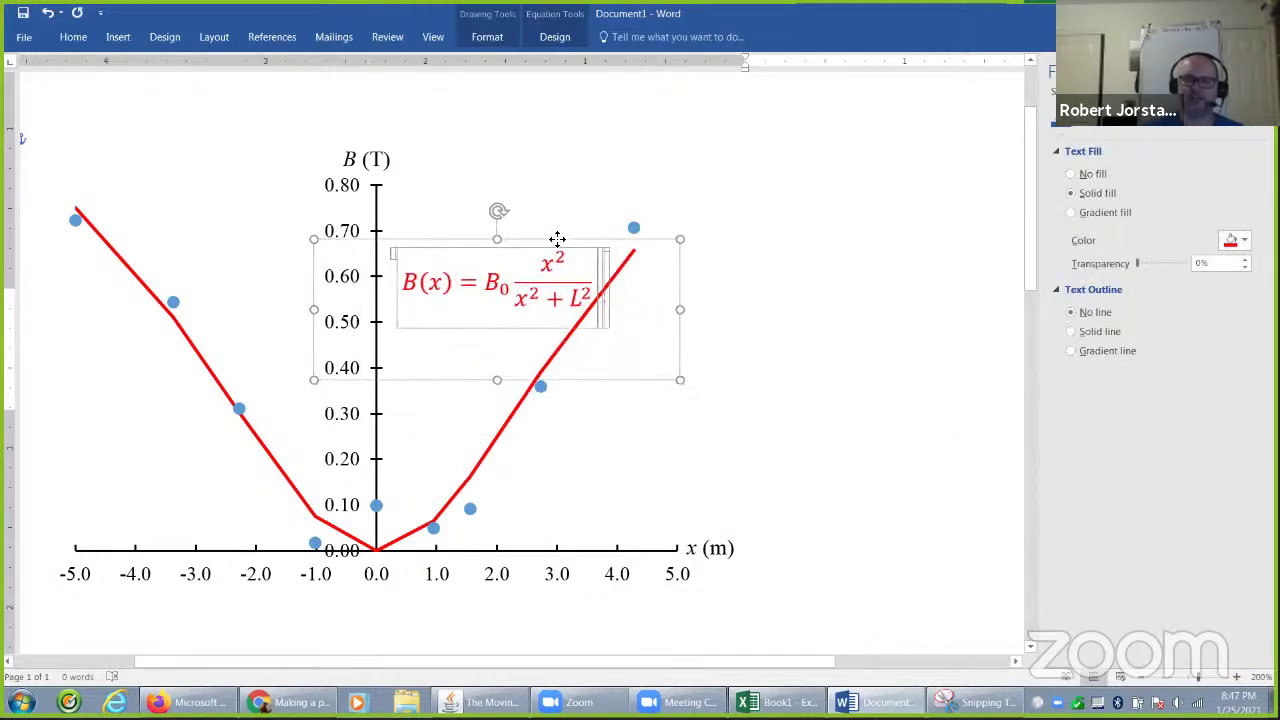
left_click(420, 284)
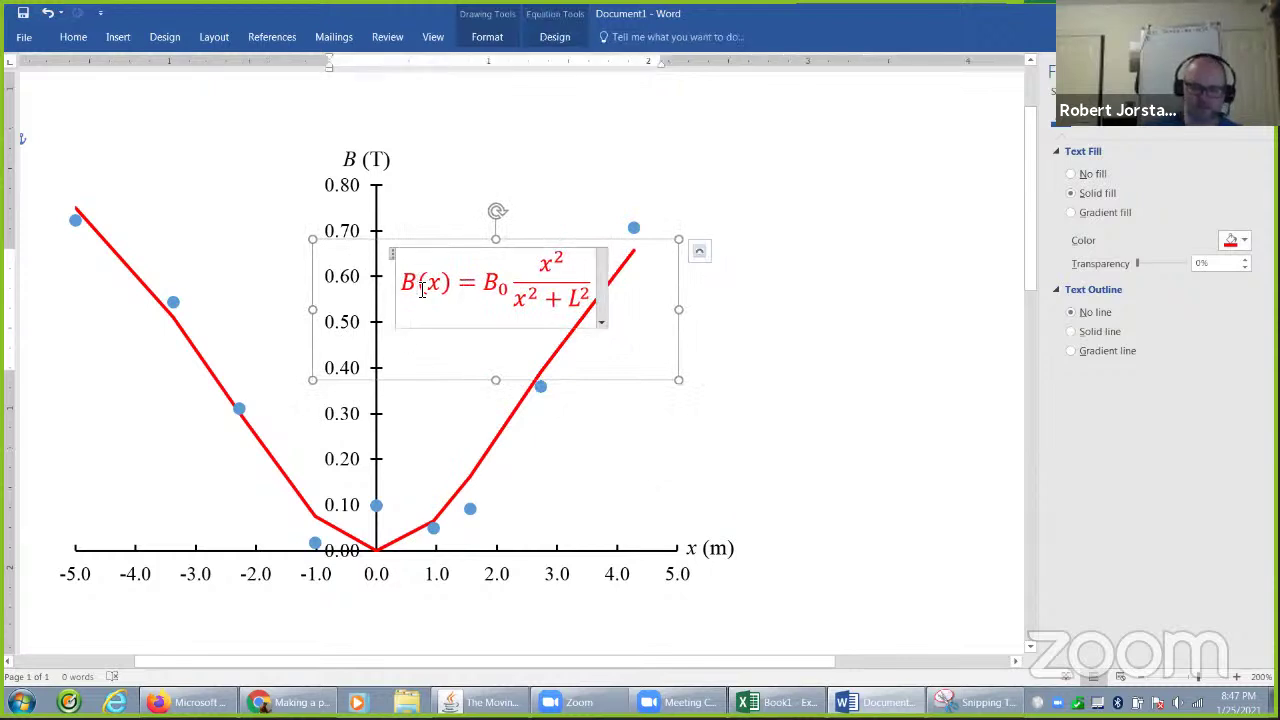
type("_th")
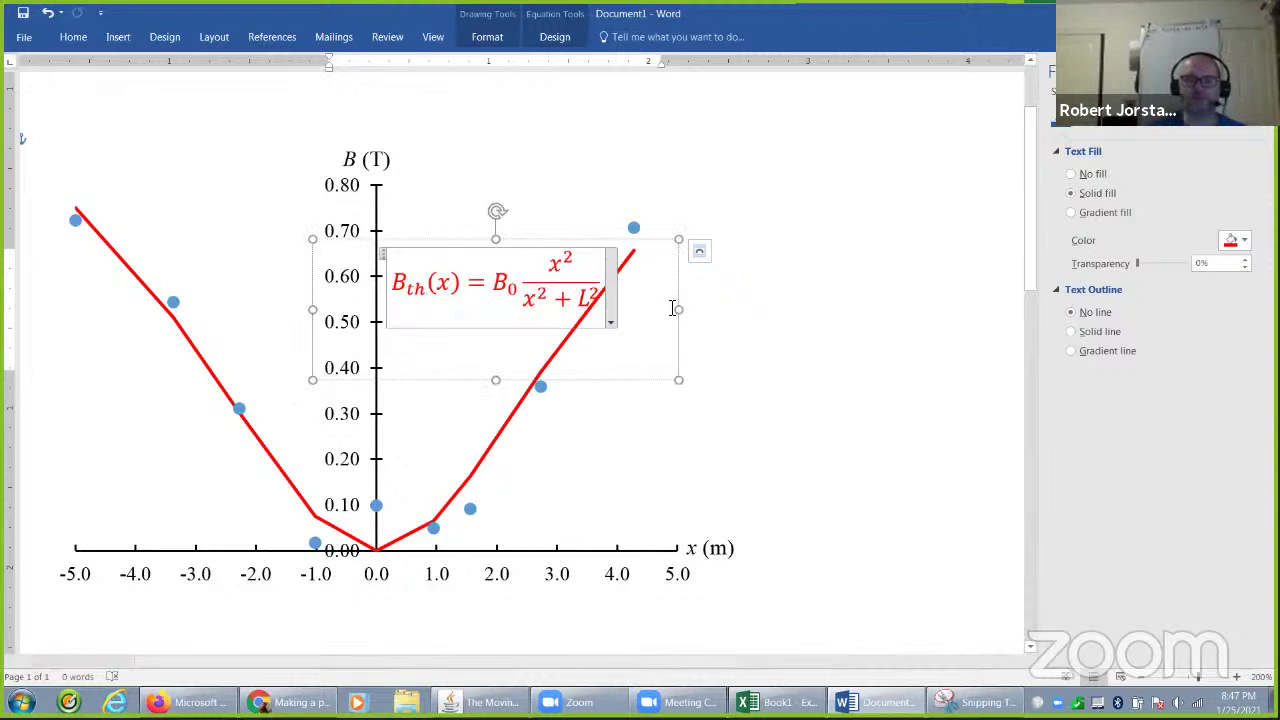
Step: Reposition the equation's text box just right of the theory curve's rising branch, around the 0.40 to 0.50 level, and deselect it
left_click_drag(681, 361, 874, 423)
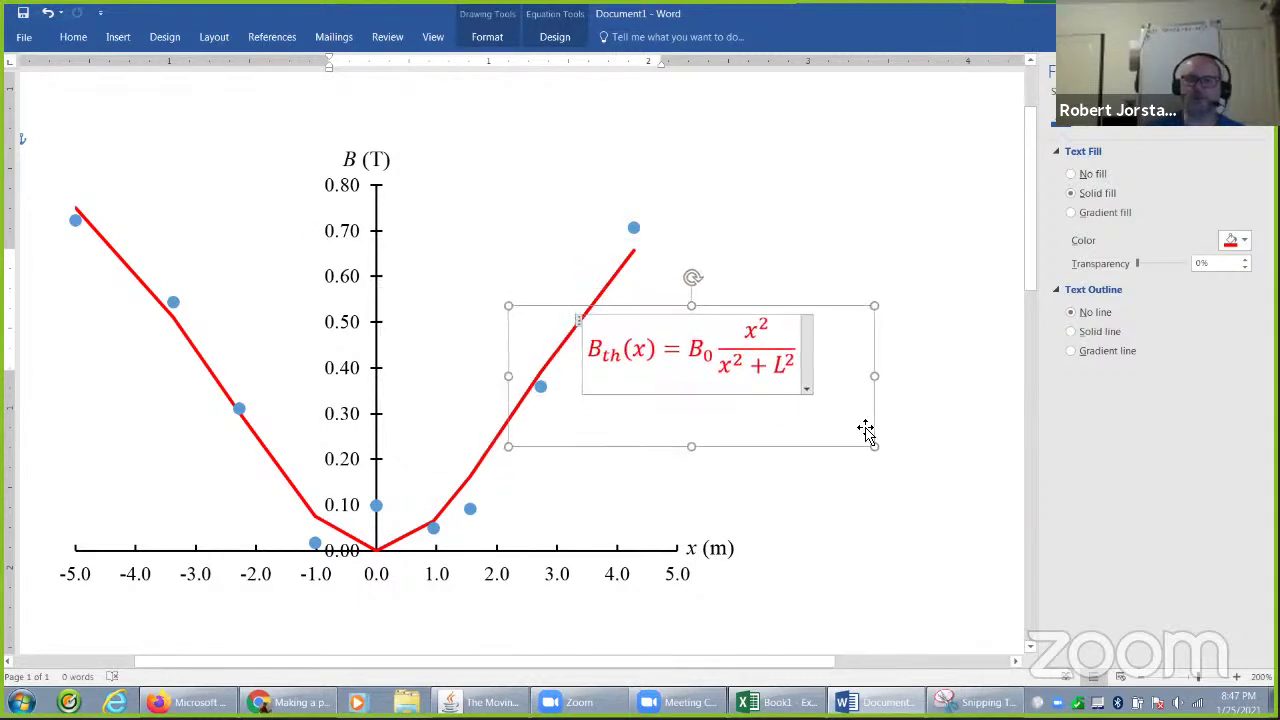
left_click(865, 511)
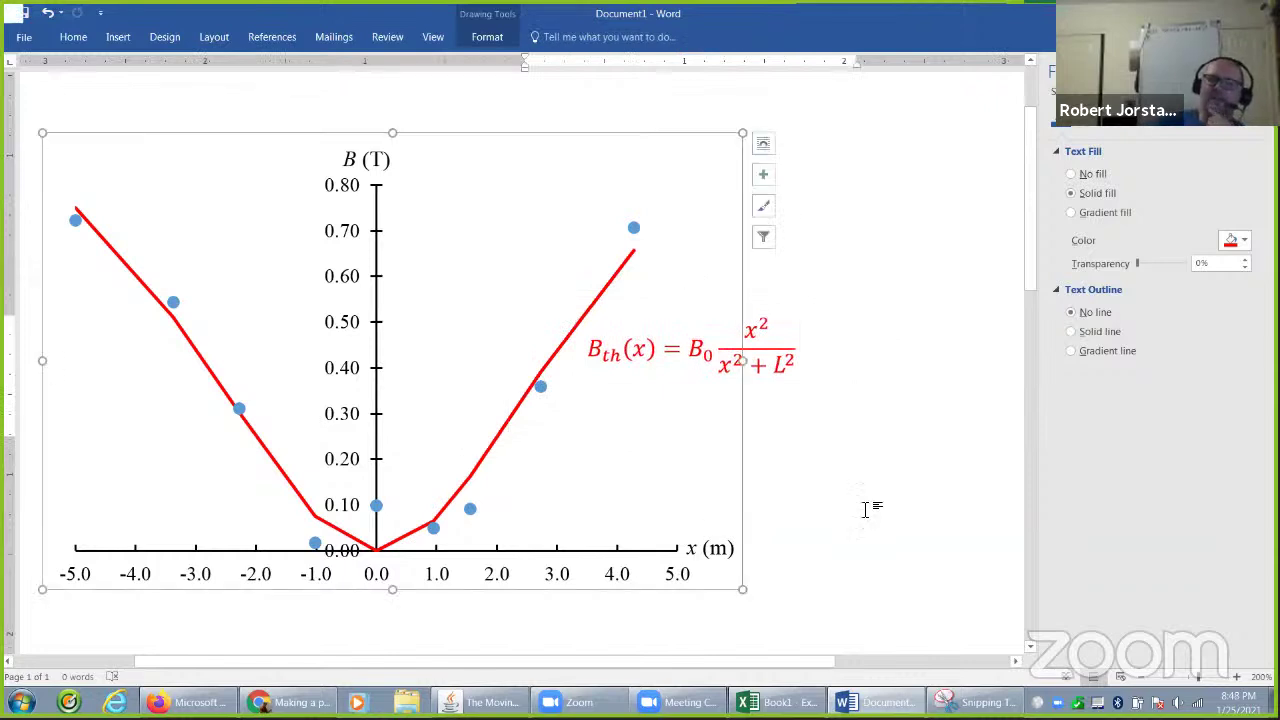
left_click(861, 487)
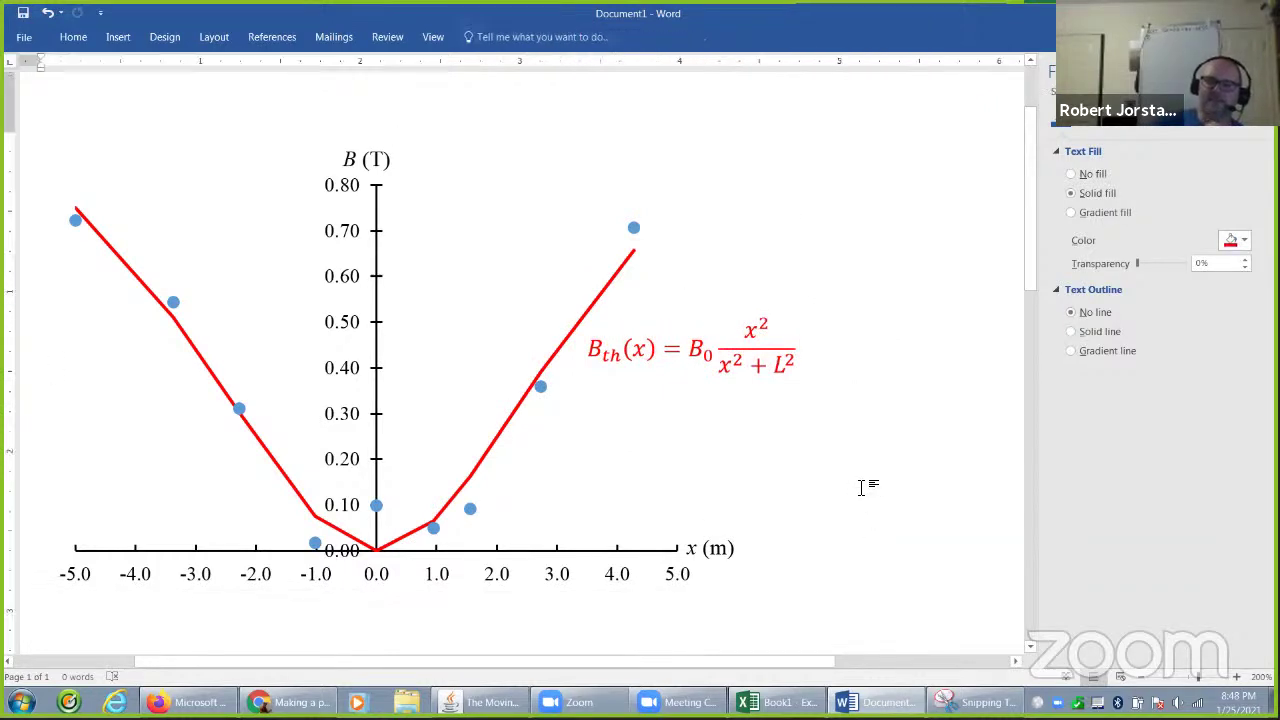